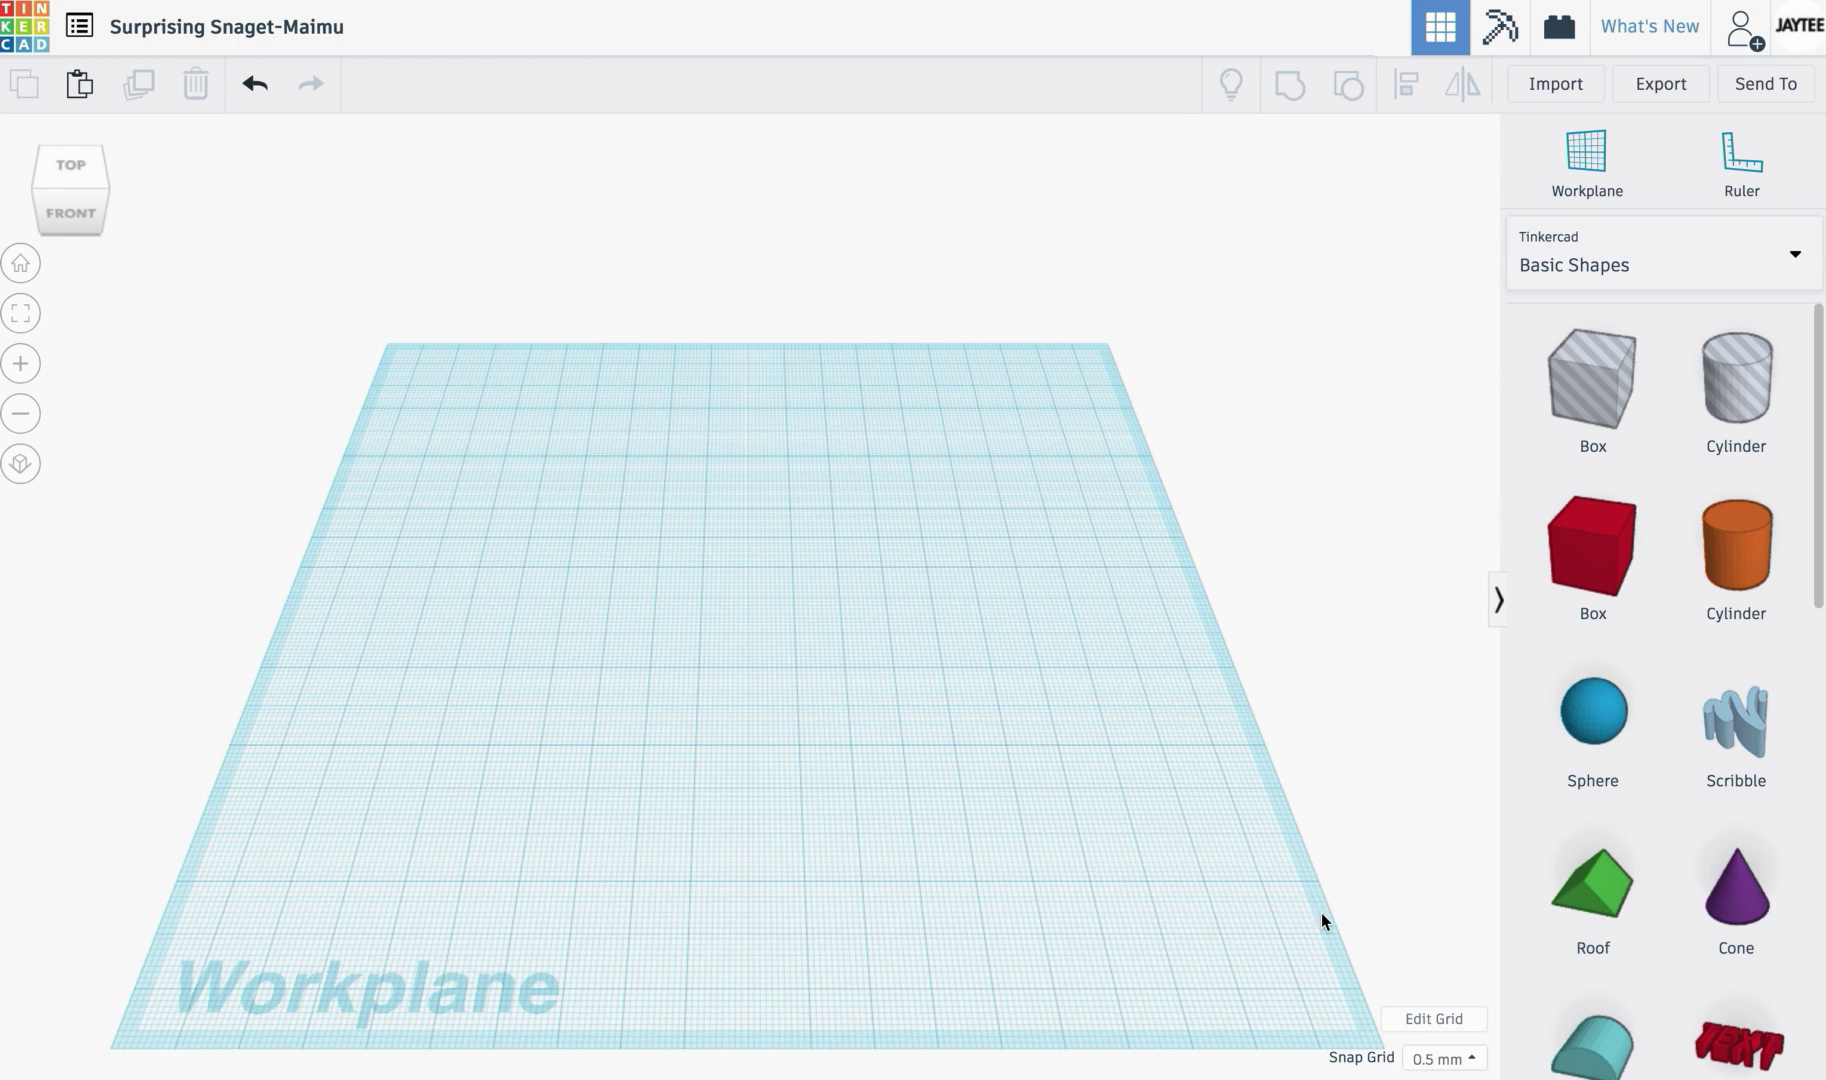
Step: Place a red text shape on the workplane and set its text to 2
drag(1738, 1040, 725, 663)
click(1402, 375)
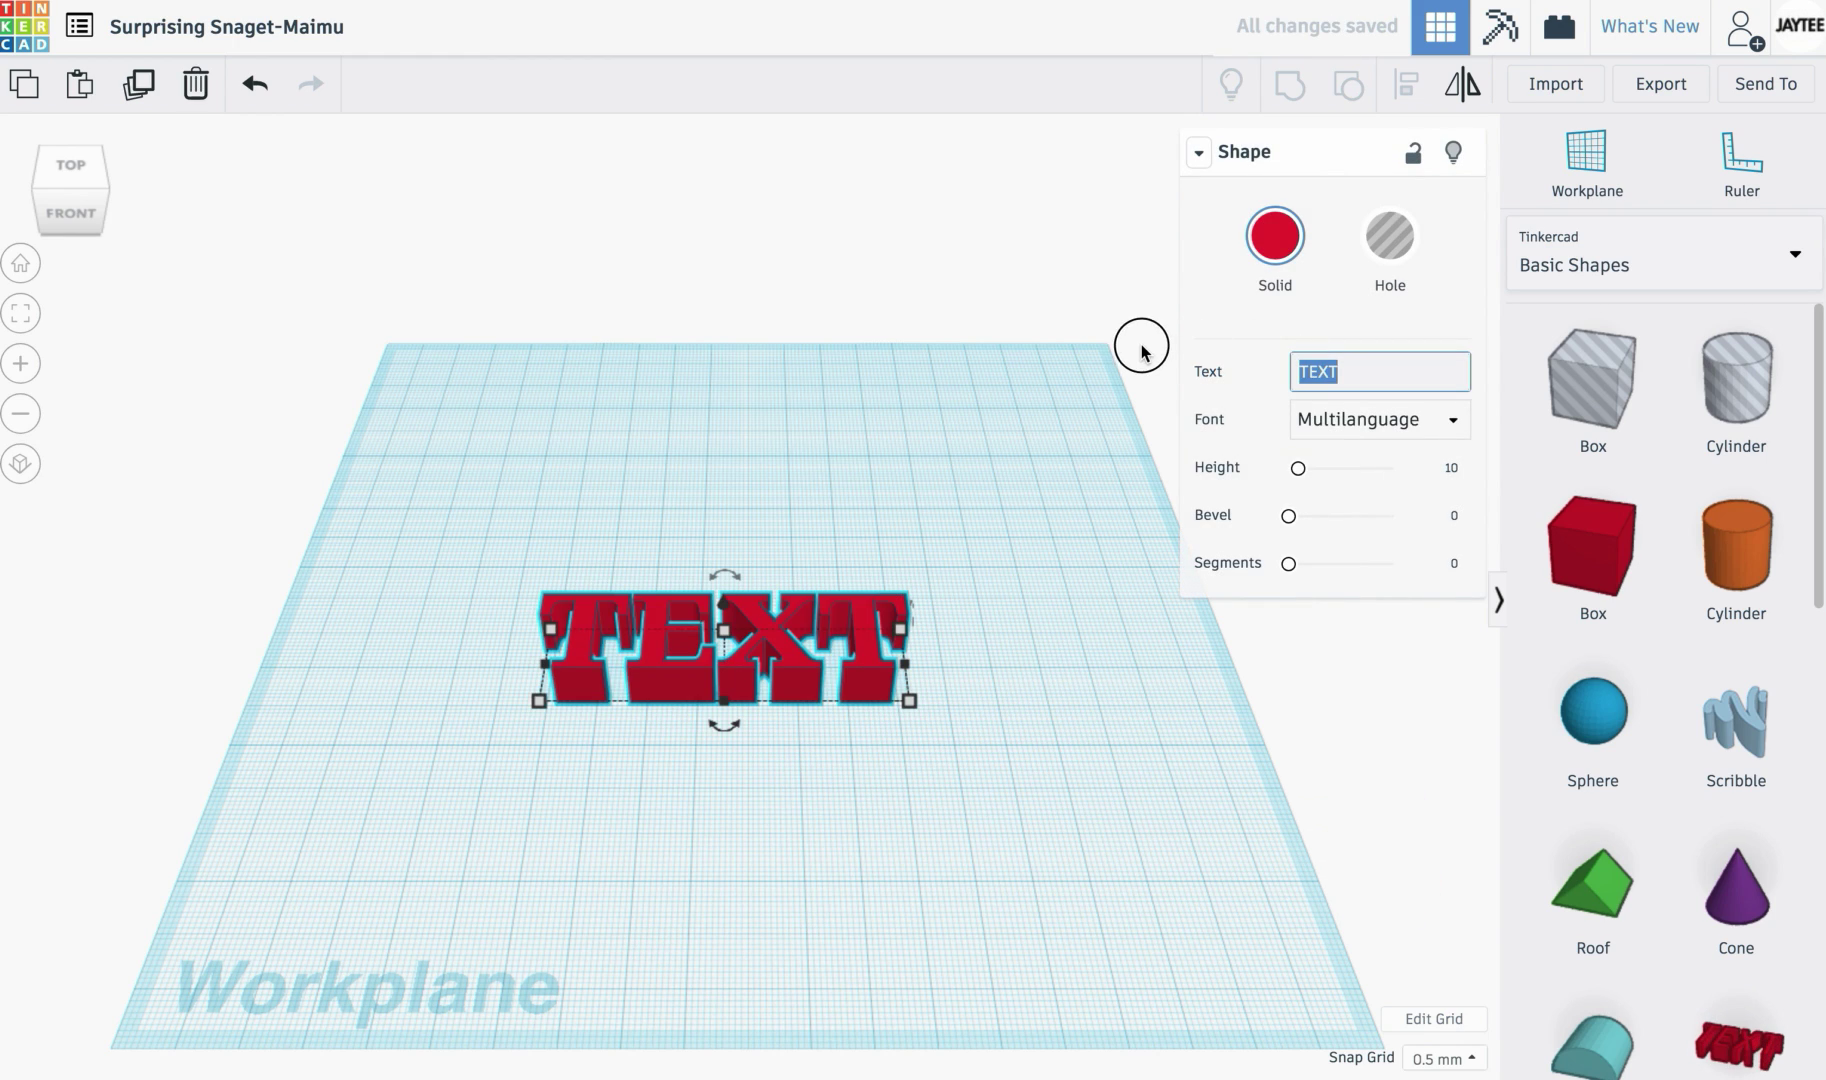
text(2)
click(1060, 787)
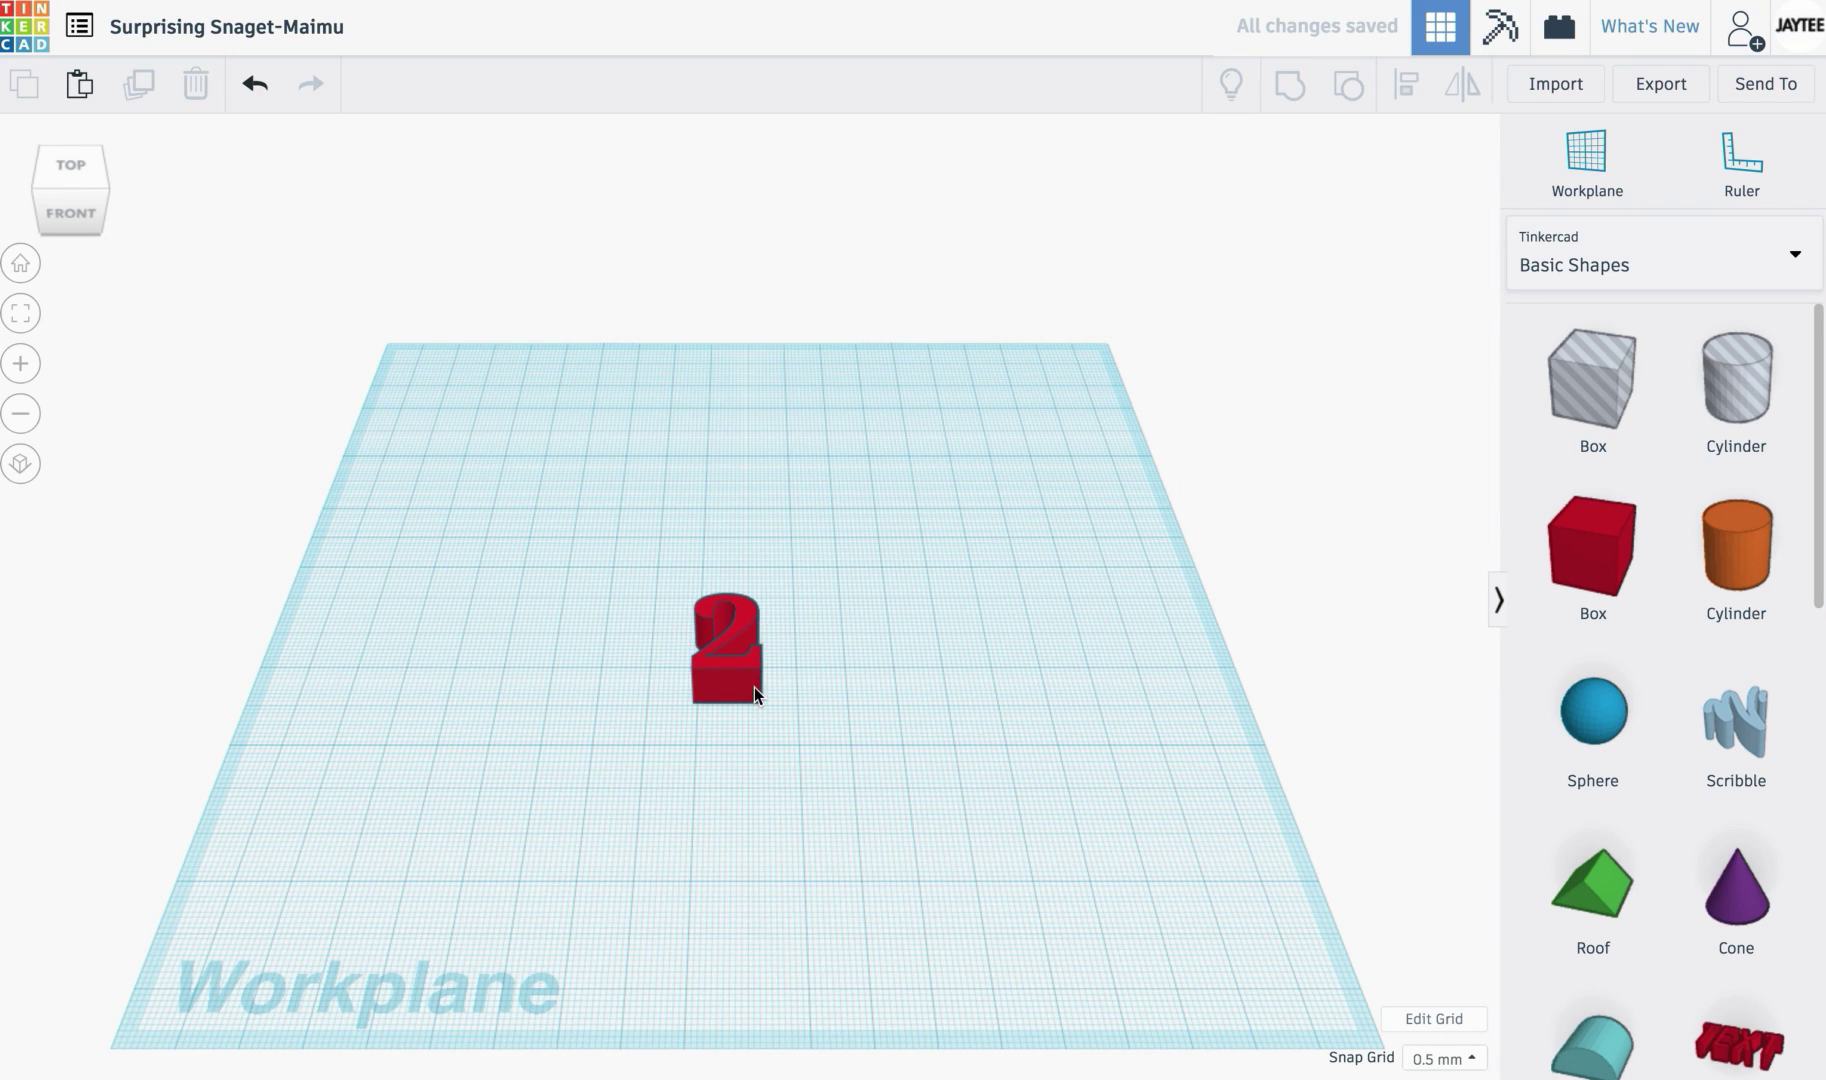
click(749, 691)
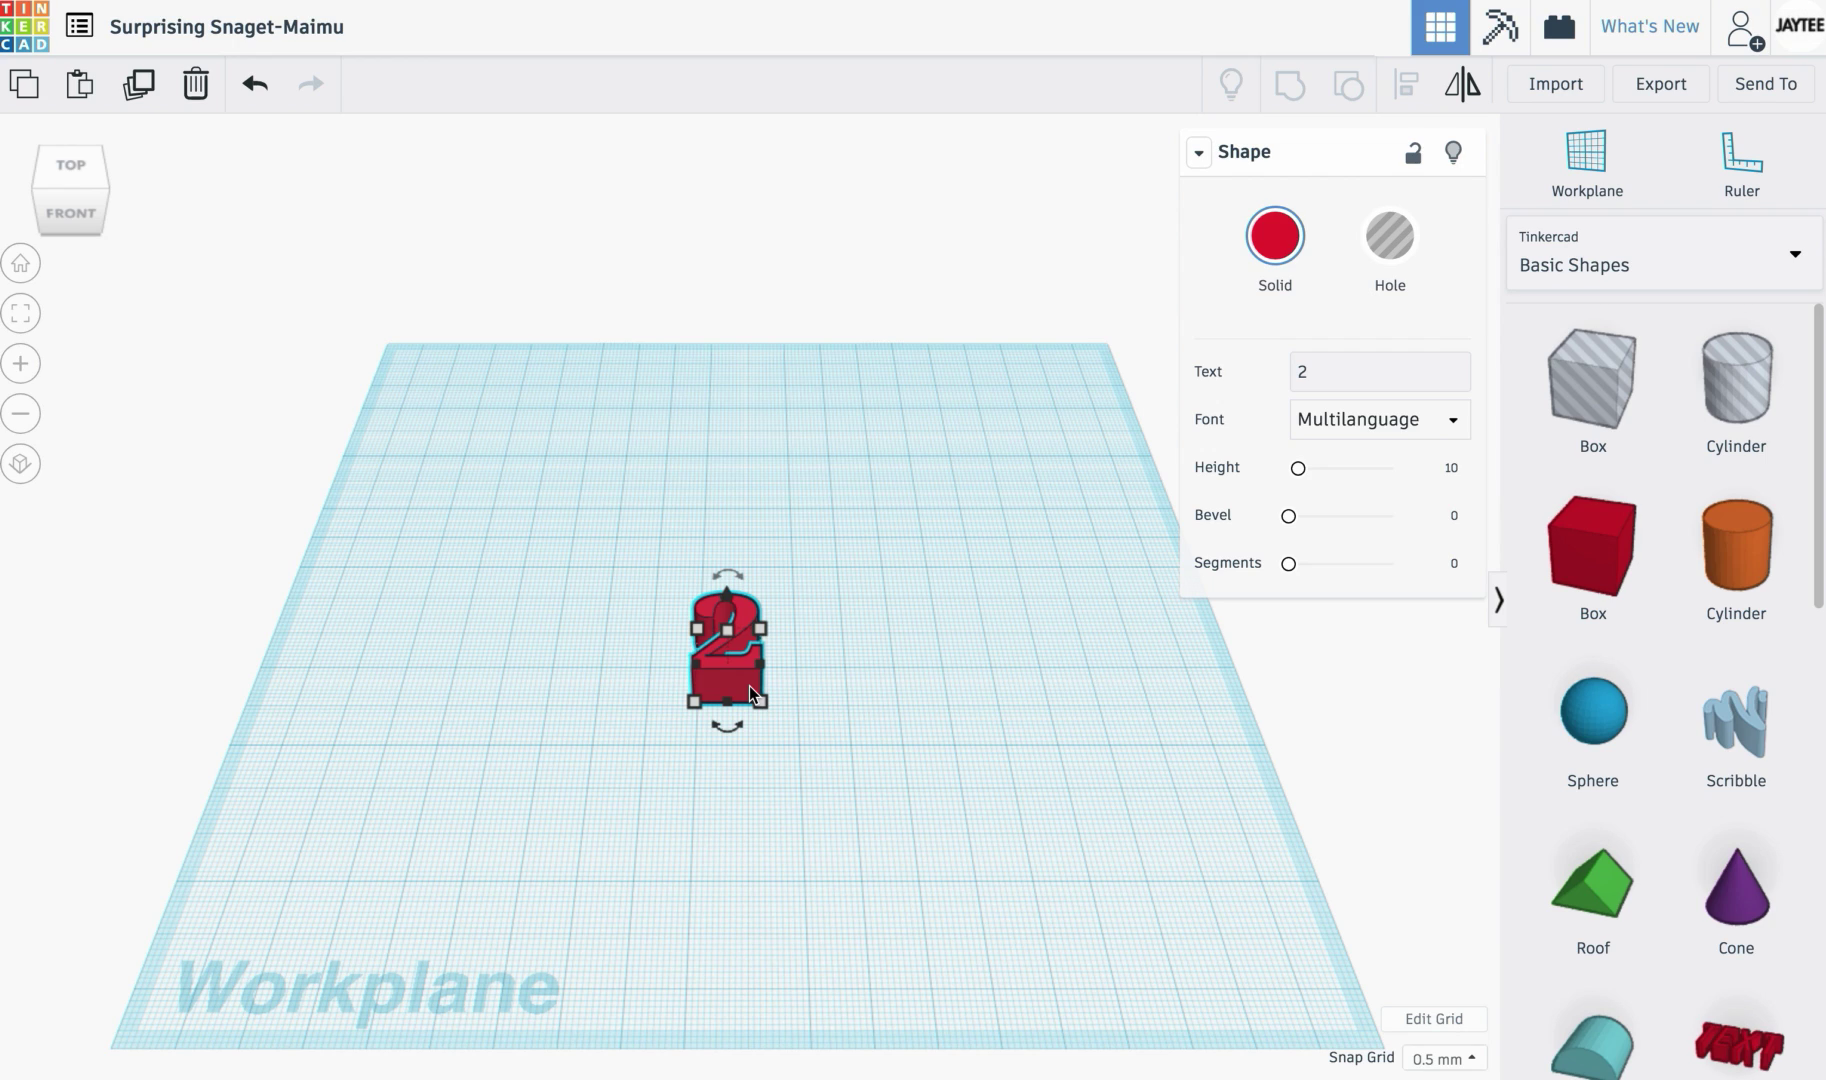
Step: Duplicate the digit twice to the right, changing the copies to 0 and 1
alt+drag(751, 689, 826, 699)
click(1252, 371)
text(0)
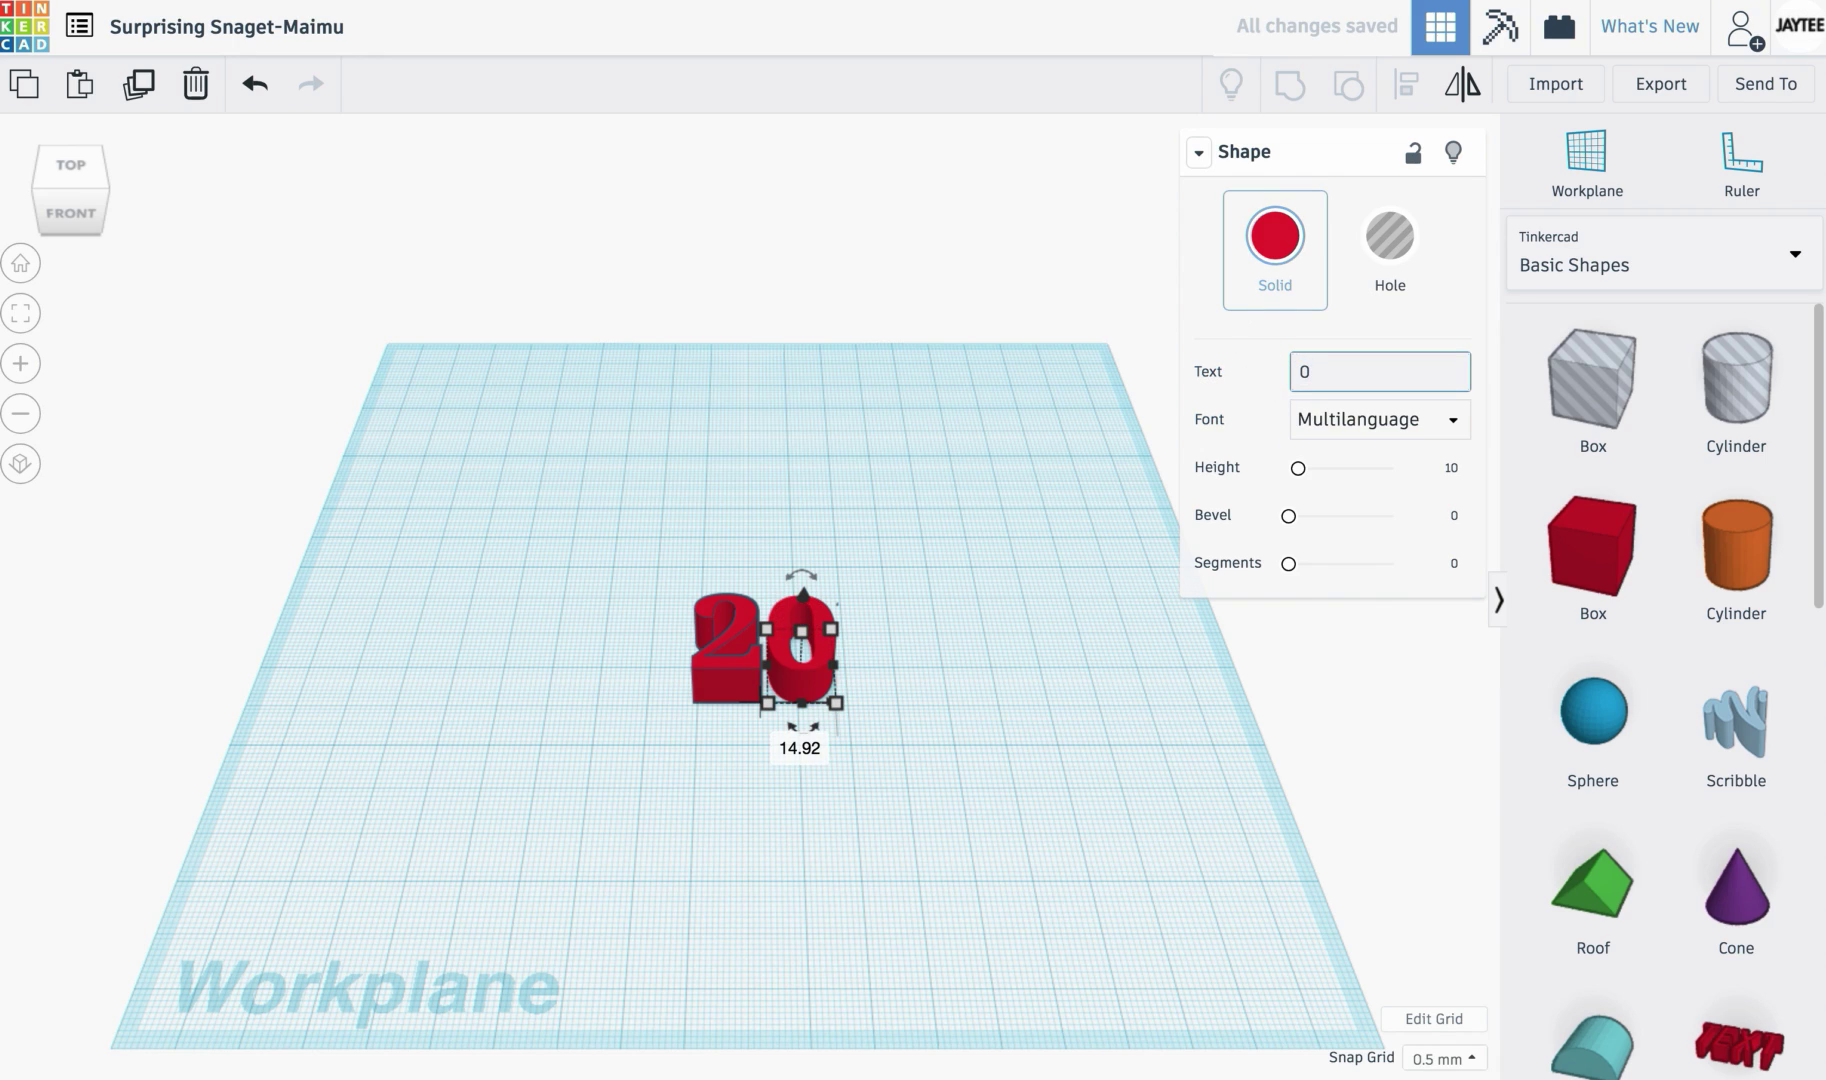
click(1072, 677)
alt+drag(793, 682, 878, 692)
click(1326, 372)
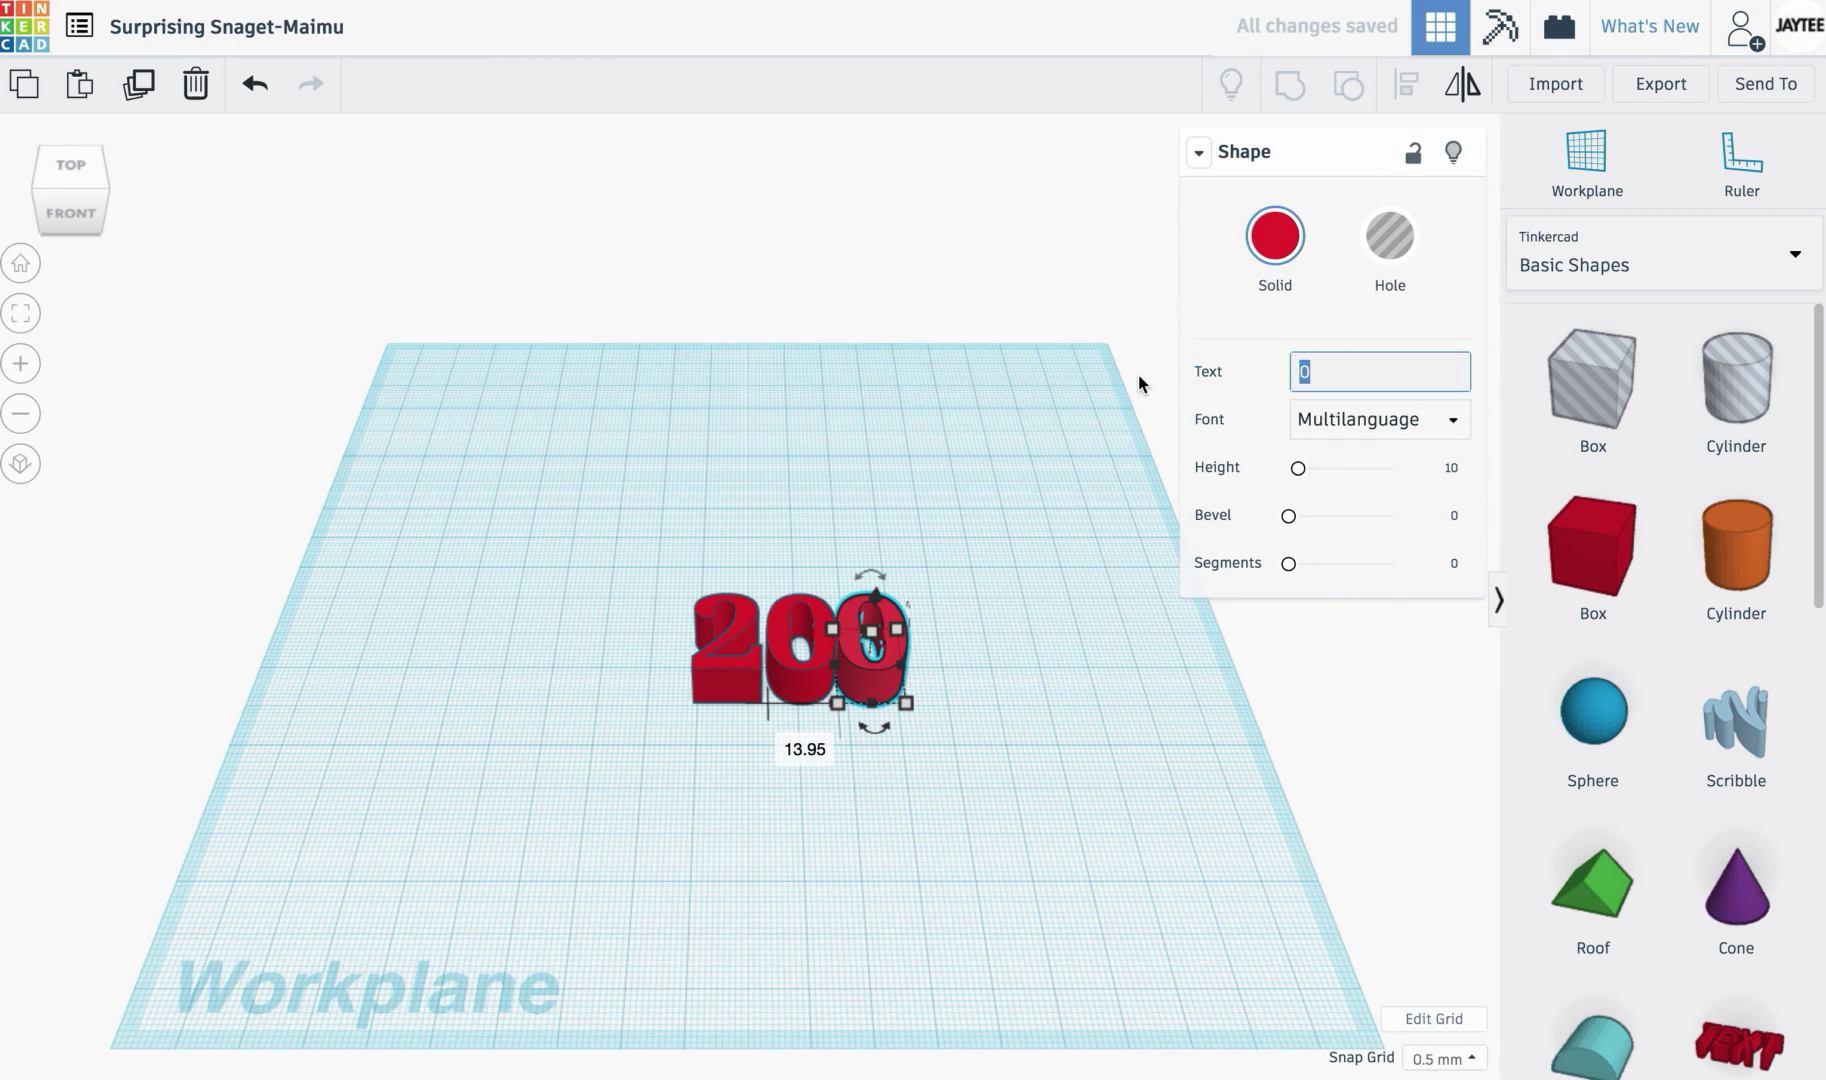
text(1)
key(Return)
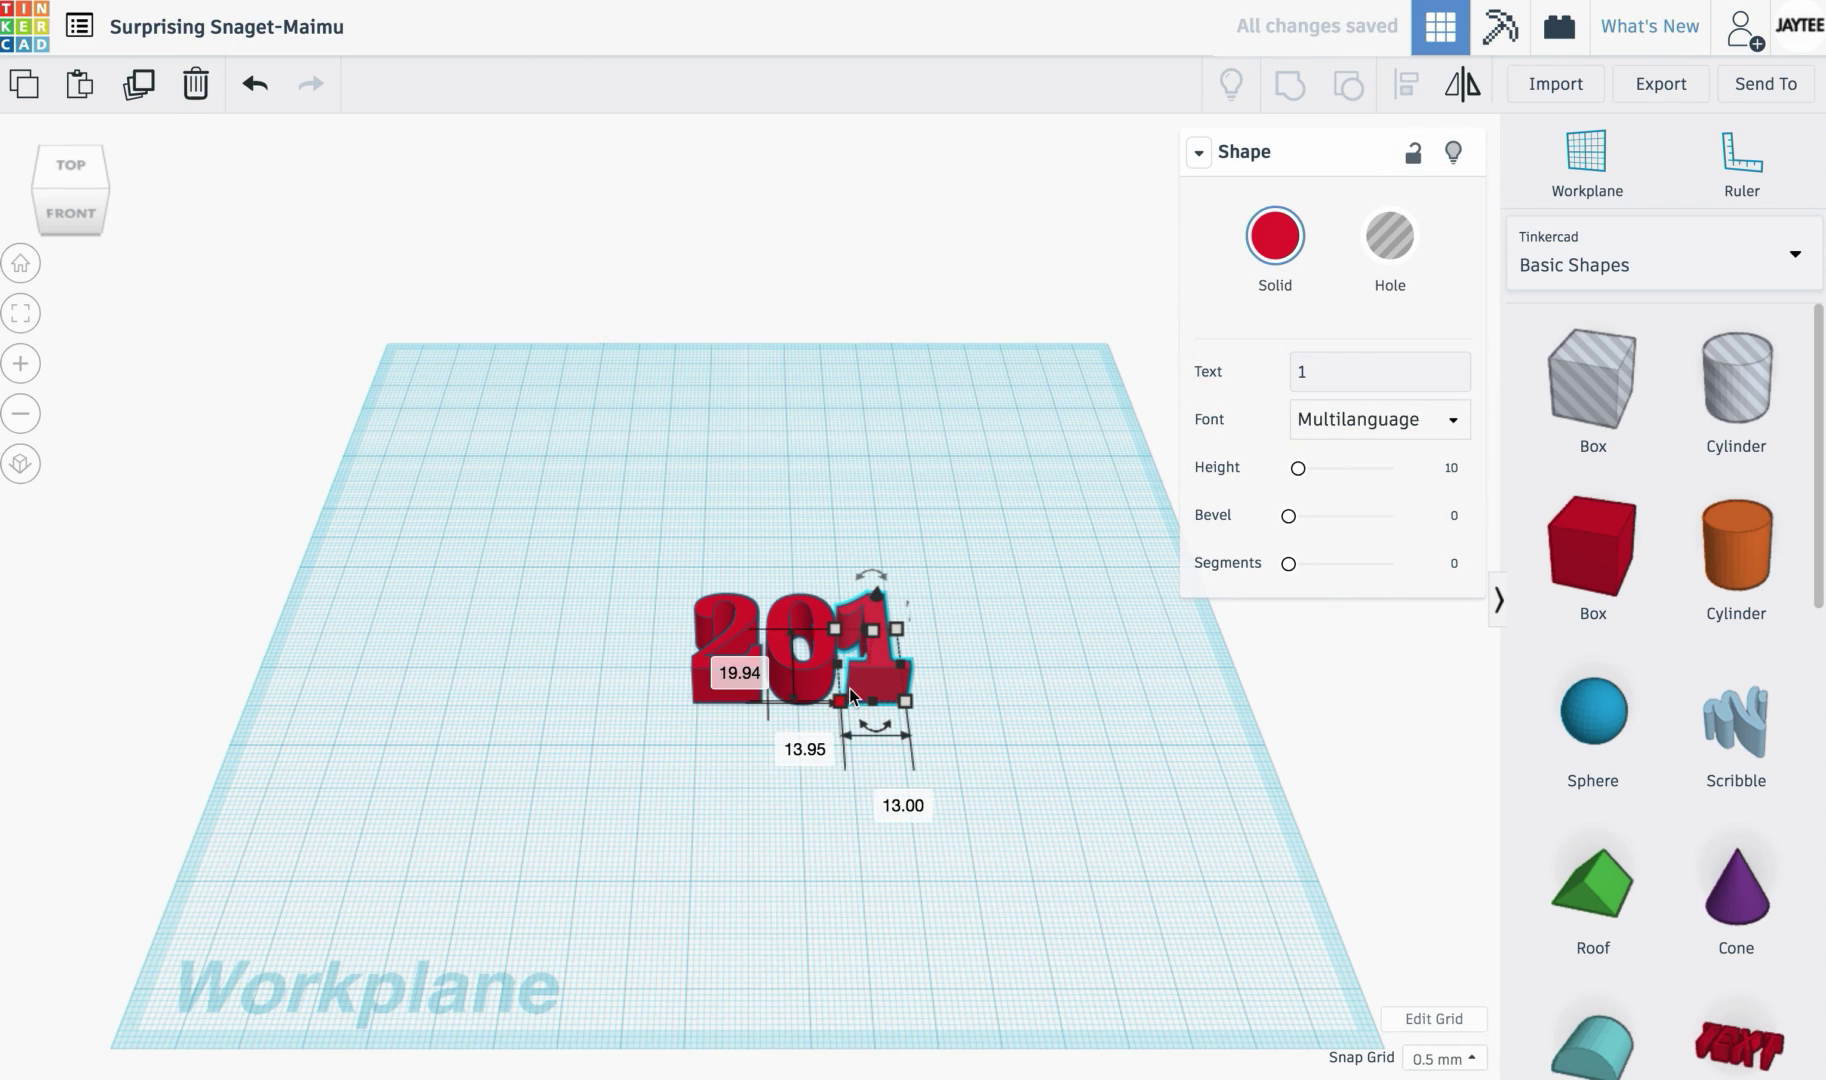
Step: Add a fourth copy reading 9, then select all four digits
alt+drag(884, 686, 952, 692)
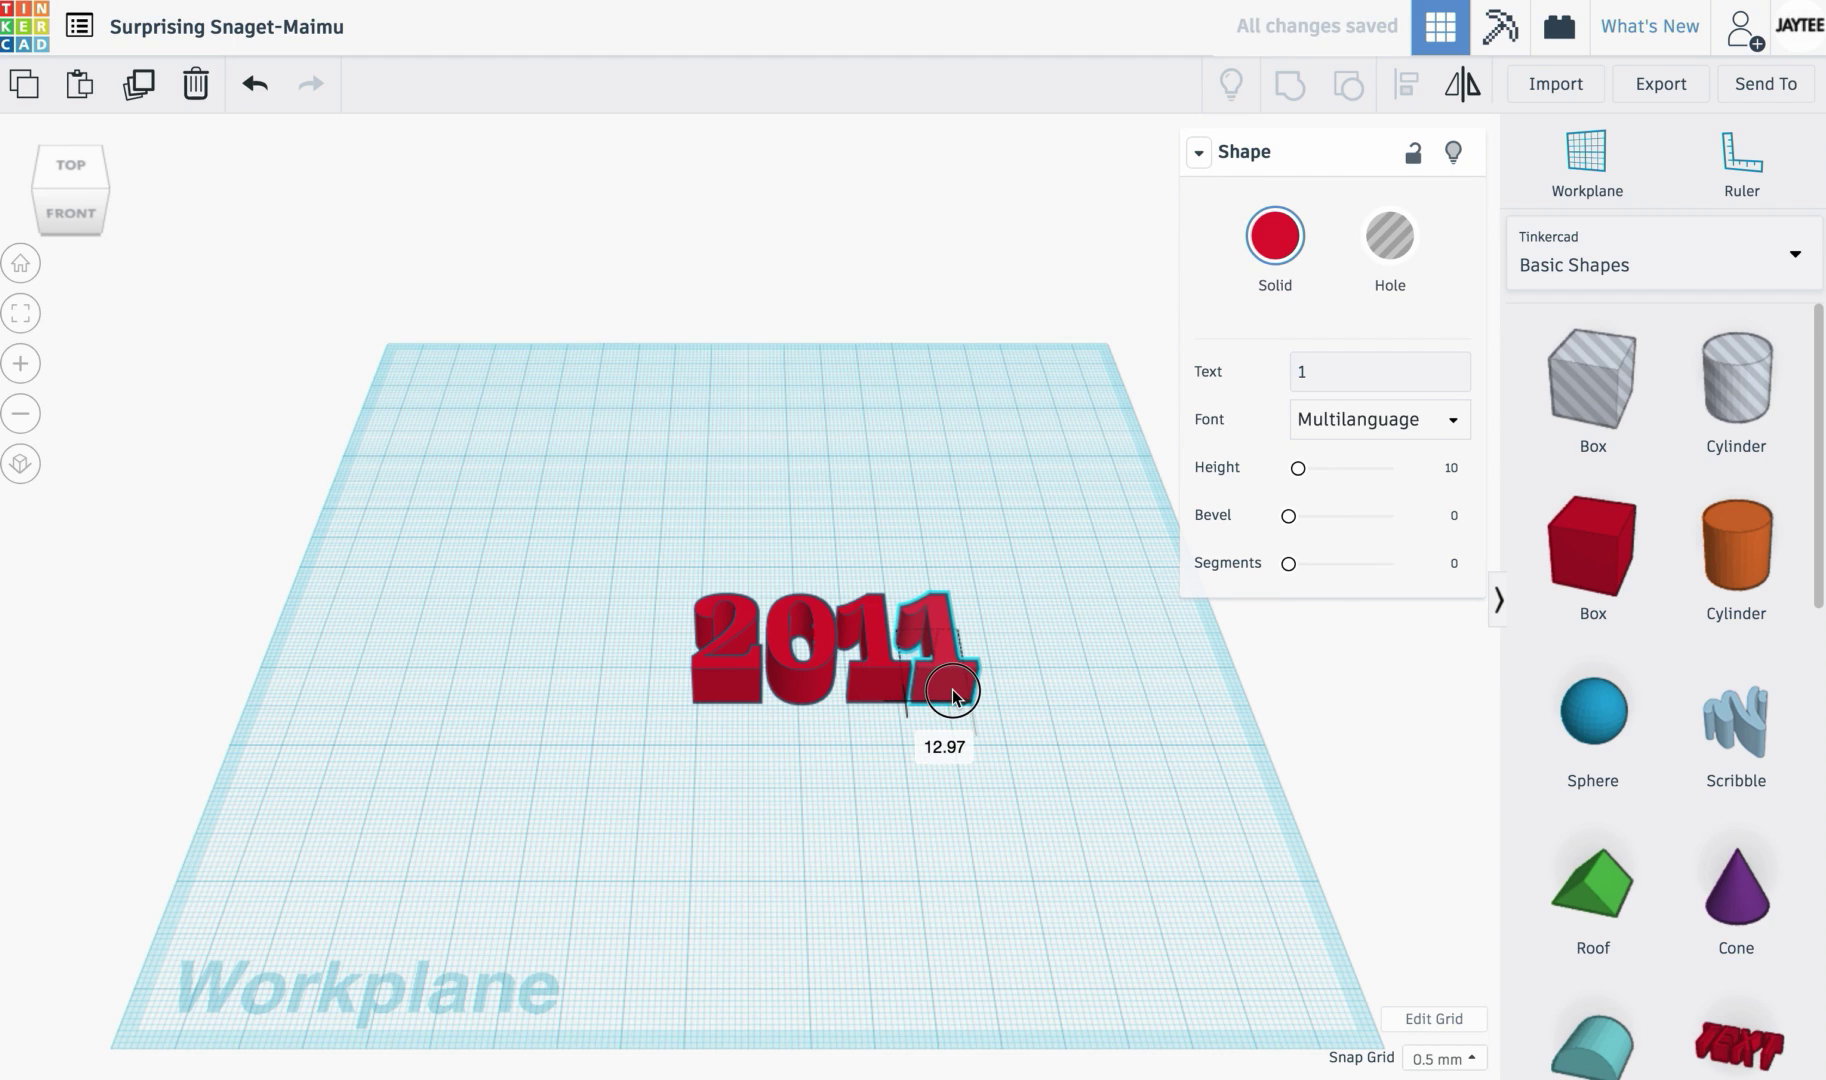
click(1321, 365)
double_click(1268, 359)
text(9)
key(Return)
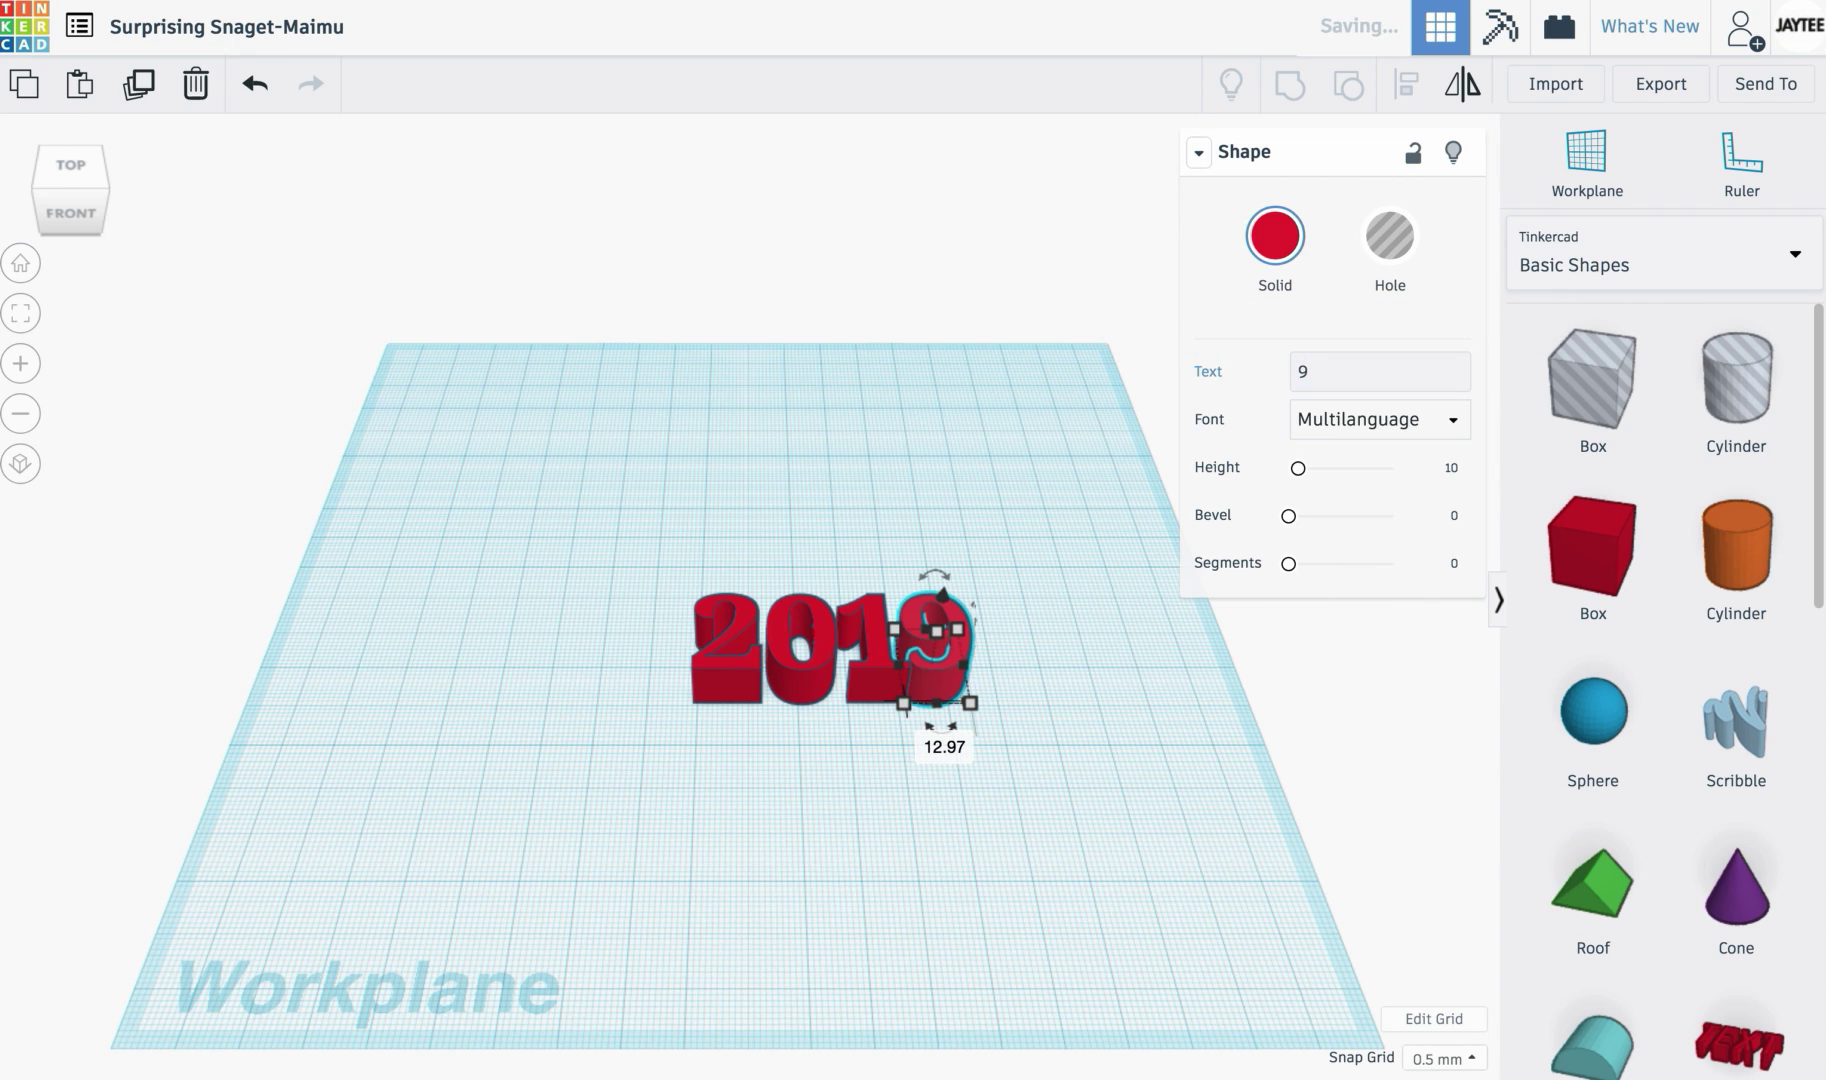
click(990, 766)
drag(638, 507, 1106, 762)
Step: Nudge the 0 and the 1 left so each overlaps the digit before it
key(f)
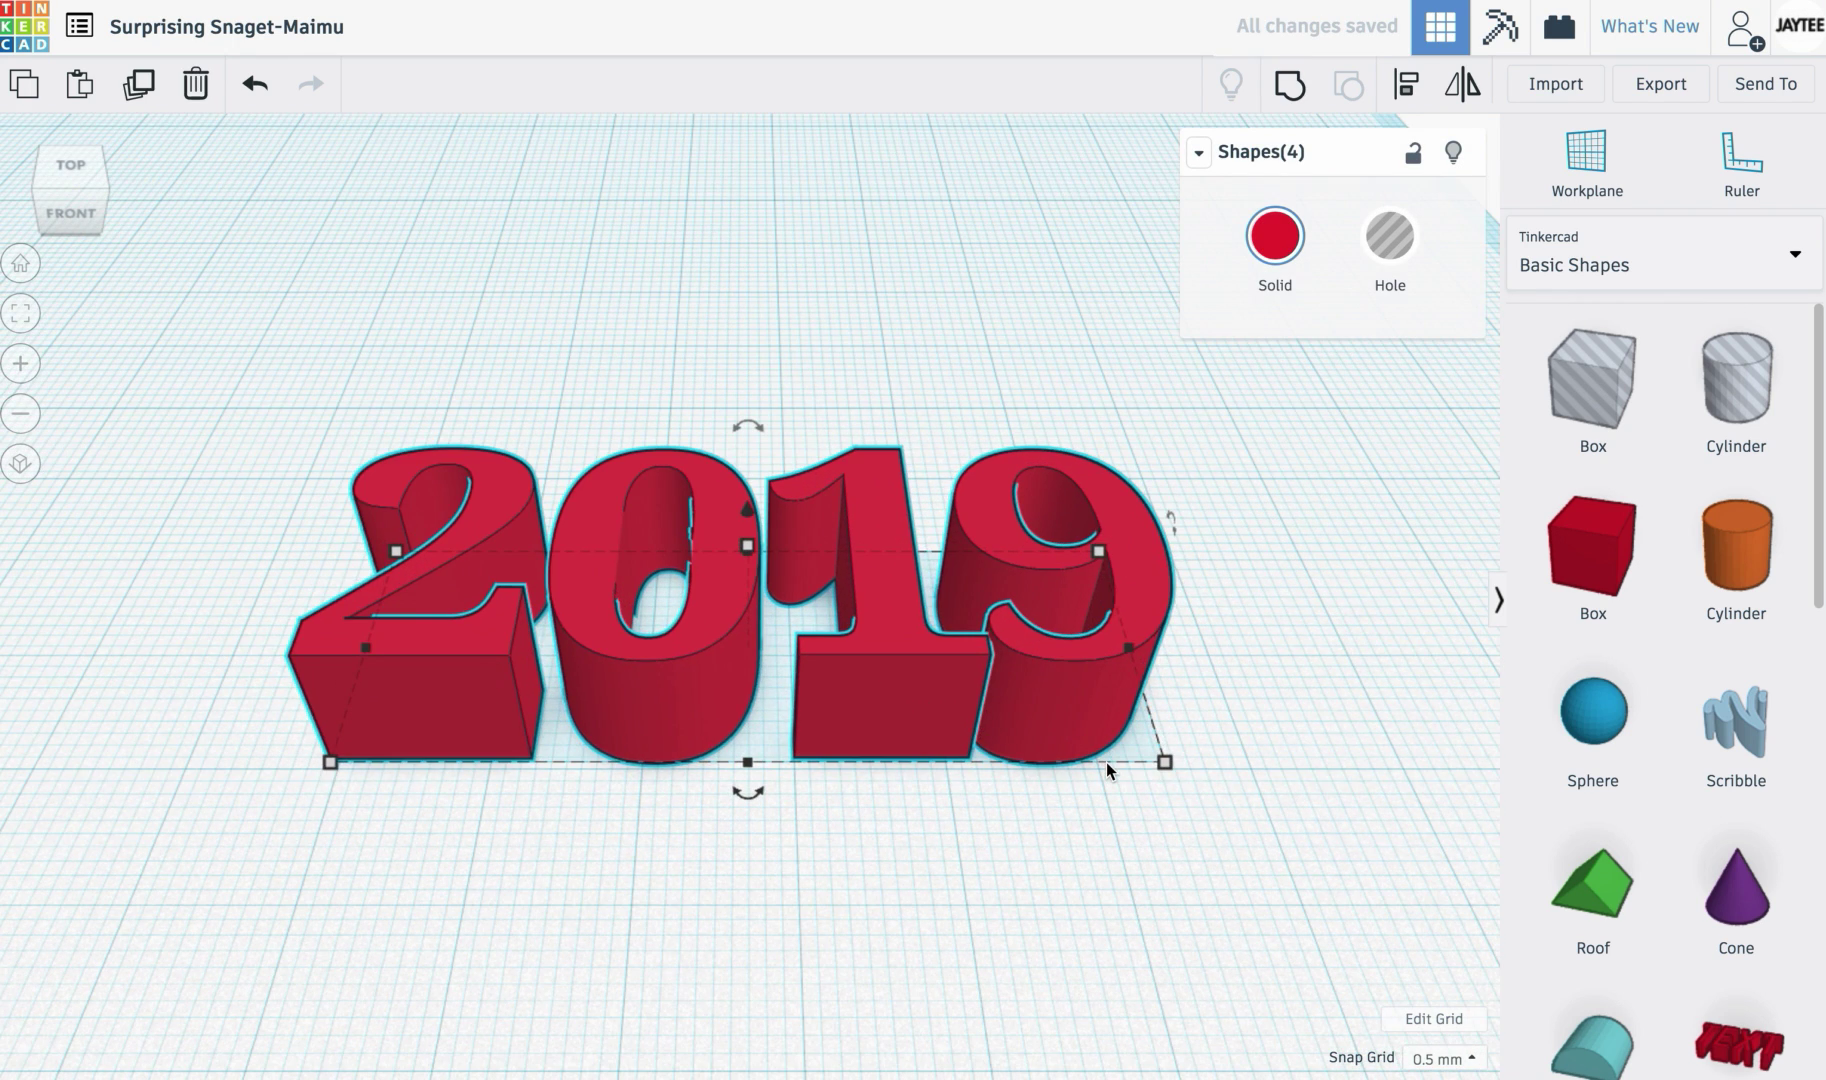
click(591, 819)
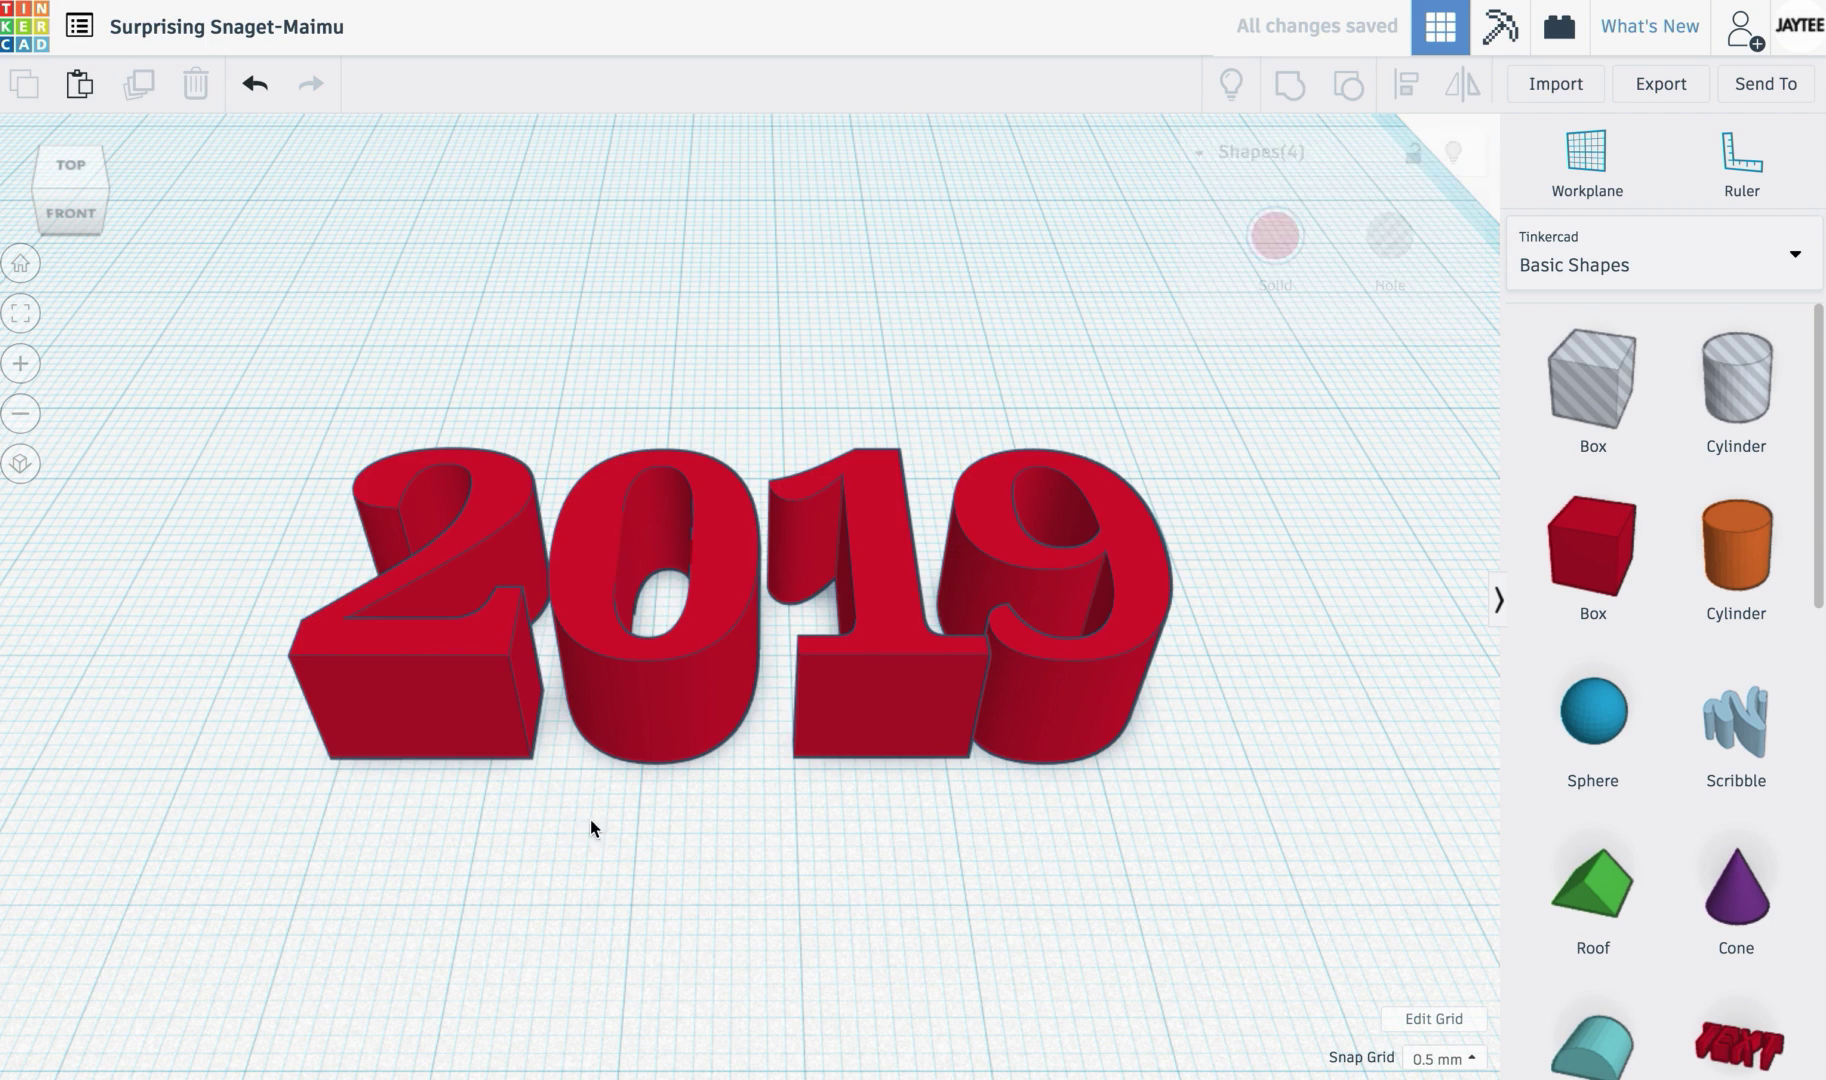
click(643, 697)
key(Left)
key(Left)
key(Left)
key(Left)
key(Left)
key(Left)
key(Left)
key(Left)
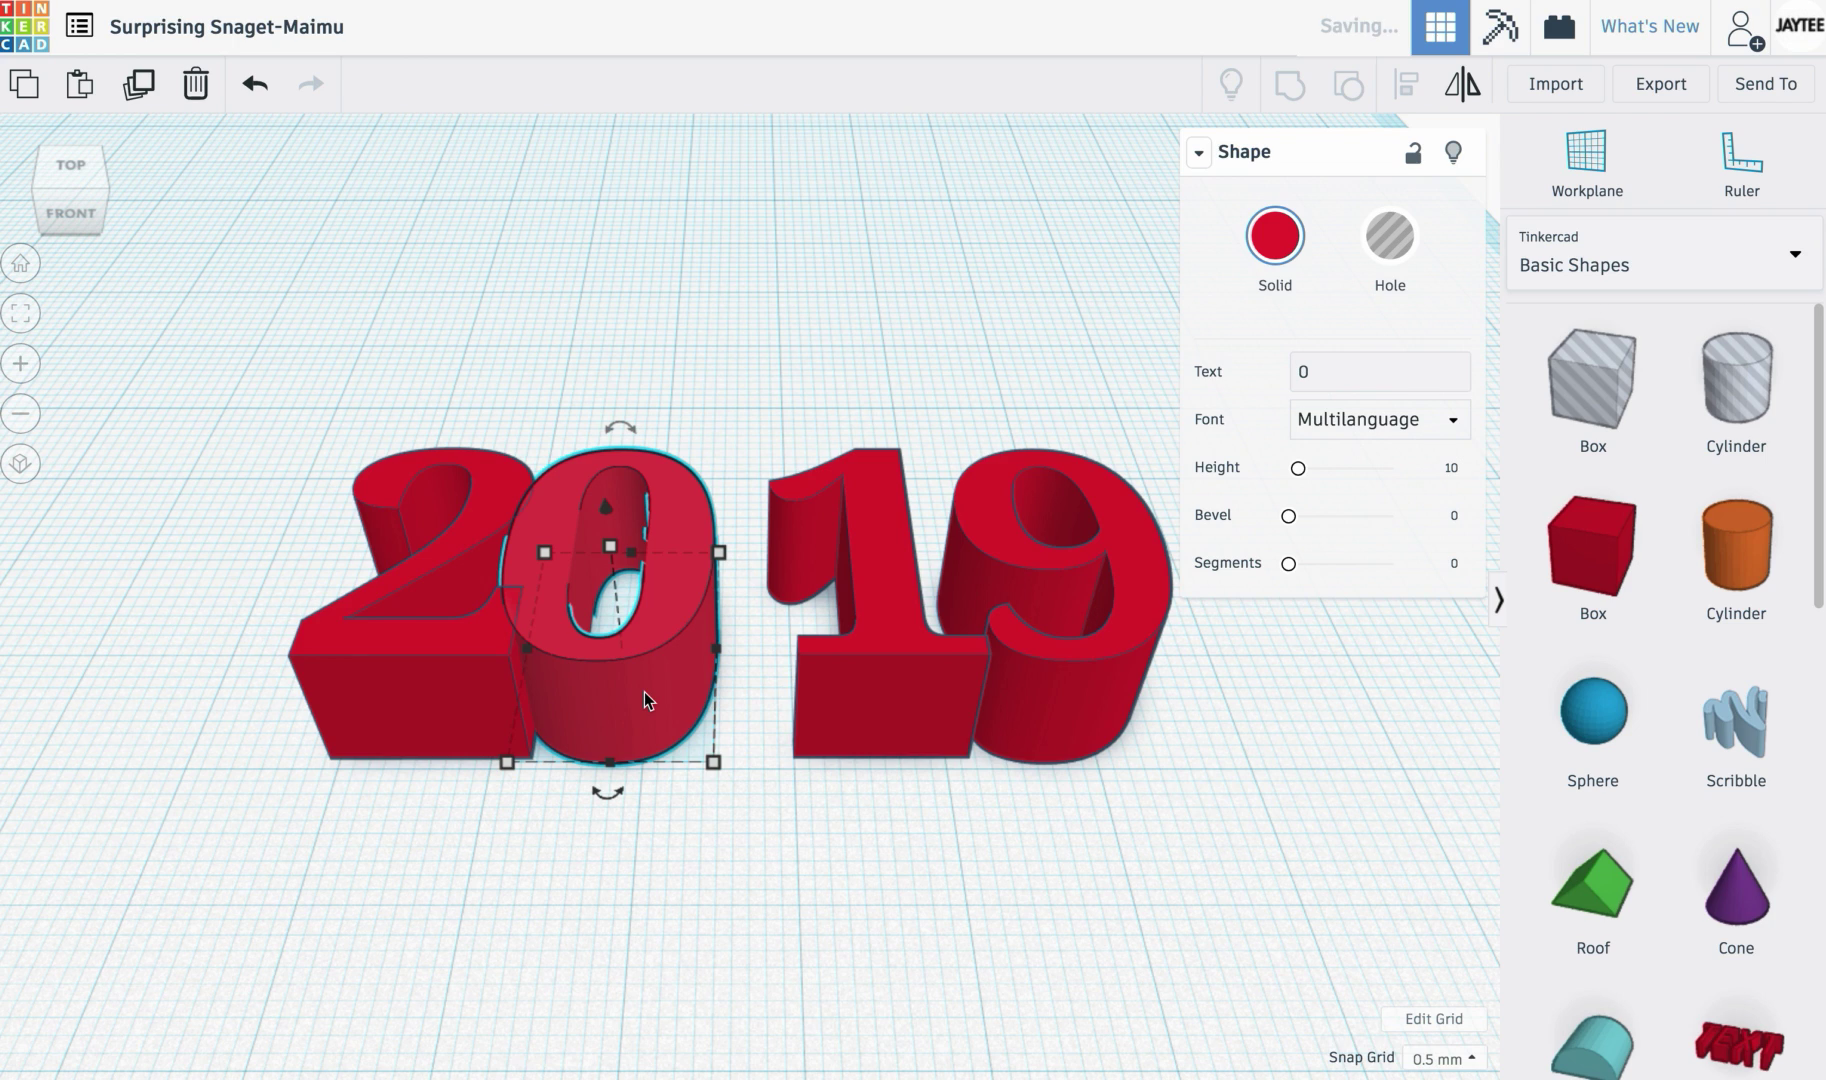
key(Left)
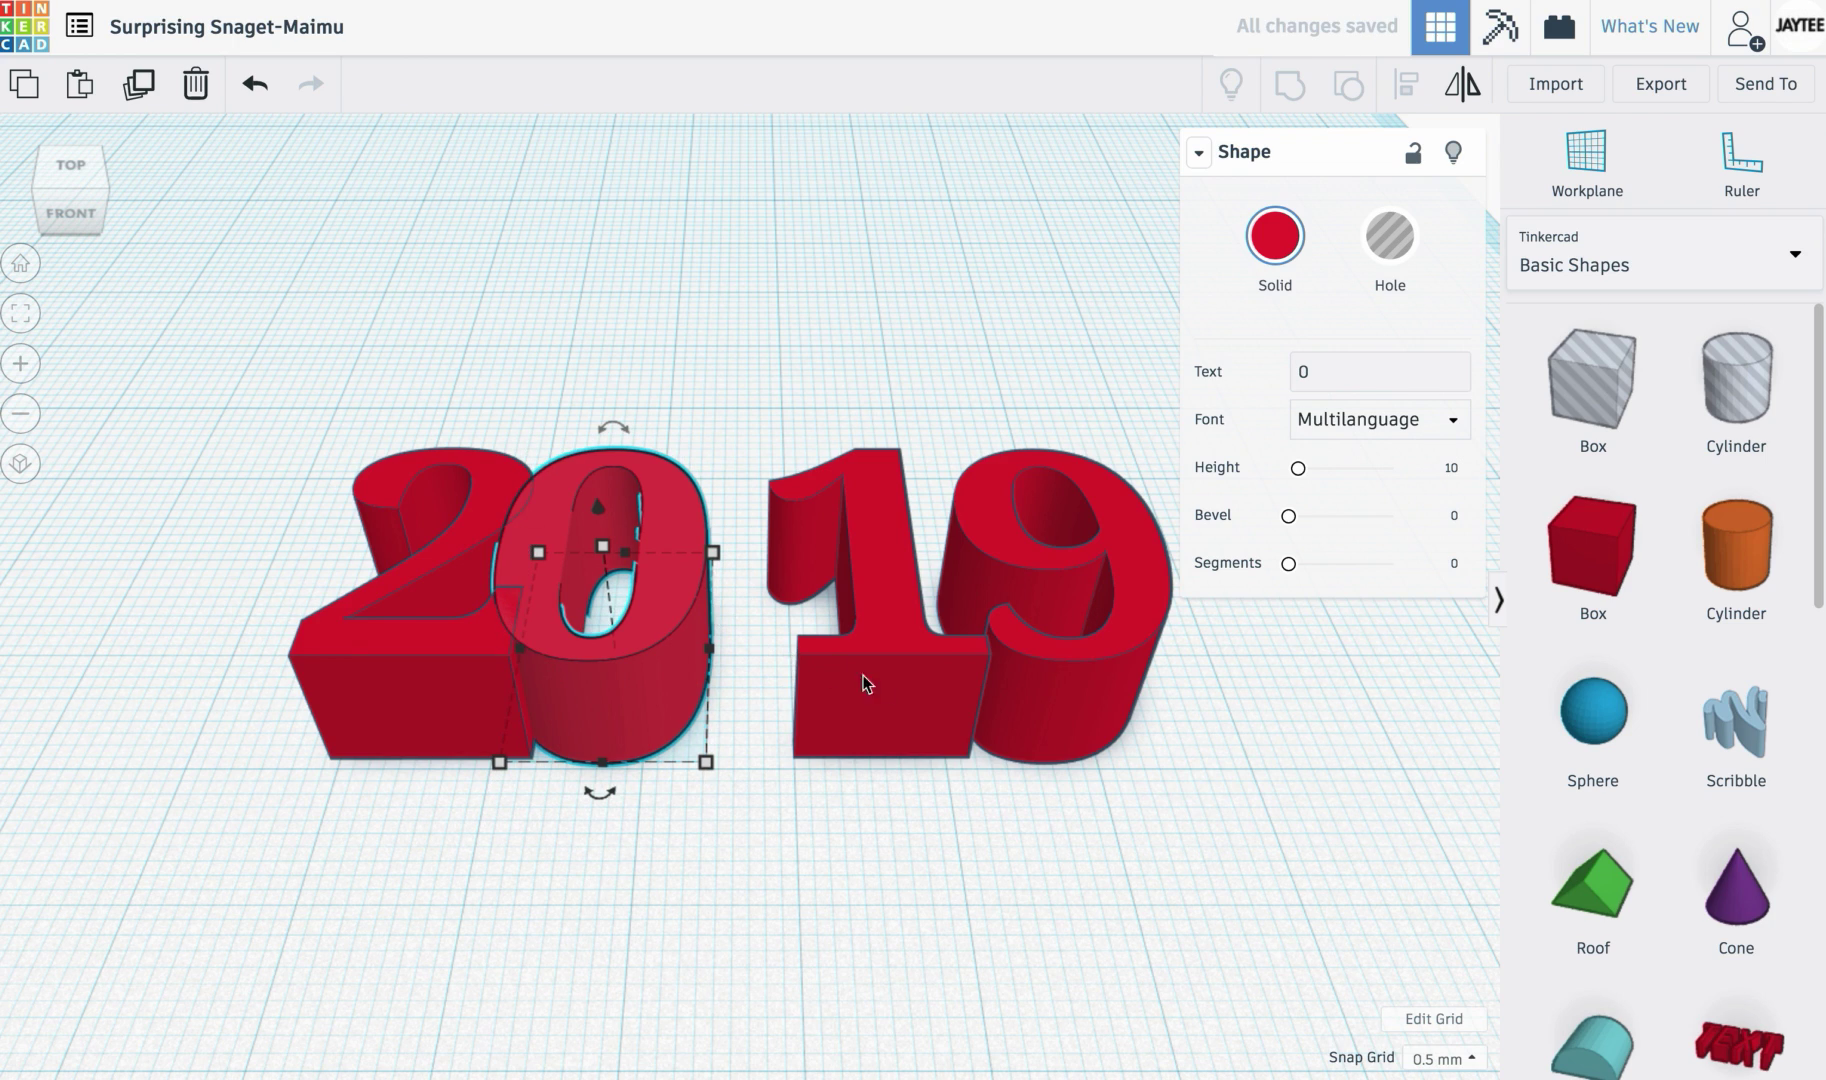
click(887, 683)
key(Left)
key(Left)
key(Left)
key(Left)
key(Left)
key(Left)
key(Left)
key(Left)
key(Left)
key(Left)
key(Left)
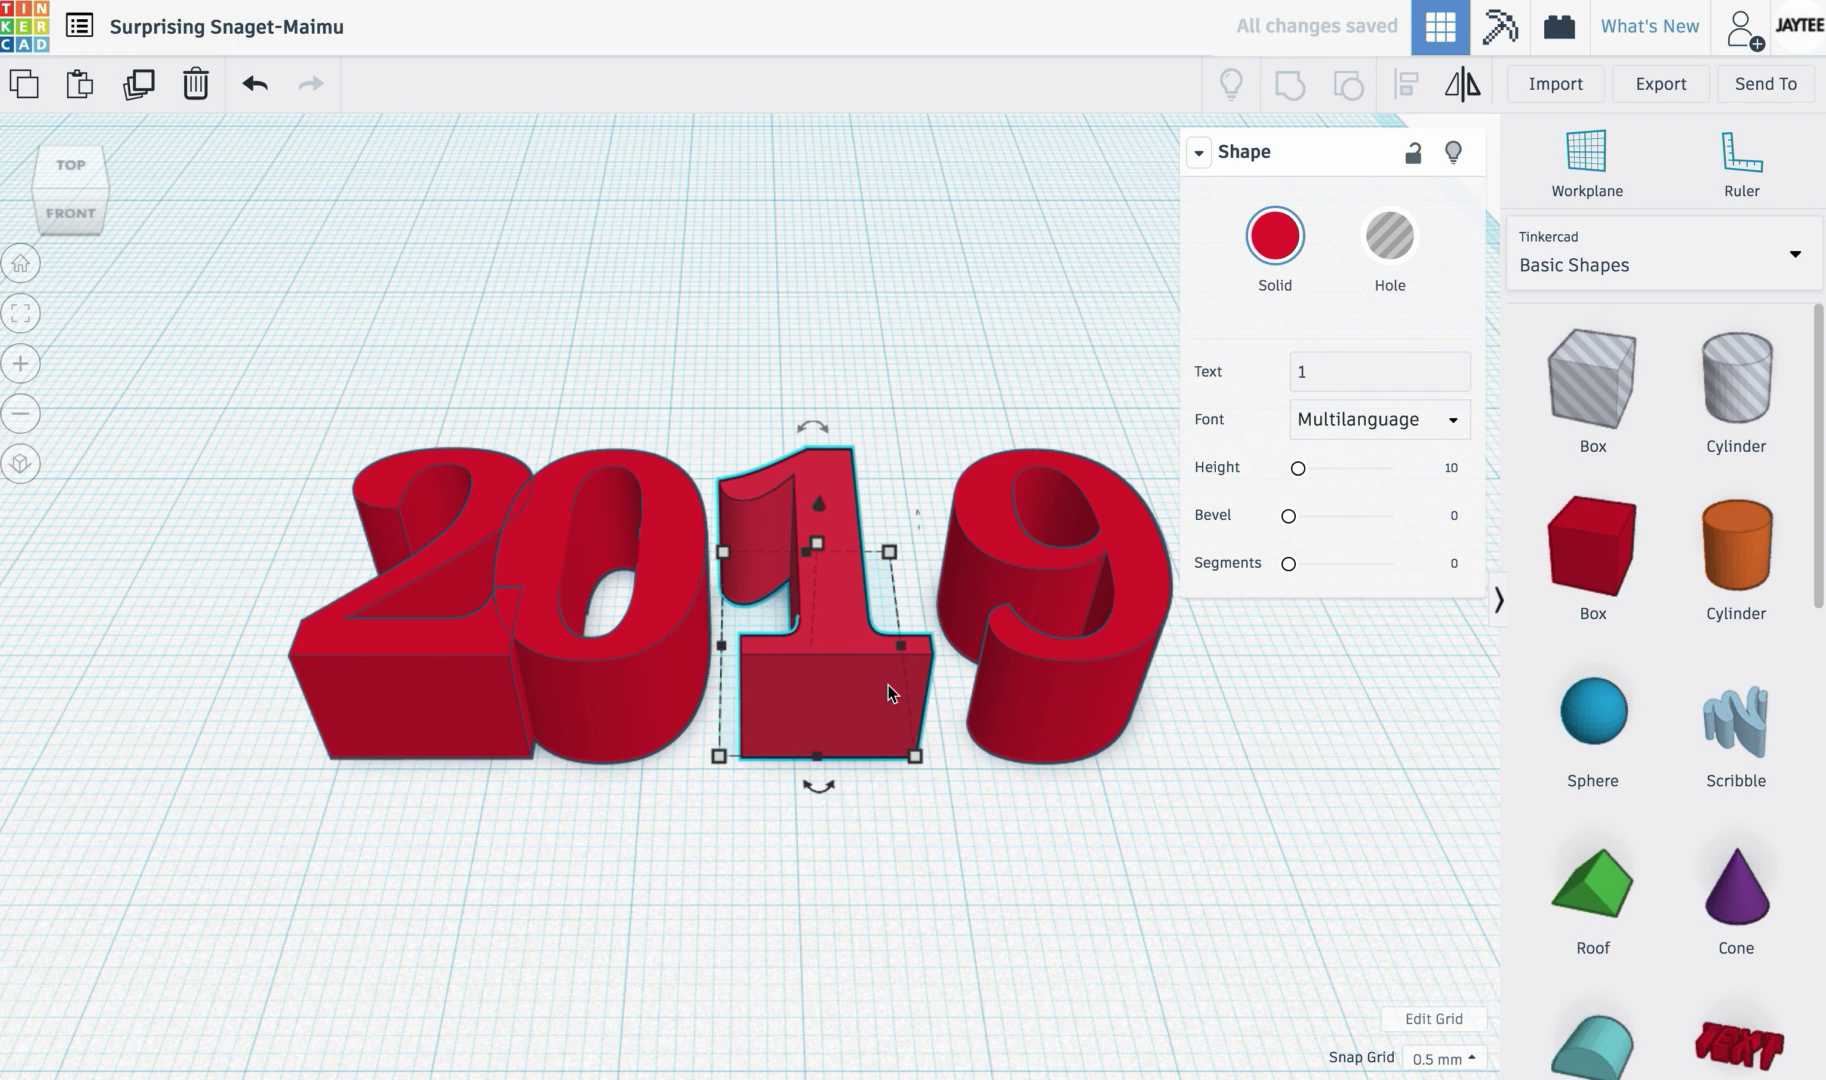
key(Left)
key(Left)
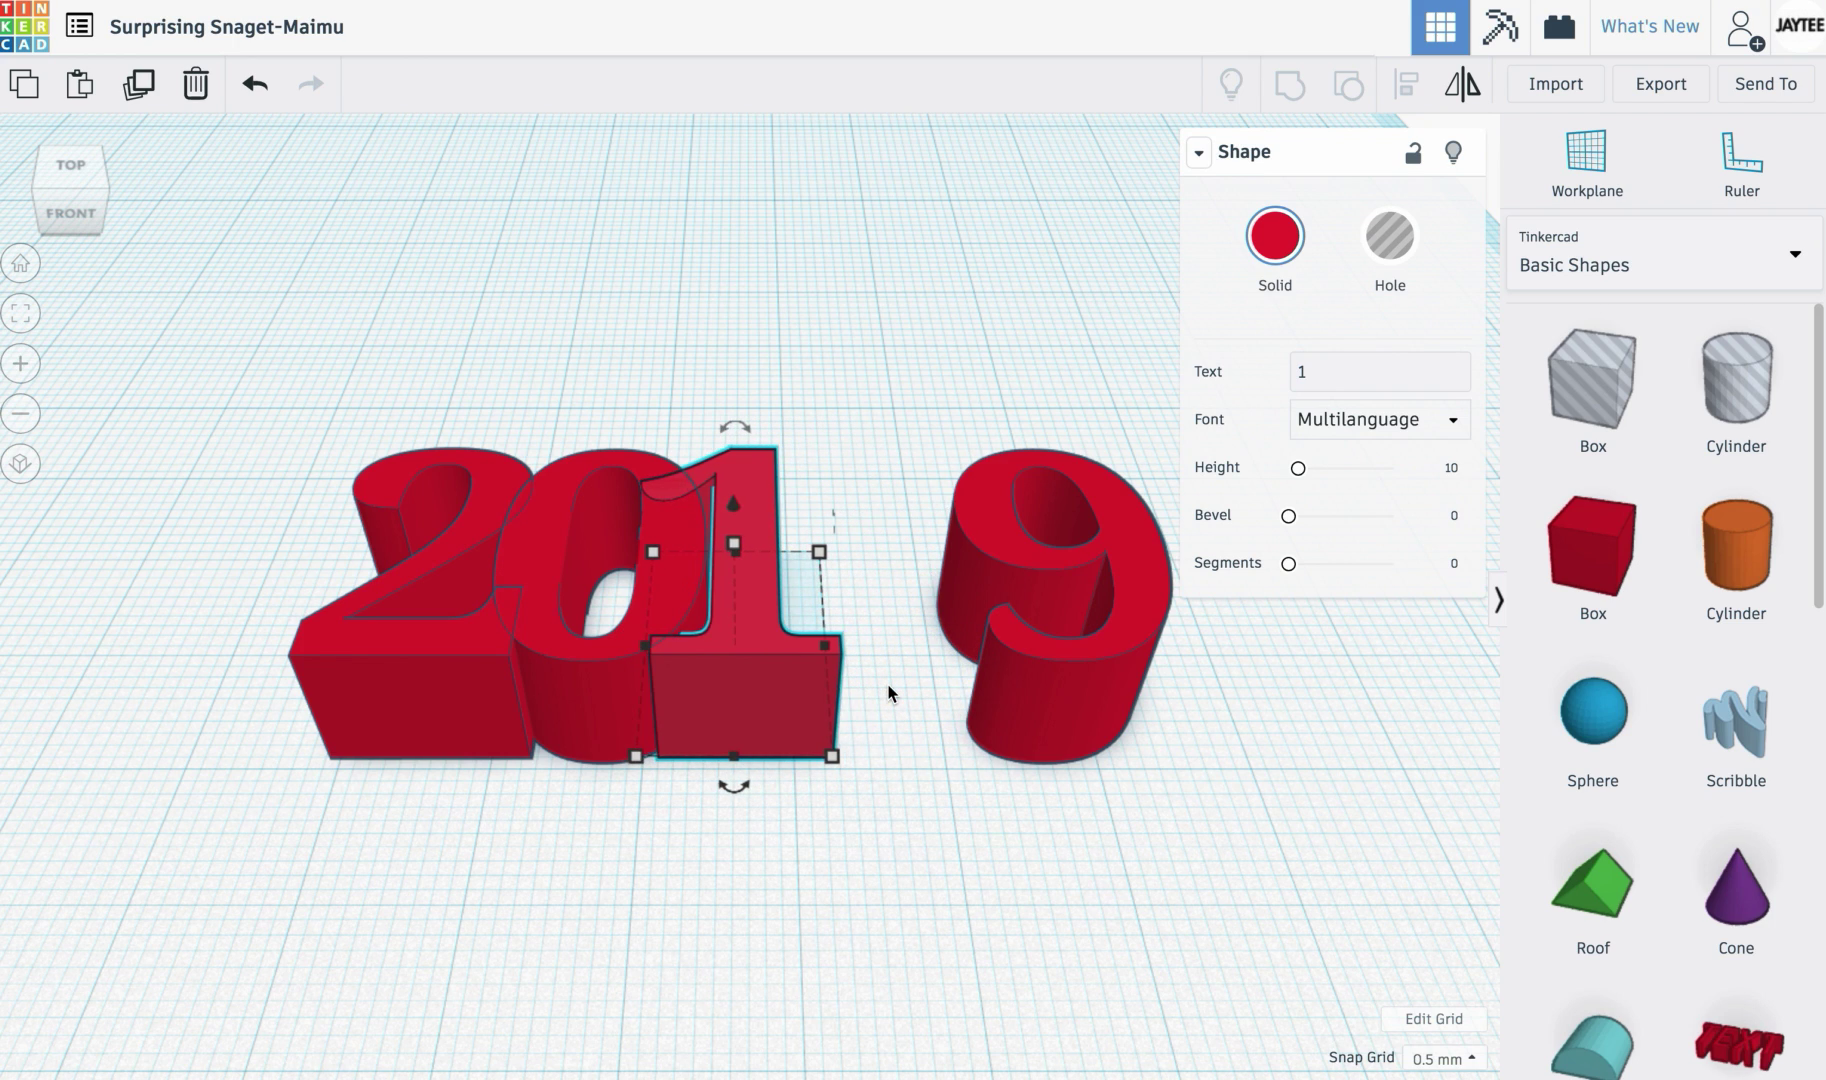
key(Right)
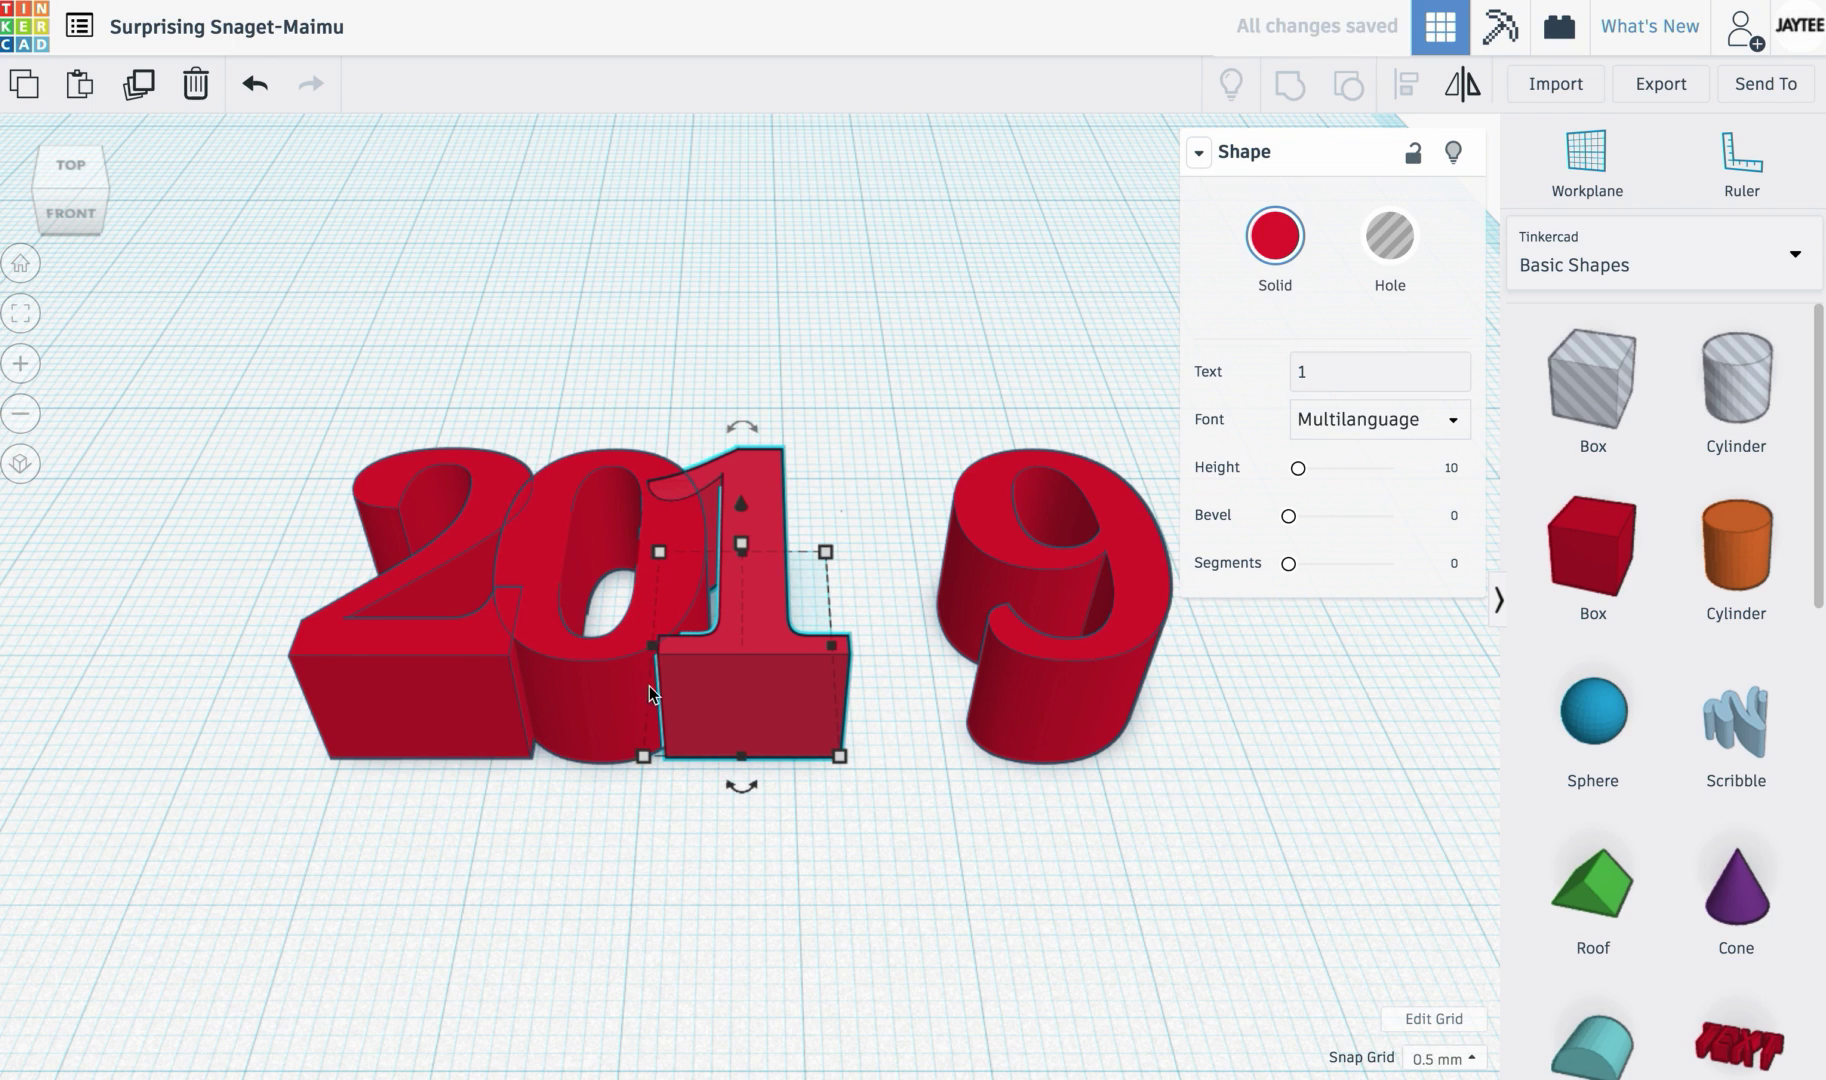
Step: Slide the 9 left into the 1, then select all four digits
click(465, 689)
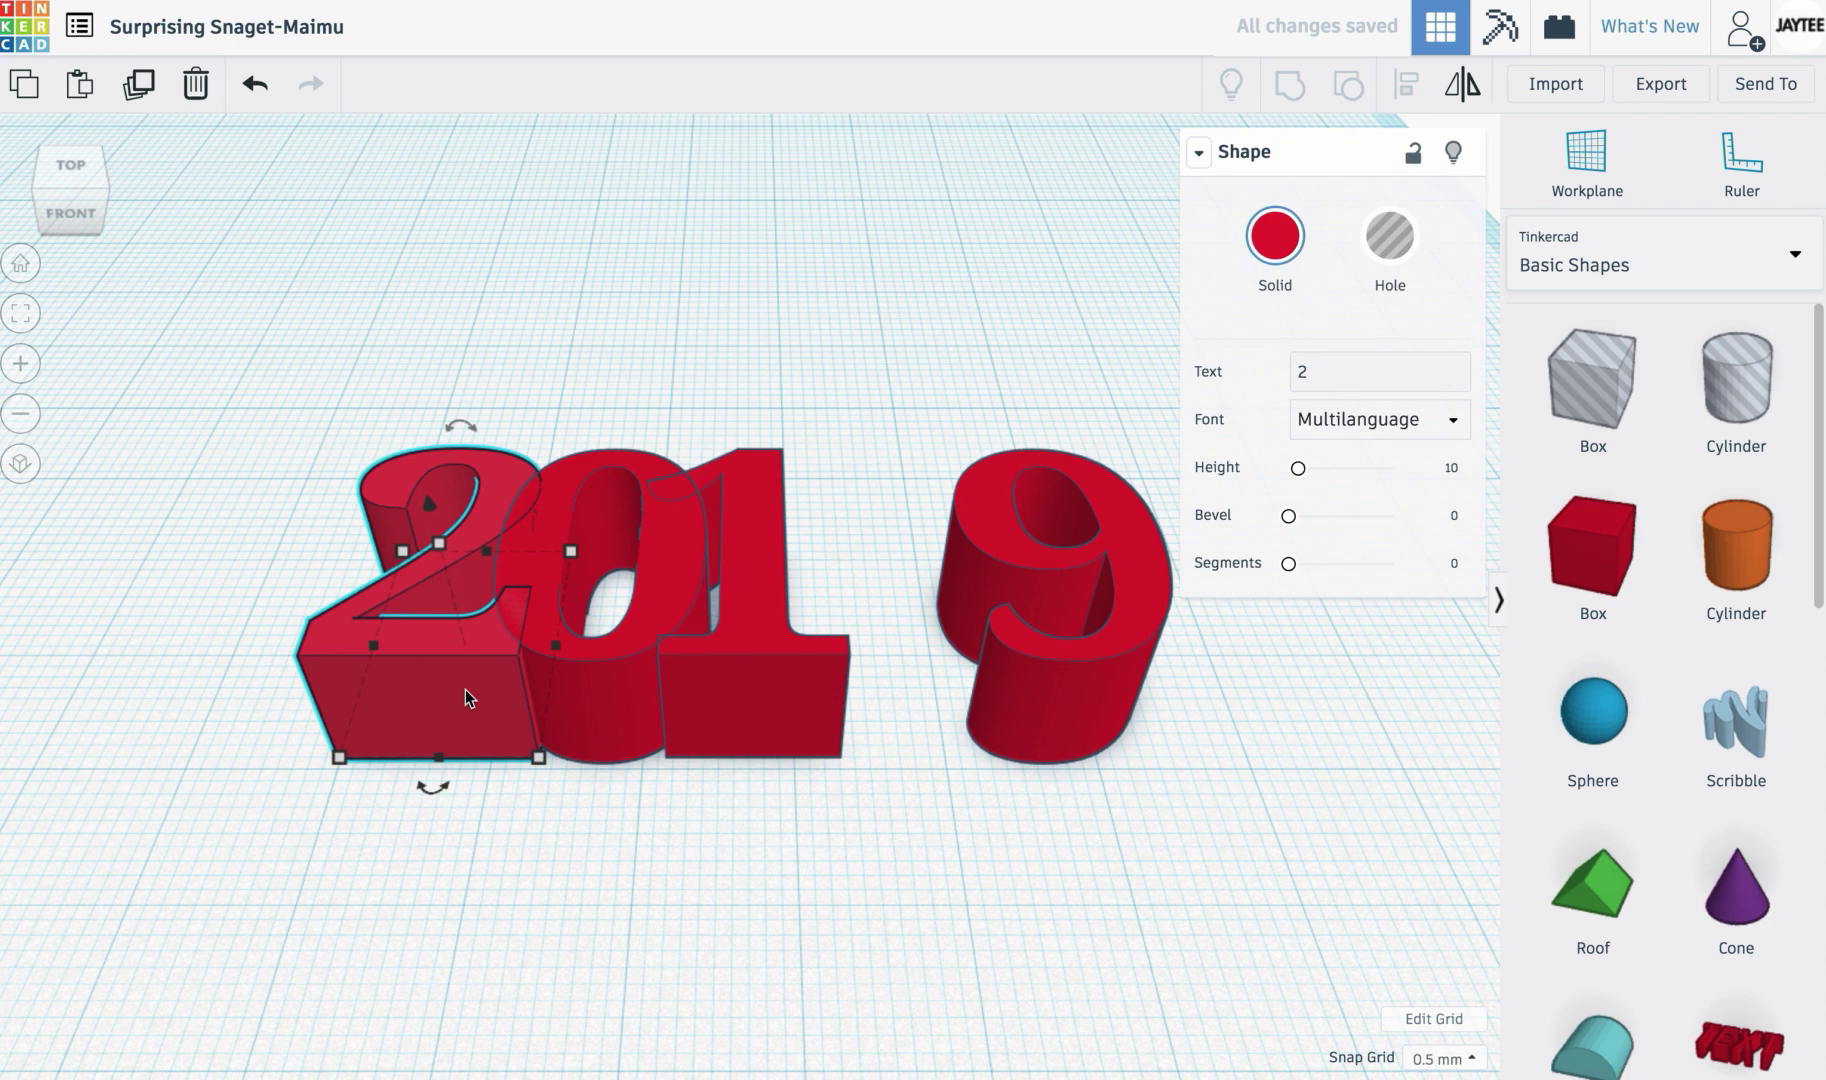
click(907, 912)
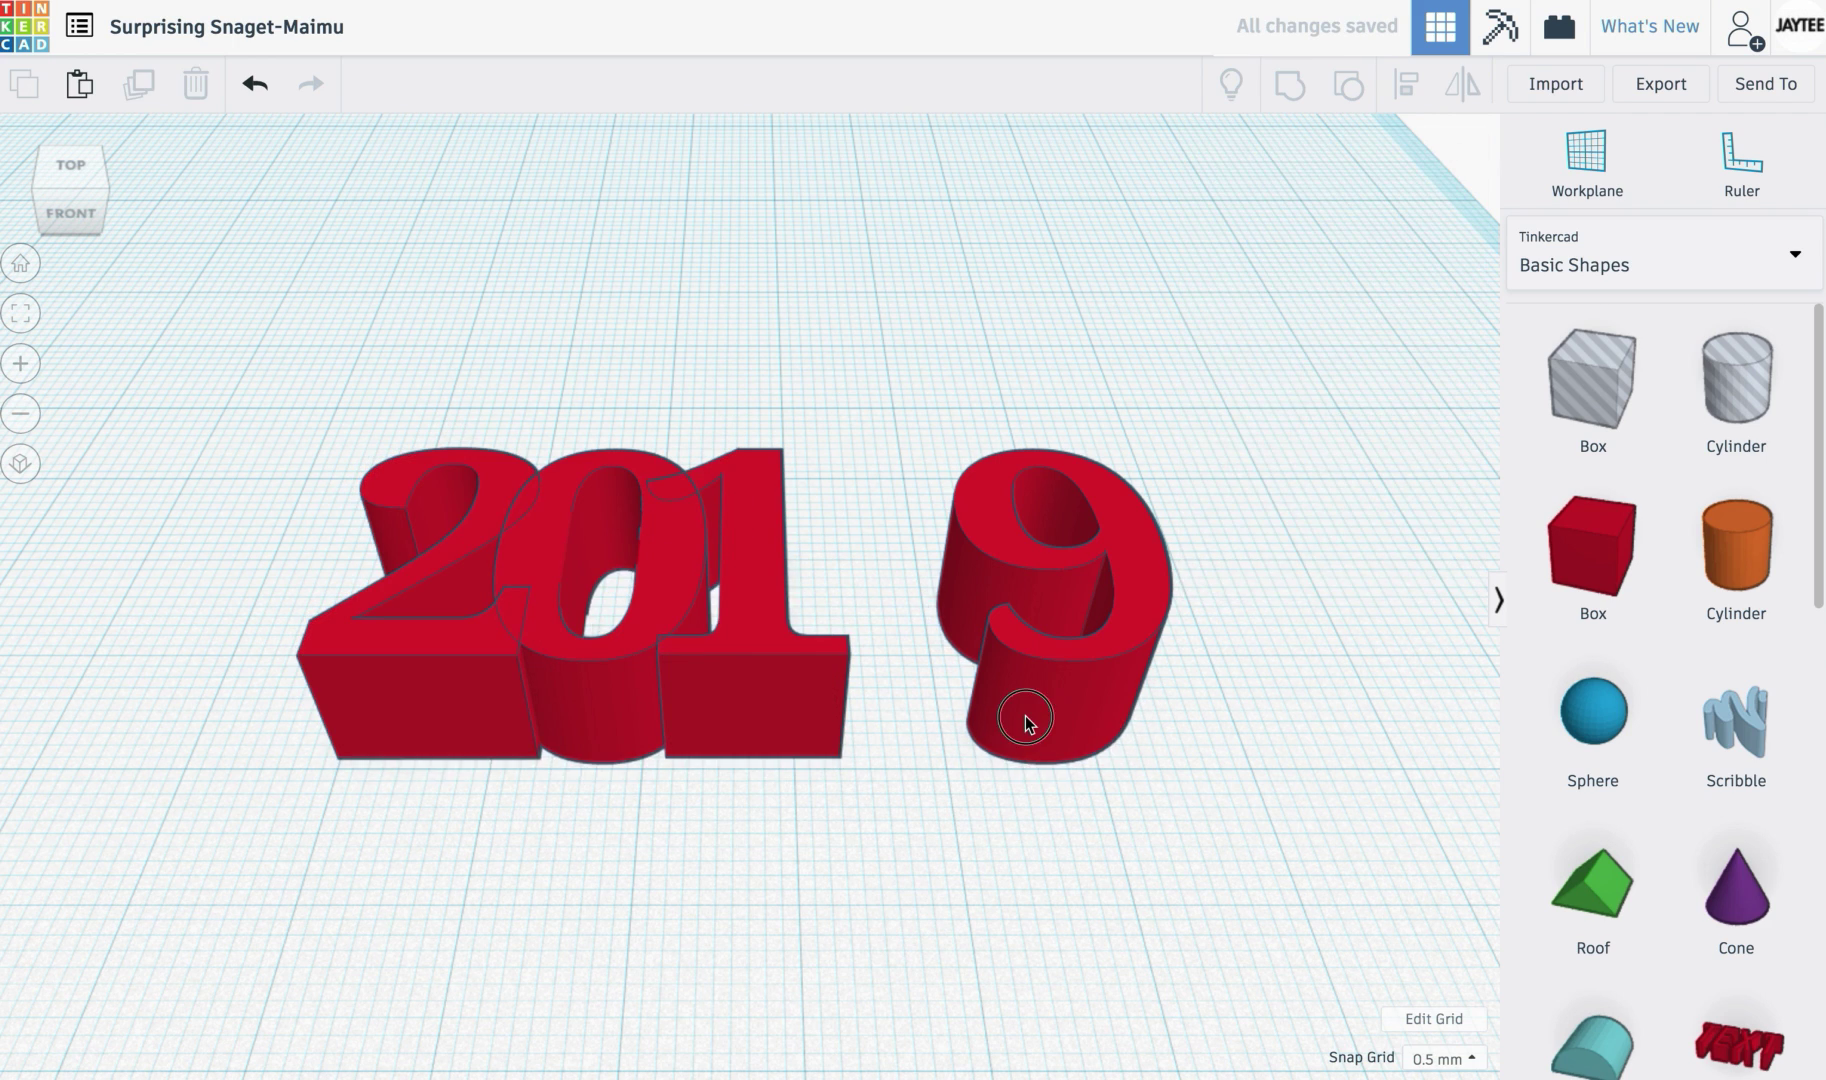
click(1026, 715)
key(Left)
key(Left)
key(Left)
key(Left)
key(Left)
key(Left)
key(Left)
key(Left)
key(Left)
key(Left)
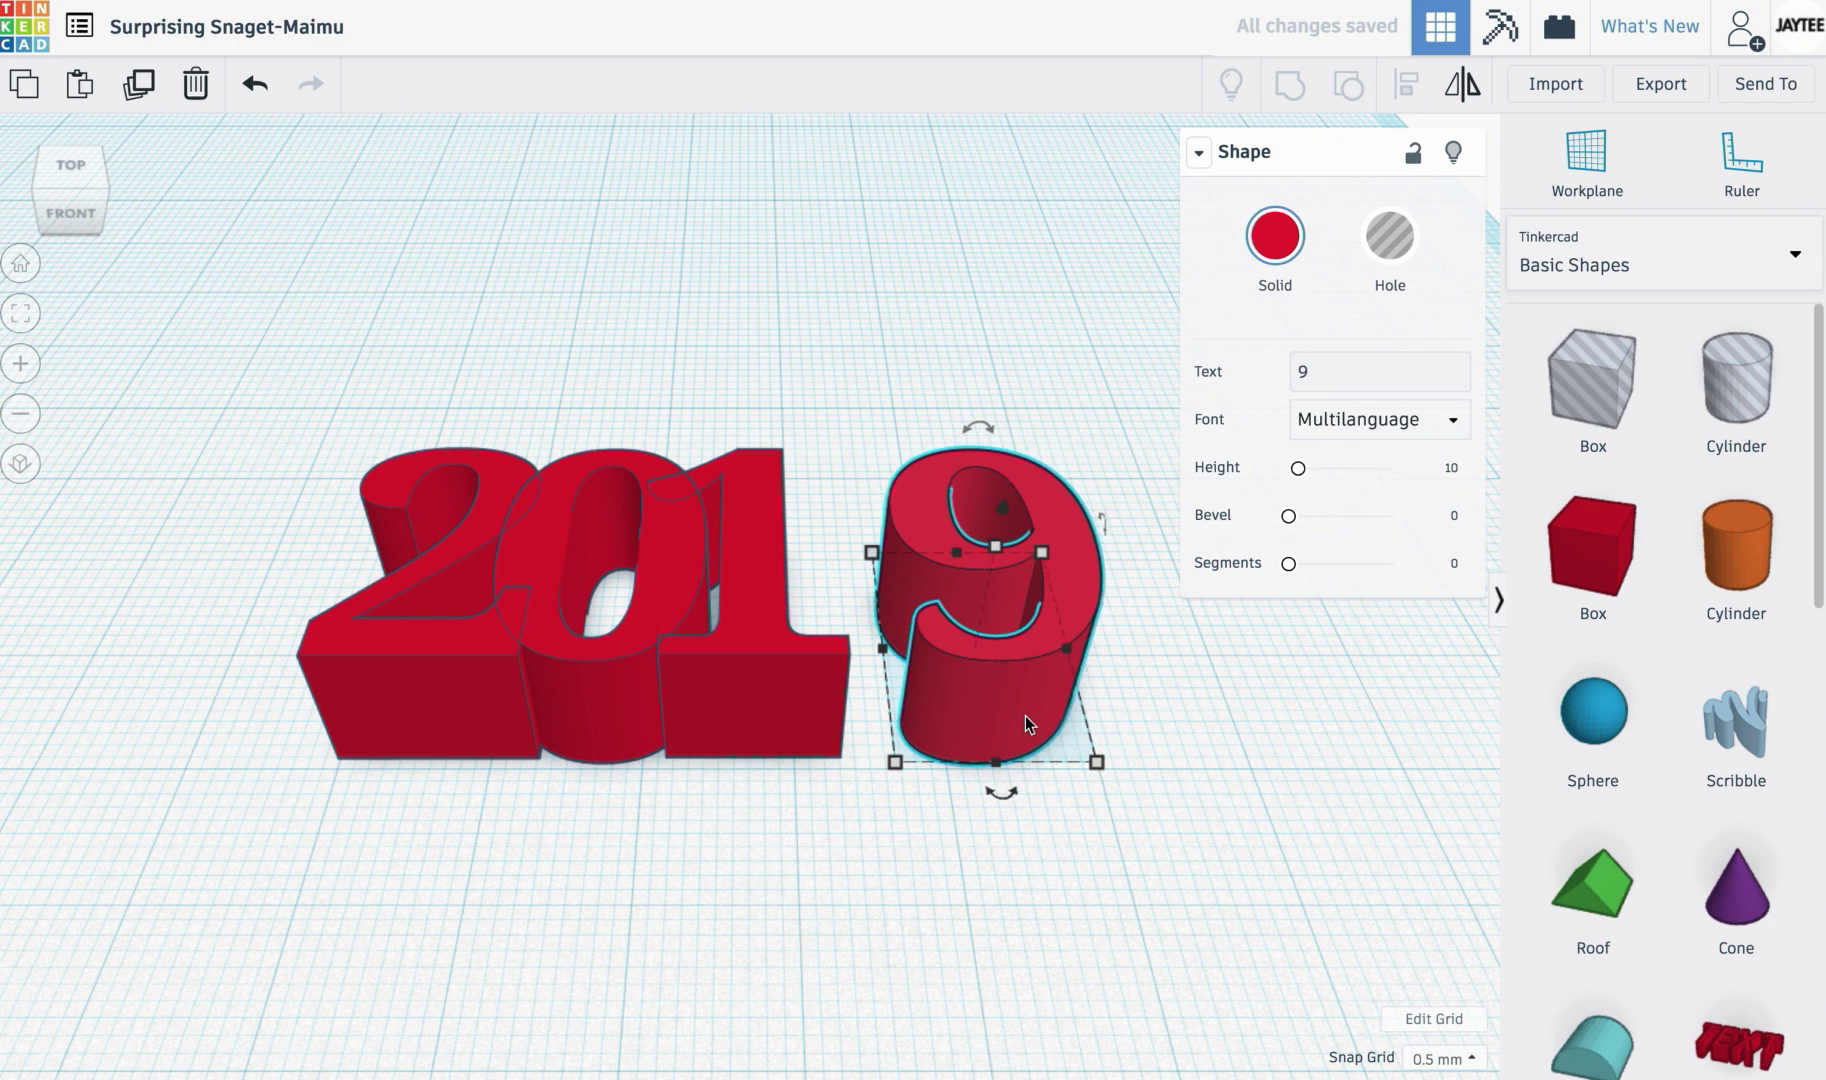
key(Left)
key(Left)
key(Left)
key(Left)
key(Left)
key(Left)
key(Left)
key(Left)
key(Left)
key(Left)
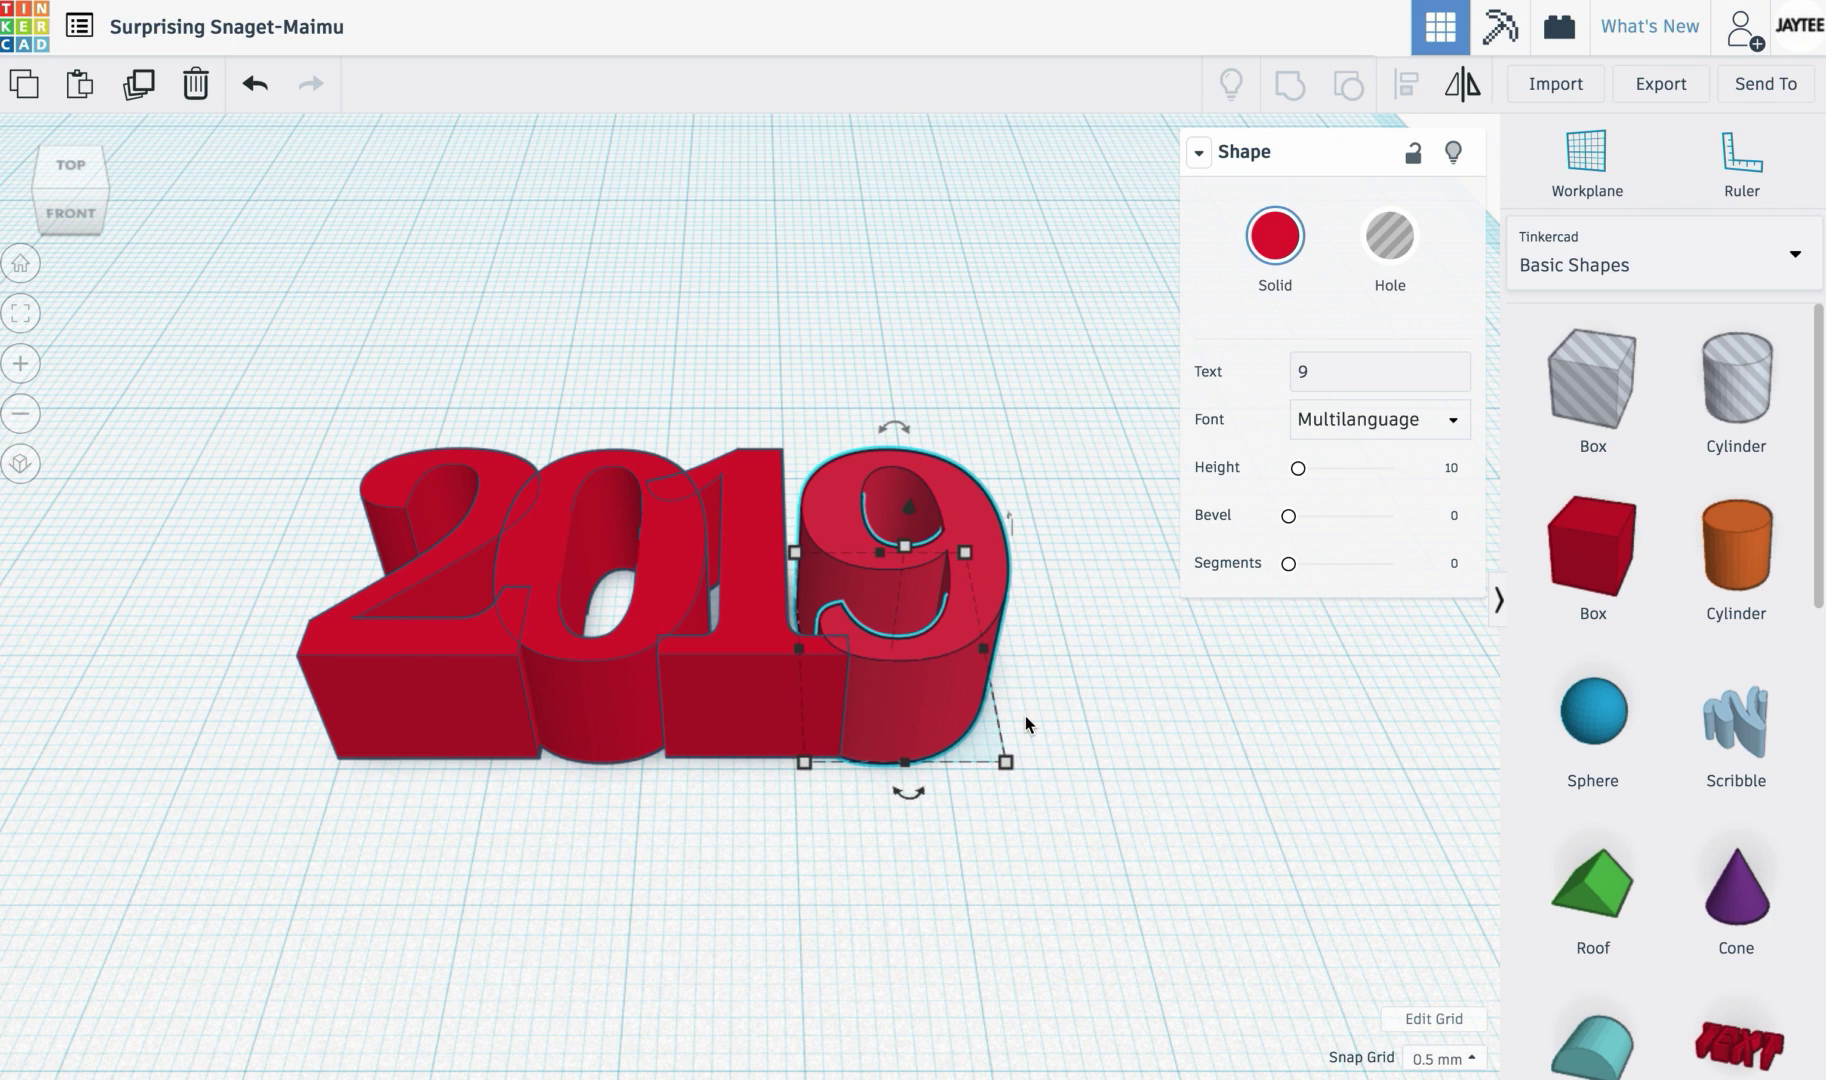
key(Left)
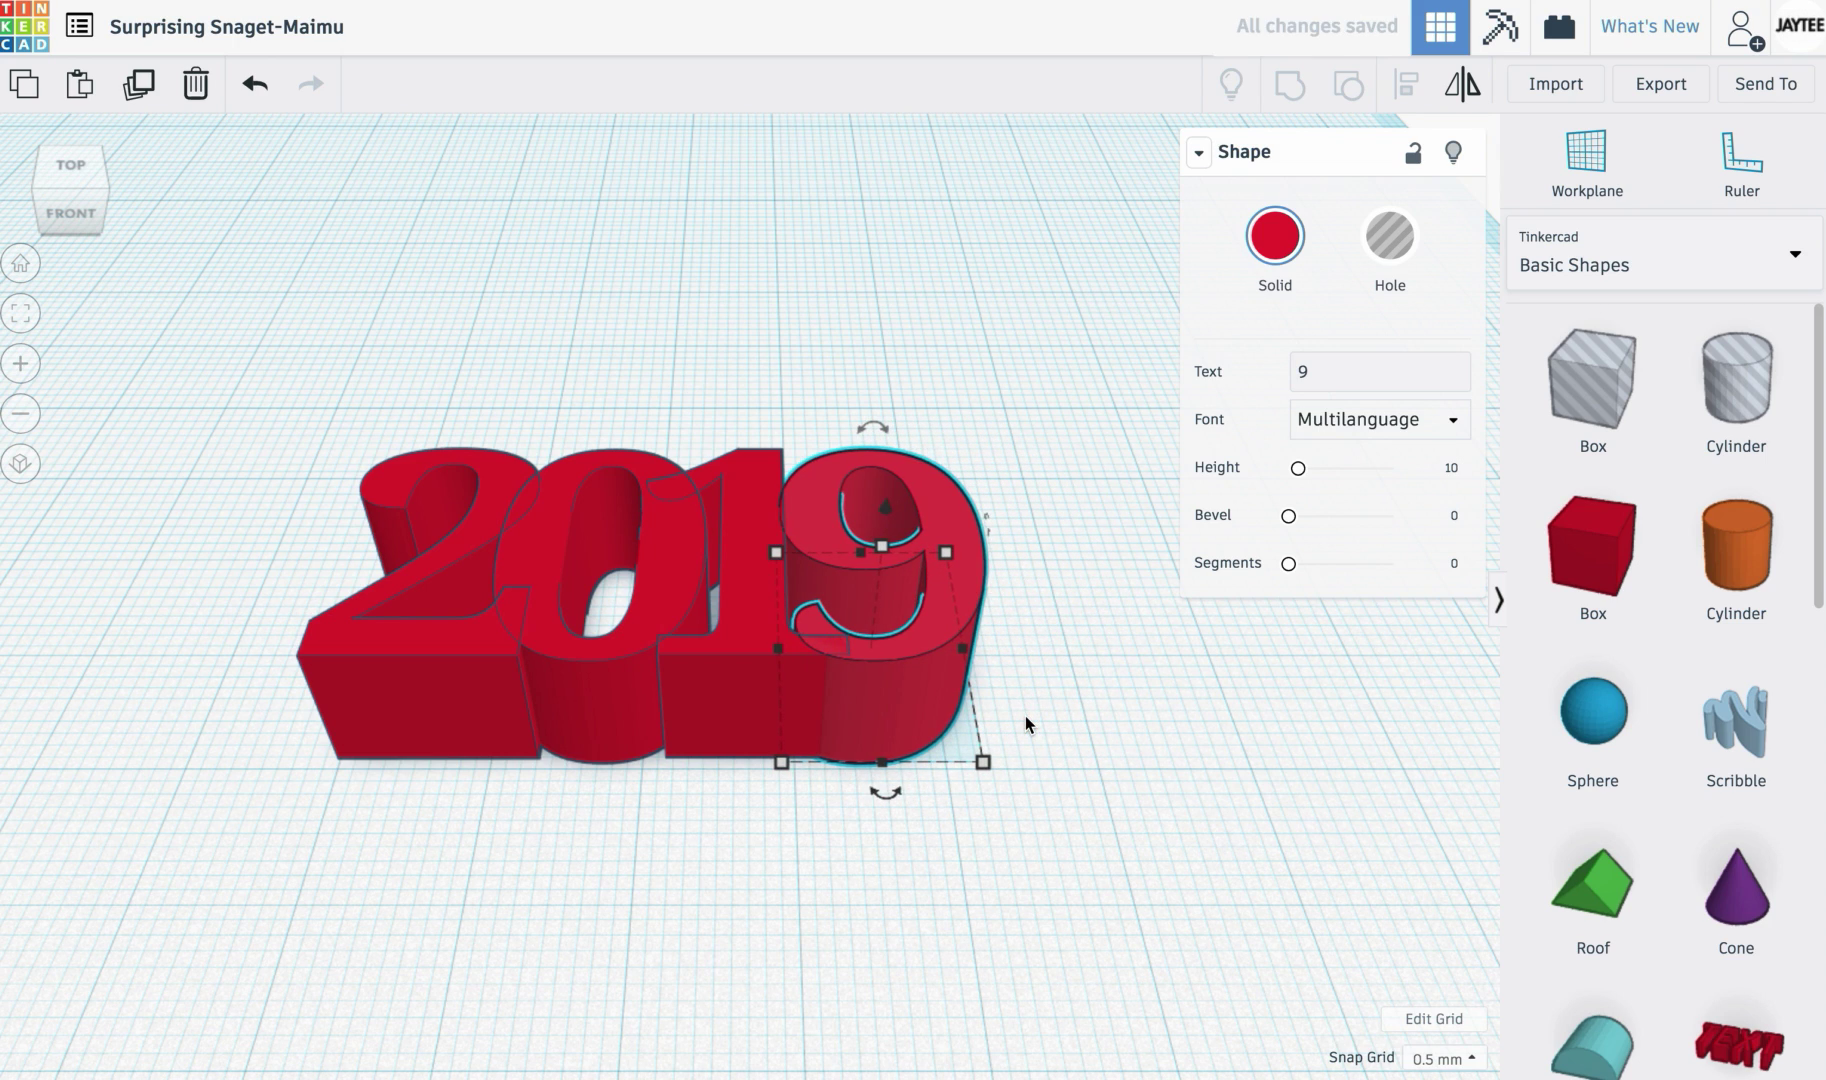
click(1059, 963)
key(ctrl+a)
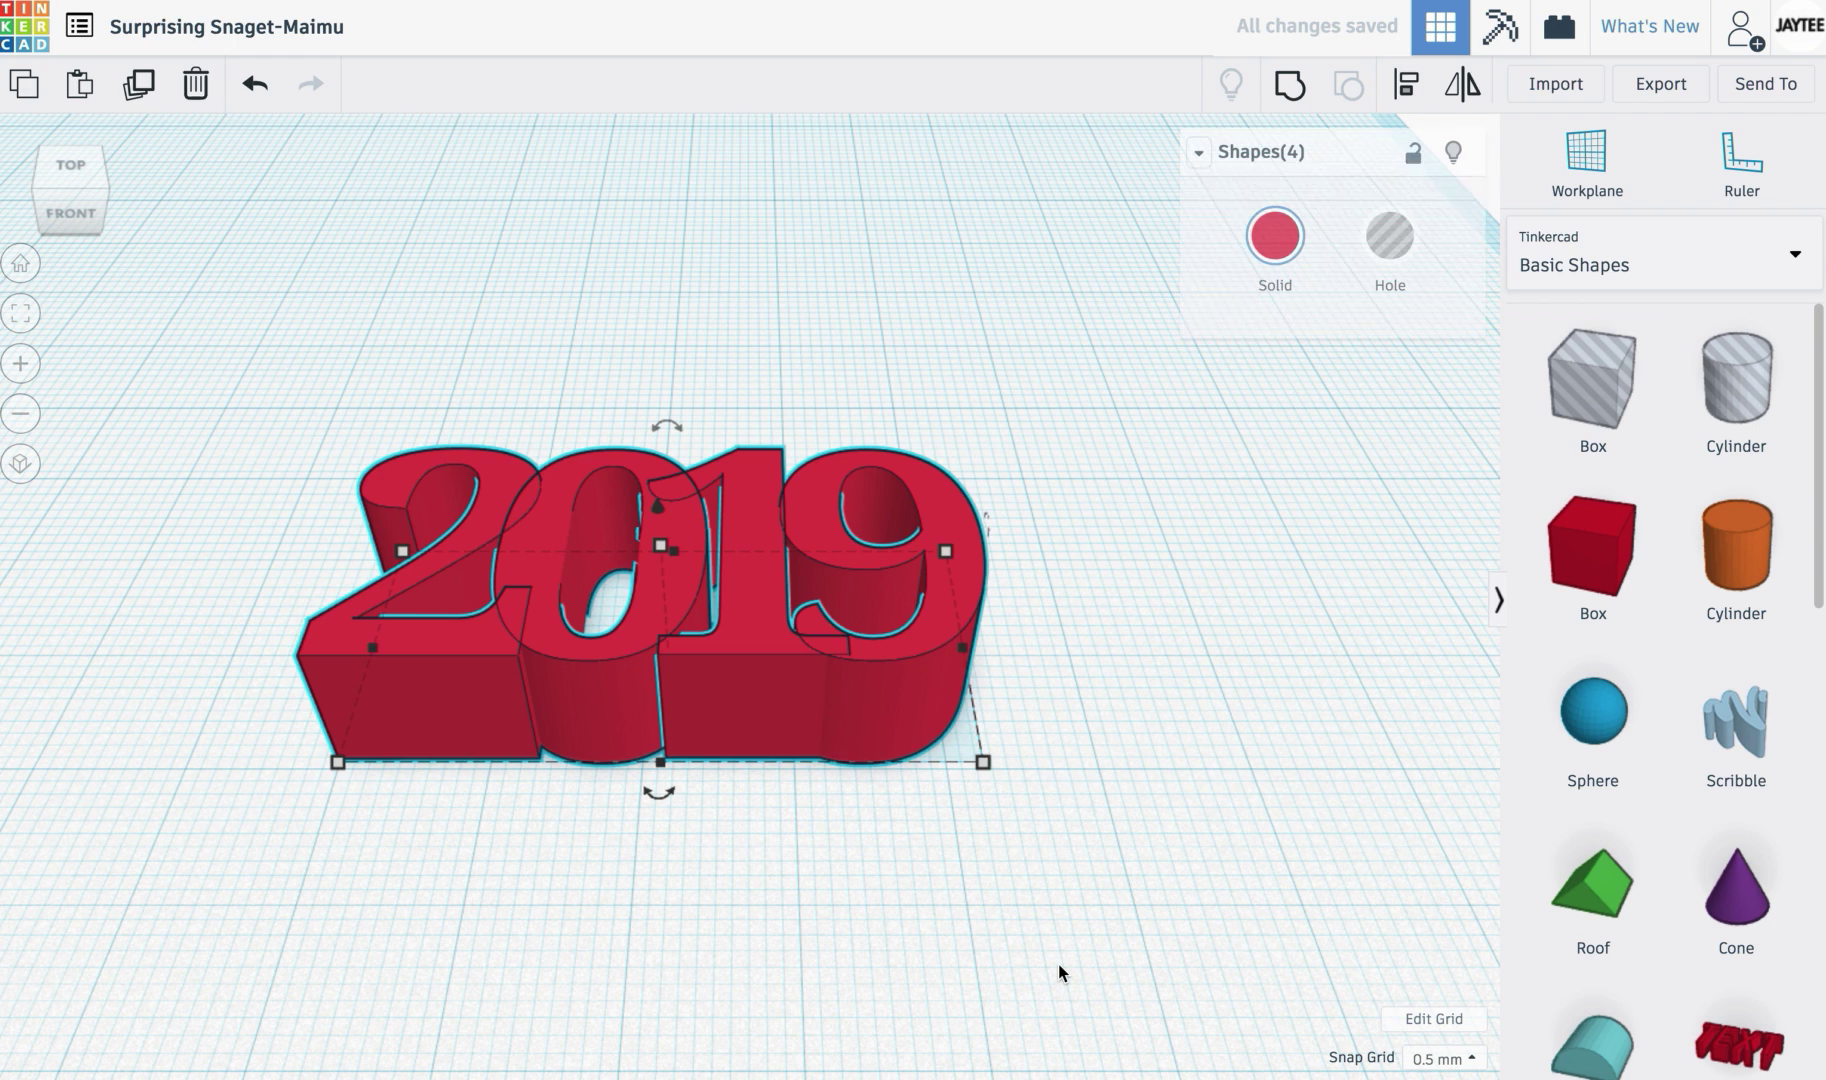
click(80, 163)
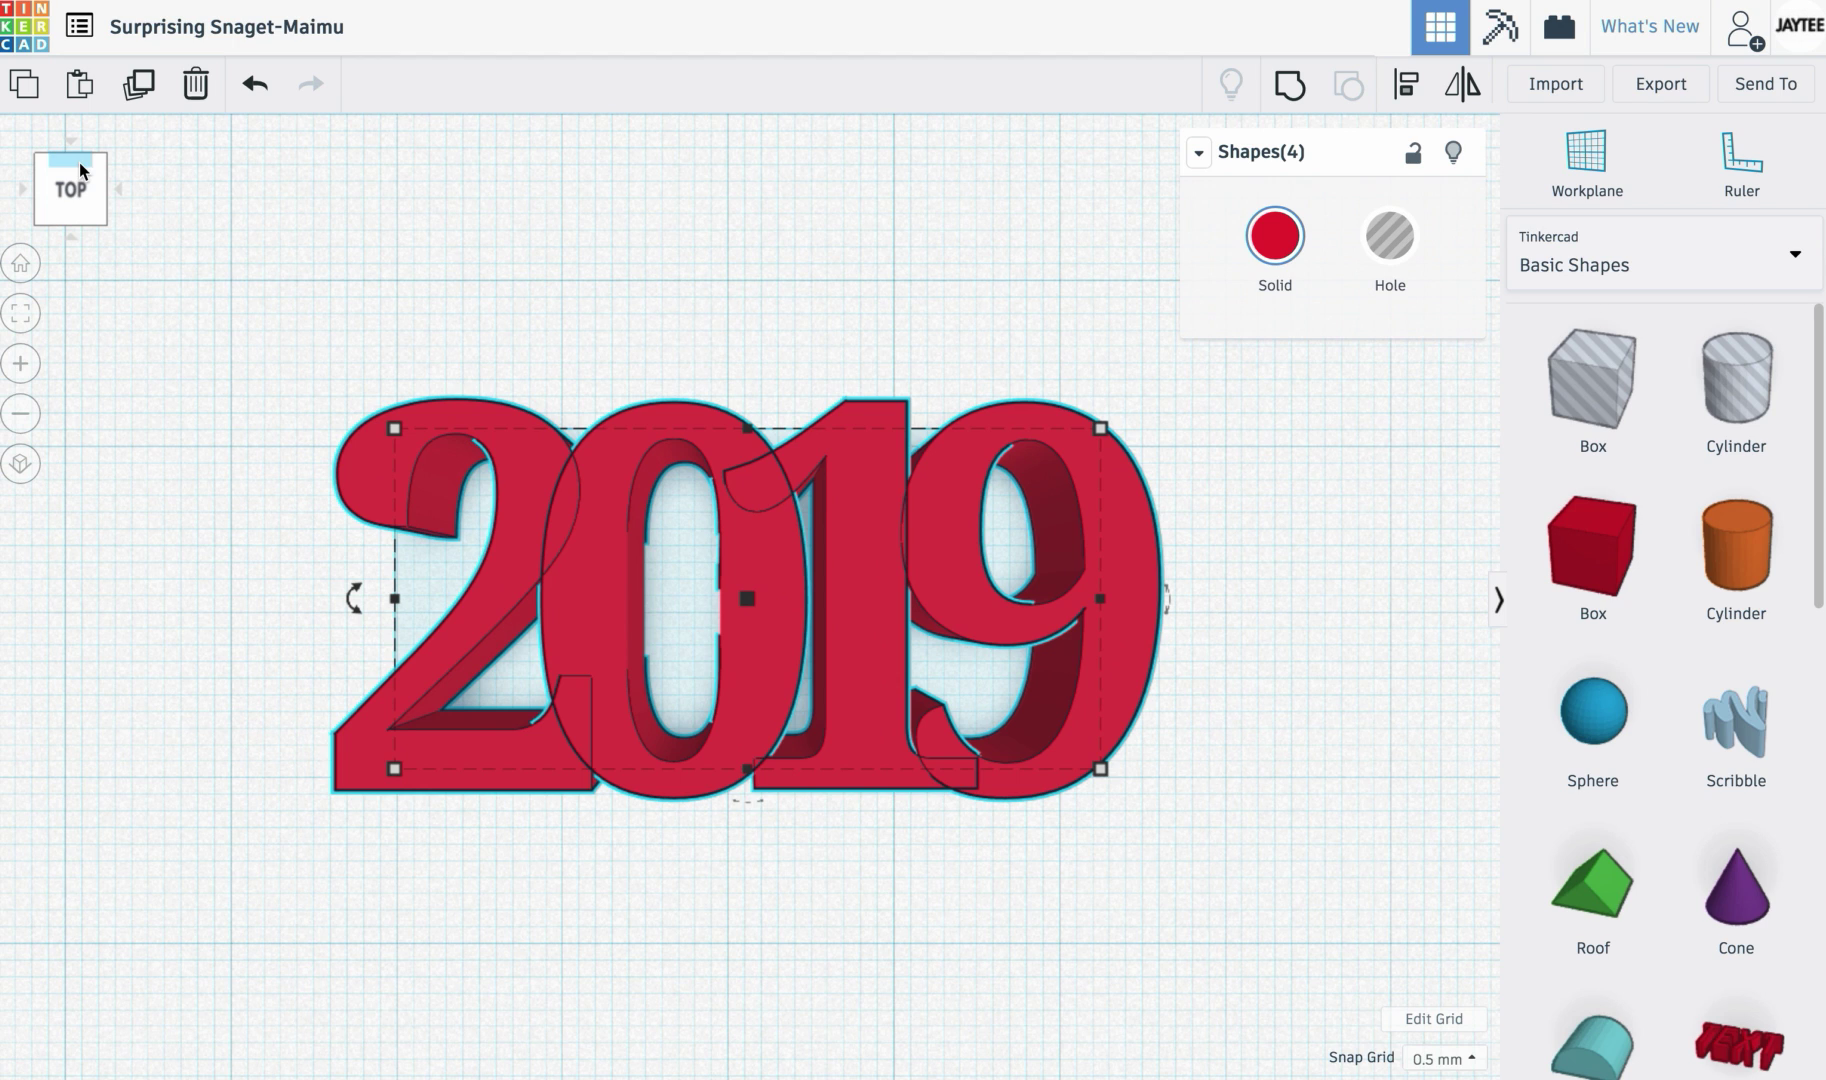
Step: In a flat top view, nudge the 9 slightly right to just touch the 1
click(20, 463)
click(532, 988)
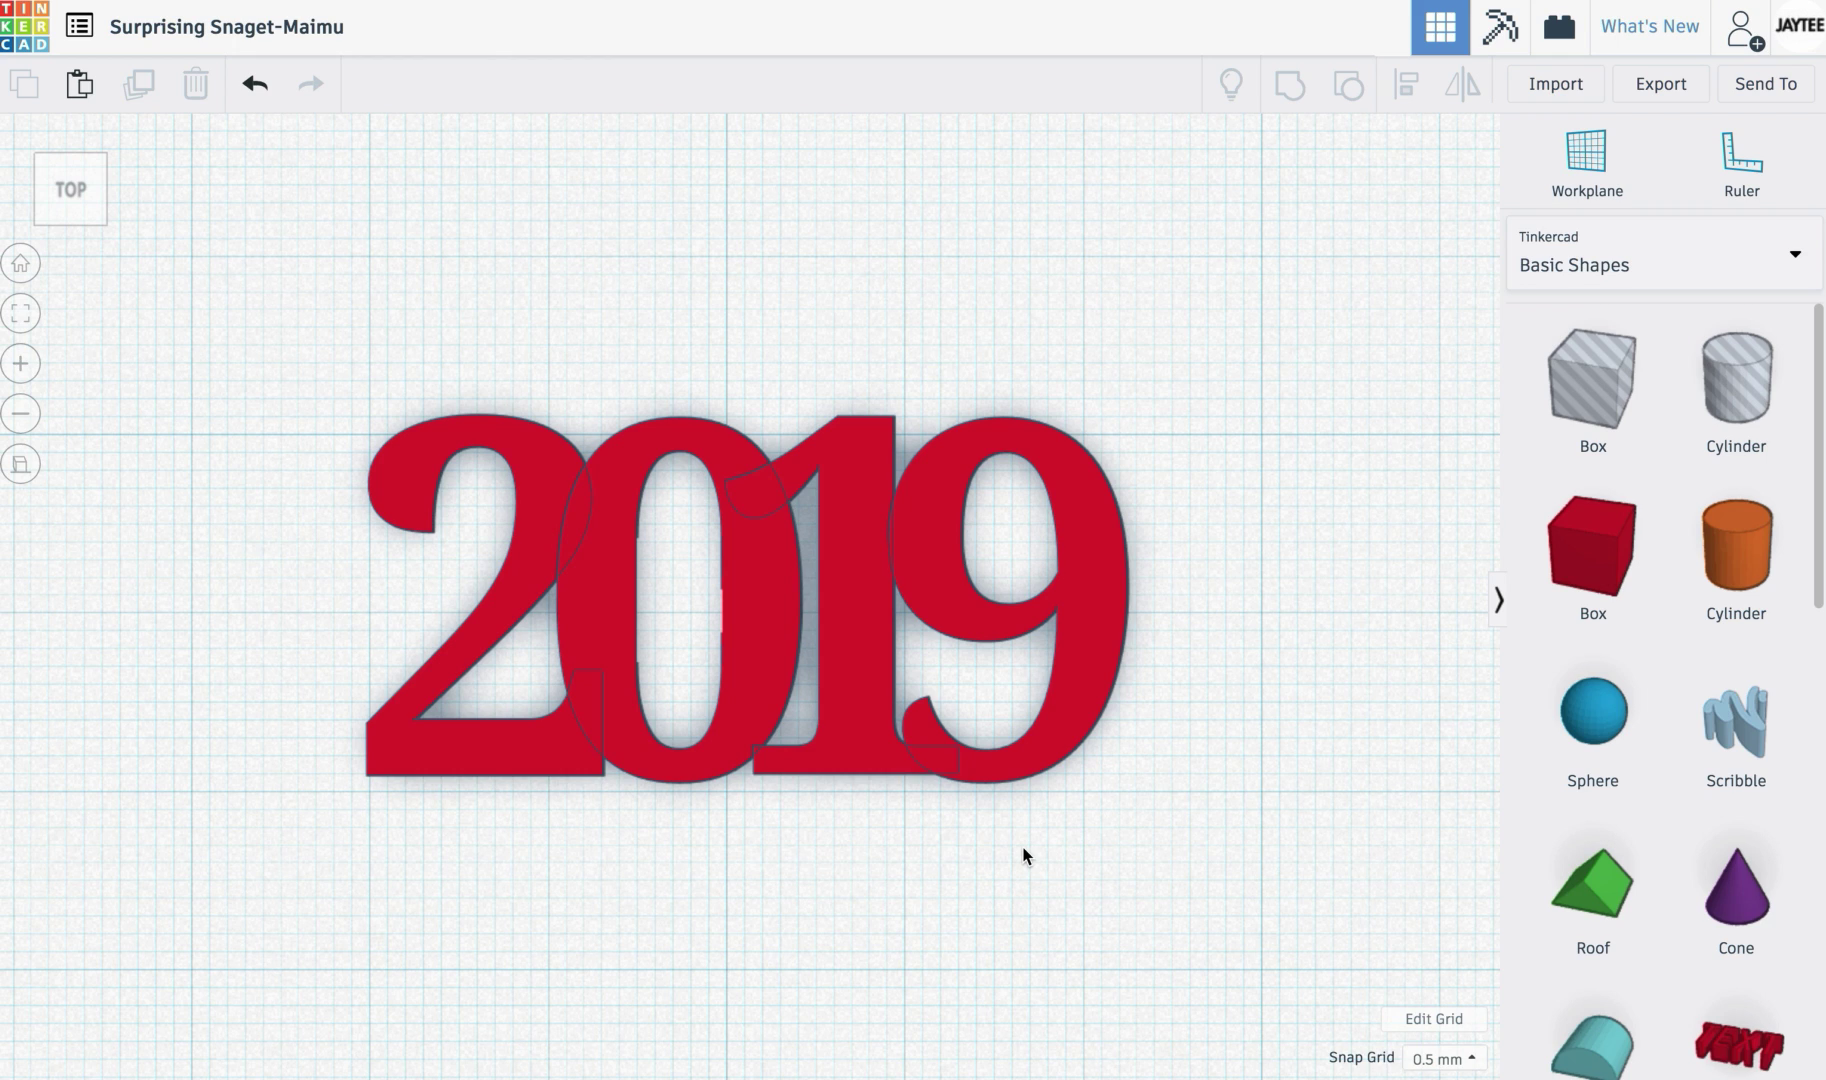
click(1049, 739)
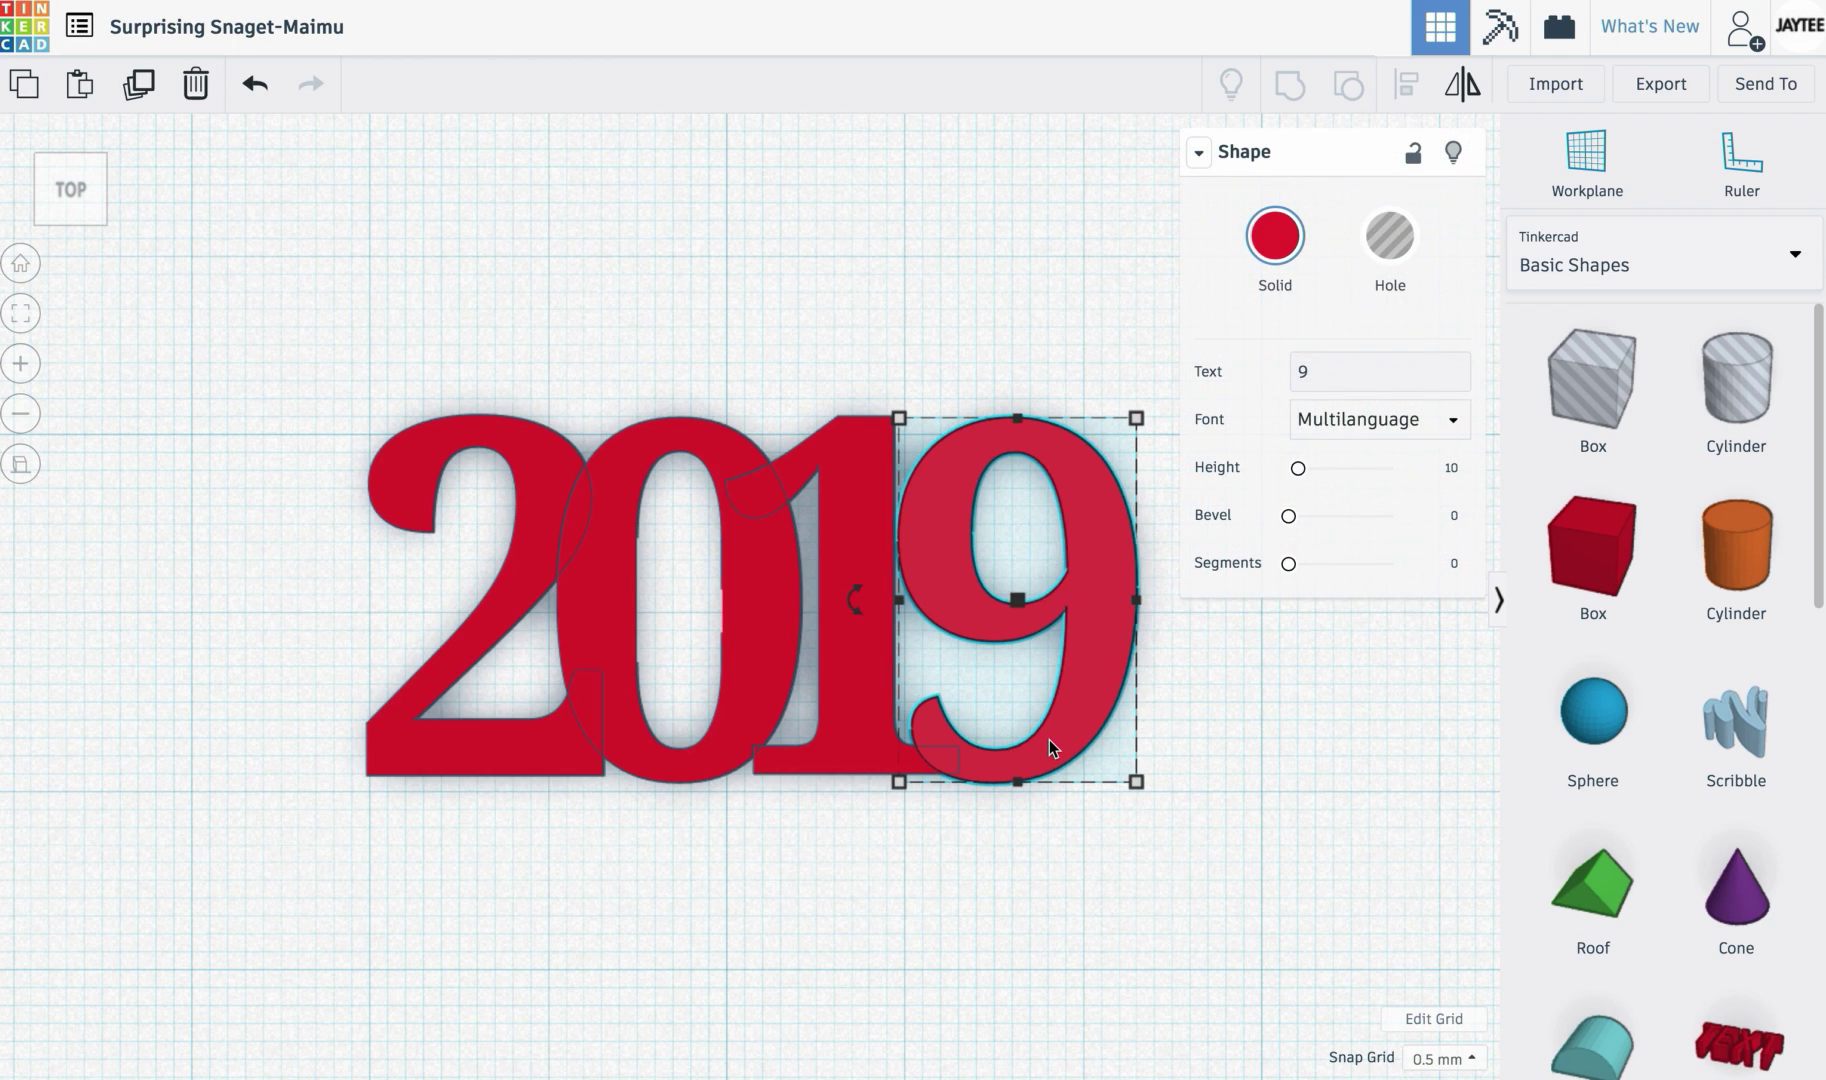
key(Right)
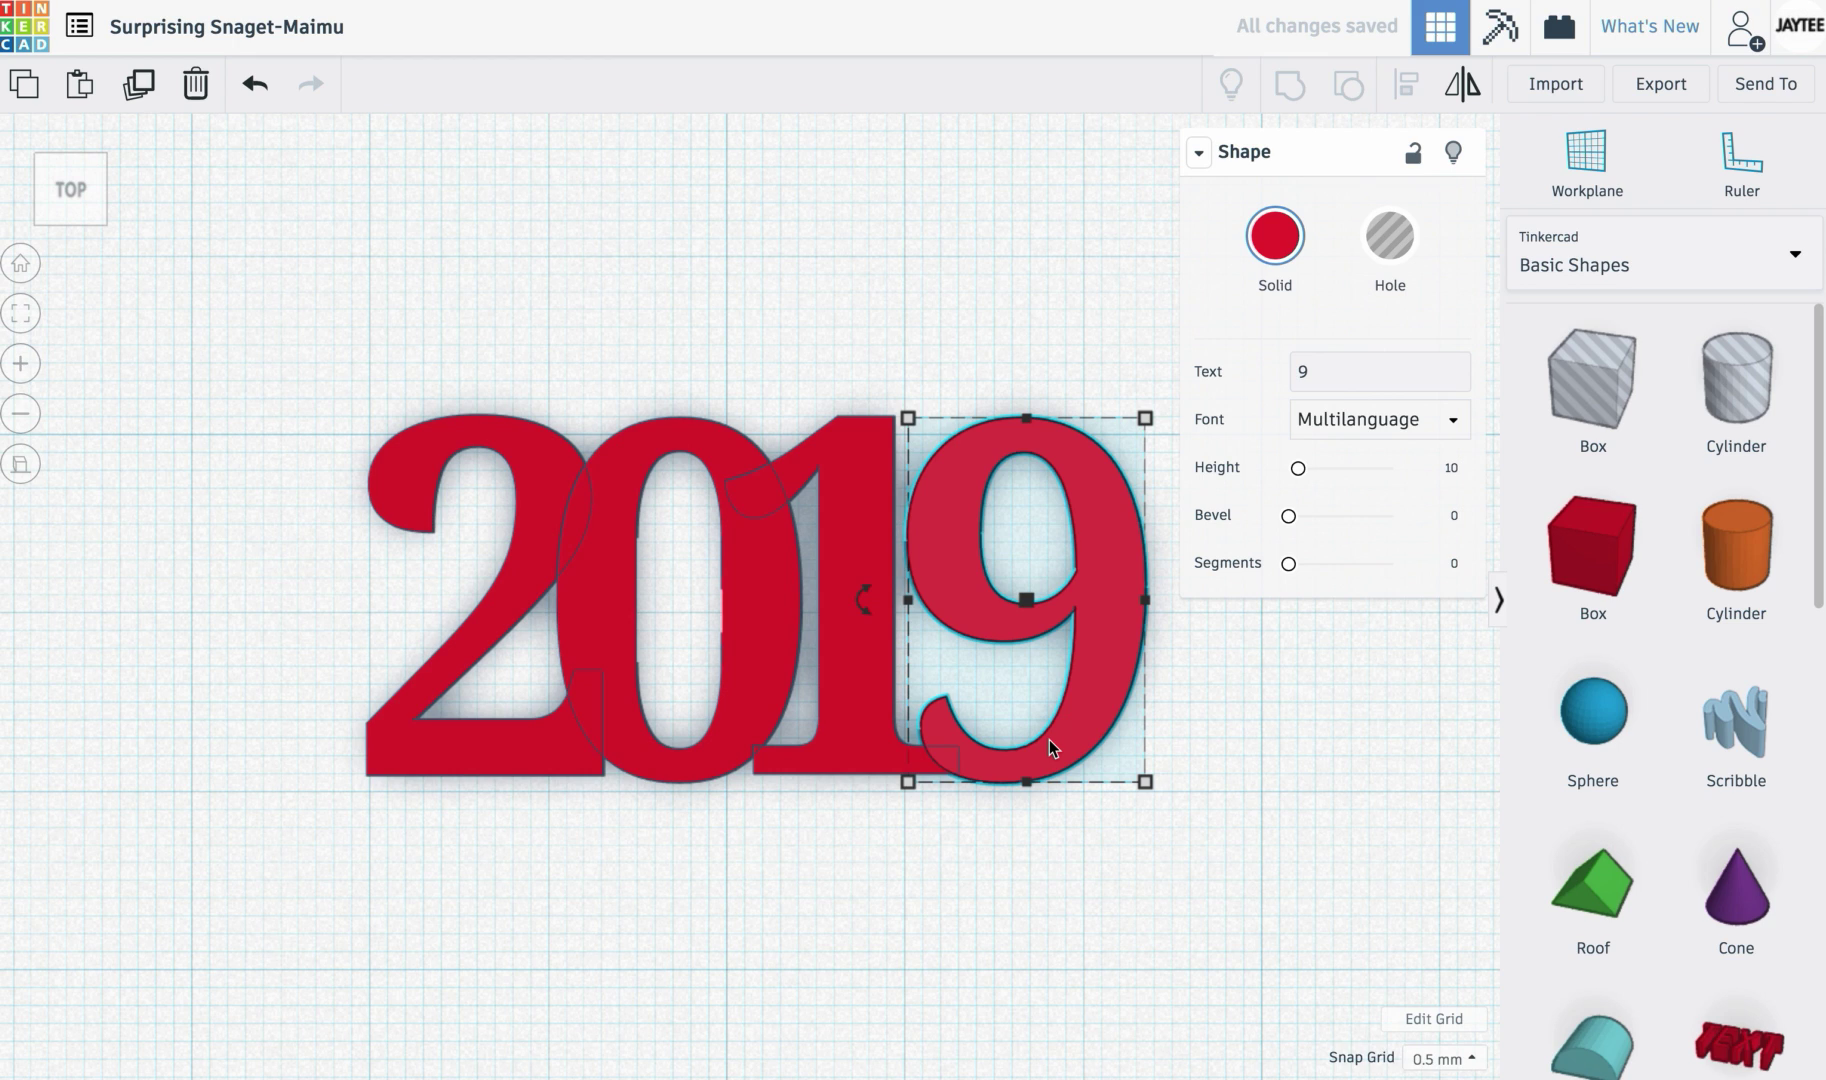
click(1096, 935)
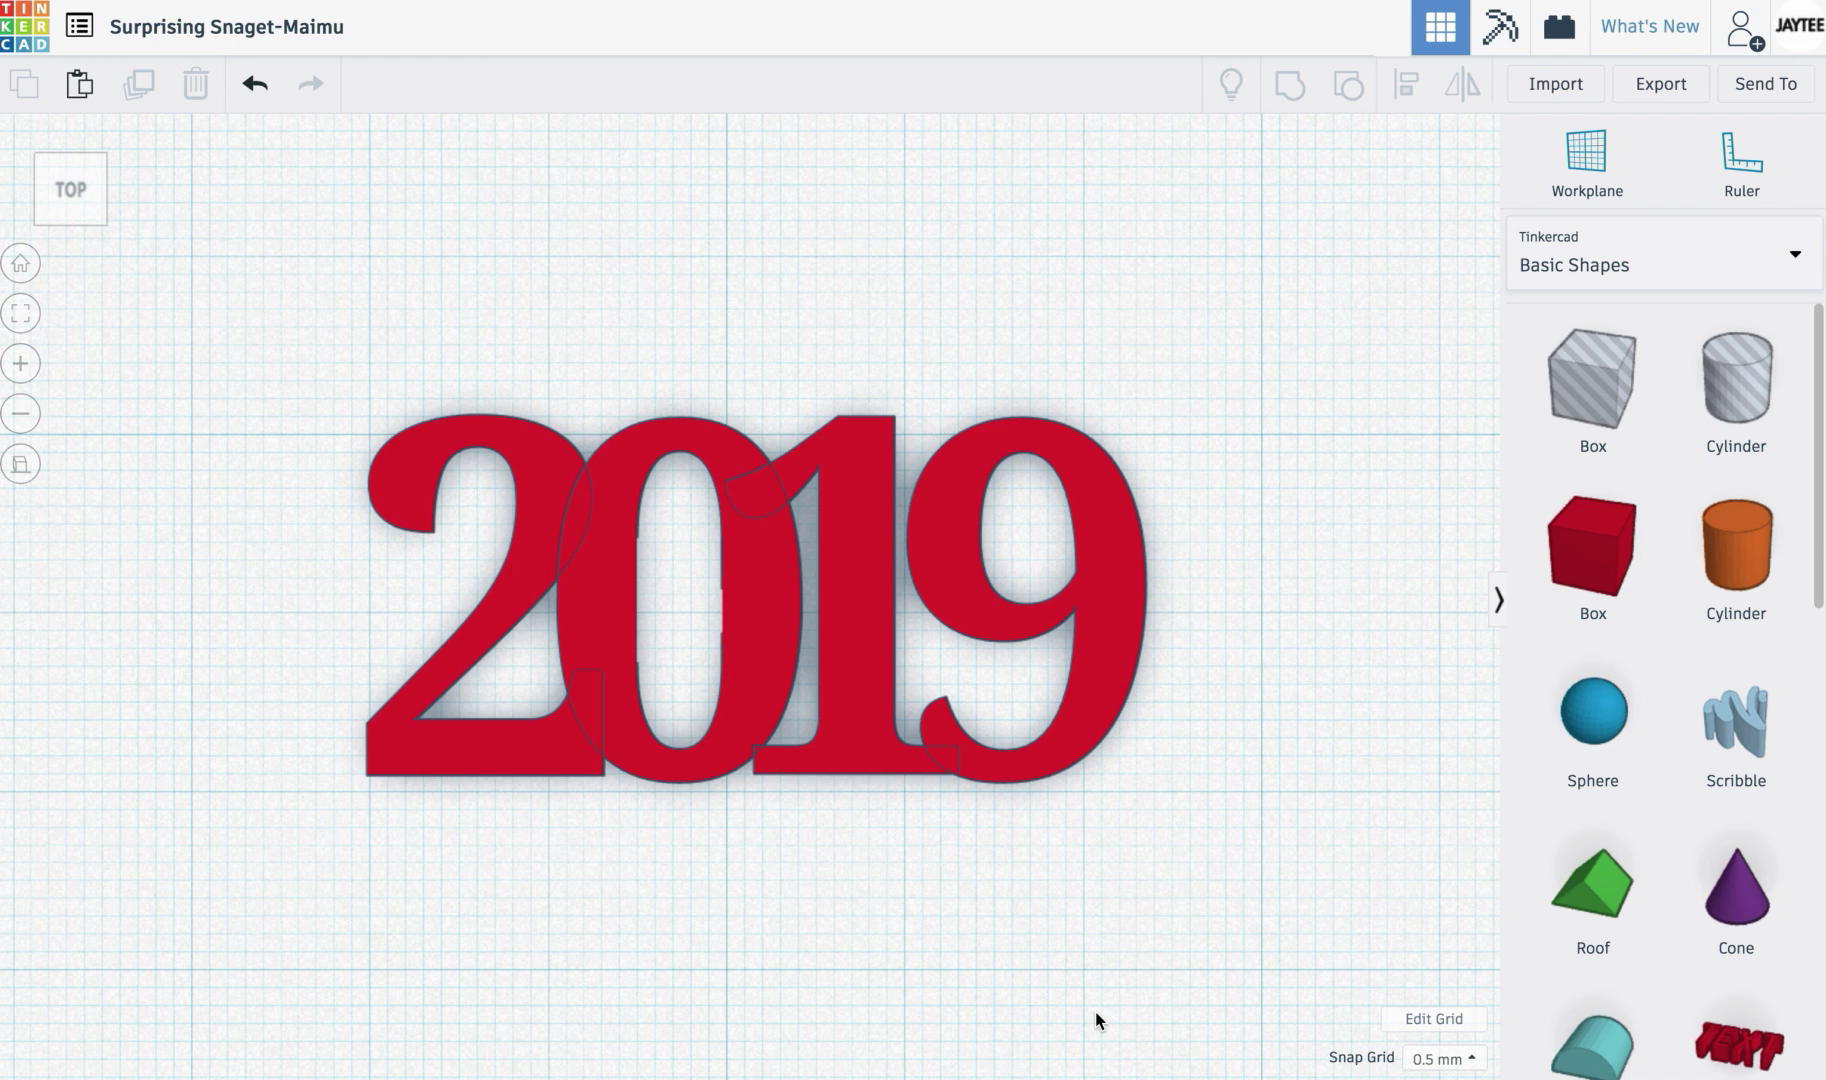
click(16, 468)
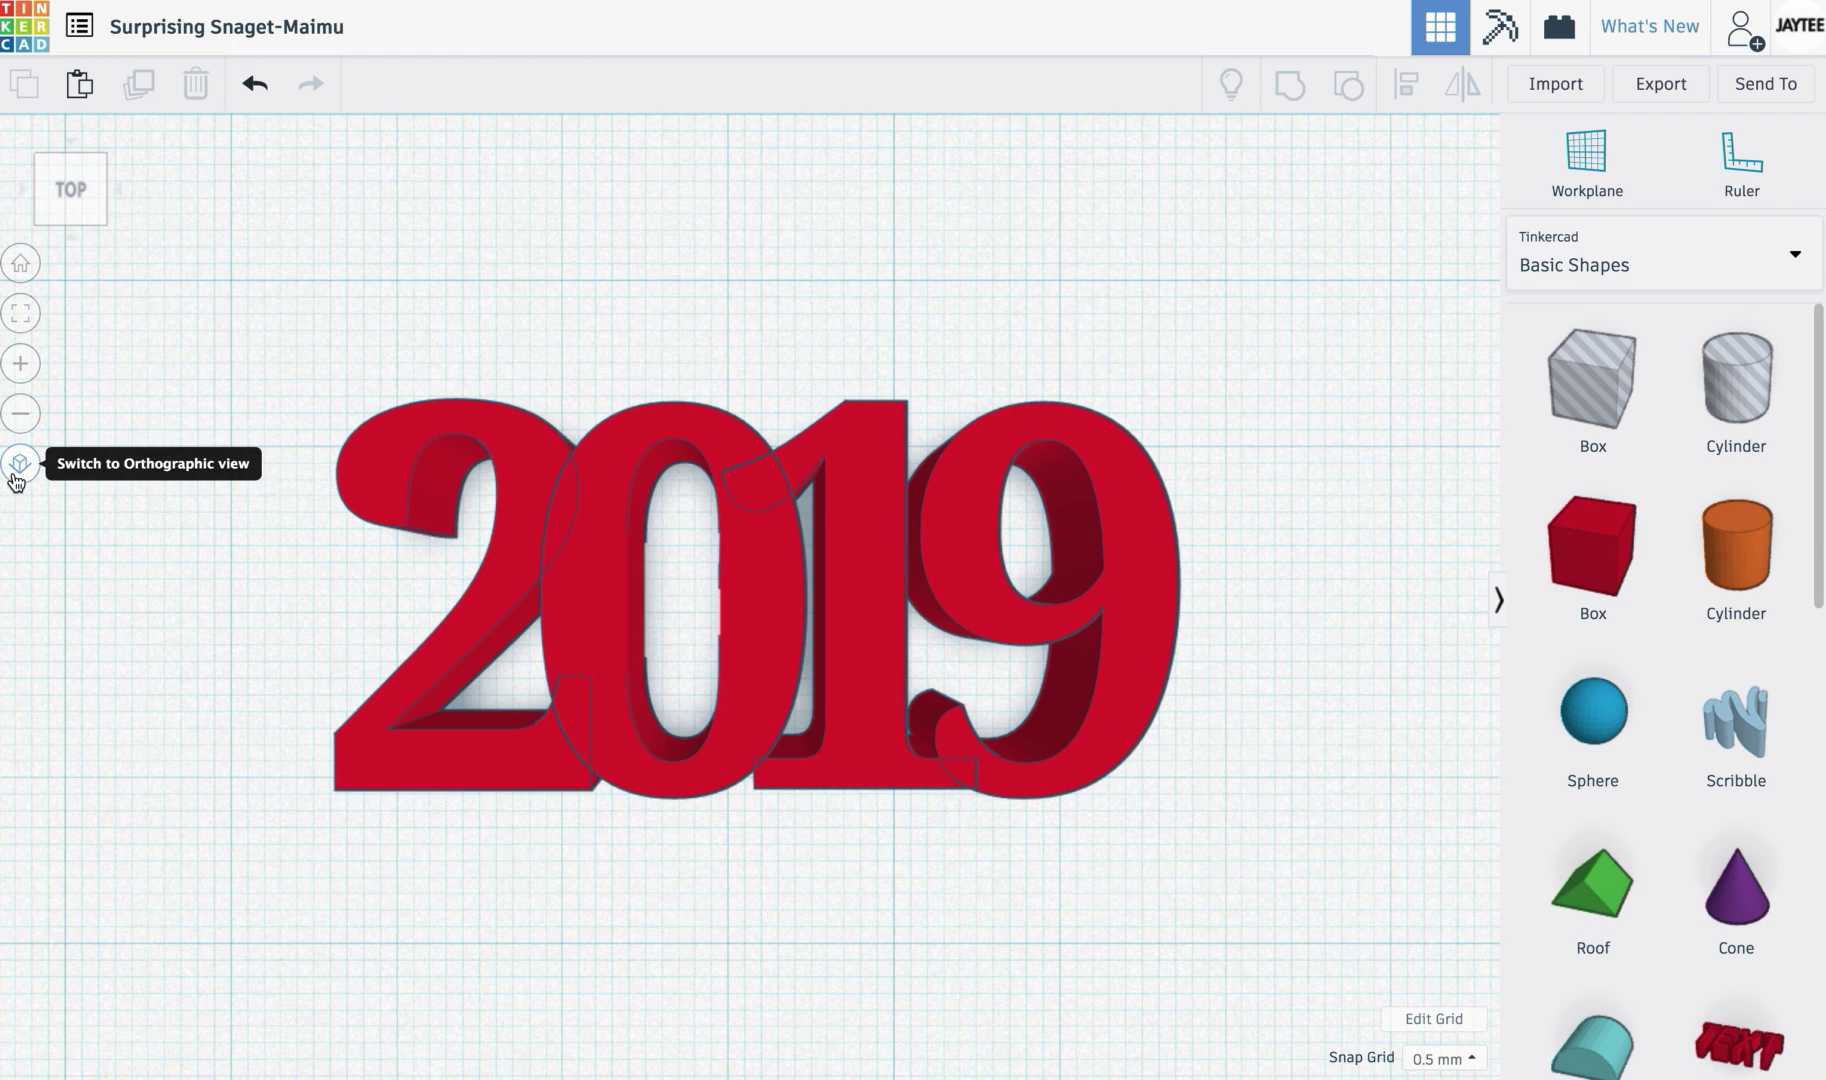
click(20, 263)
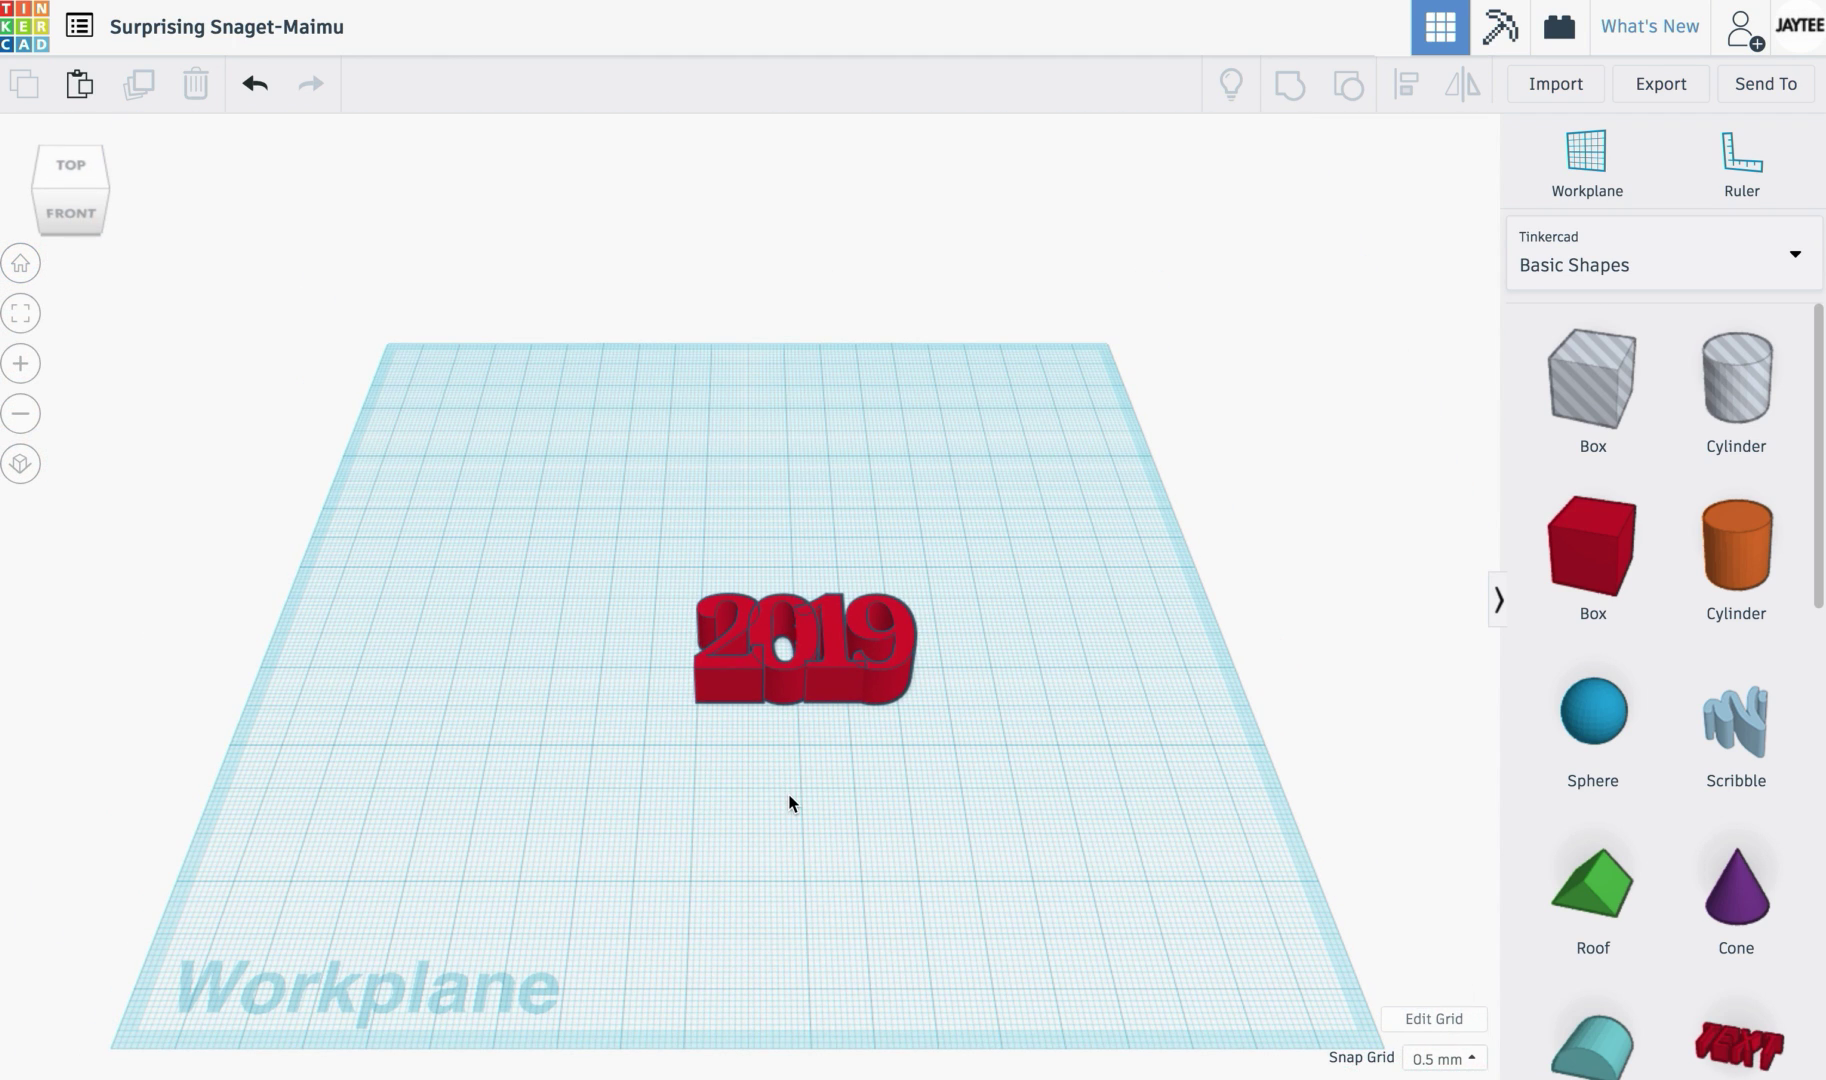
Step: Group the four digits and resize the group to 44 mm wide and 44 mm tall
key(ctrl+a)
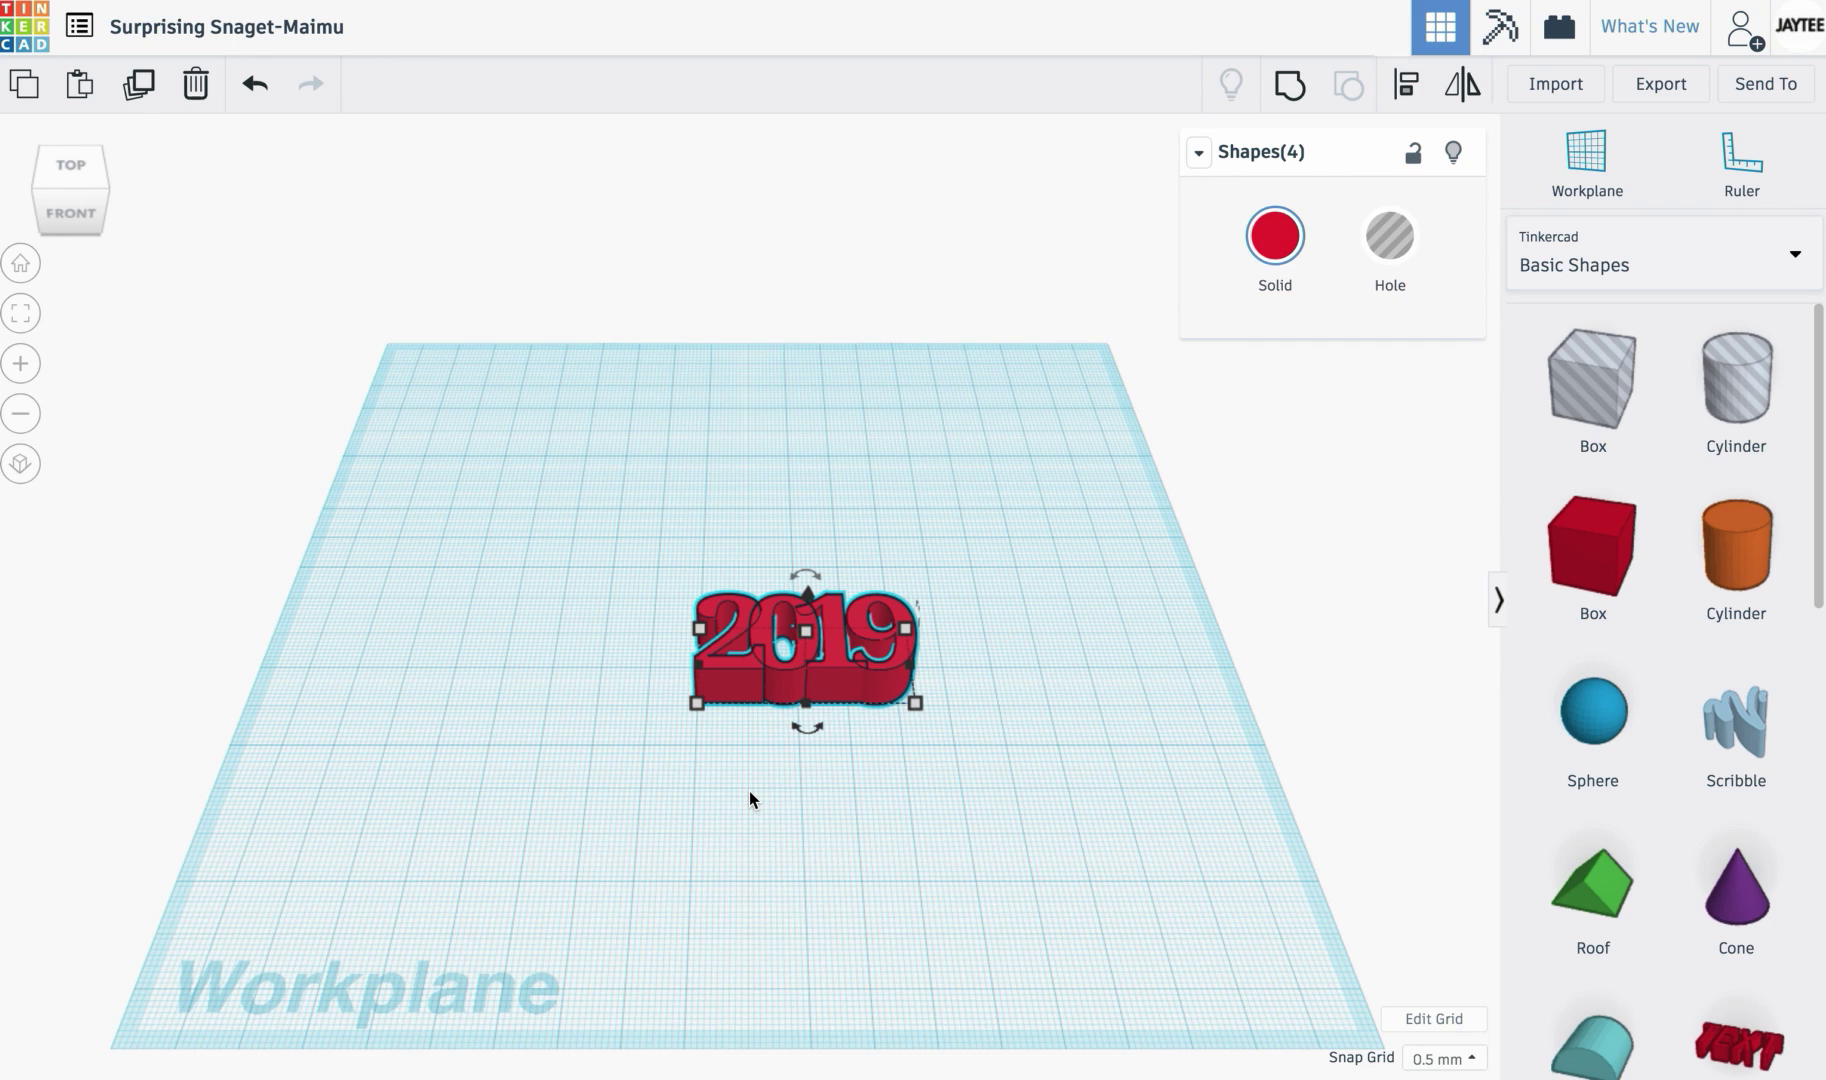
key(ctrl+g)
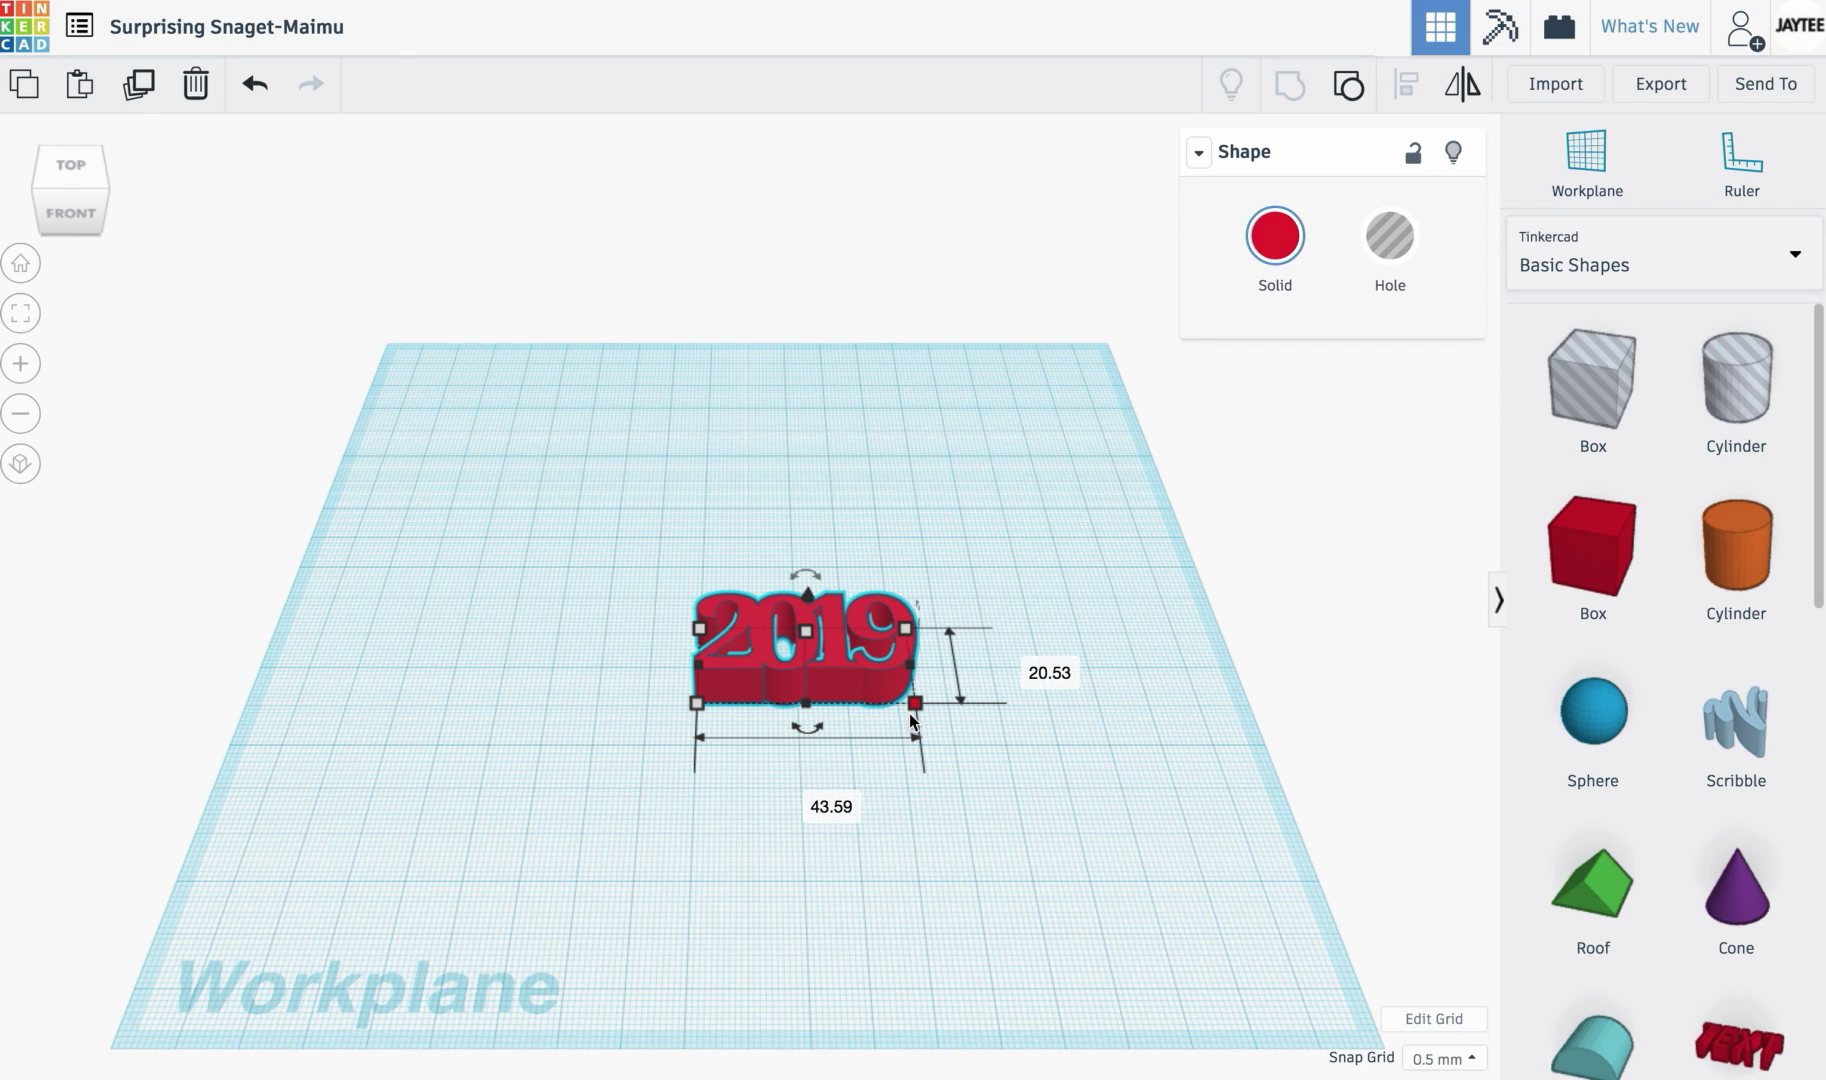
key(Tab)
key(Tab)
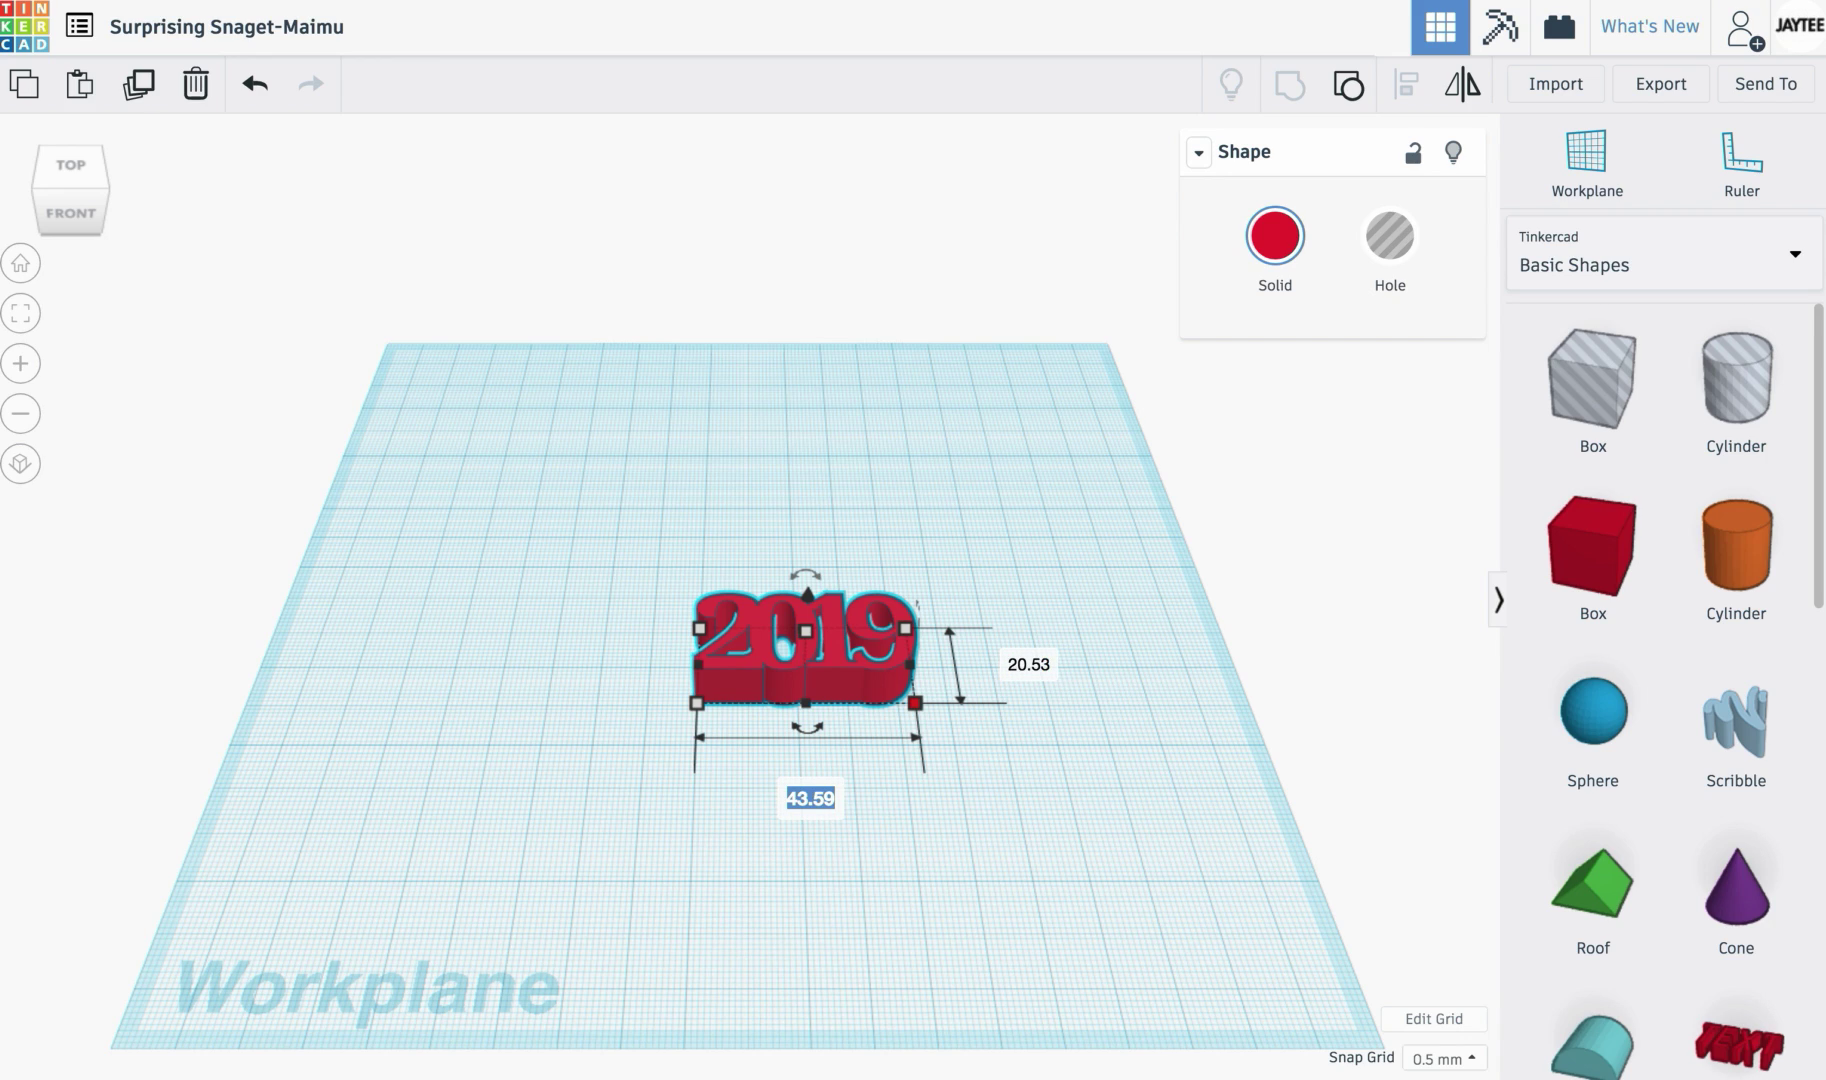
text(44)
key(Return)
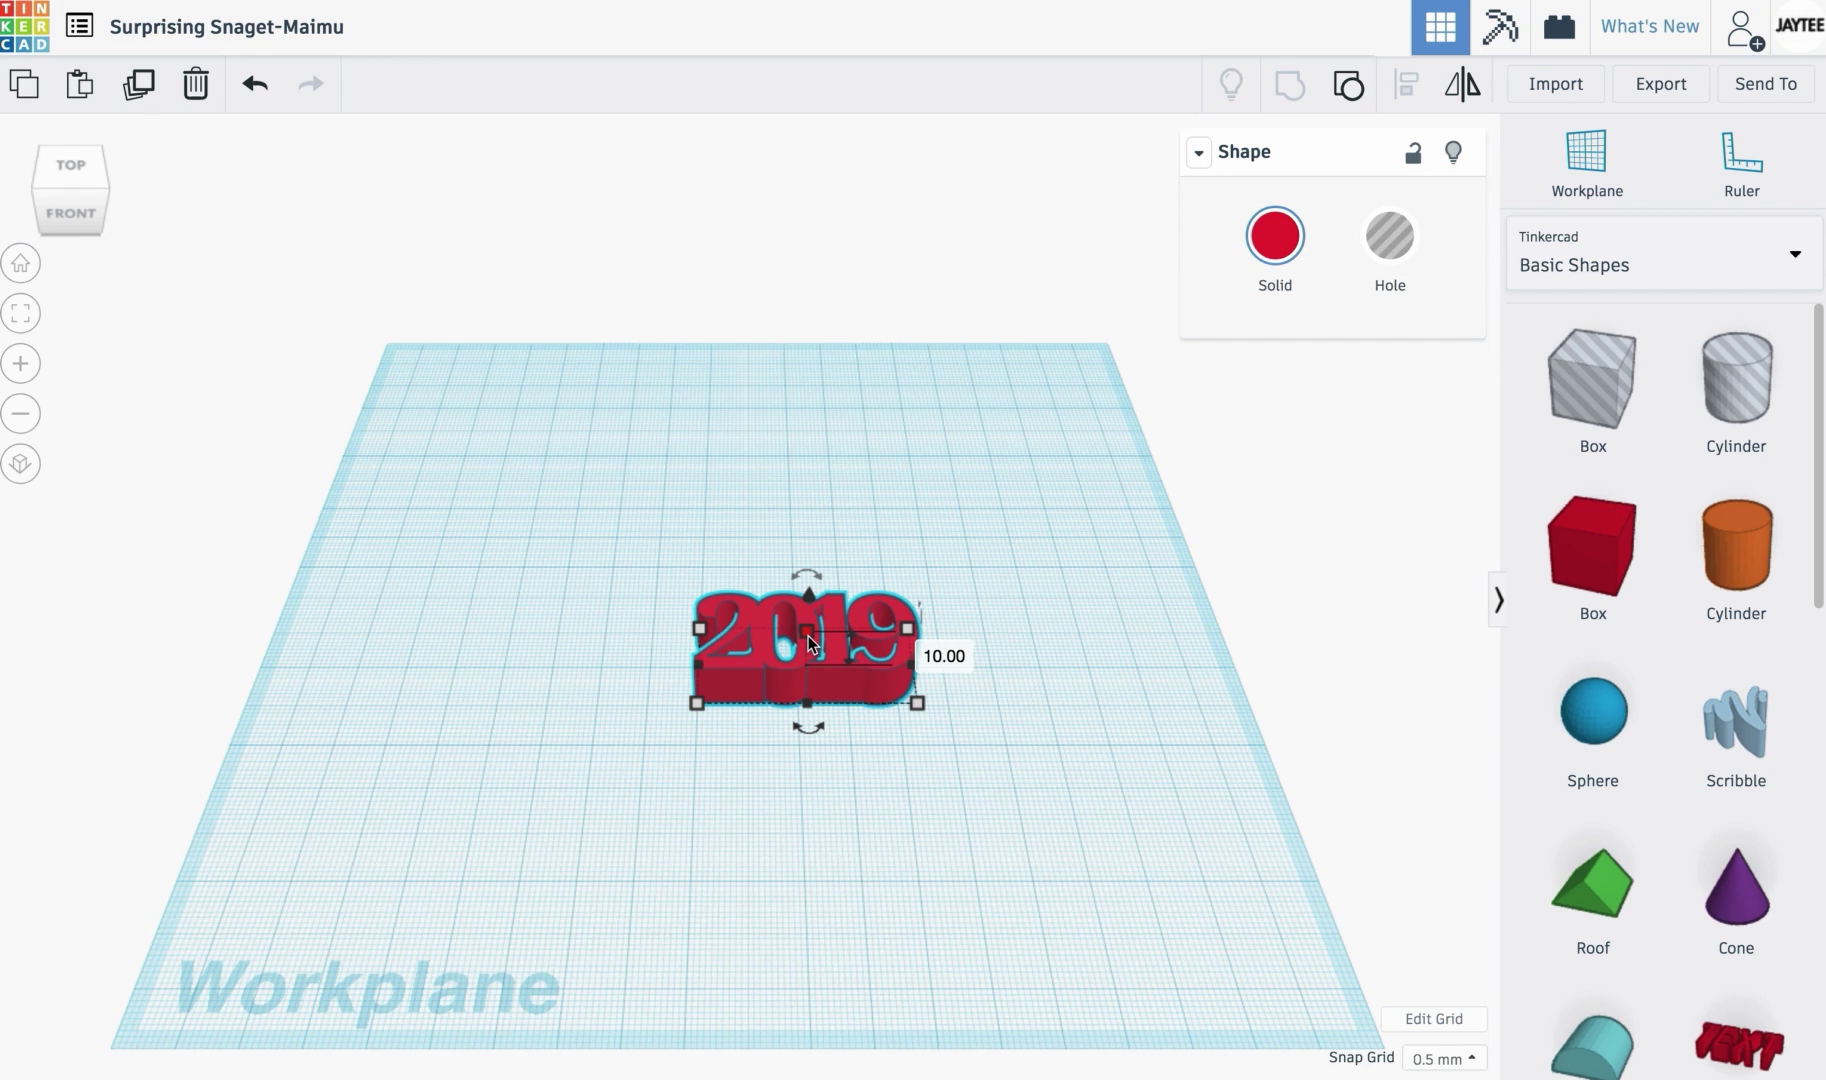
key(Tab)
text(44)
key(Return)
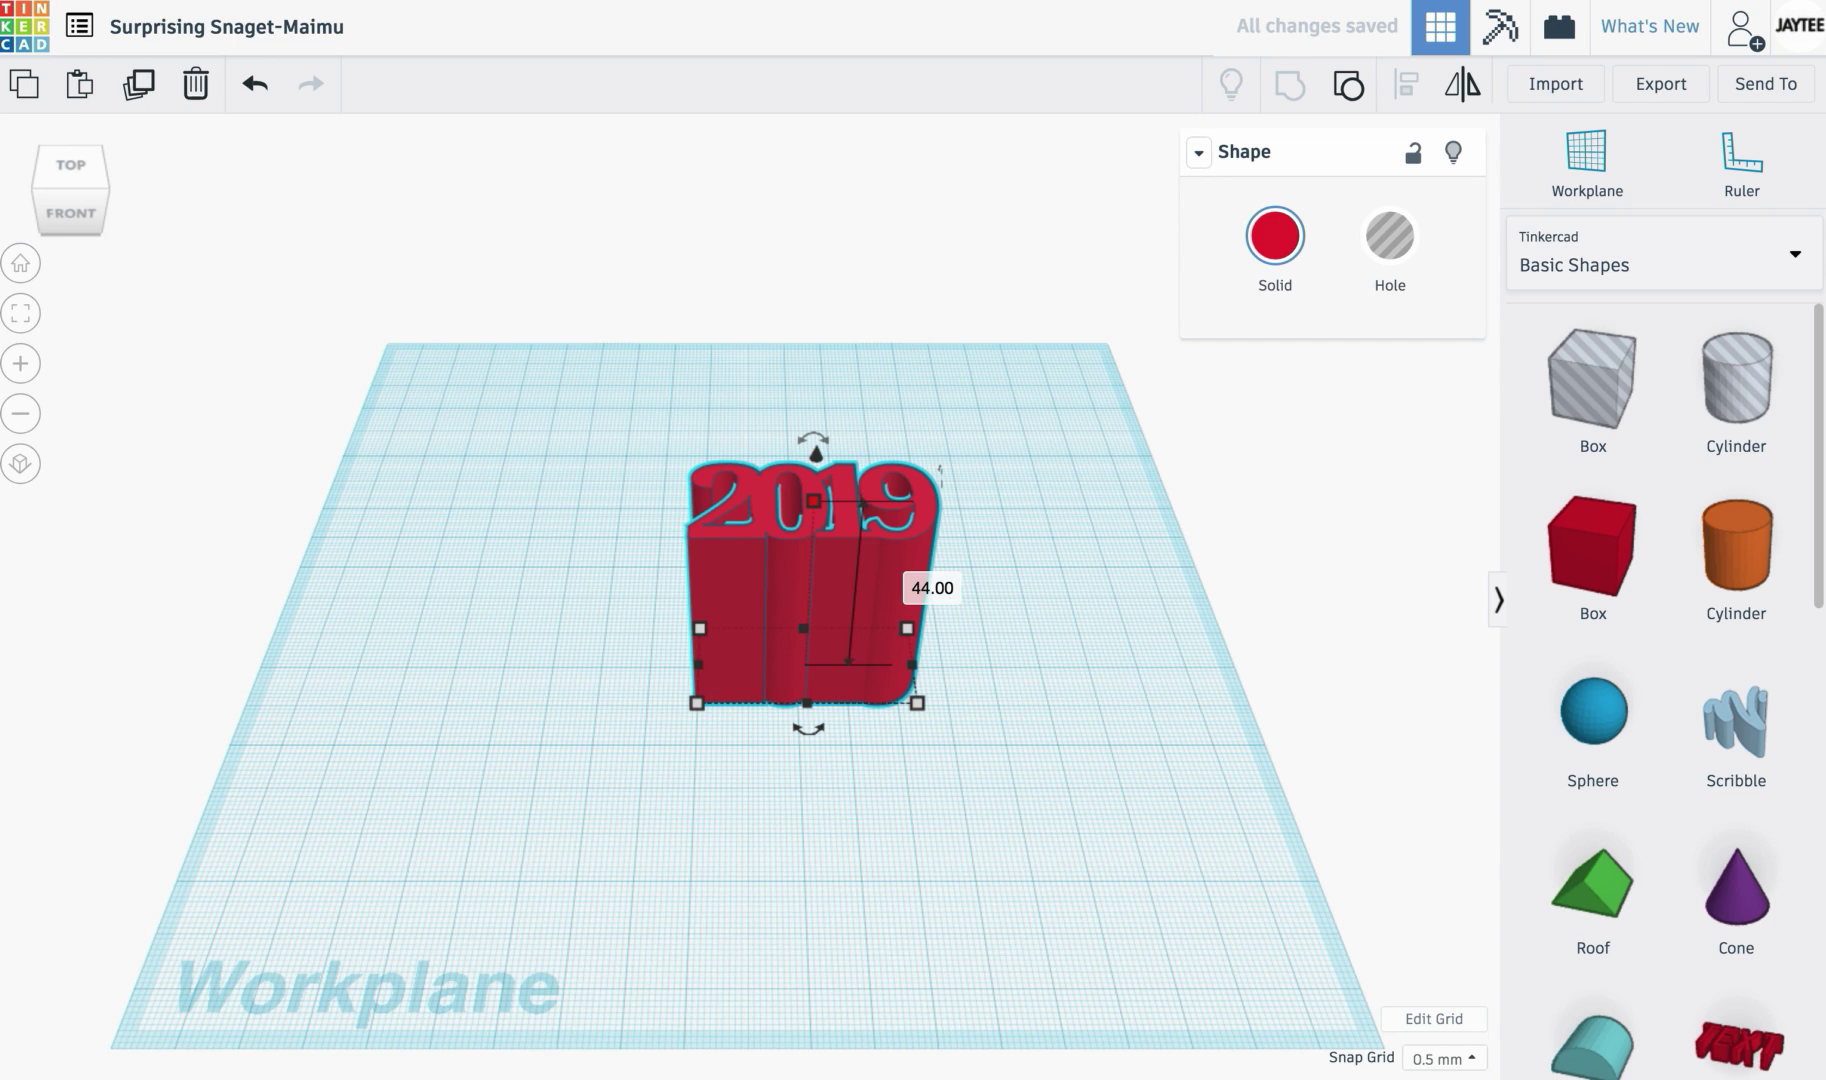
Step: Check the grouped numerals in the front orthographic view, then return home and deselect
click(56, 204)
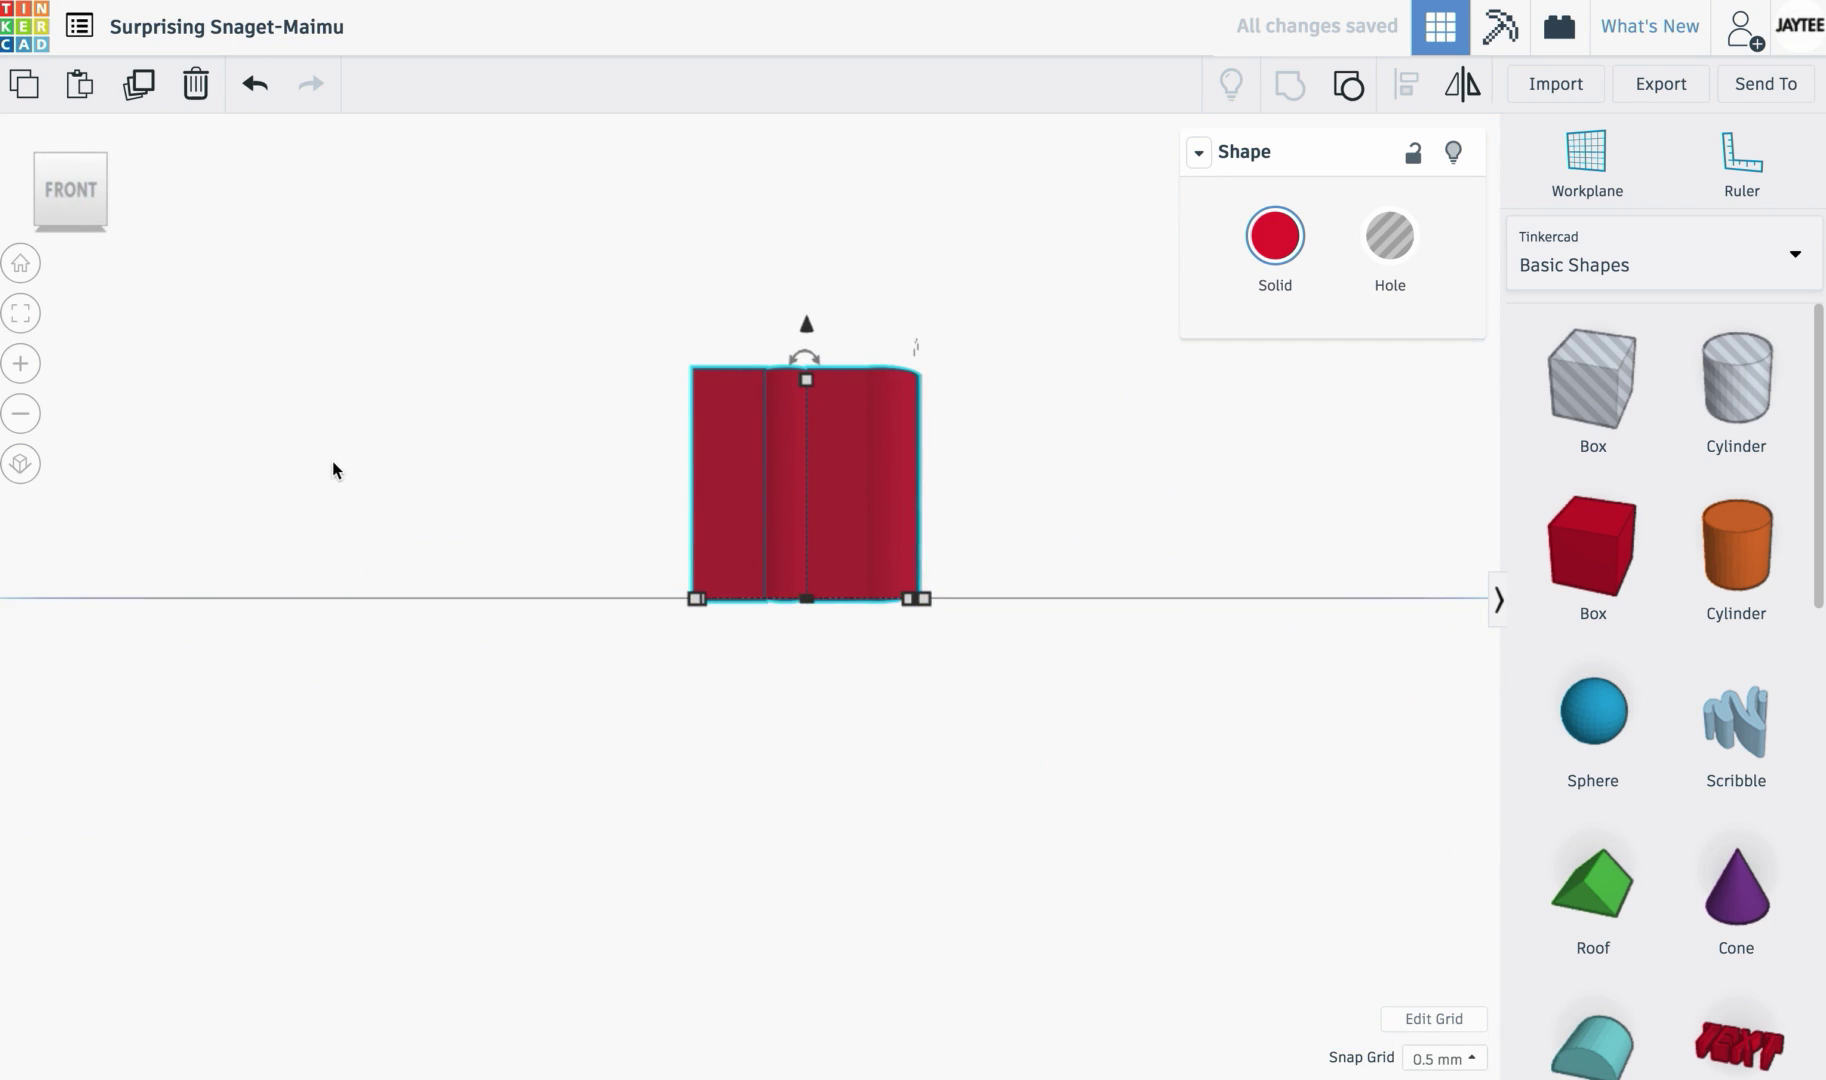
click(20, 463)
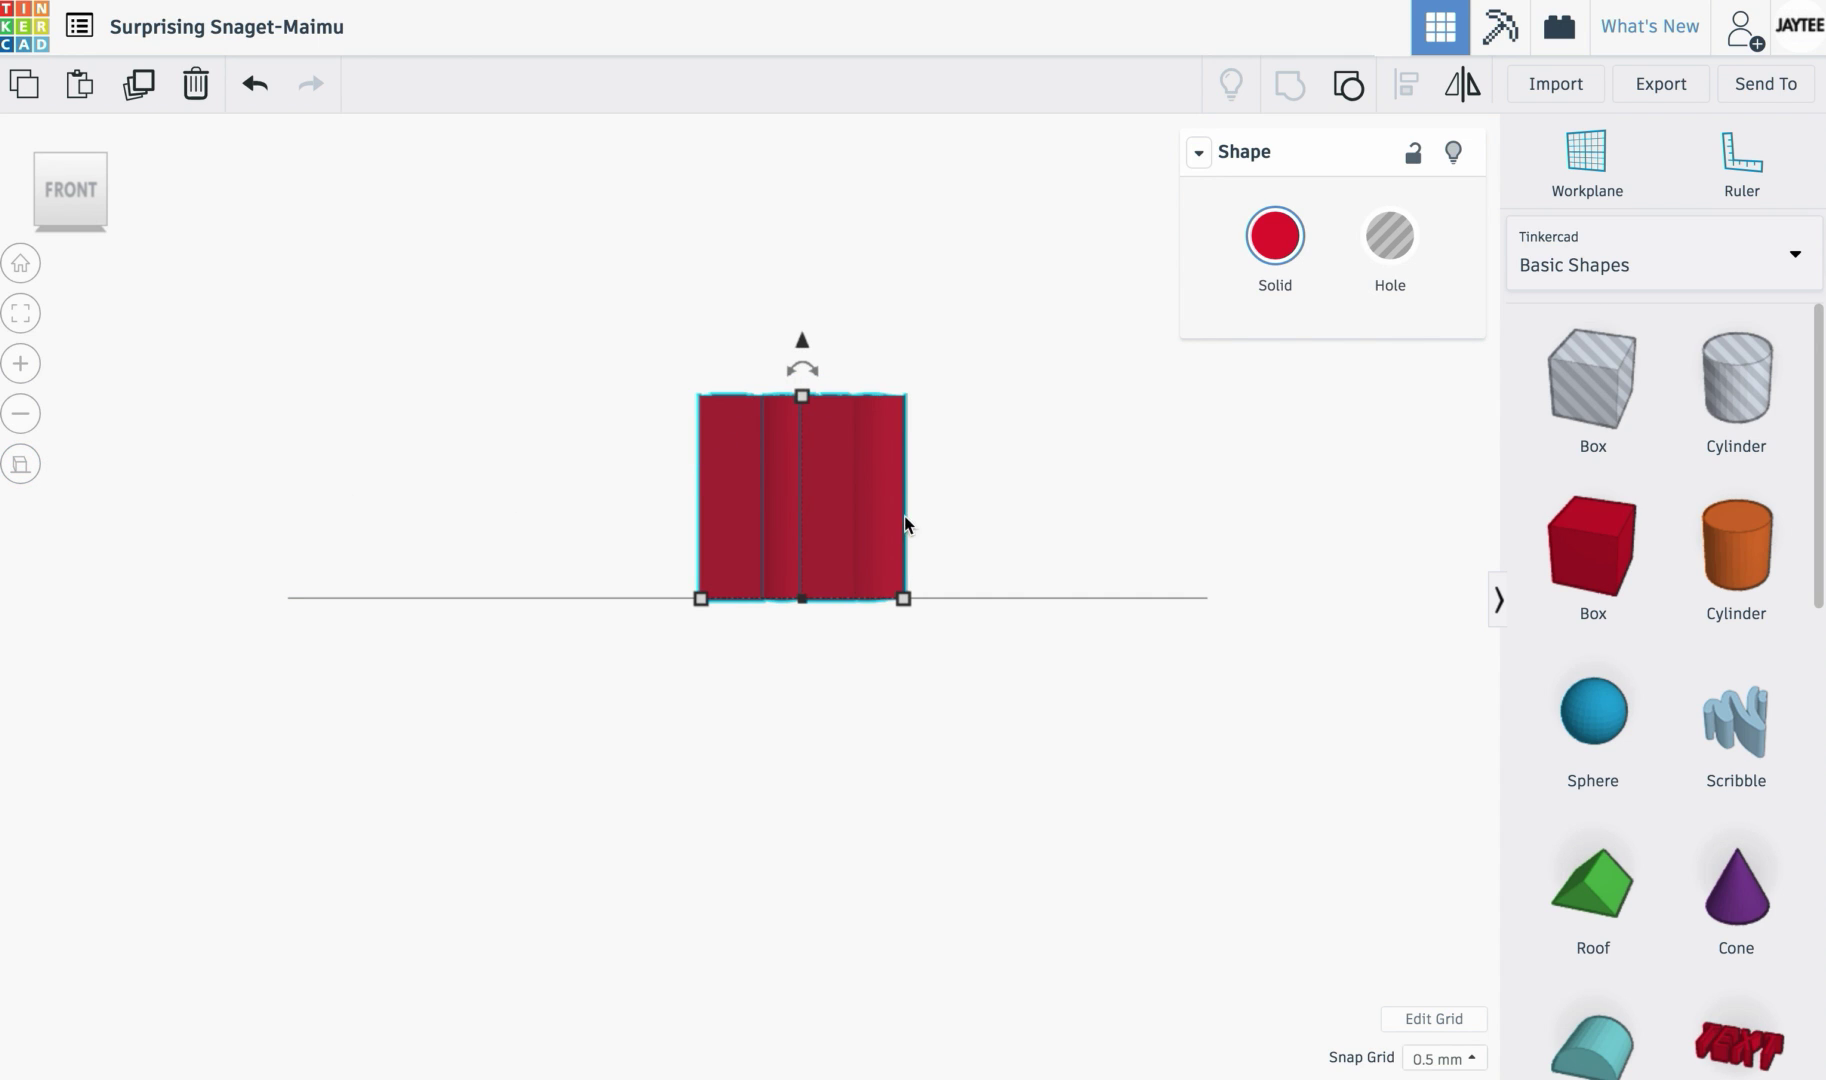
click(20, 463)
click(20, 264)
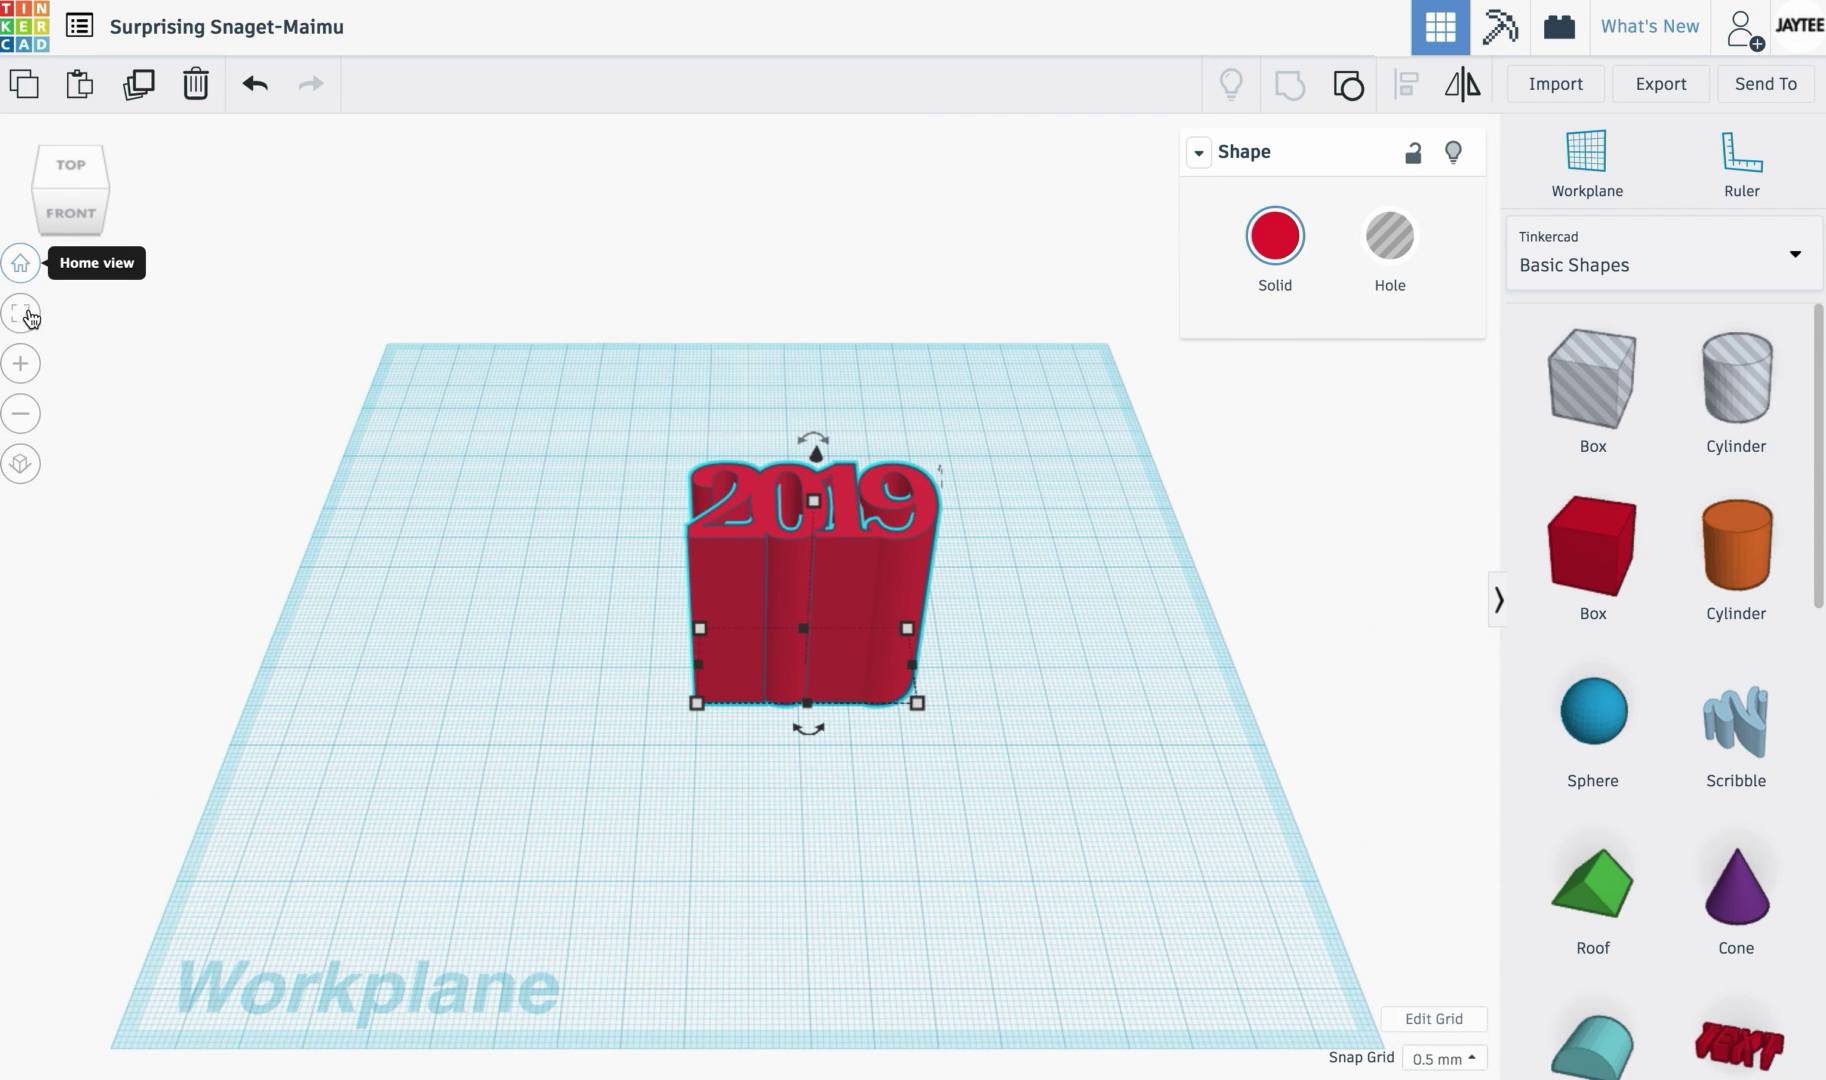
click(497, 811)
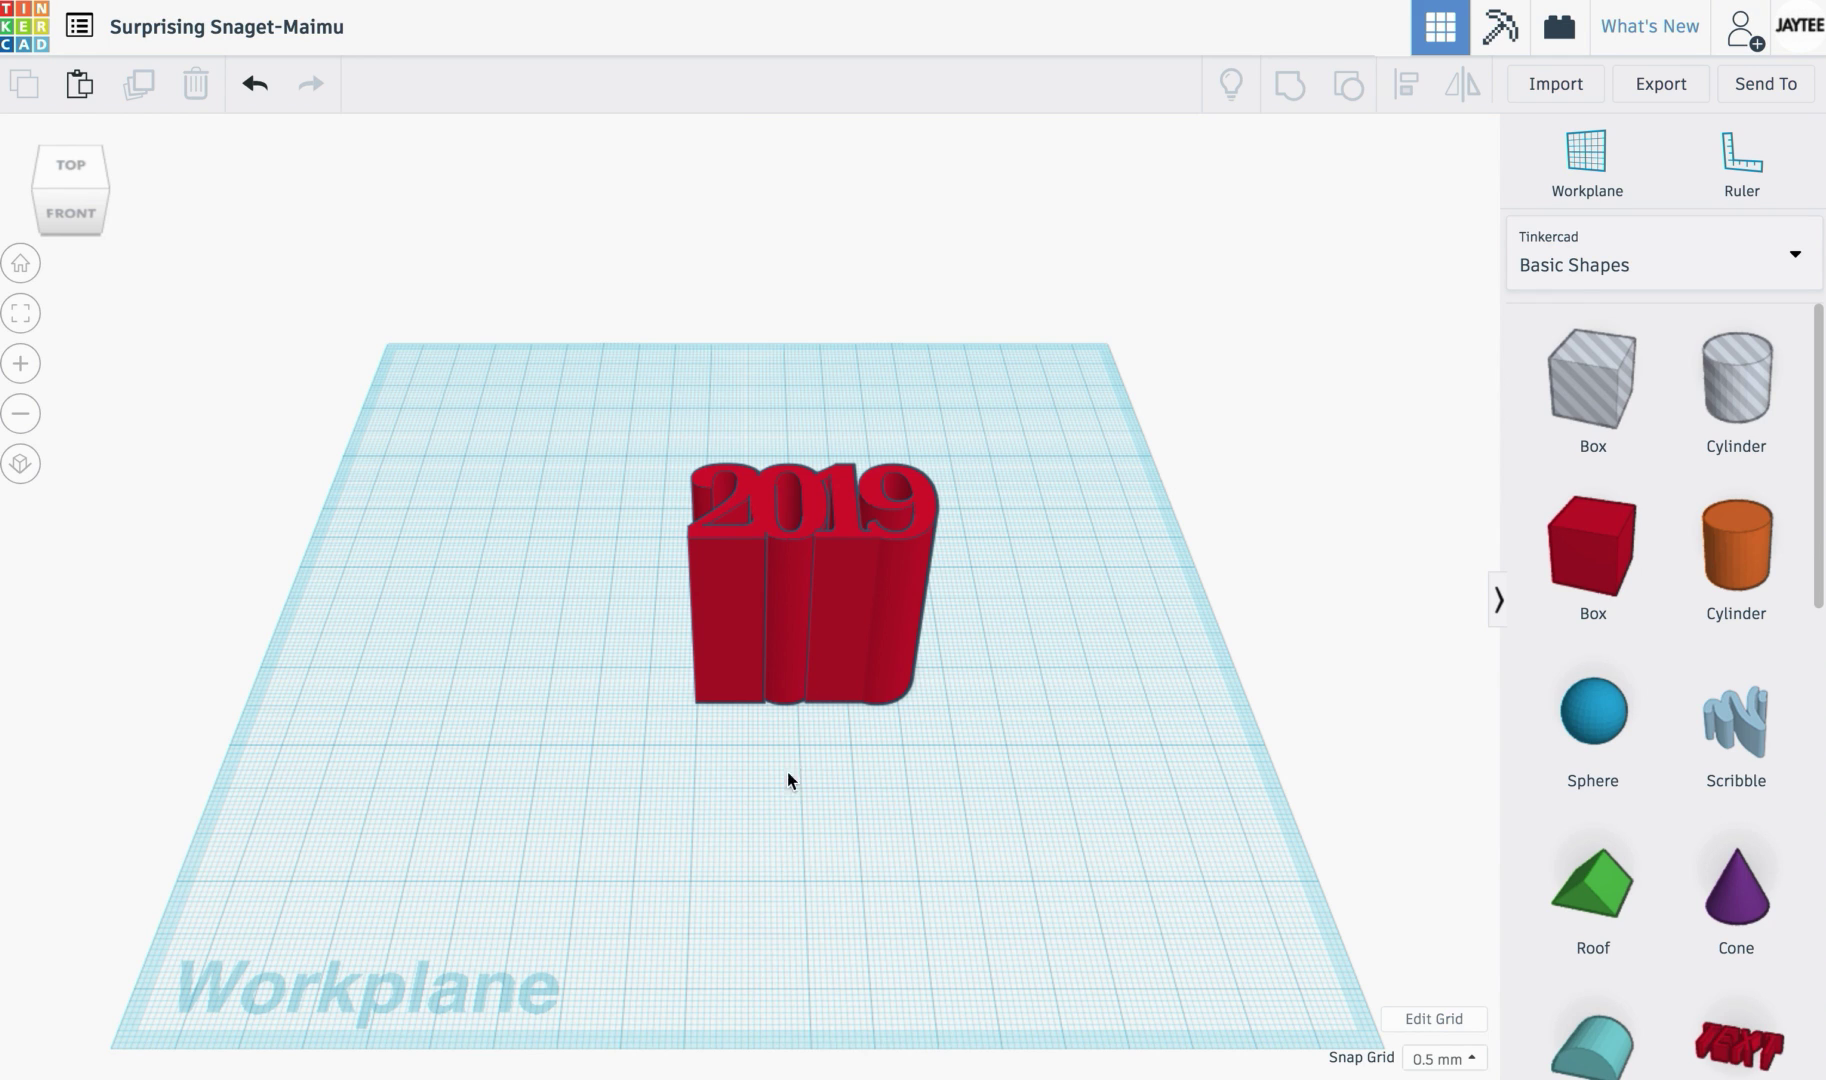
right_drag(831, 823, 835, 763)
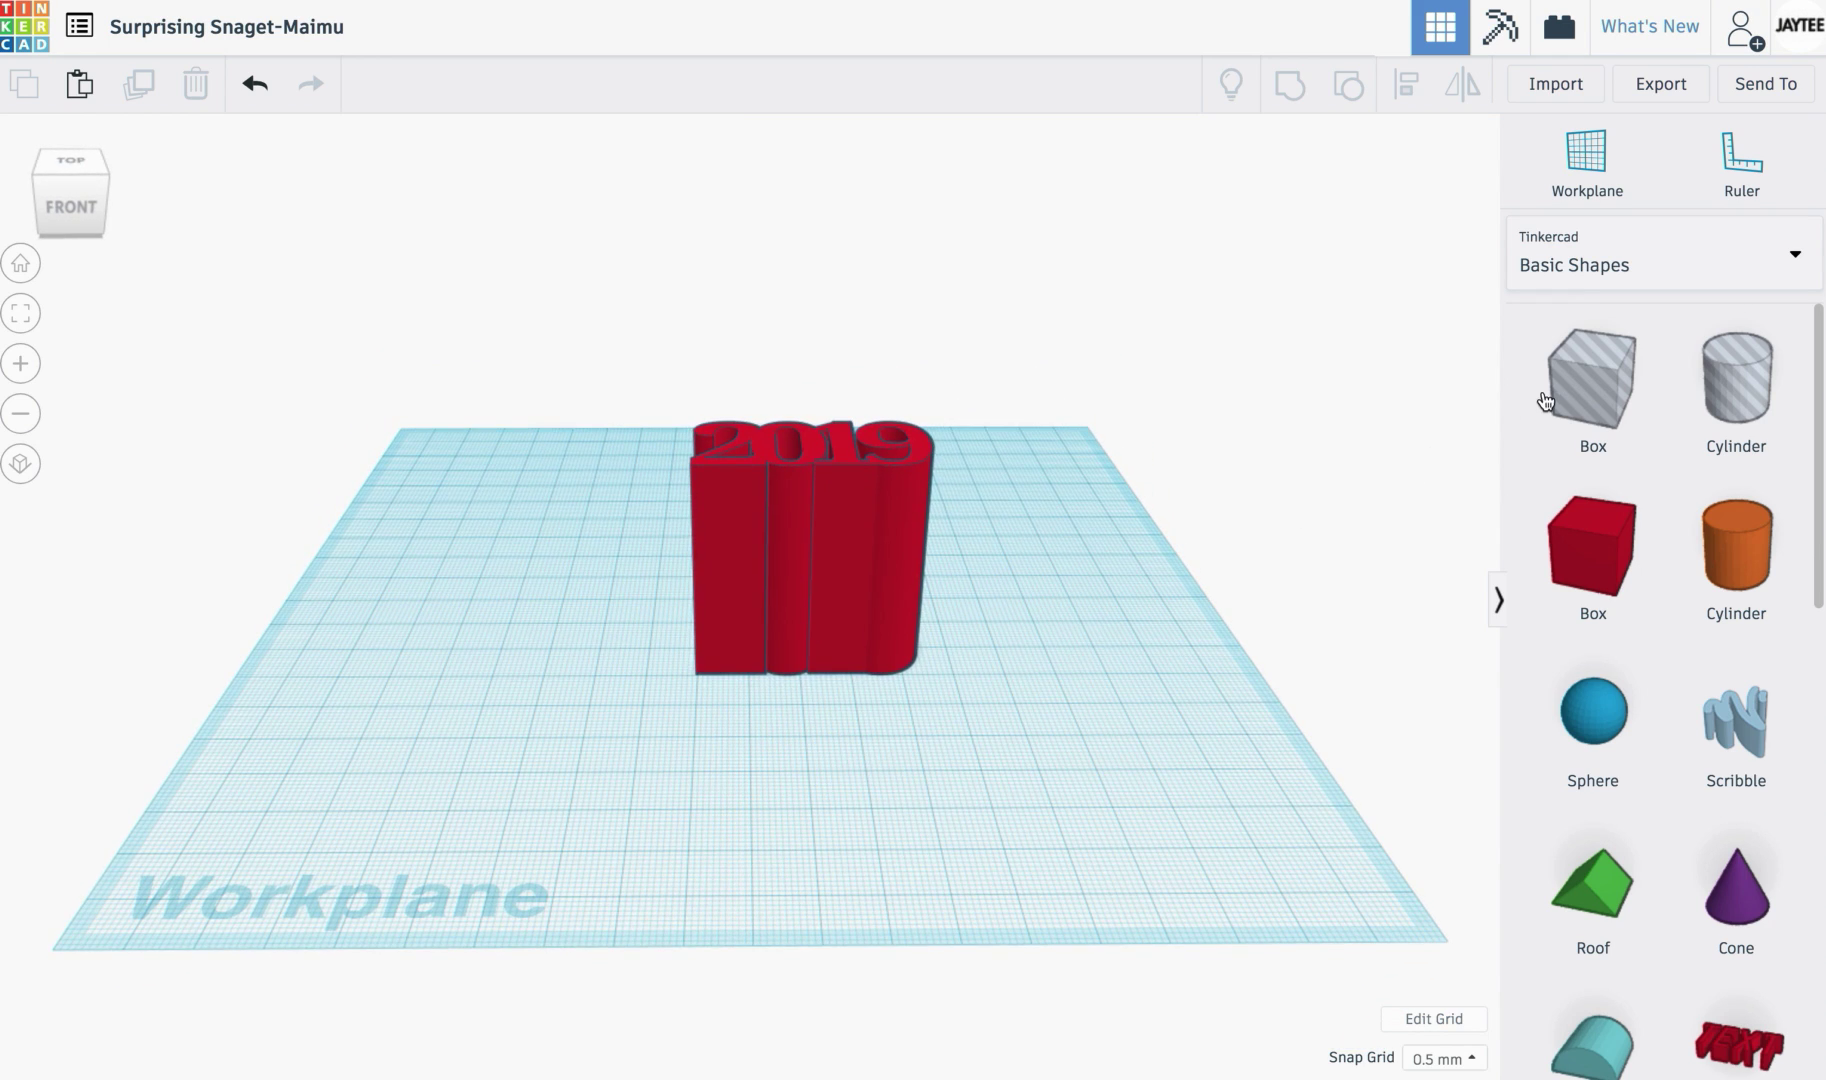
drag(1590, 385, 588, 675)
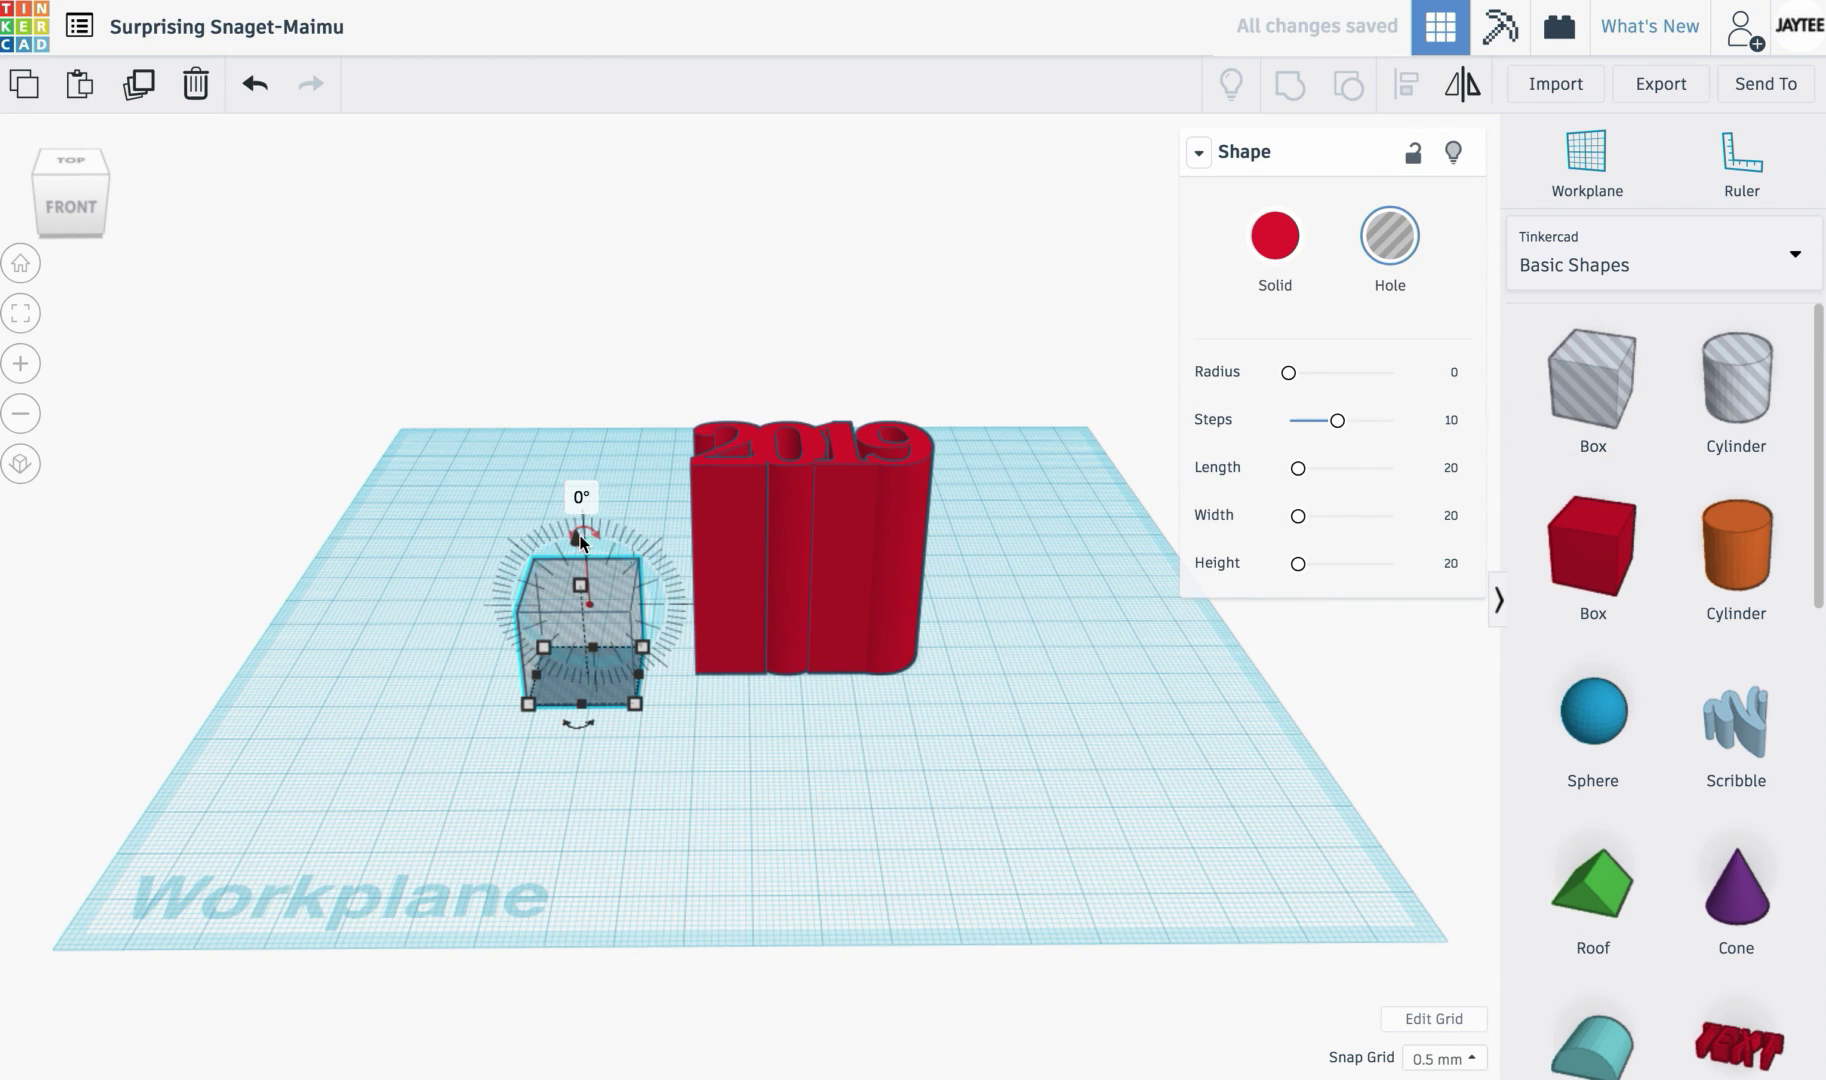
drag(576, 537, 567, 486)
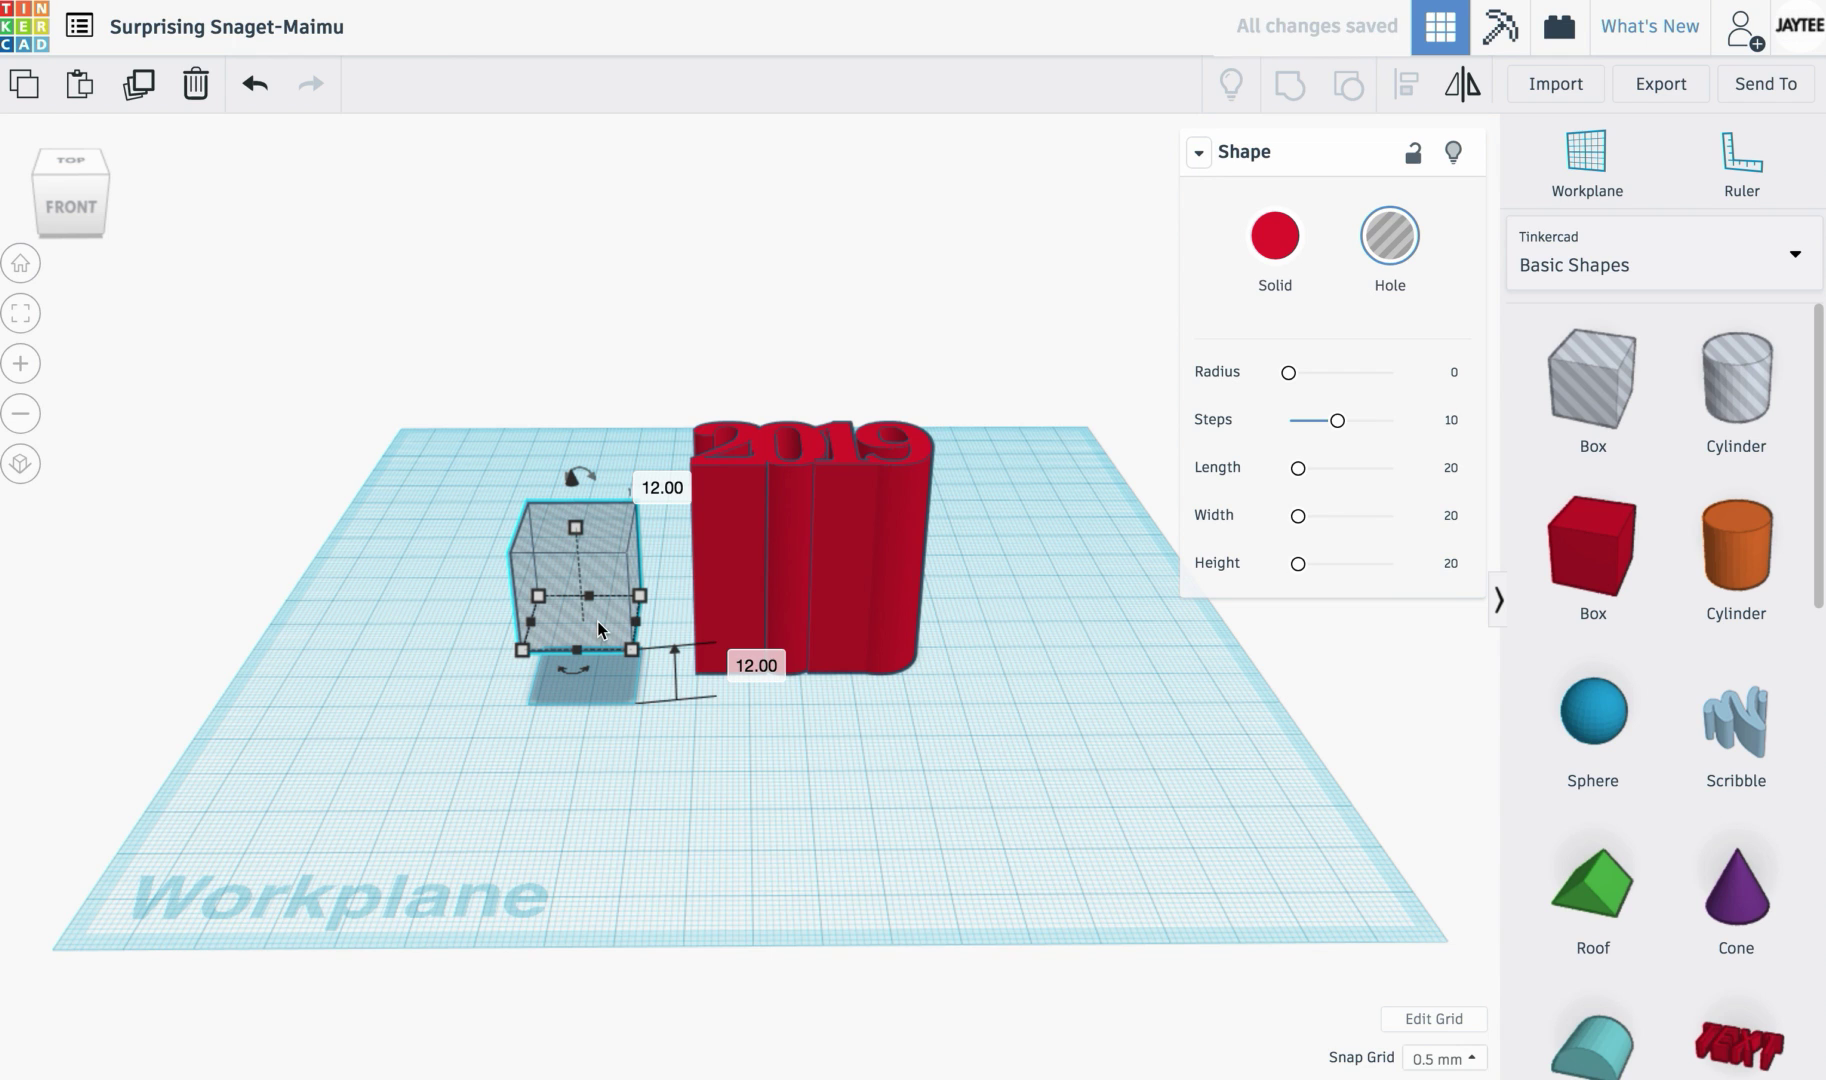
drag(597, 575, 706, 625)
right_drag(611, 774, 952, 633)
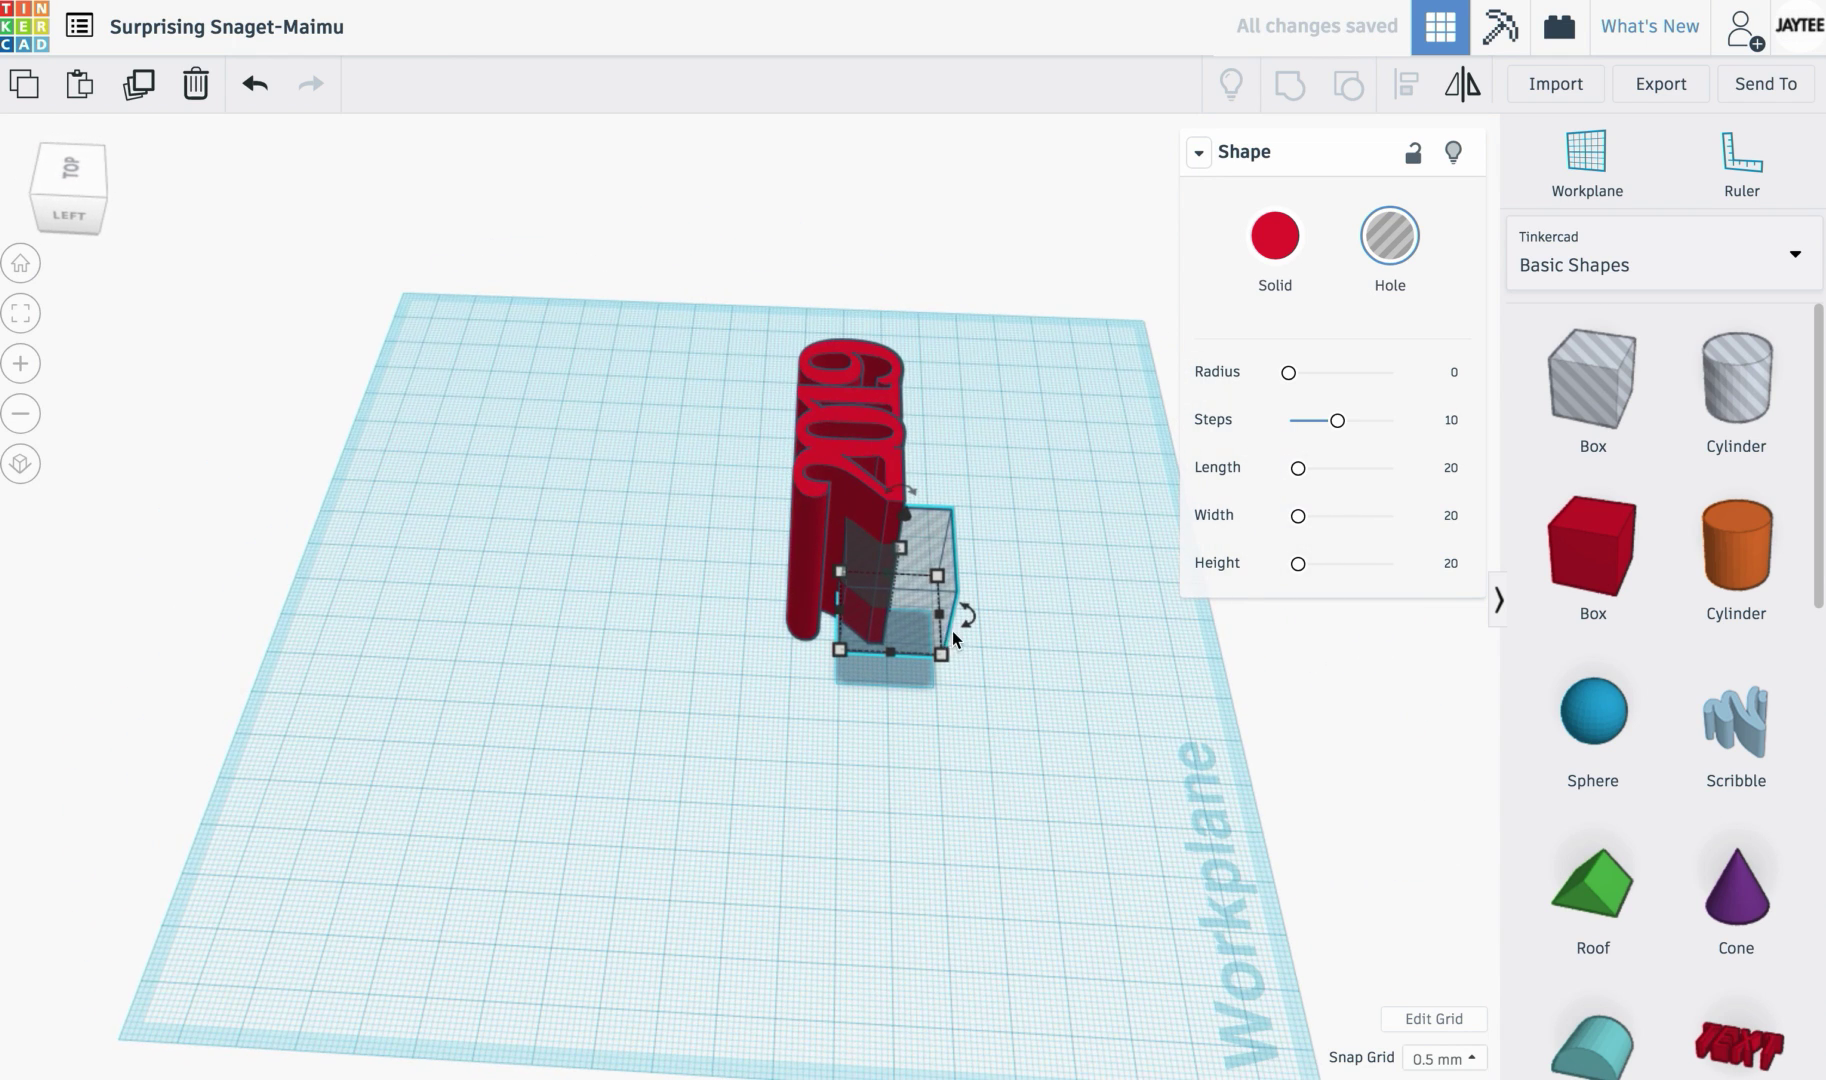
drag(835, 615, 728, 686)
click(1060, 766)
right_drag(1060, 766, 597, 740)
drag(509, 391, 999, 768)
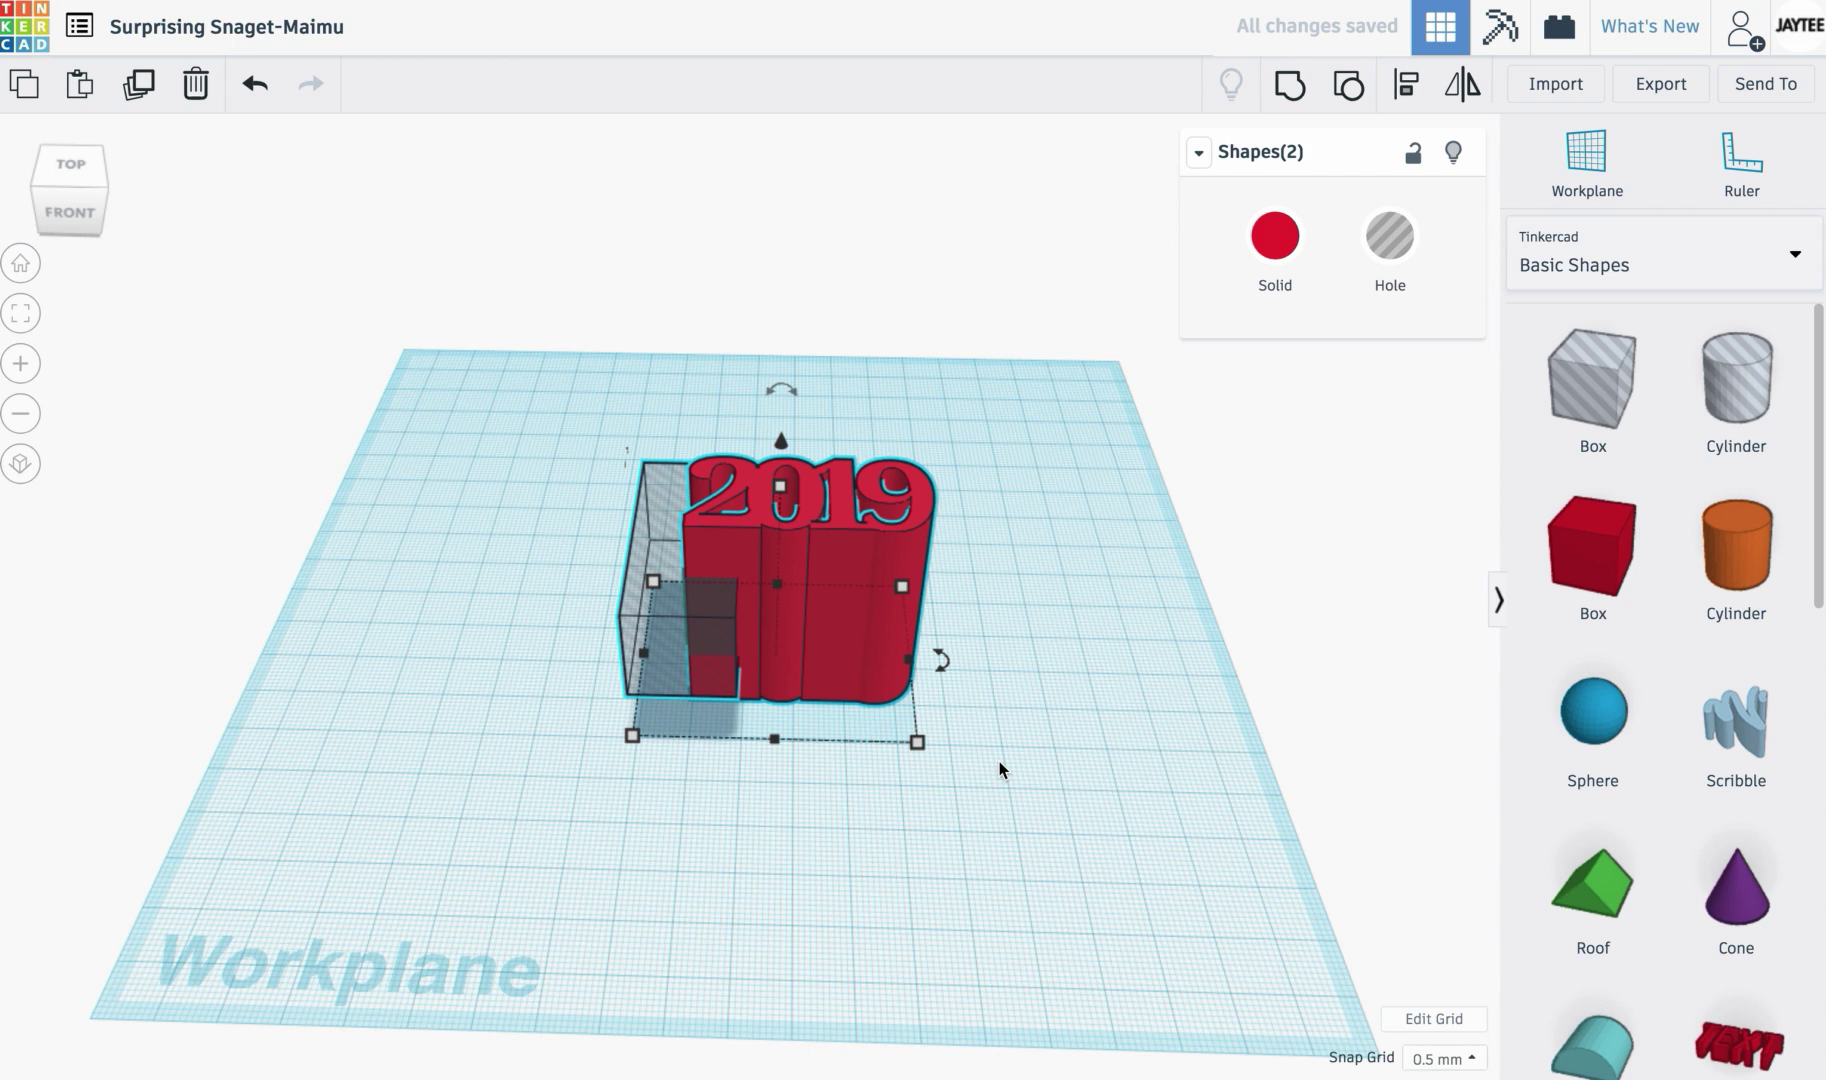
key(ctrl+g)
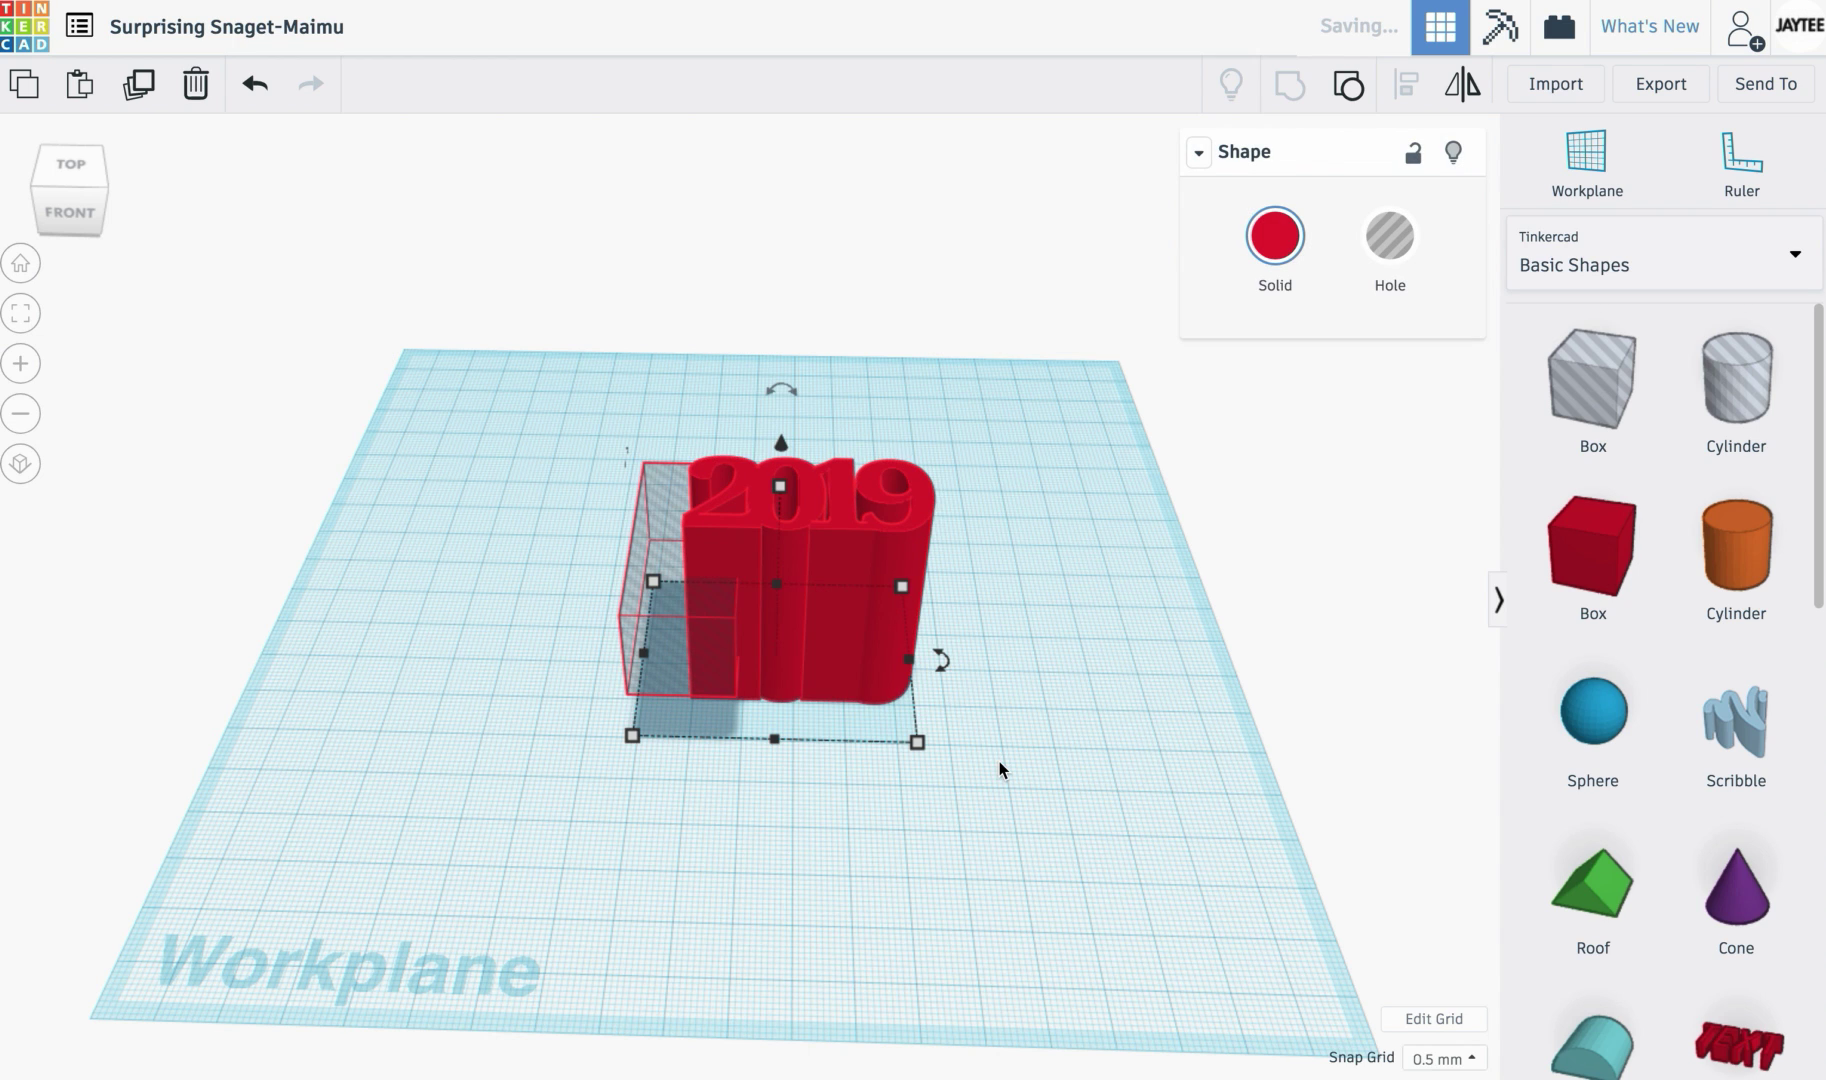
click(1030, 847)
right_drag(966, 888, 631, 531)
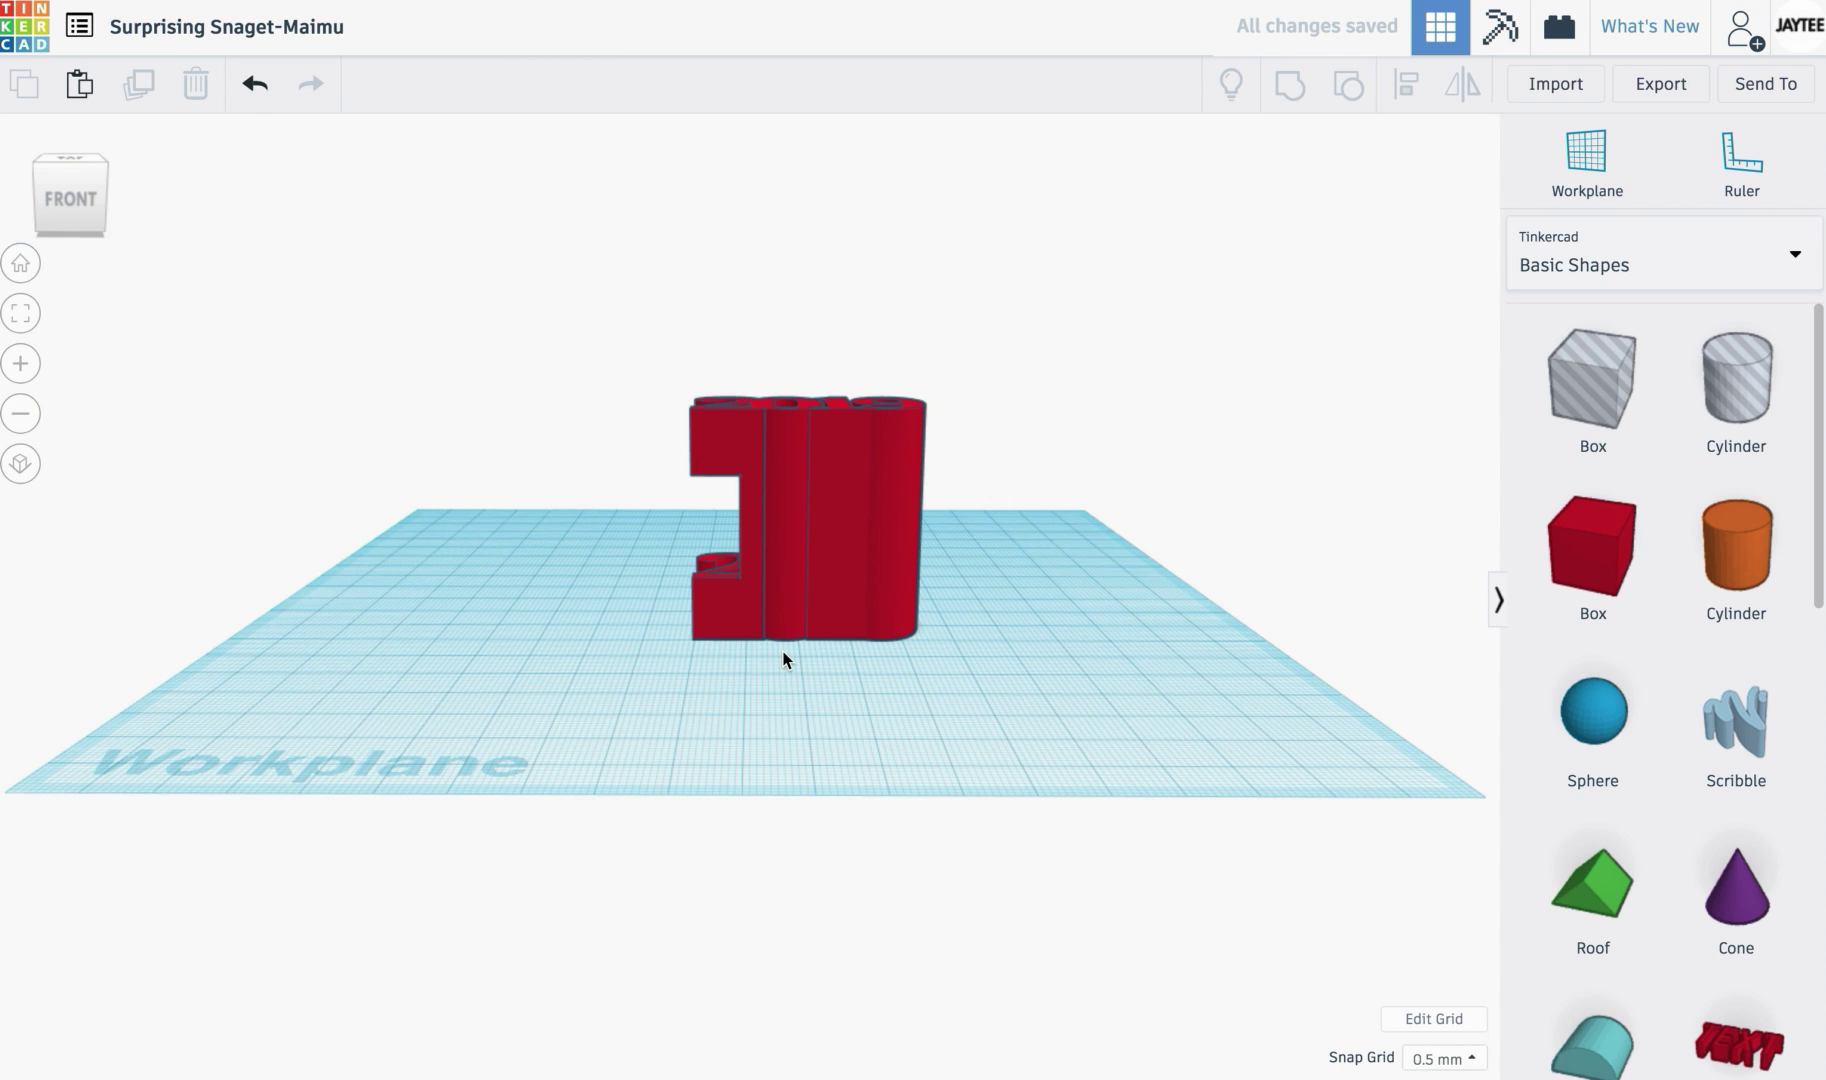
right_drag(799, 661, 815, 827)
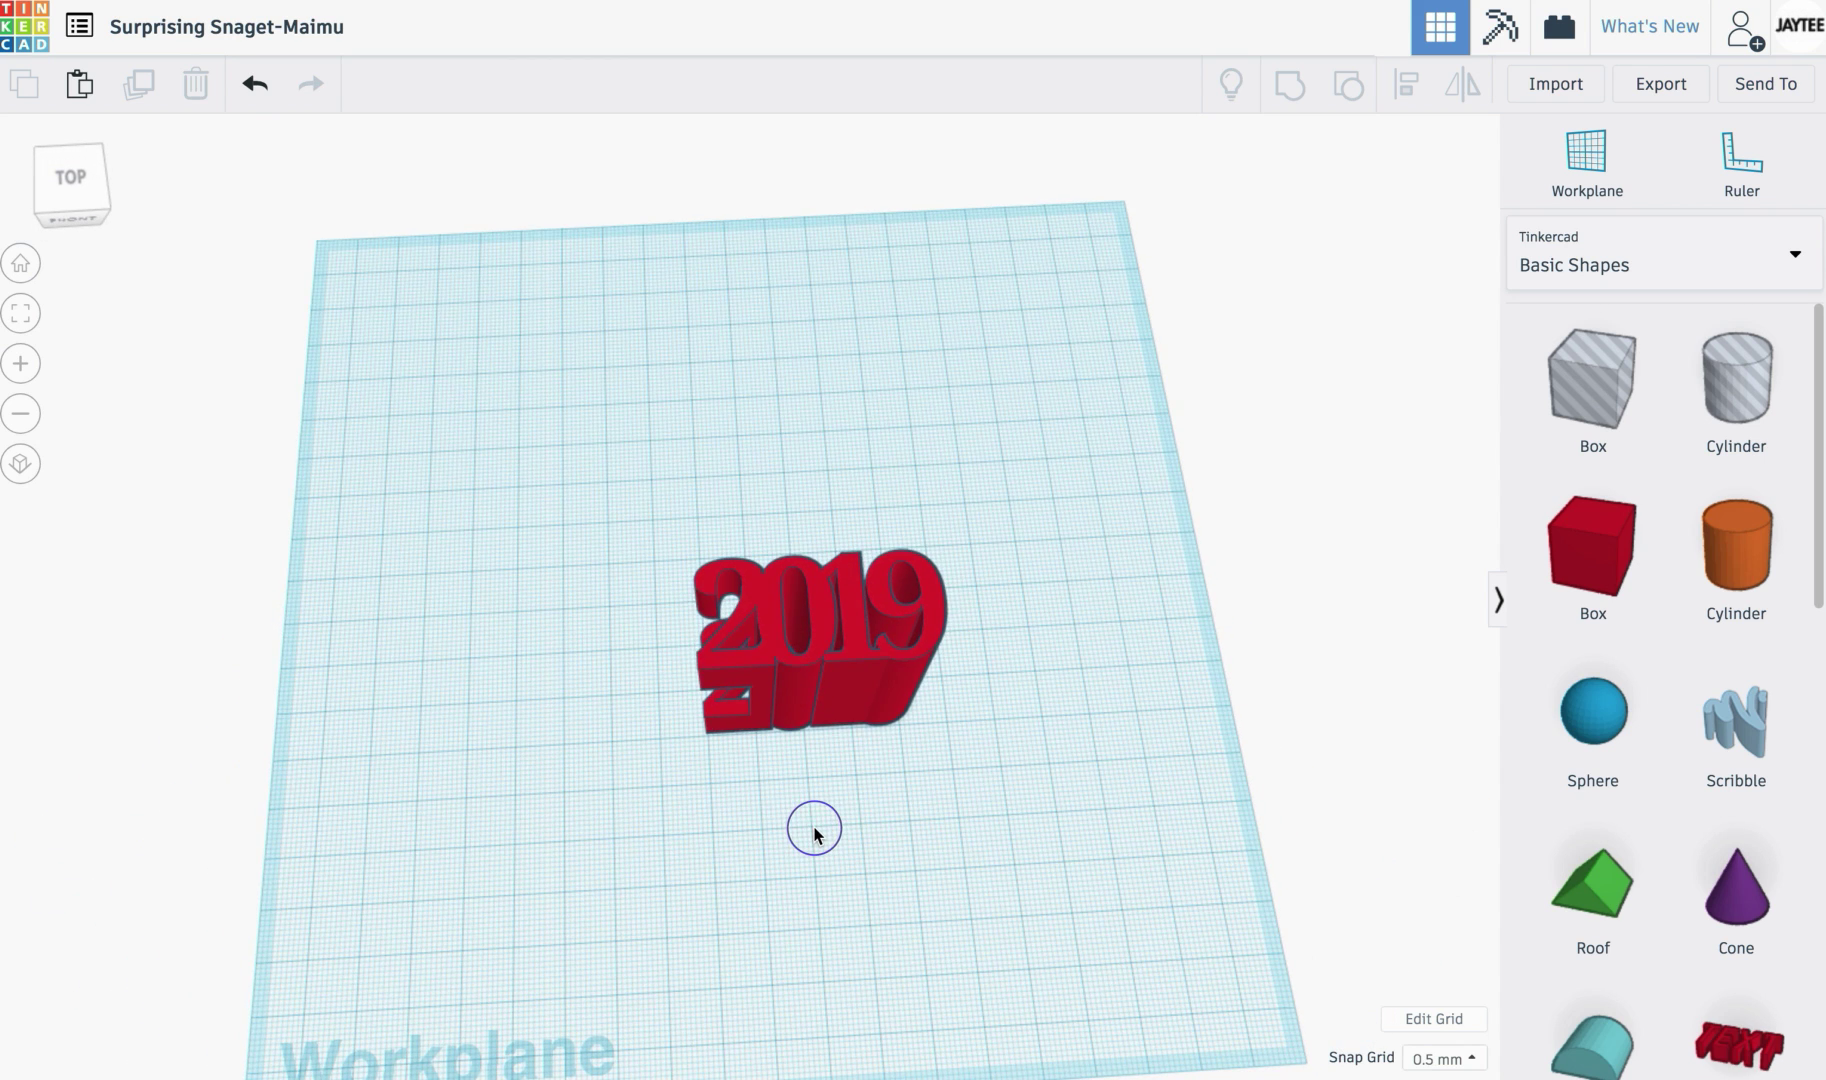
right_drag(815, 830, 803, 716)
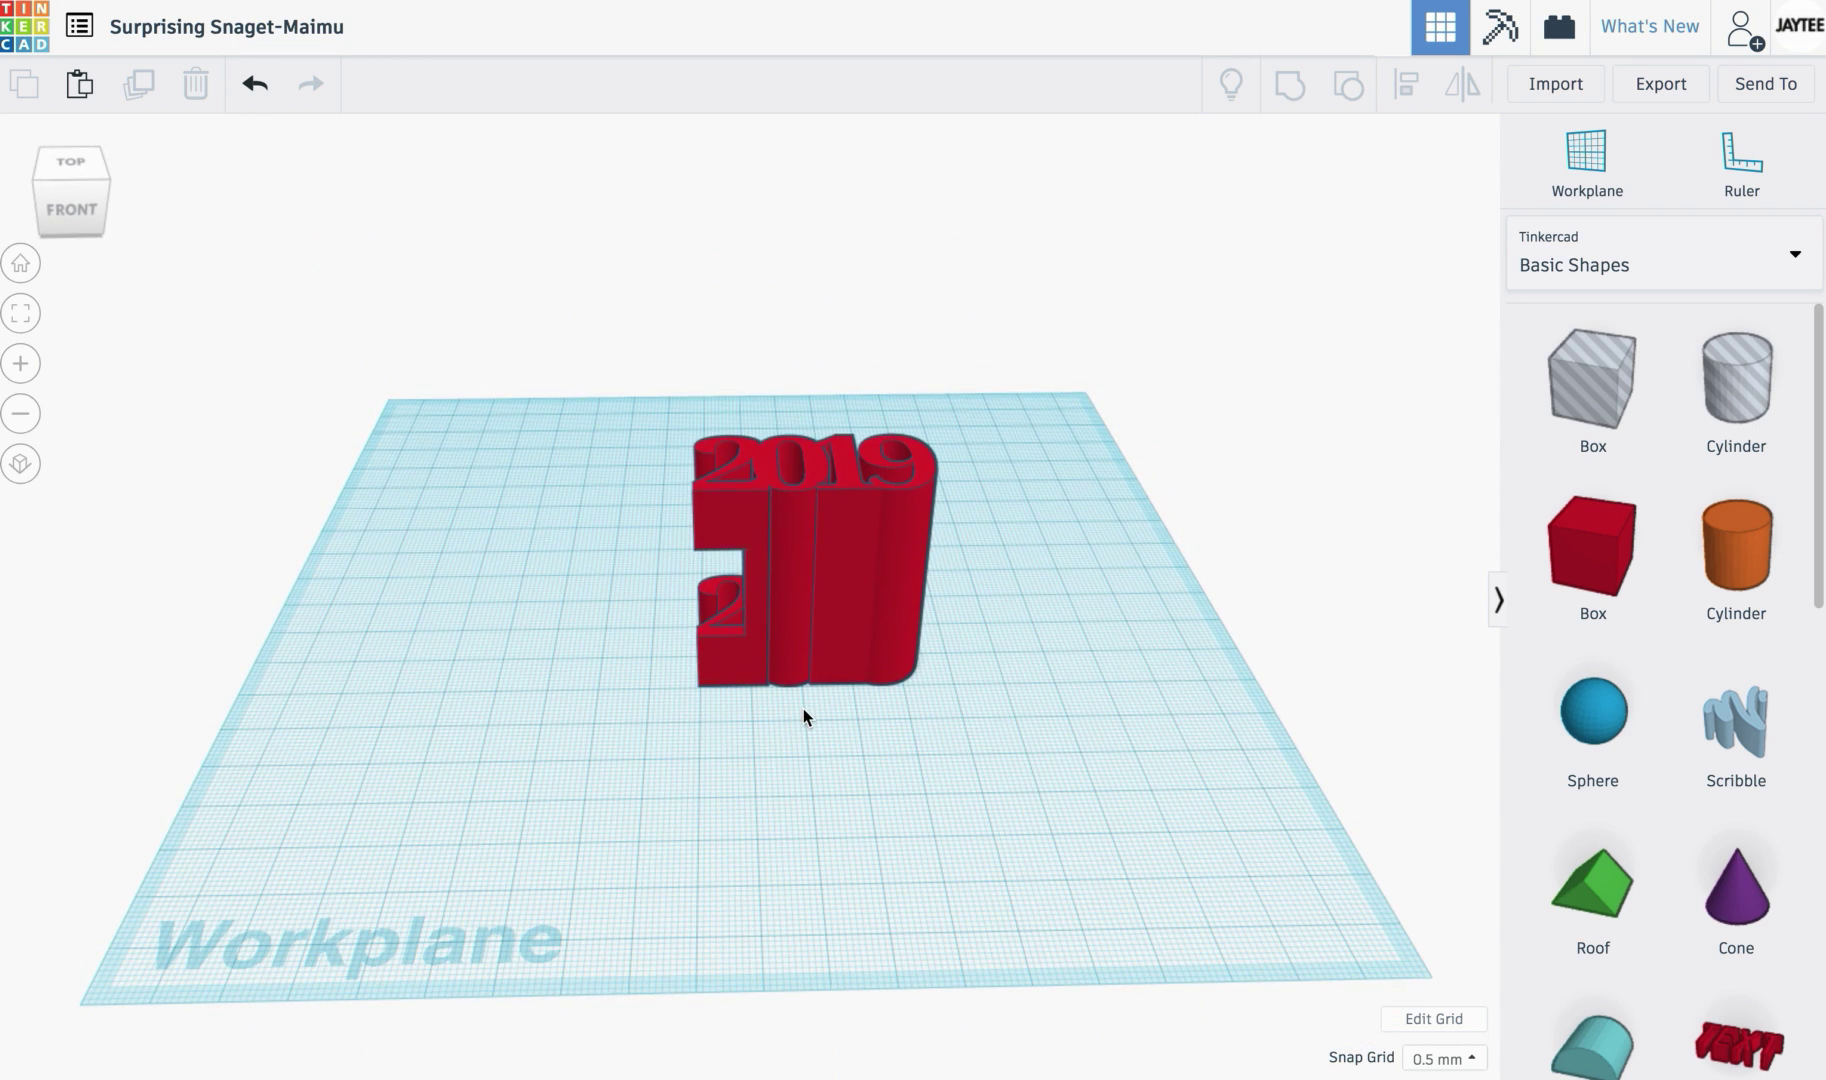
key(ctrl+z)
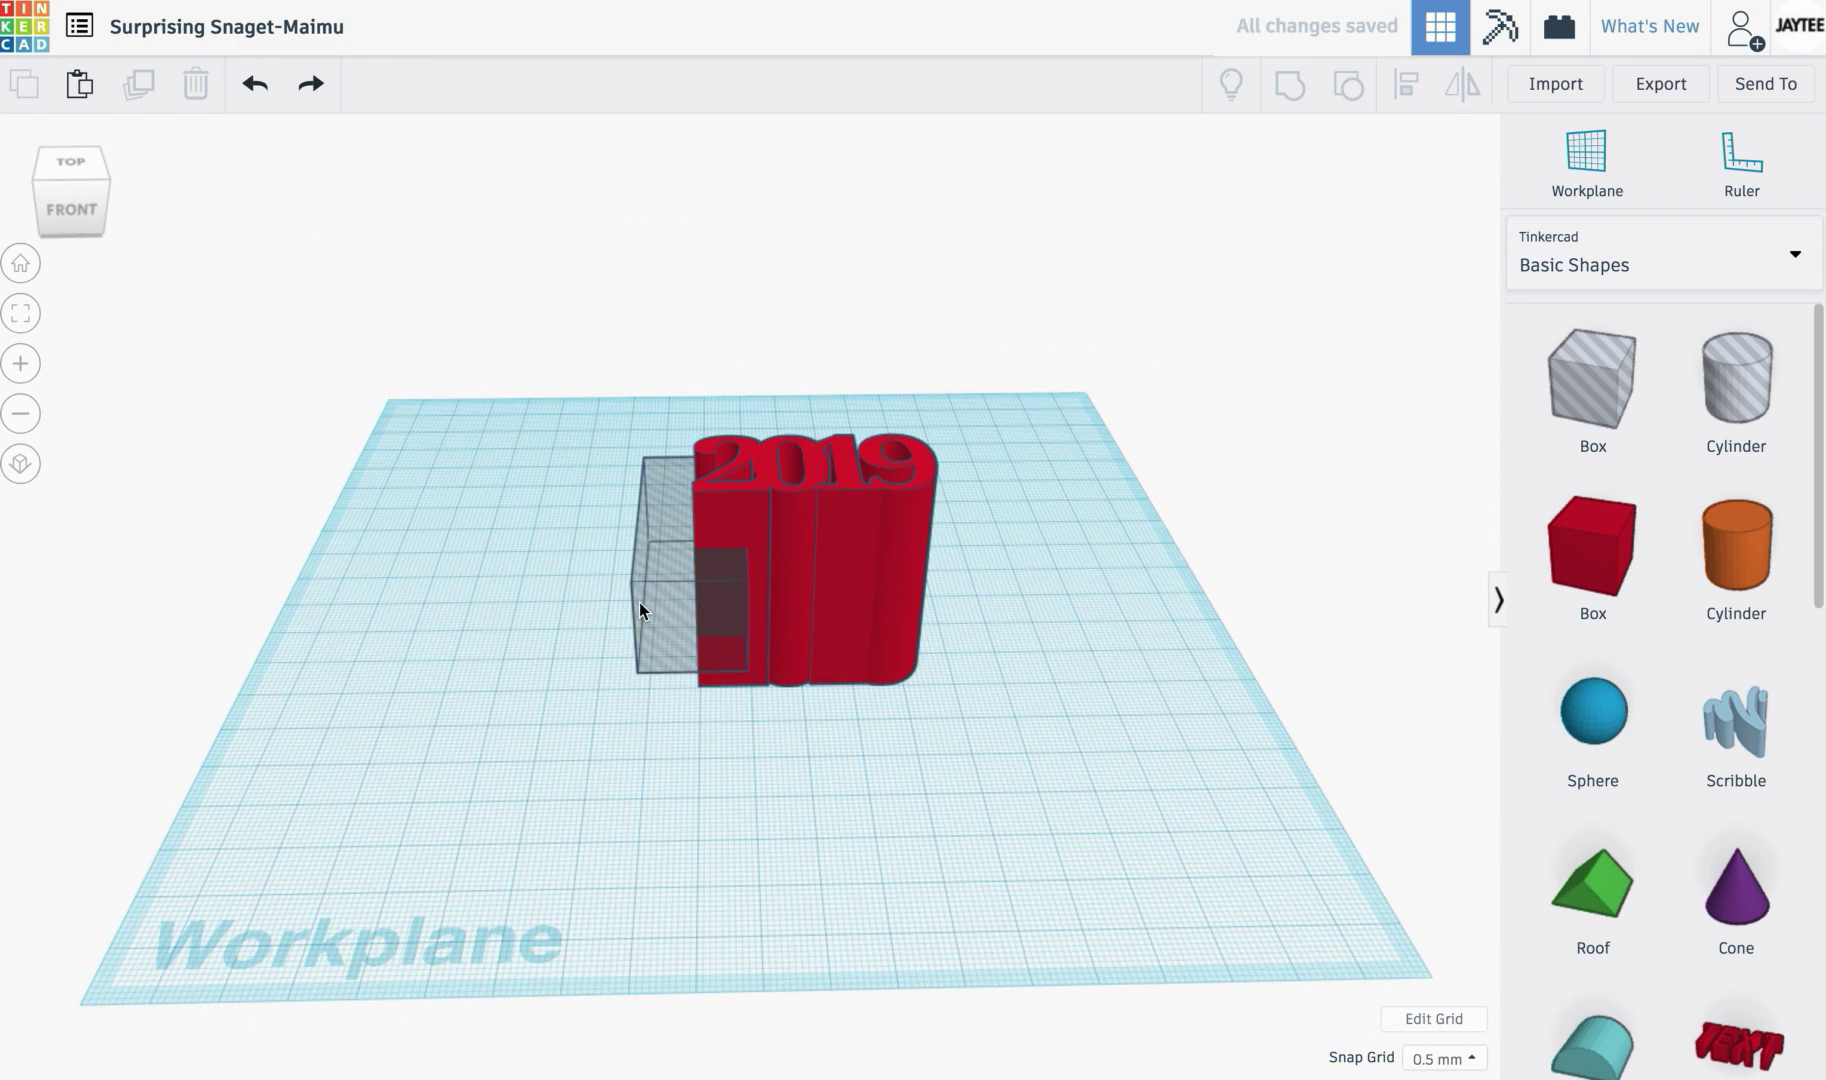
click(640, 602)
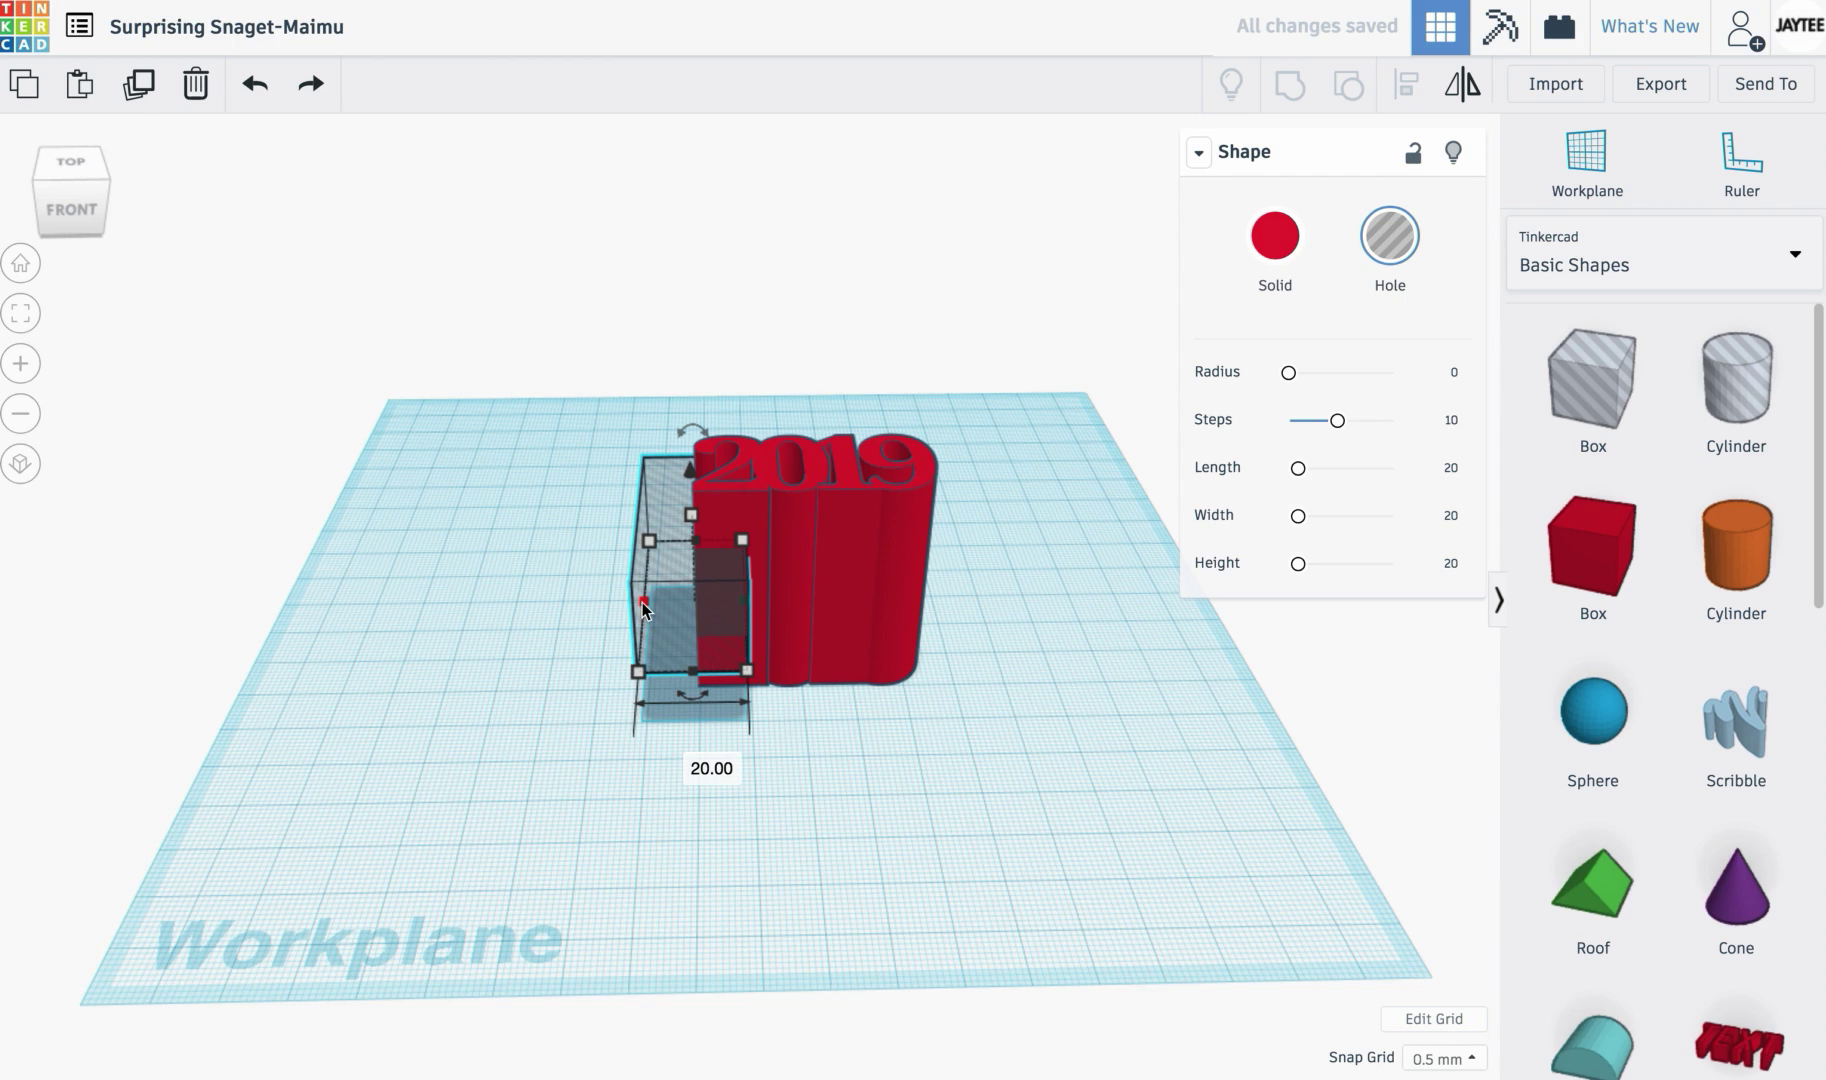
key(Delete)
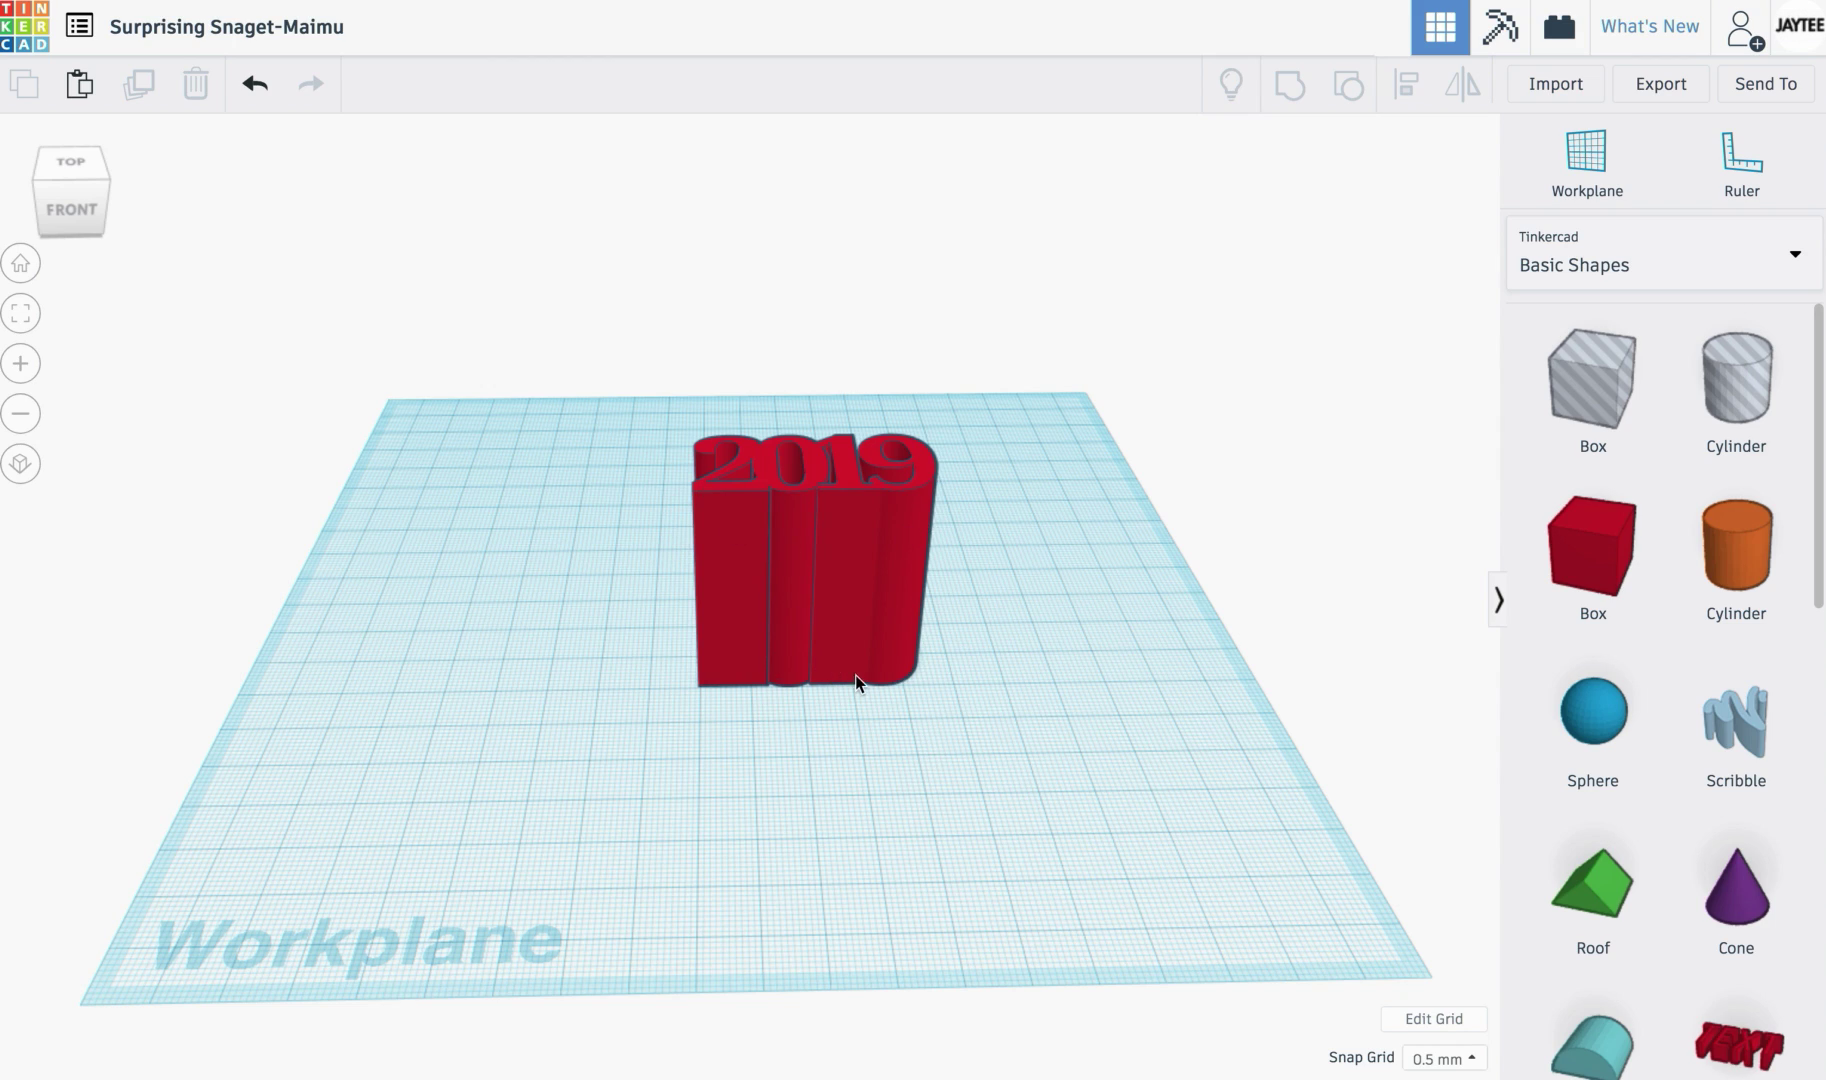
Step: Place a yellow star in front of the 2019 and stand it upright at 90°
scroll(1016, 959, up, 2)
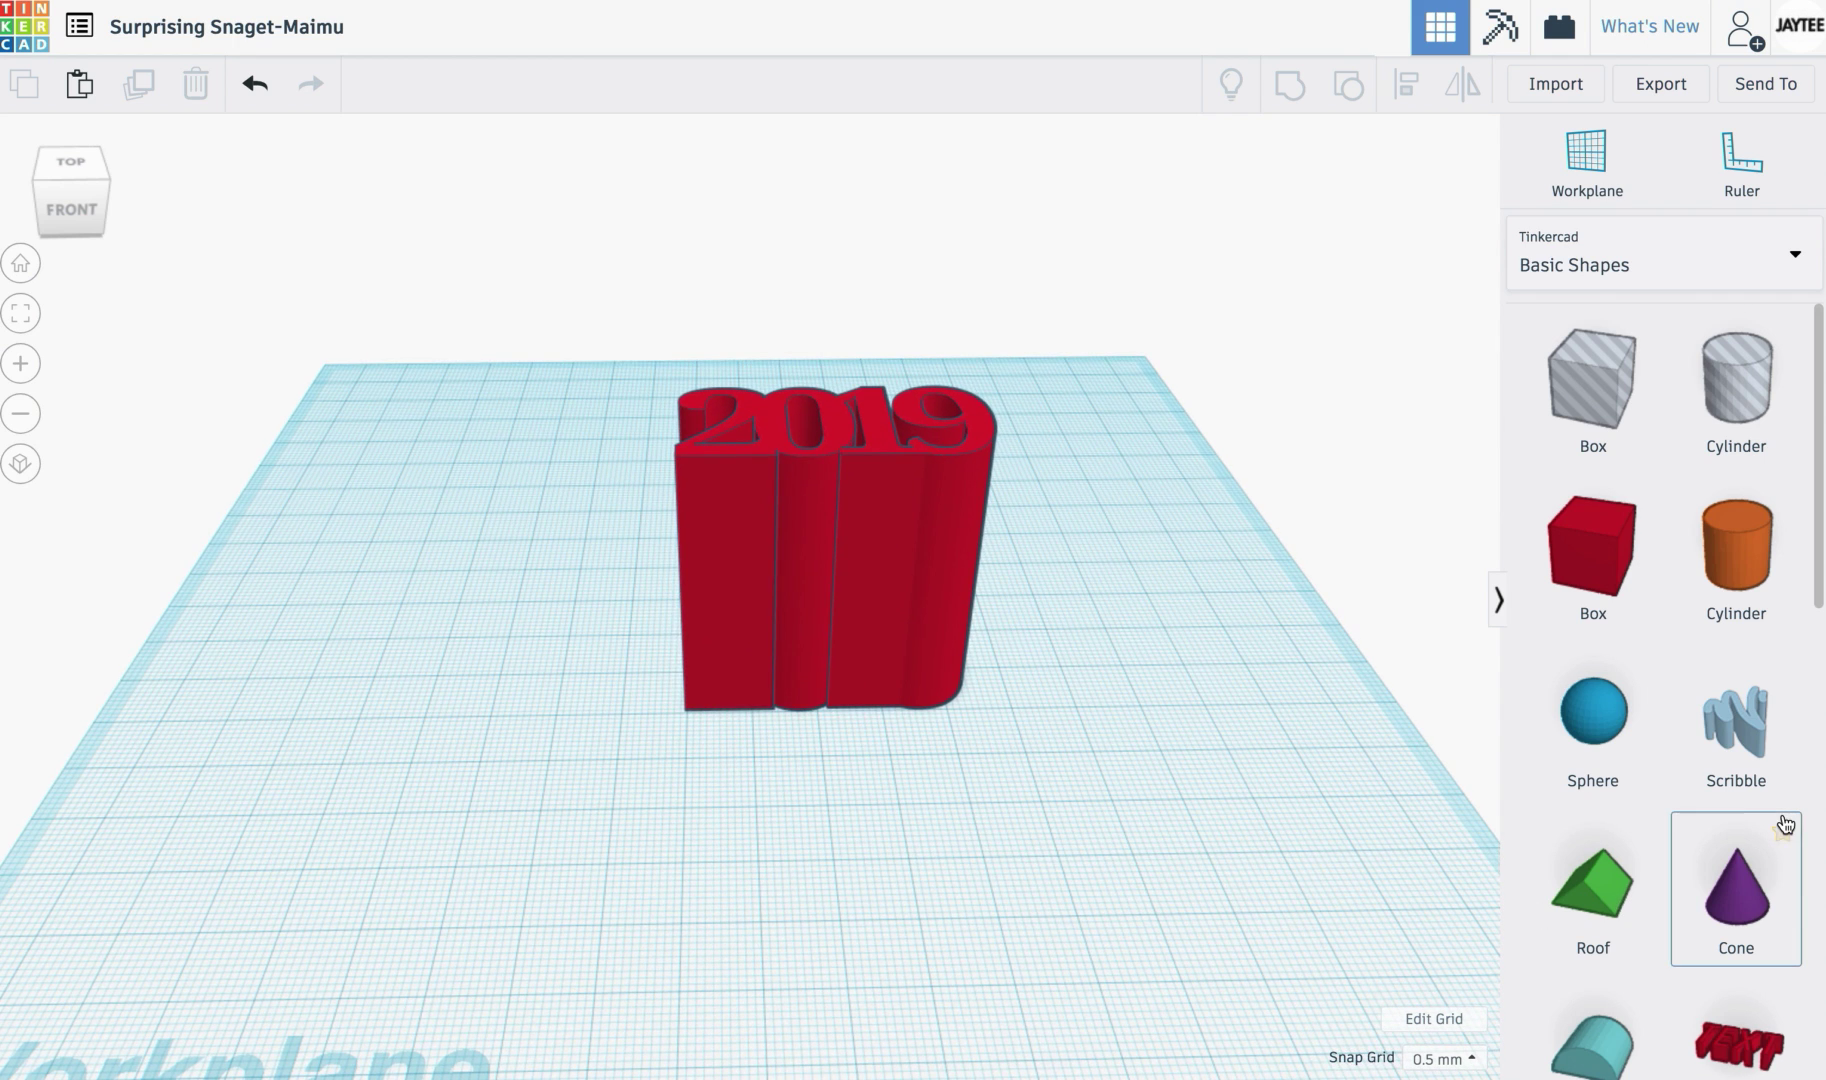
click(20, 263)
scroll(1750, 835, down, 10)
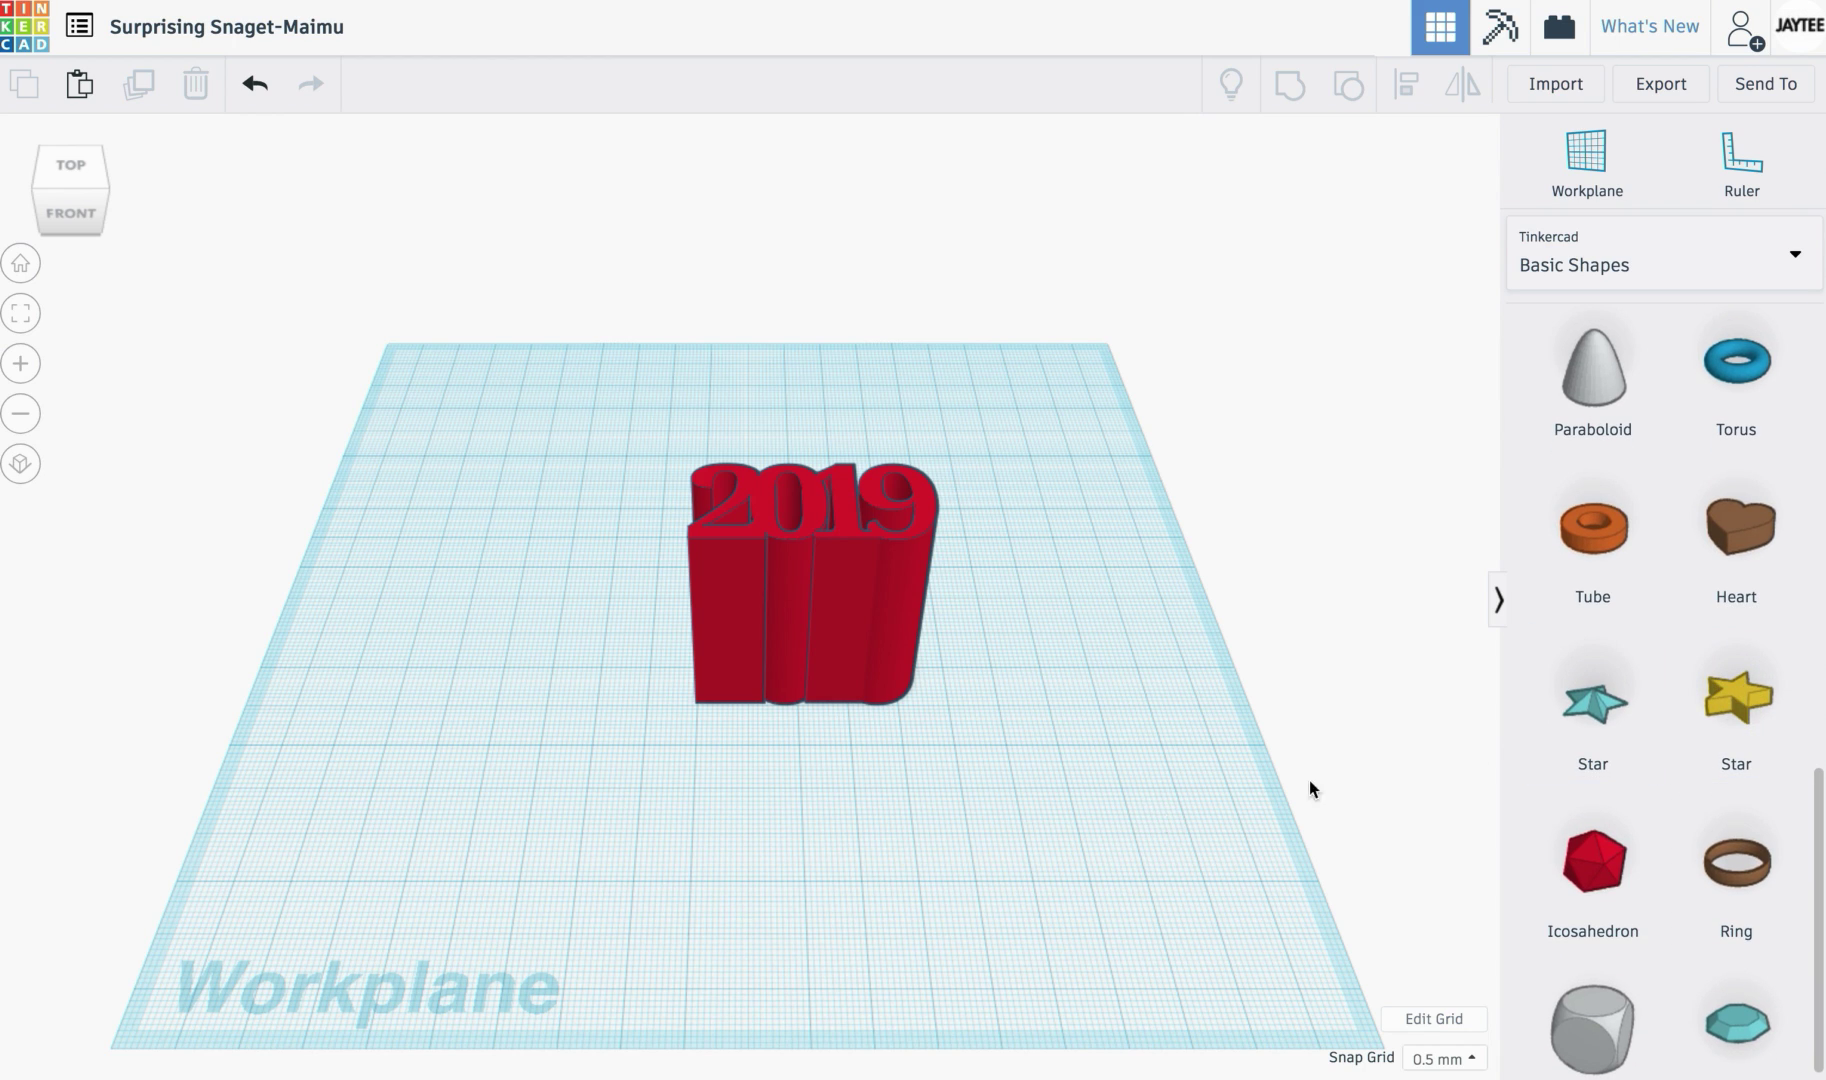
drag(1737, 697, 830, 838)
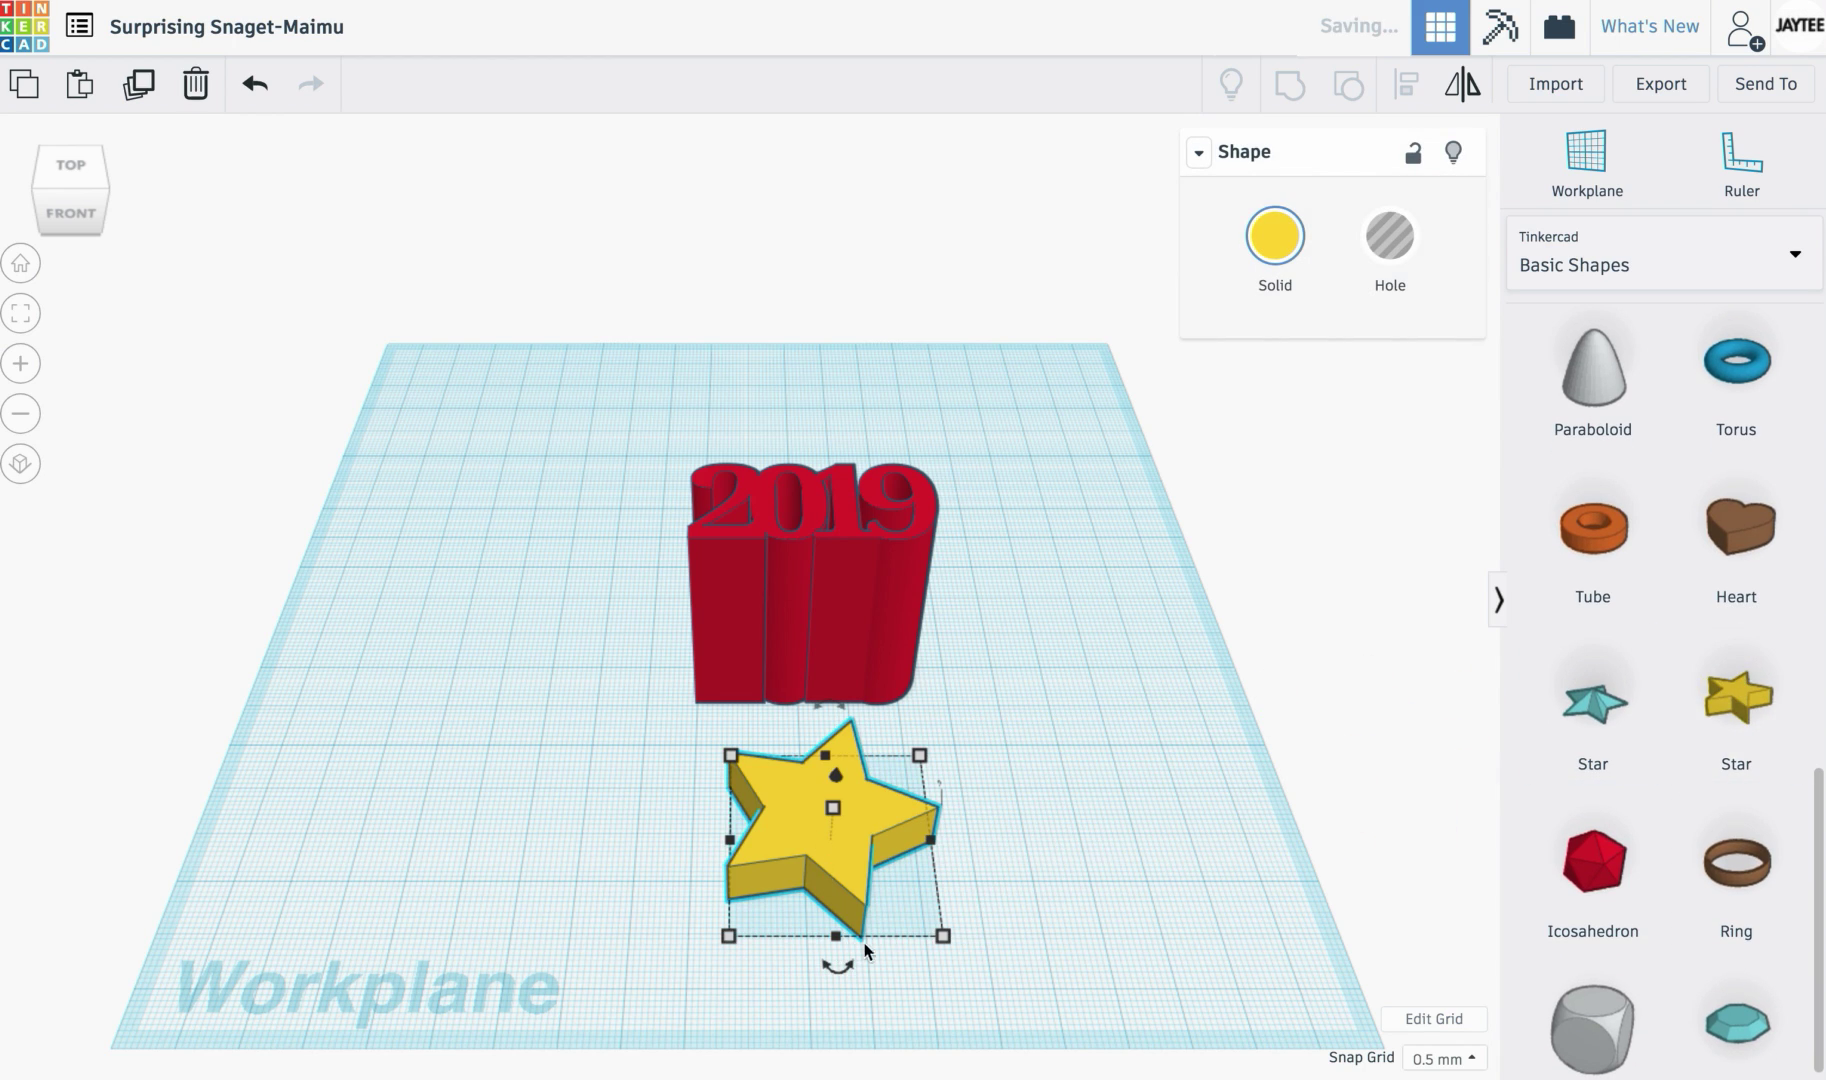
drag(837, 966, 917, 1039)
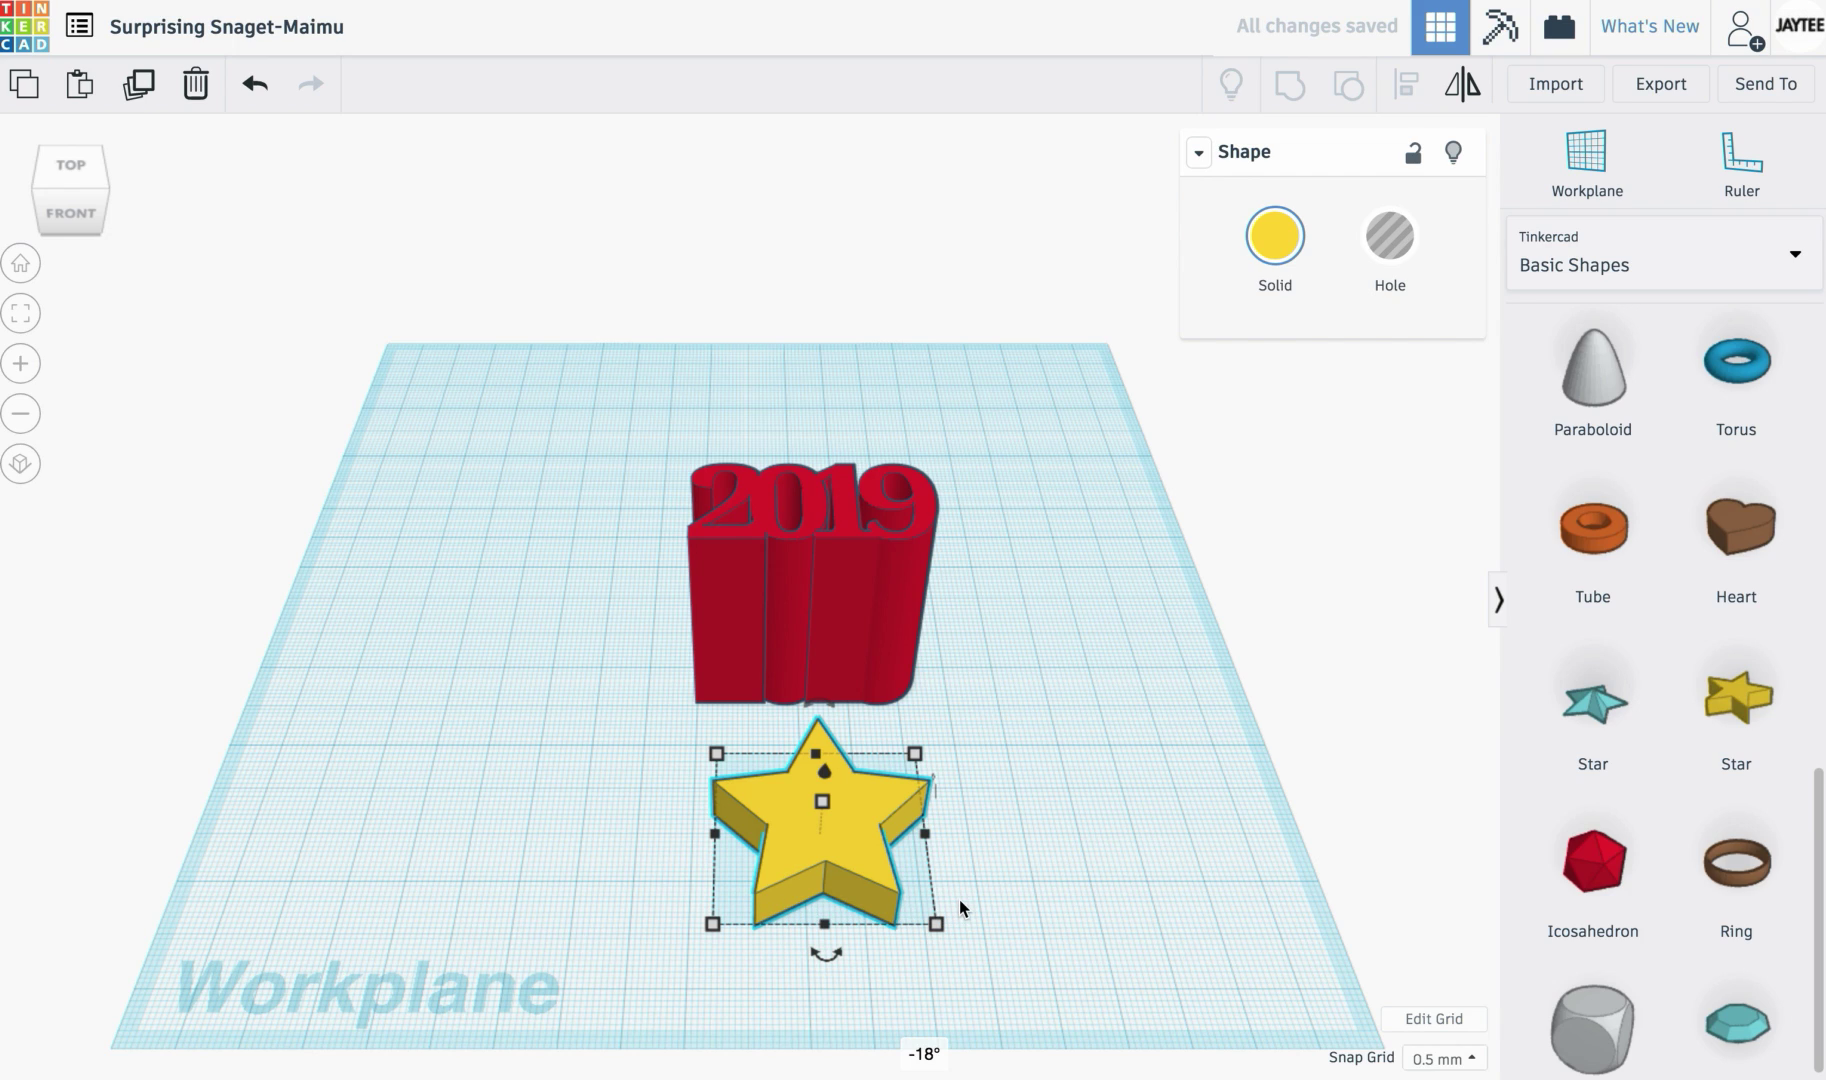
drag(933, 798, 934, 798)
right_drag(1019, 946, 1112, 905)
drag(1043, 634, 1099, 744)
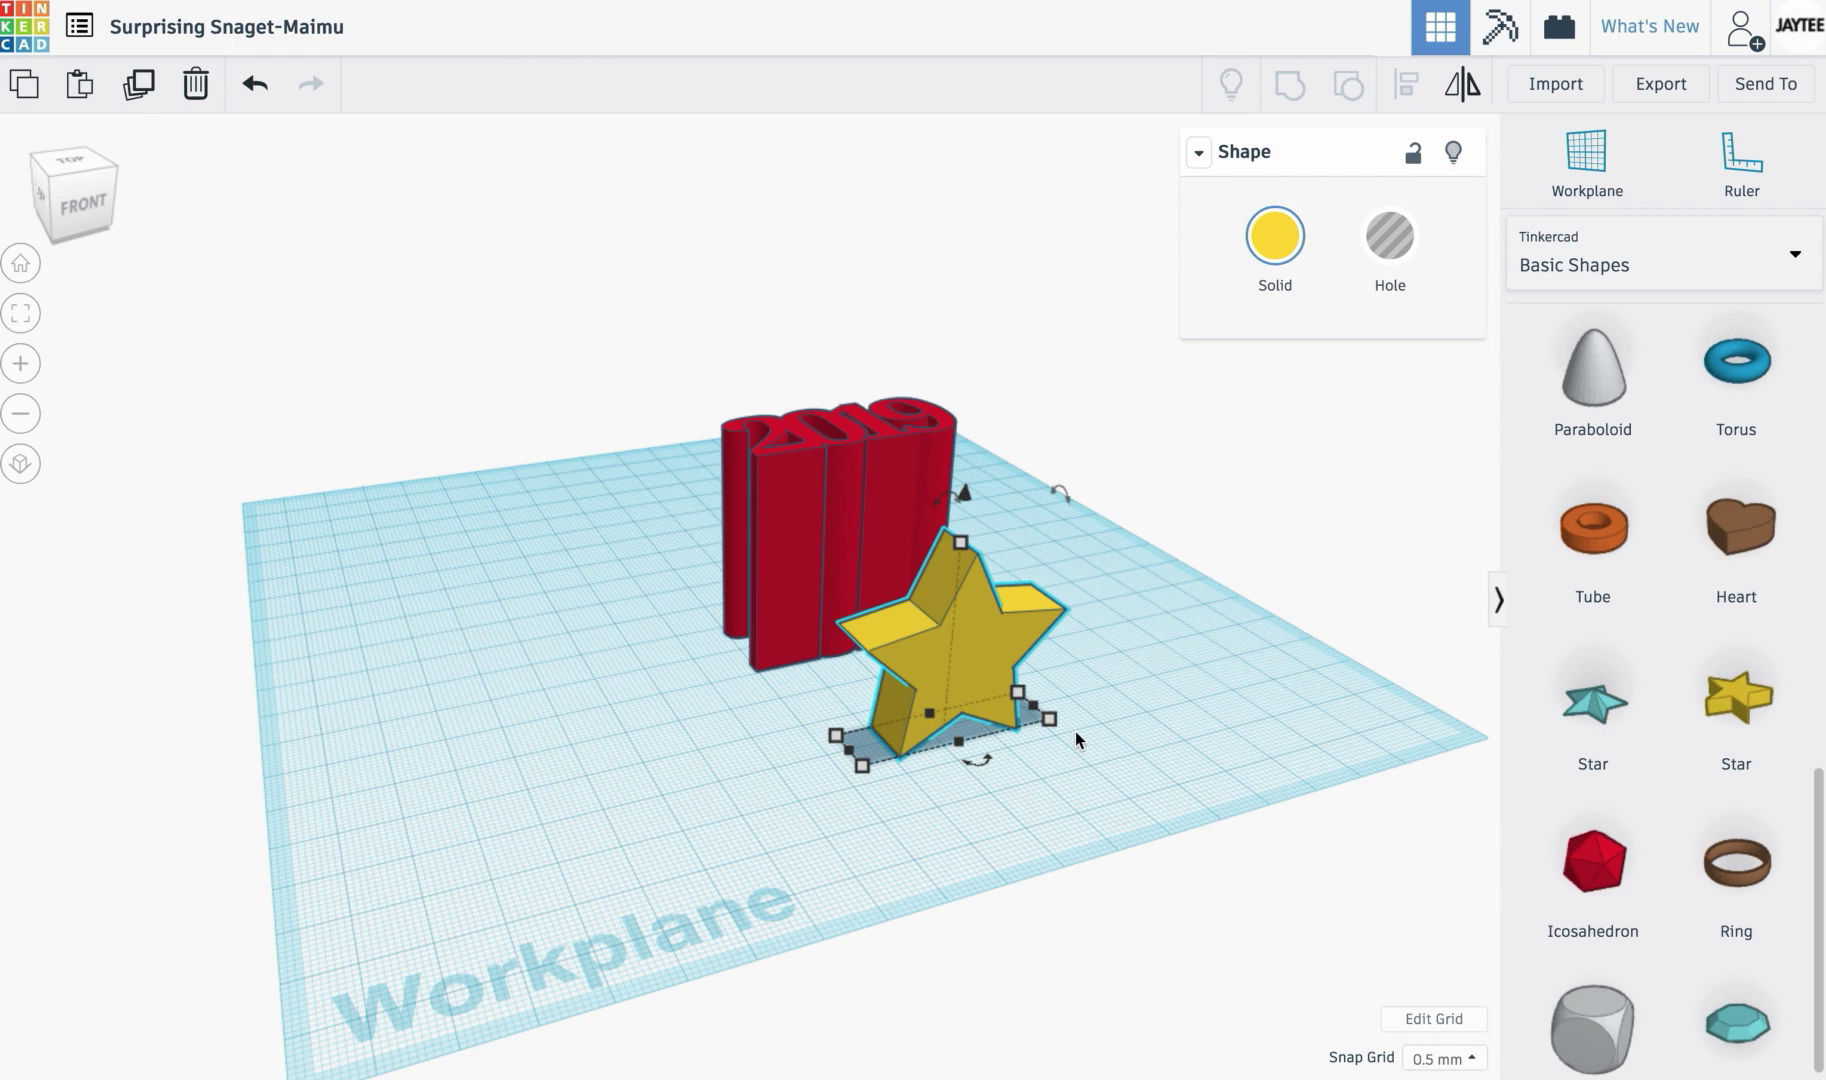
Step: Enlarge the star to about 44 mm wide, fine-tuning with a 0.1 mm snap grid
drag(1051, 720, 1066, 728)
click(1437, 1058)
click(1436, 879)
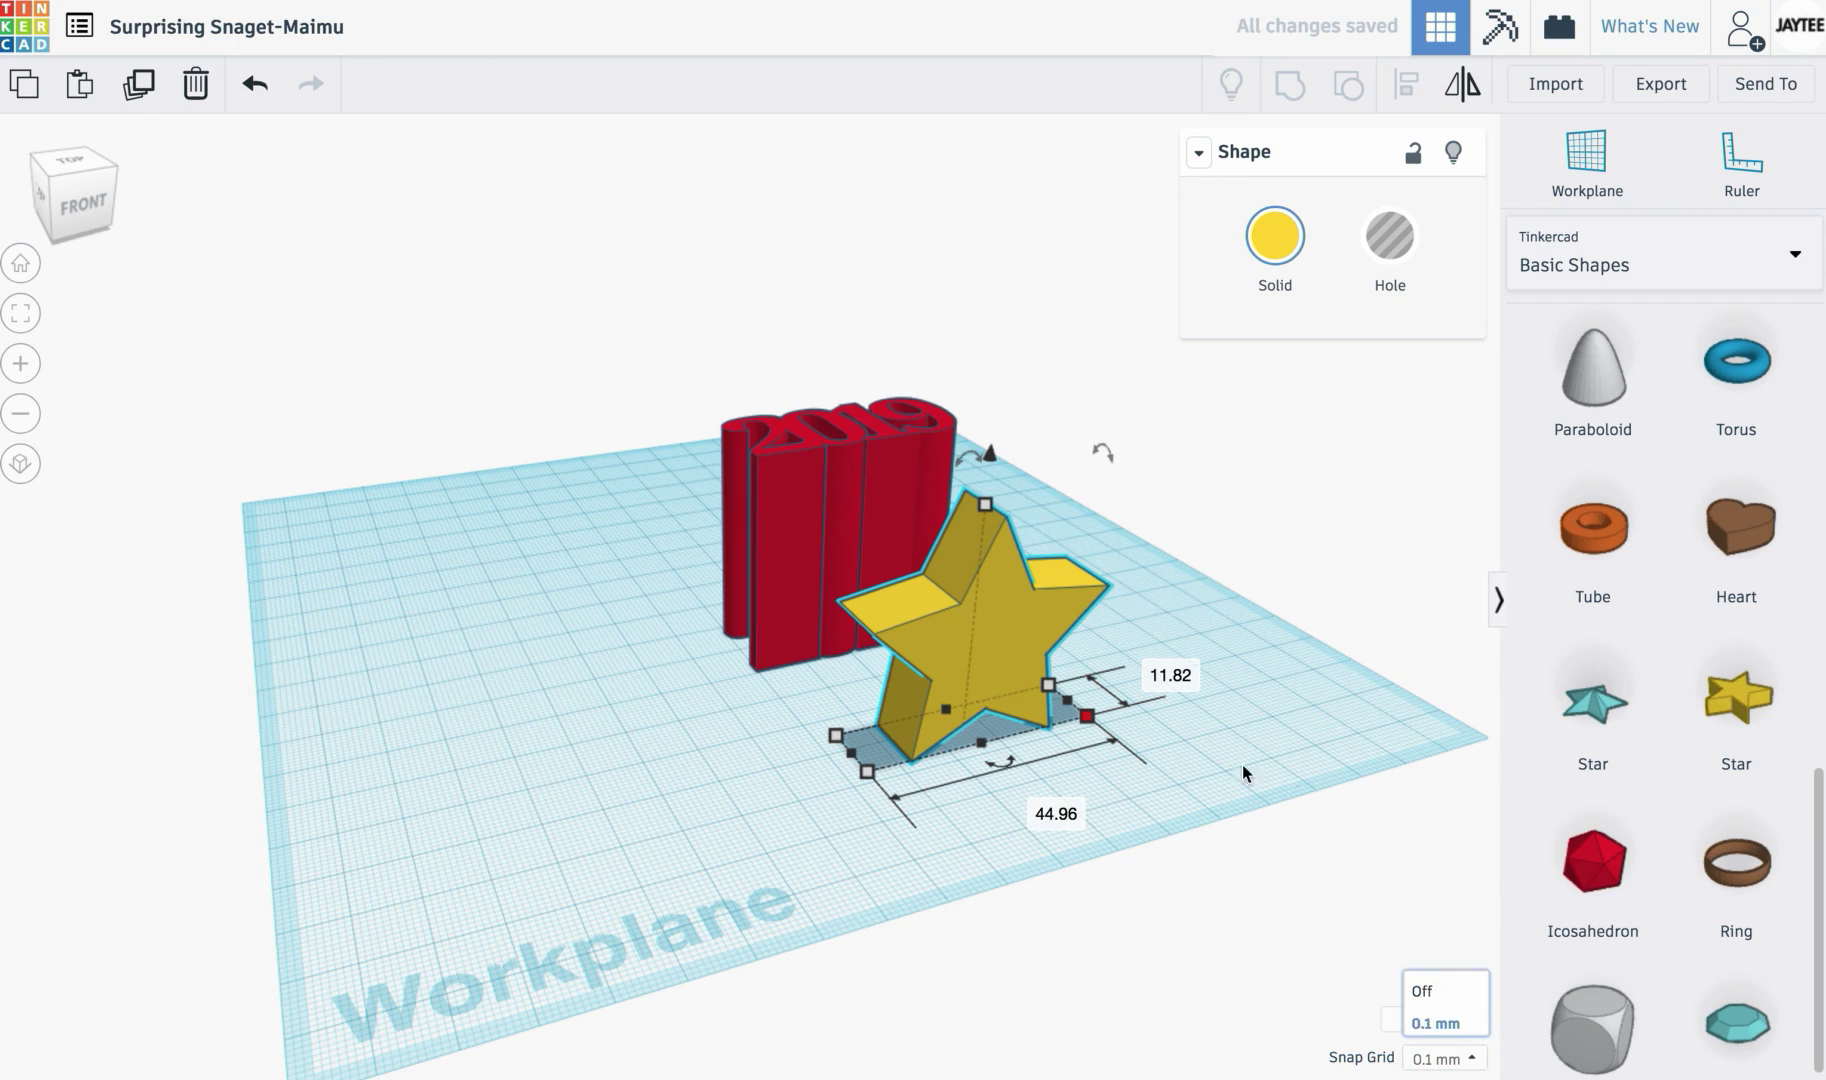
drag(1090, 727, 1084, 717)
click(1092, 831)
right_drag(1170, 848, 1037, 894)
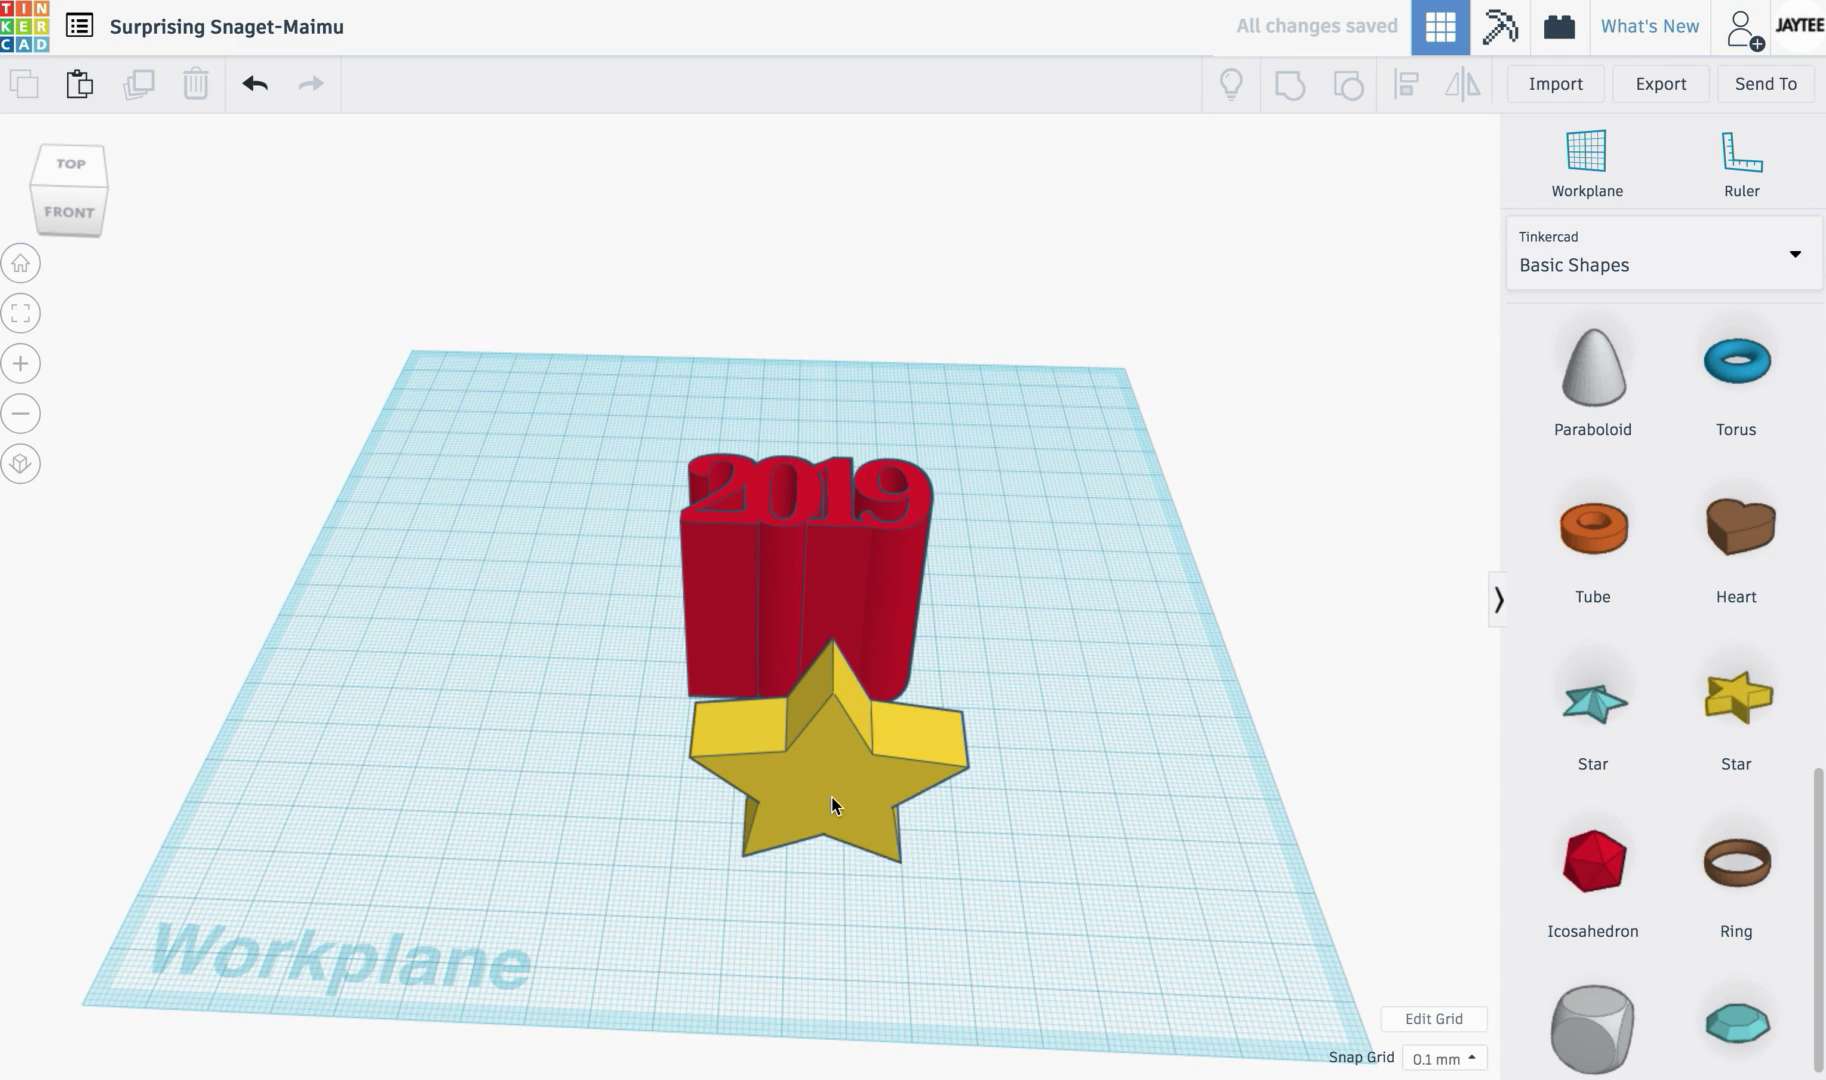
Step: Stretch the star's length to 68.28 and turn it into a hole
click(806, 765)
drag(821, 804, 821, 596)
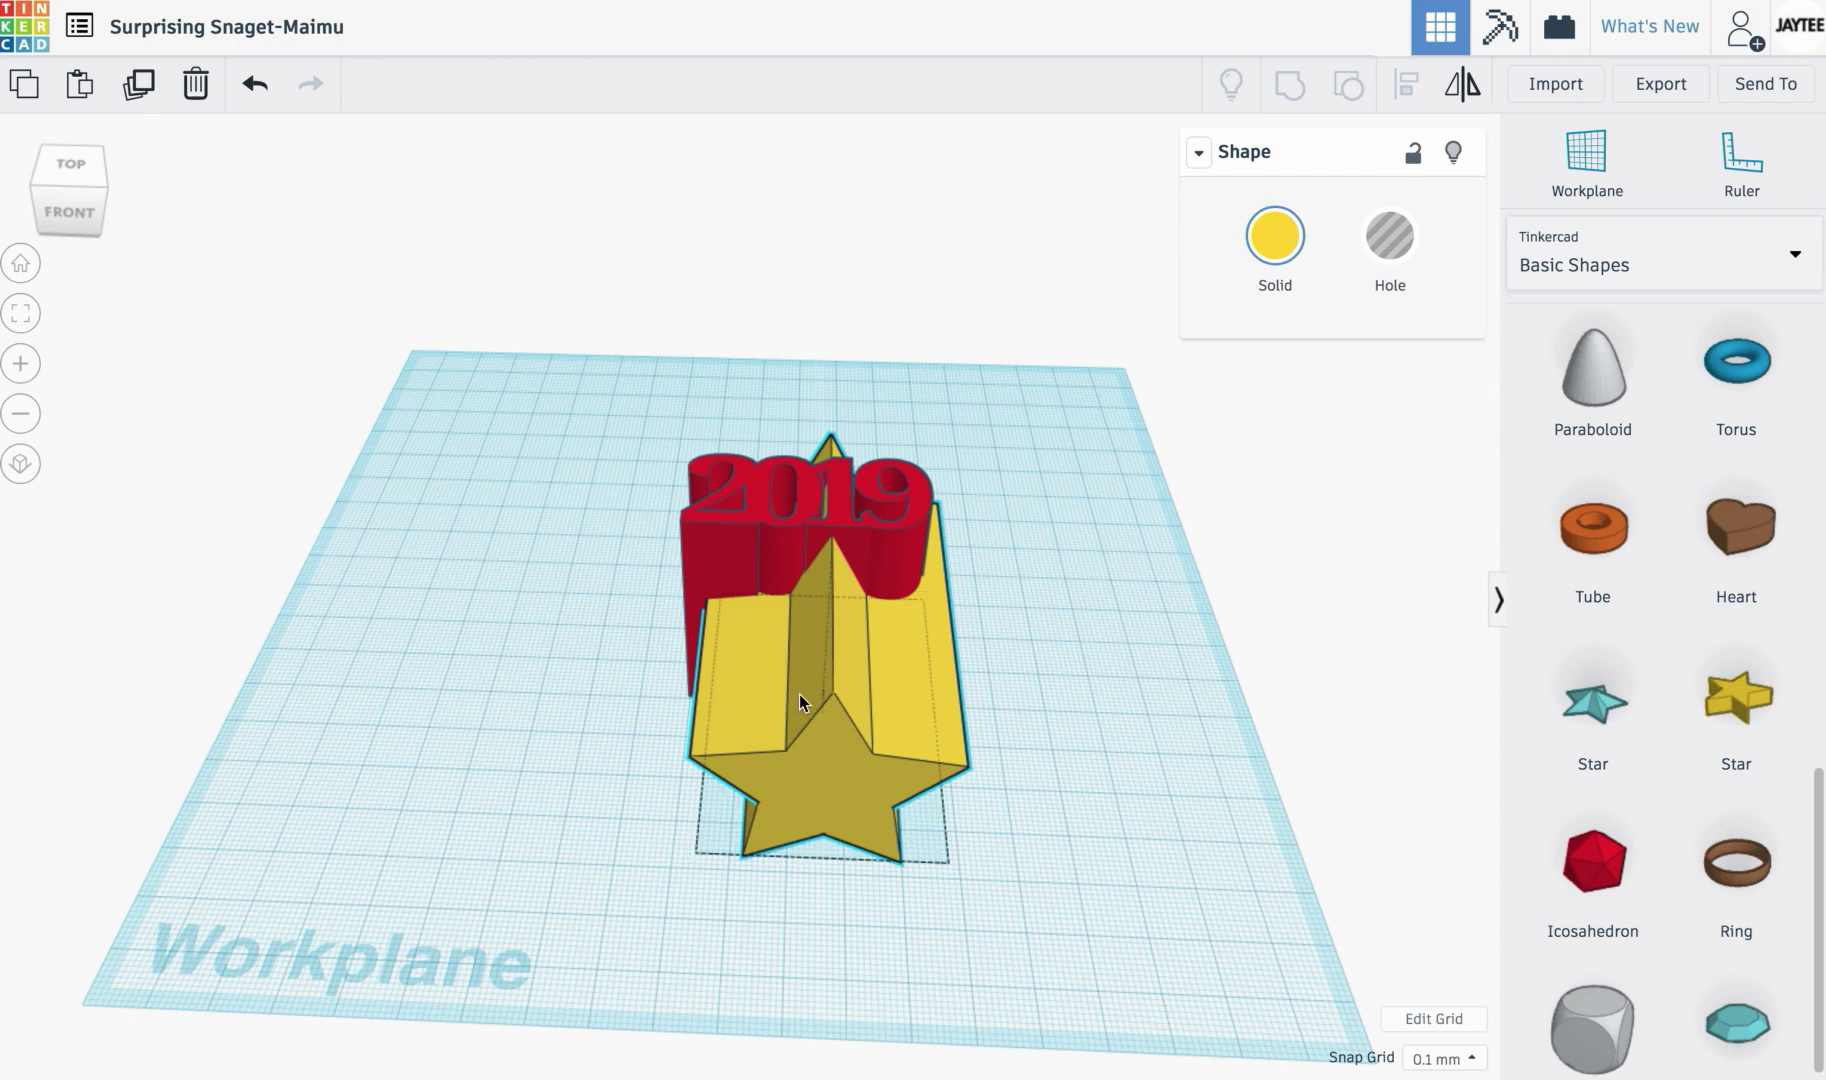
click(1394, 258)
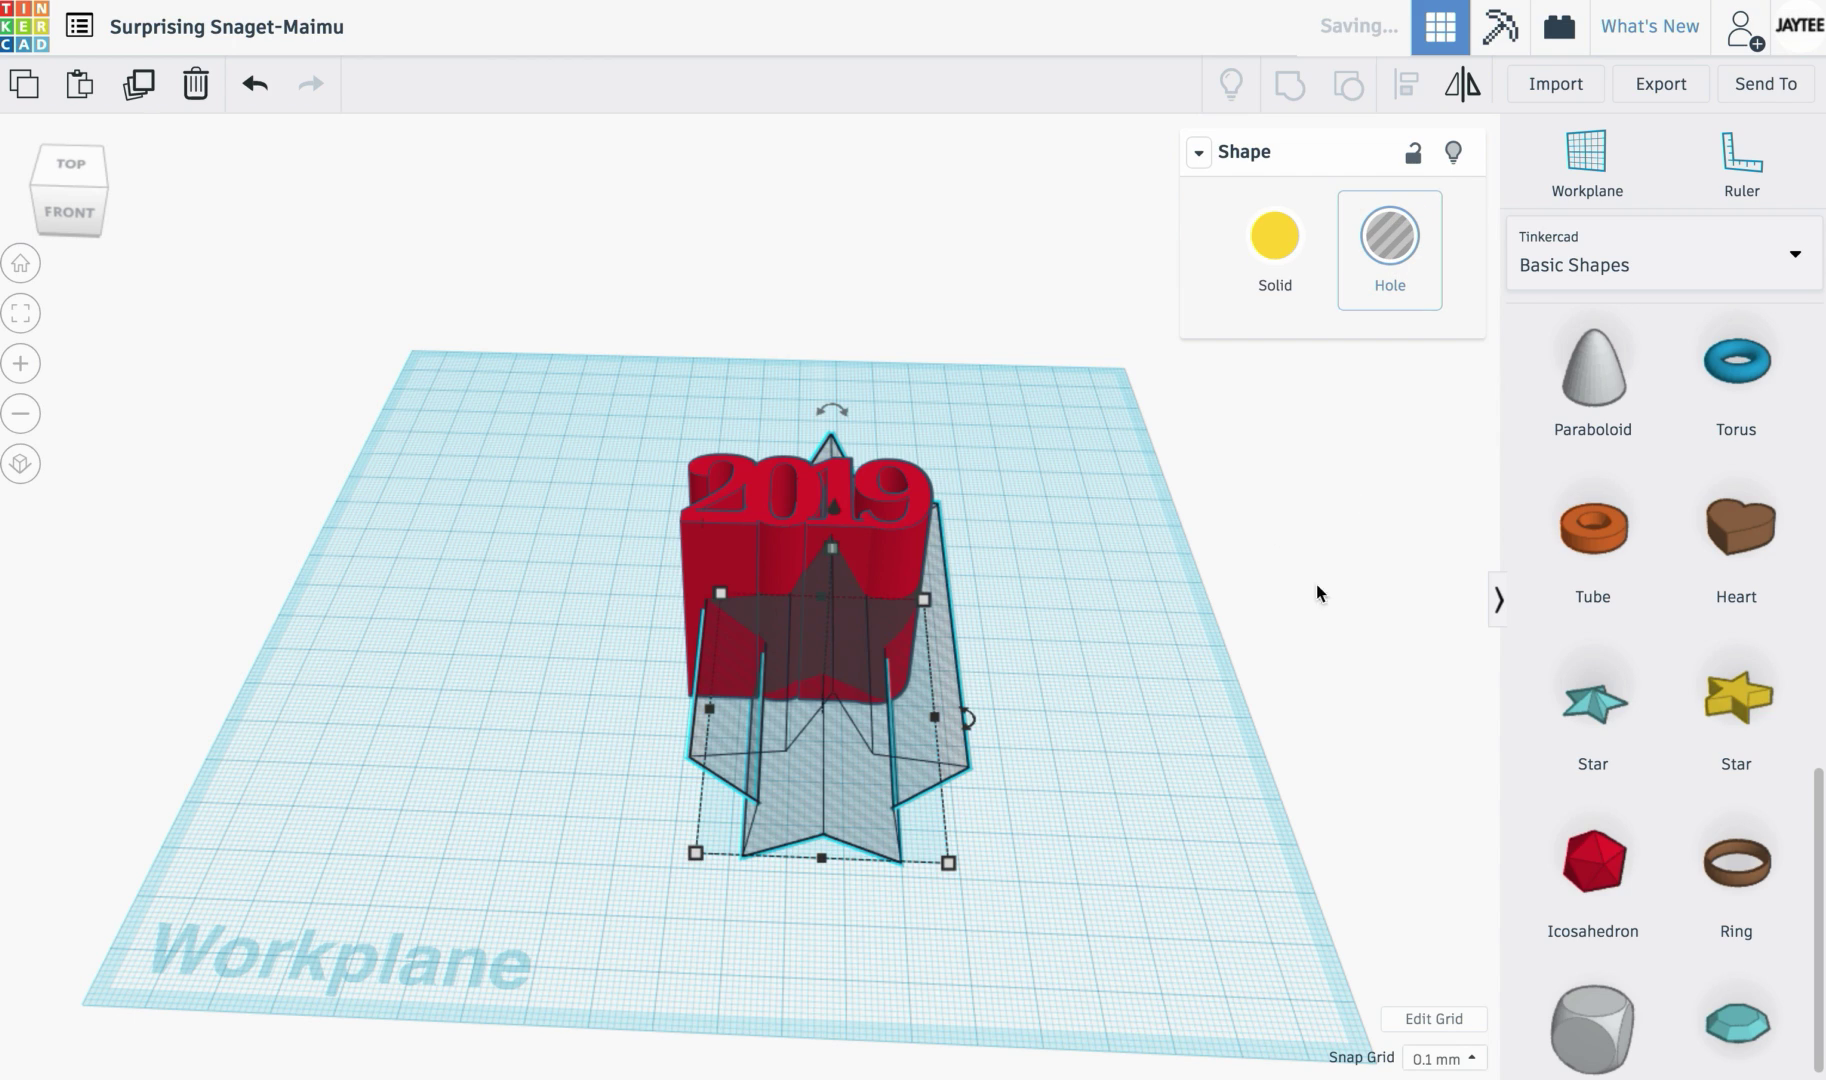
Step: Align the star hole with the 2019 text on both axes
key(ctrl+a)
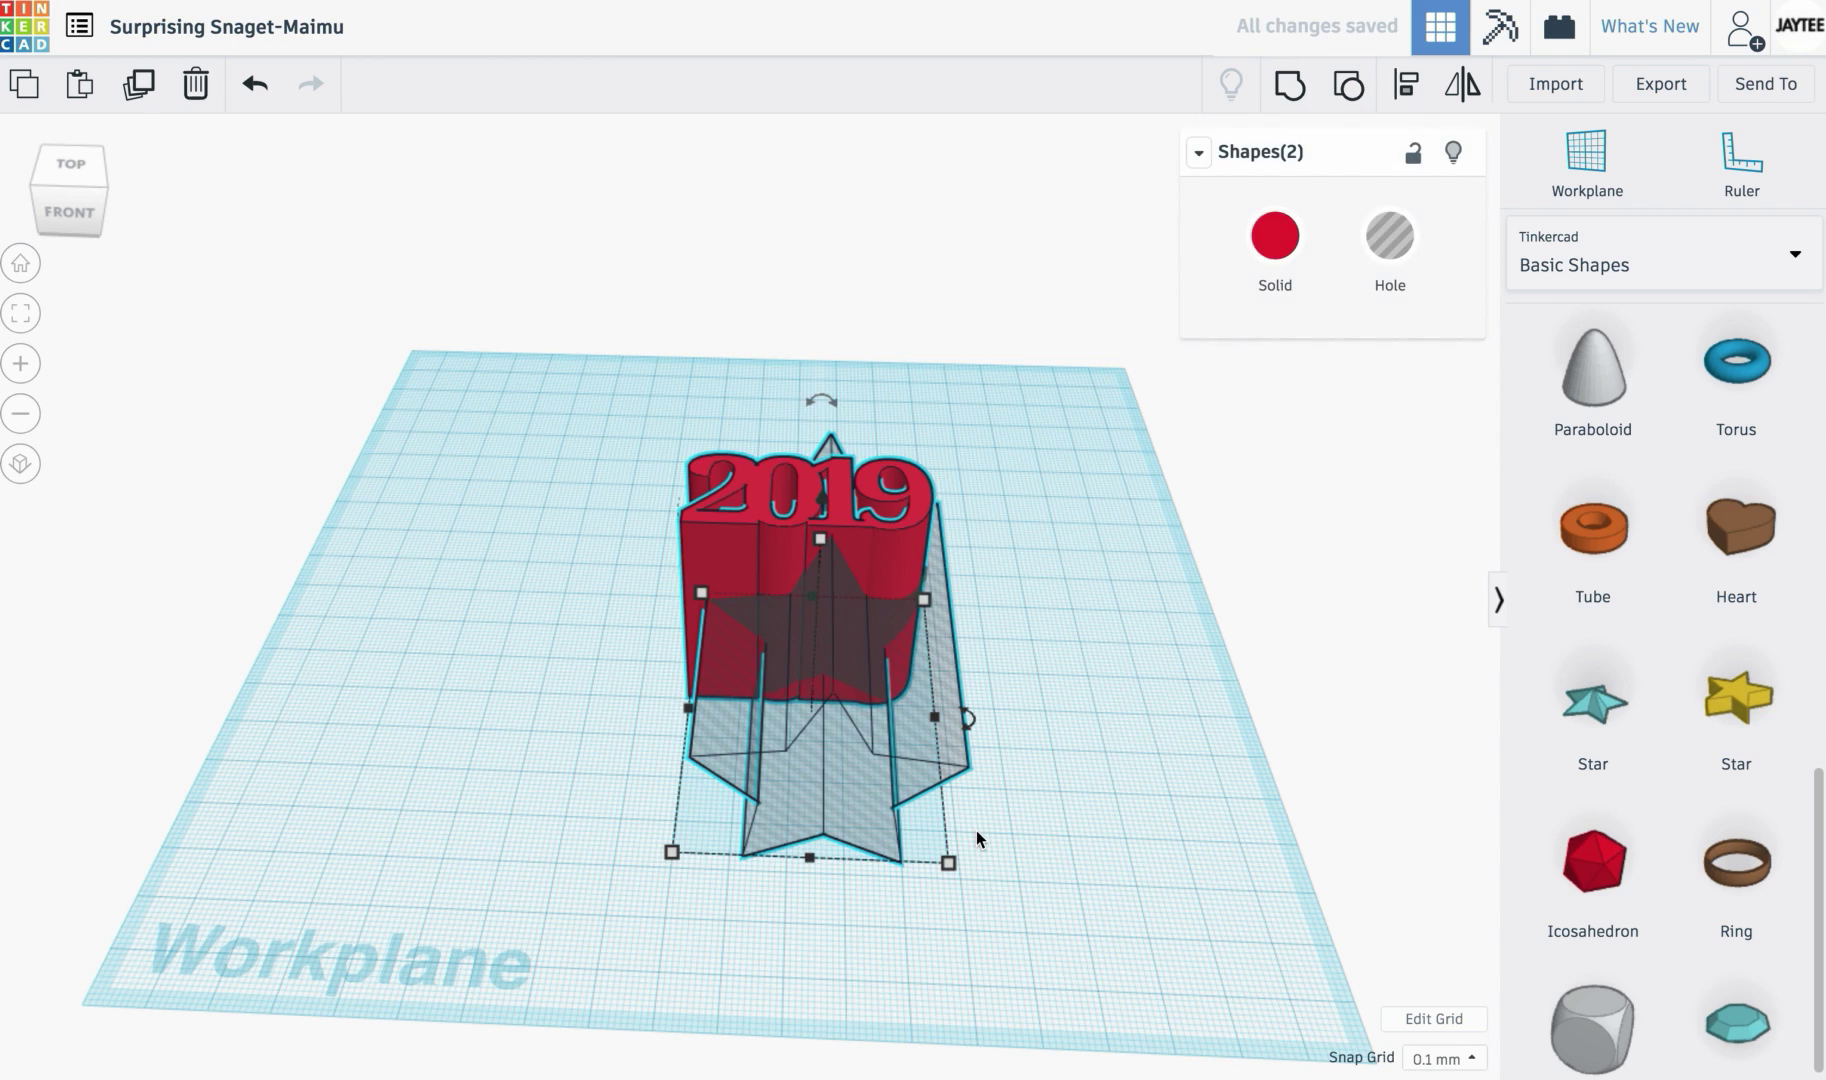
key(l)
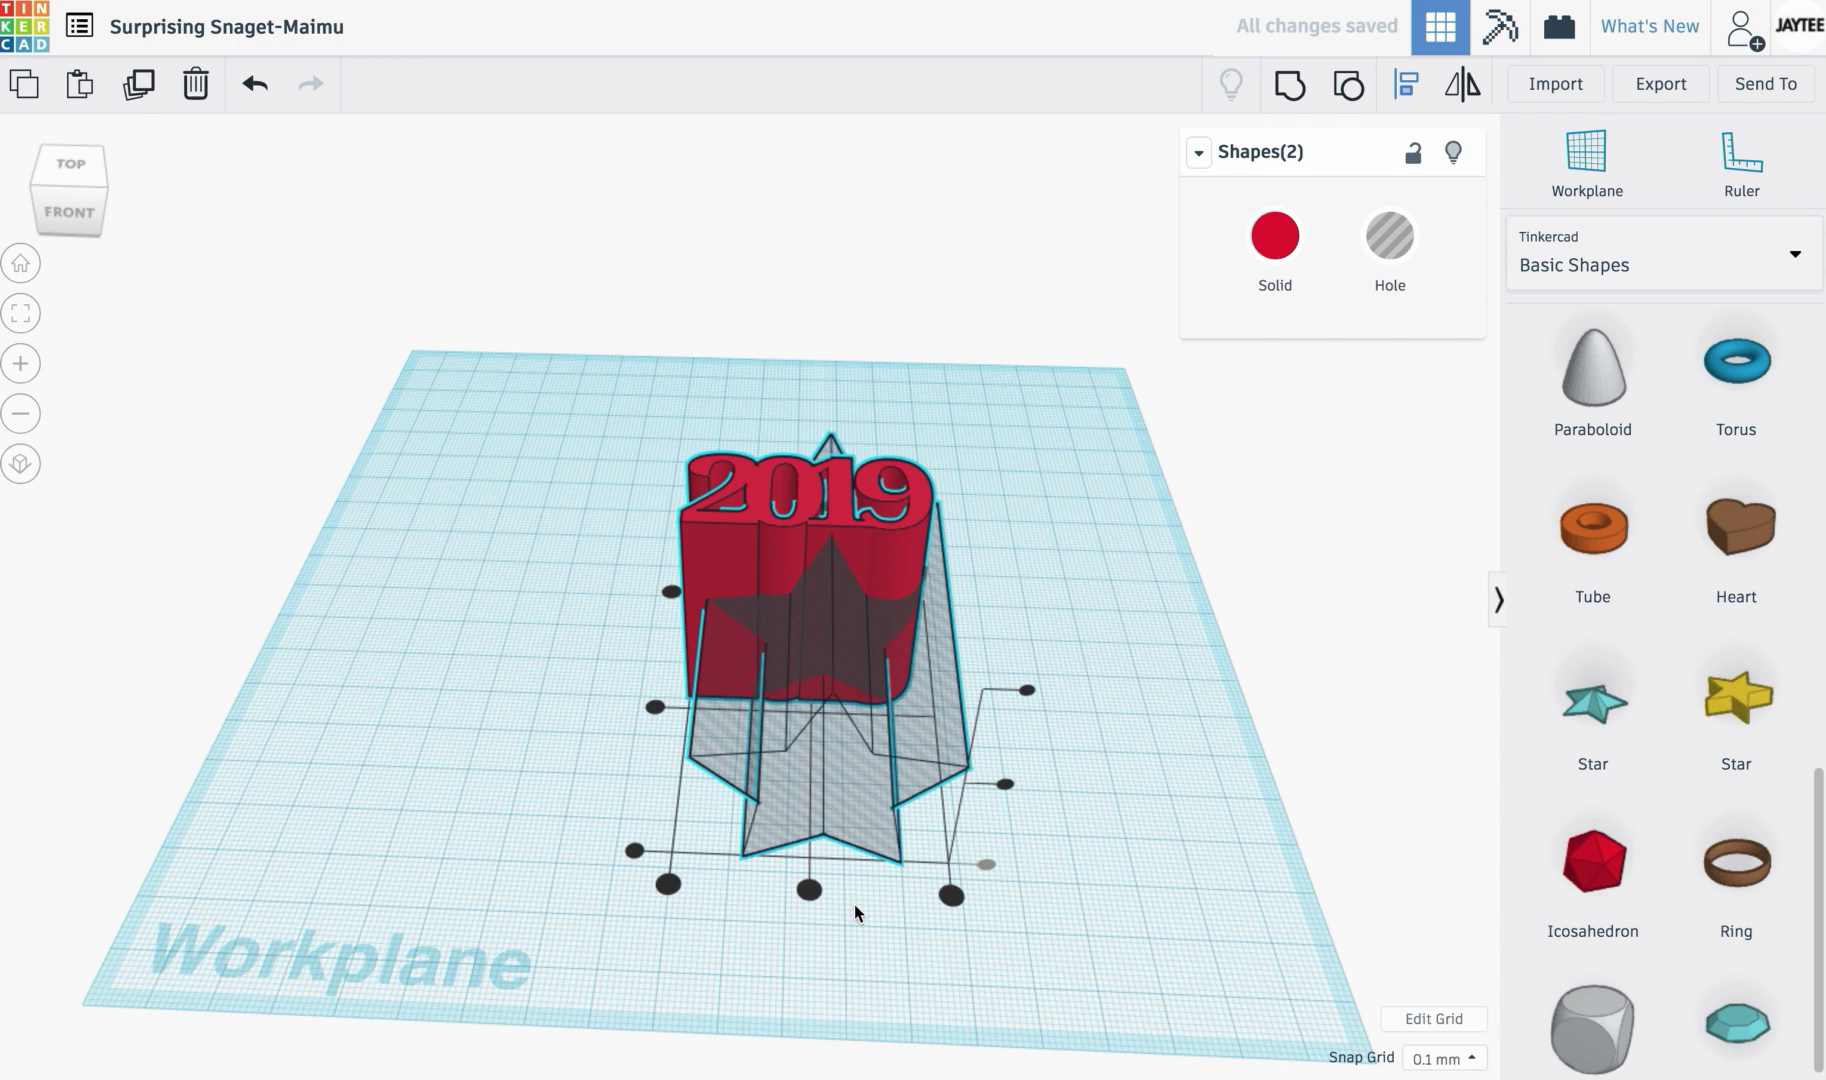
click(810, 896)
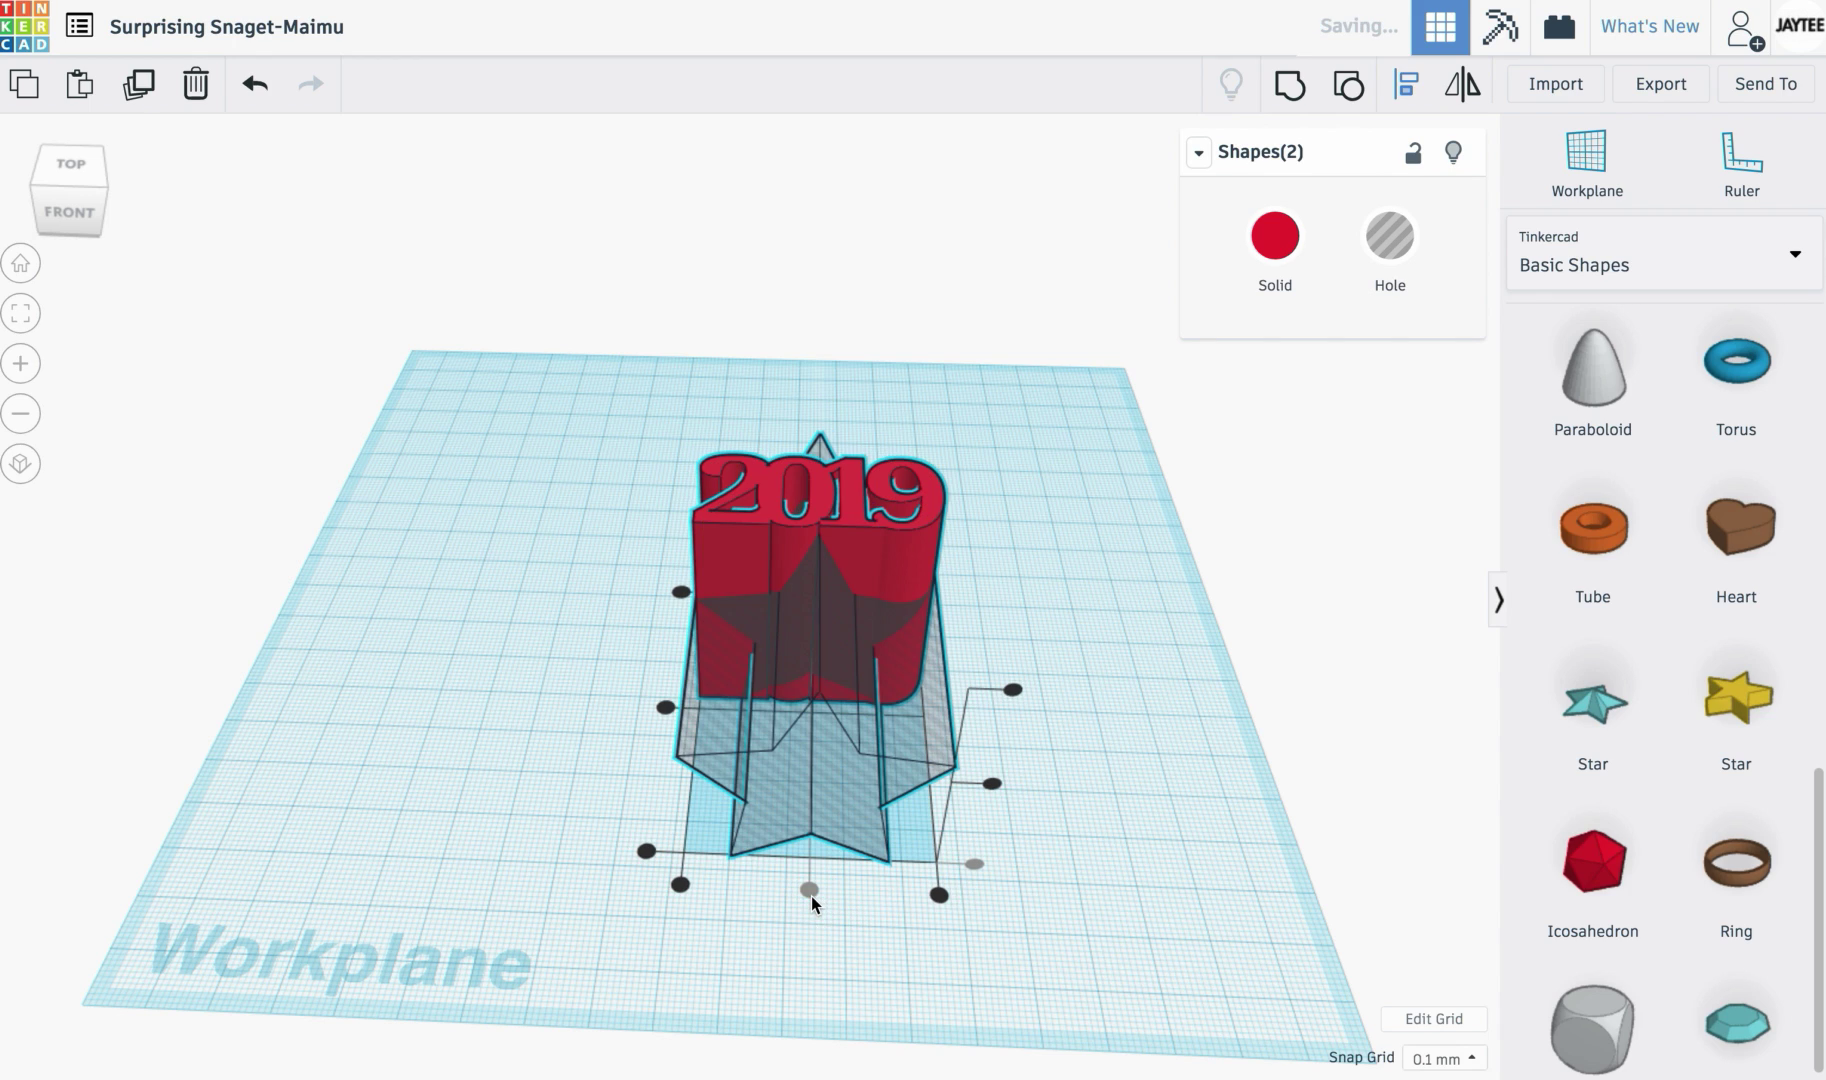
click(665, 708)
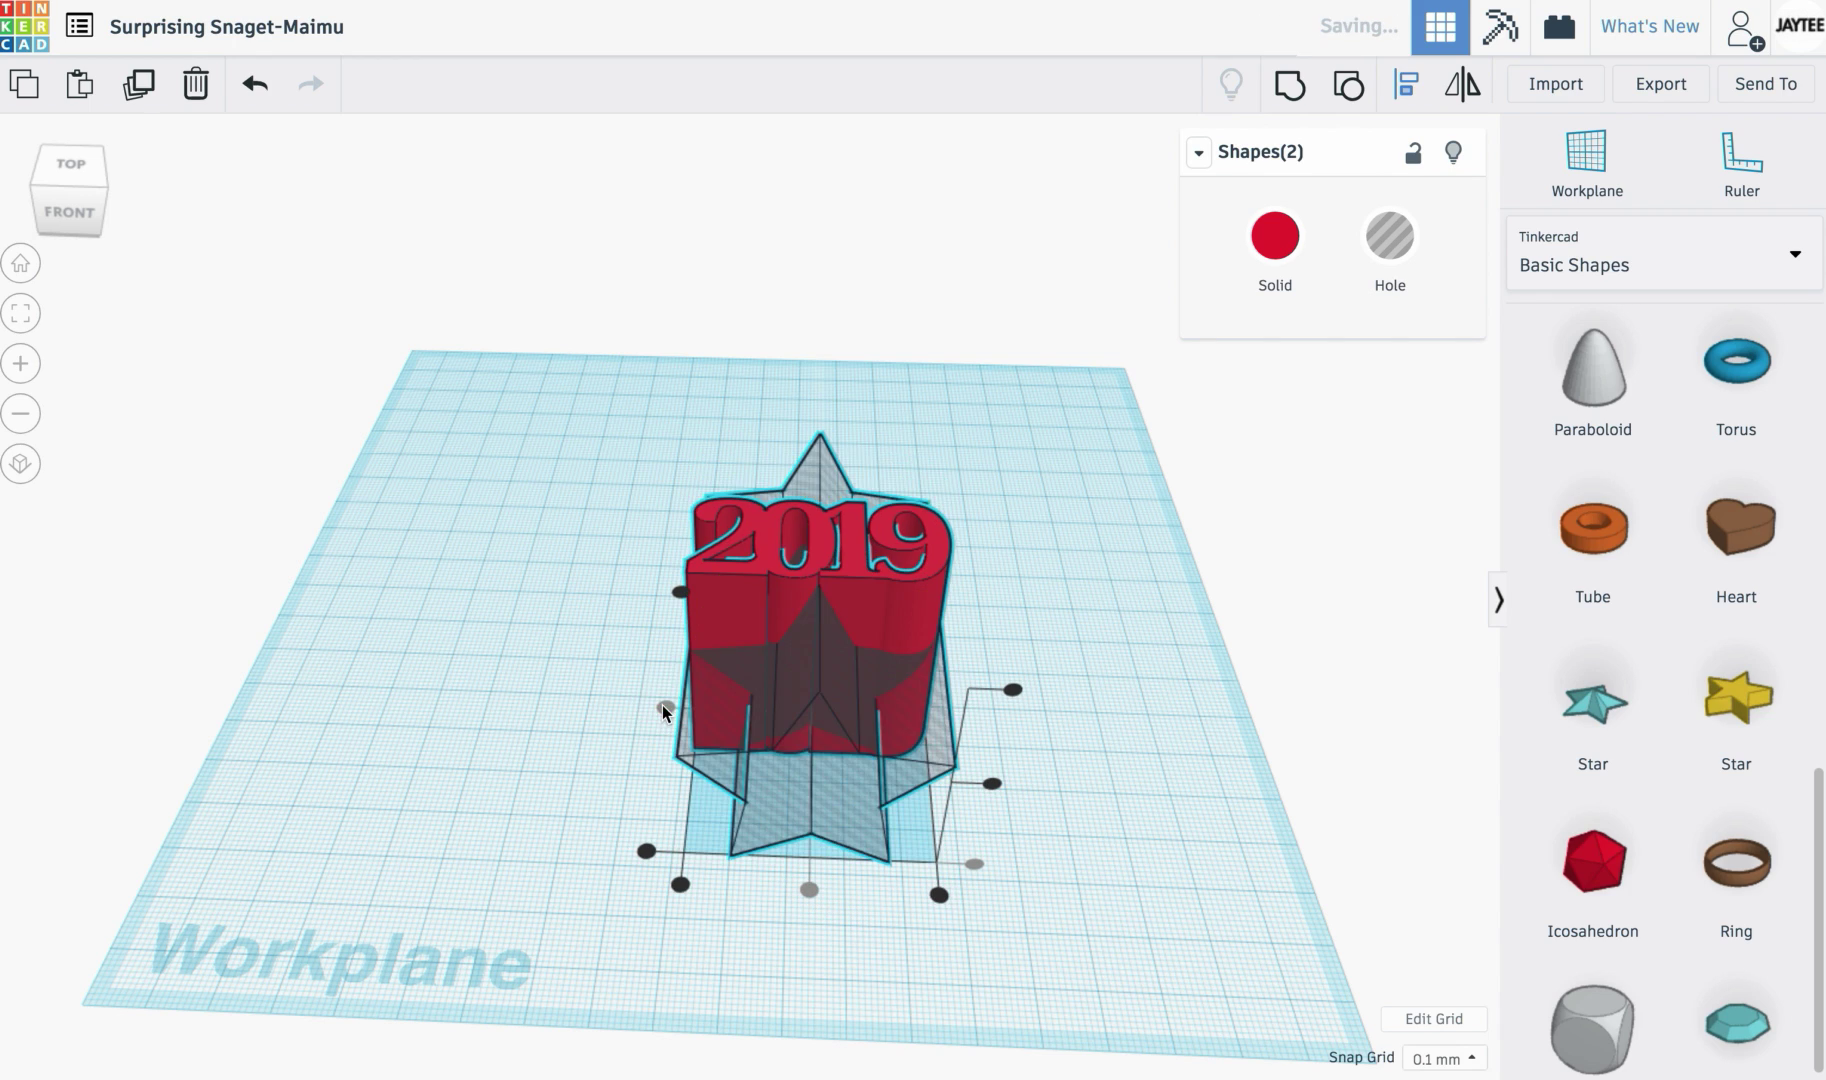
click(990, 783)
click(1184, 815)
Step: Slide the star hole back so it passes through the 2019 text
right_drag(1126, 917, 1131, 798)
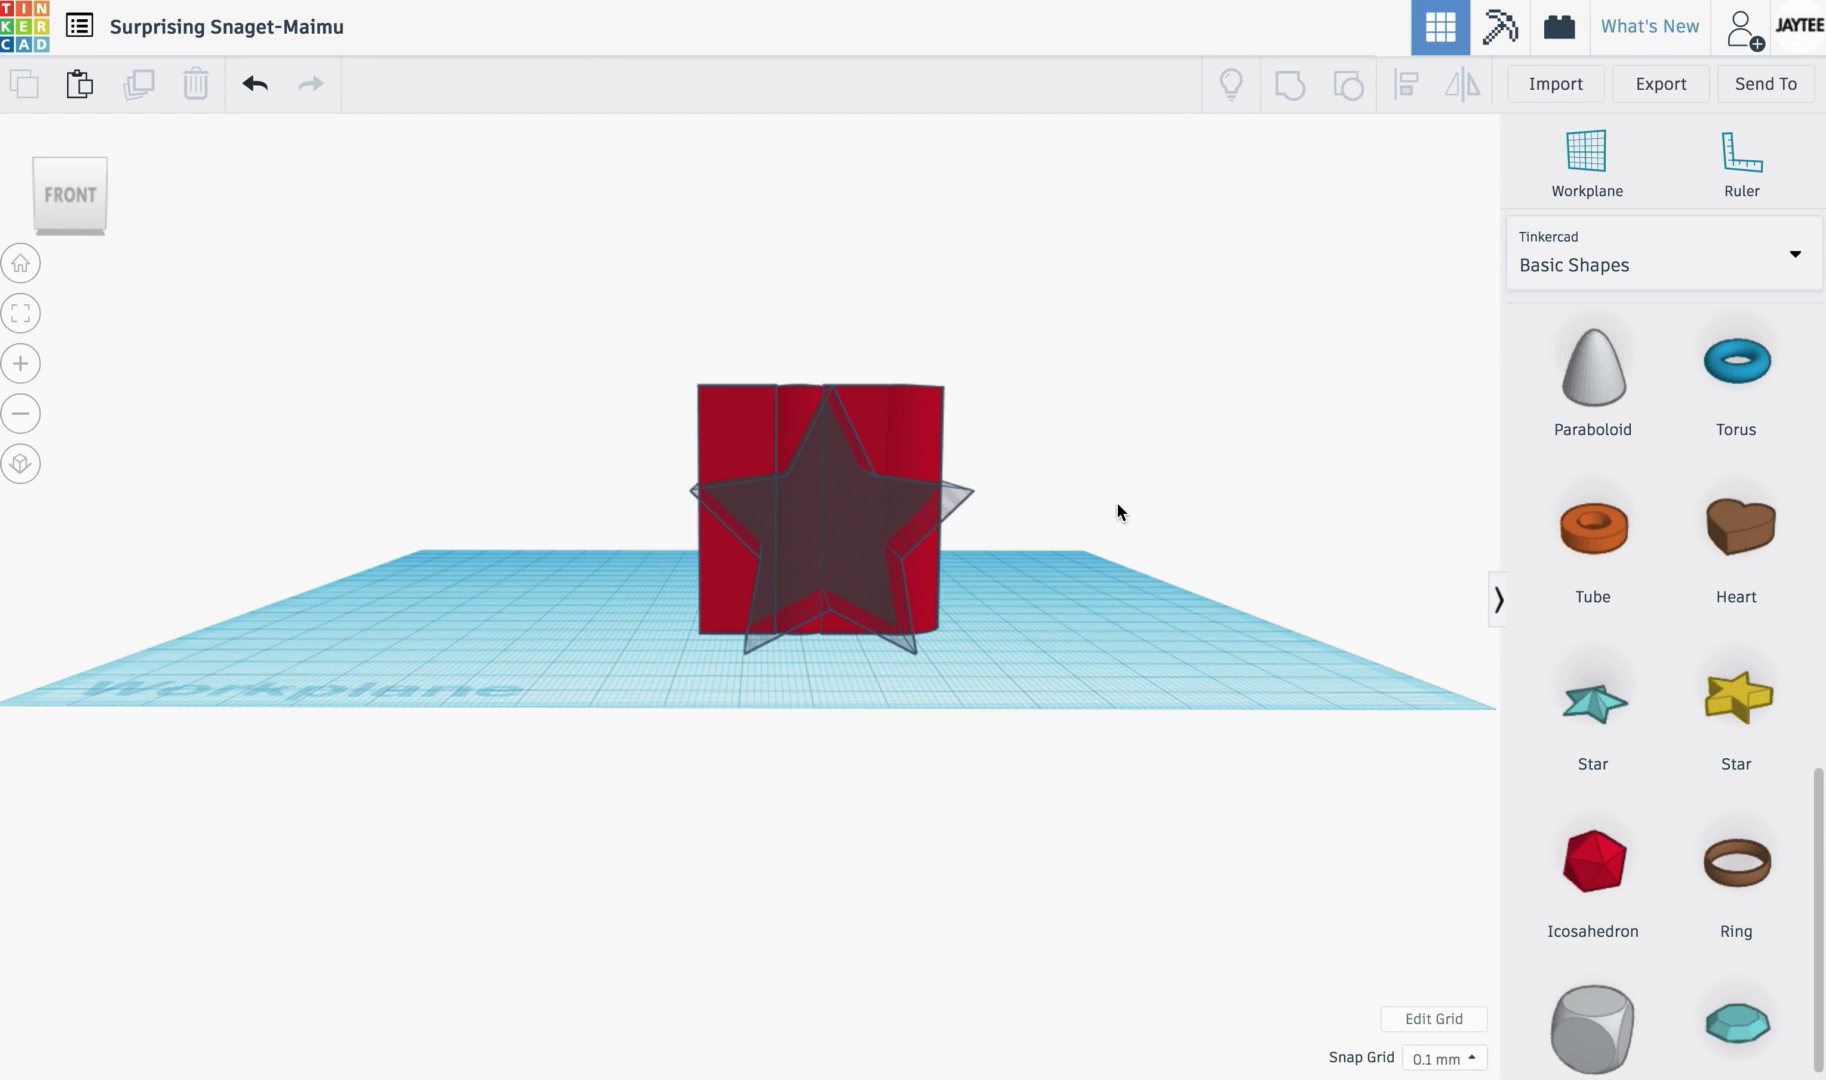
right_drag(1121, 514, 1129, 725)
click(810, 605)
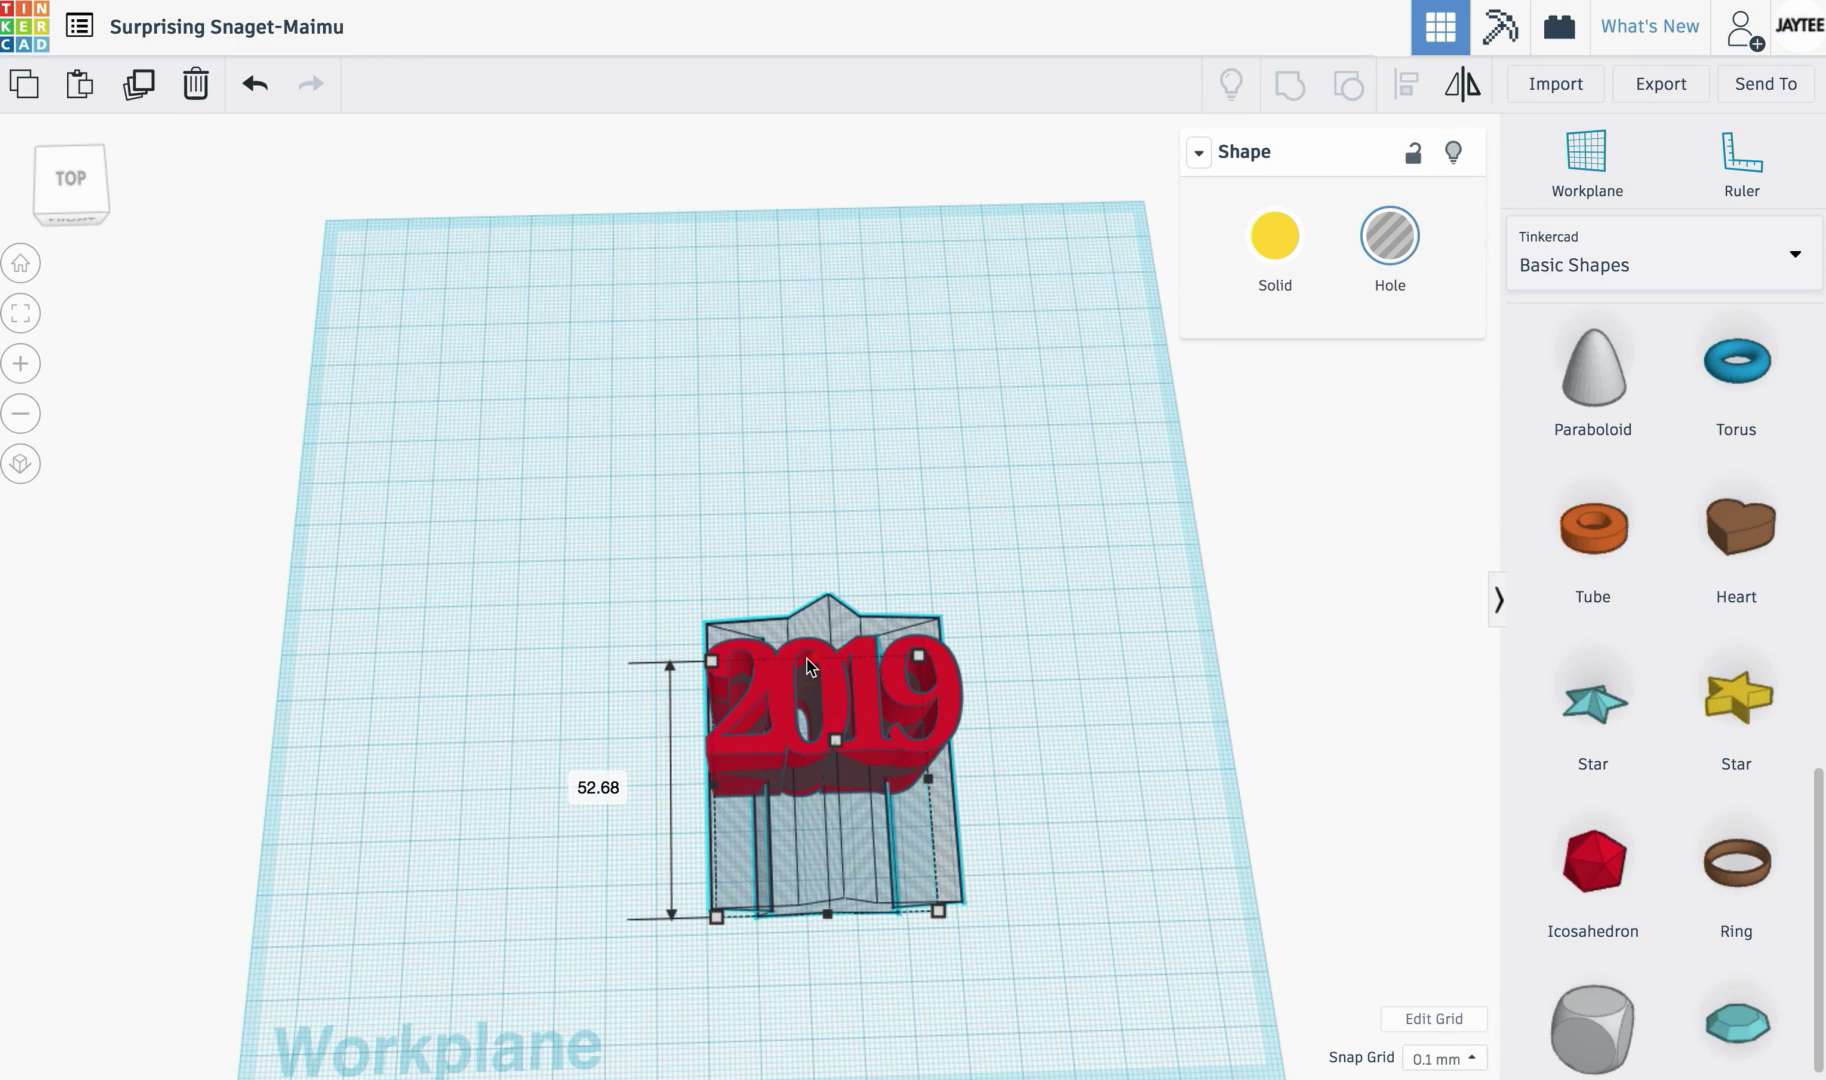
drag(827, 872, 831, 845)
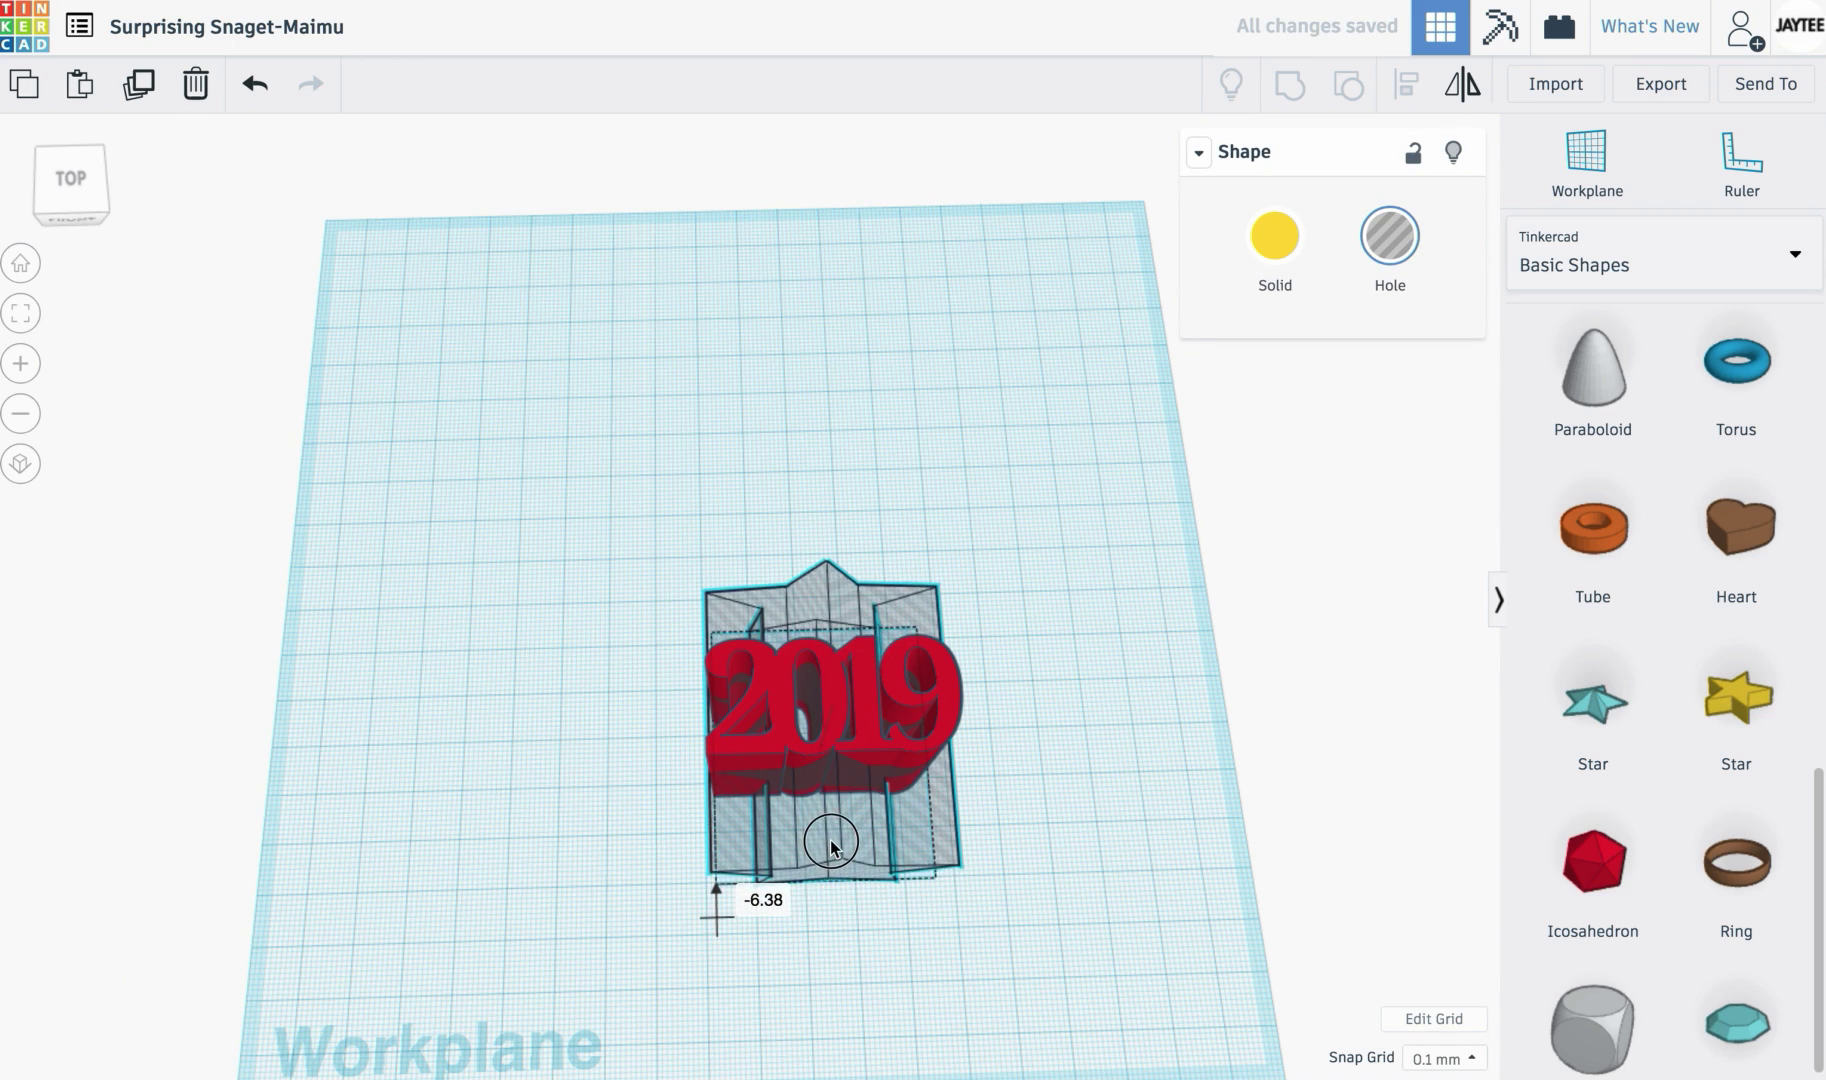
click(1085, 815)
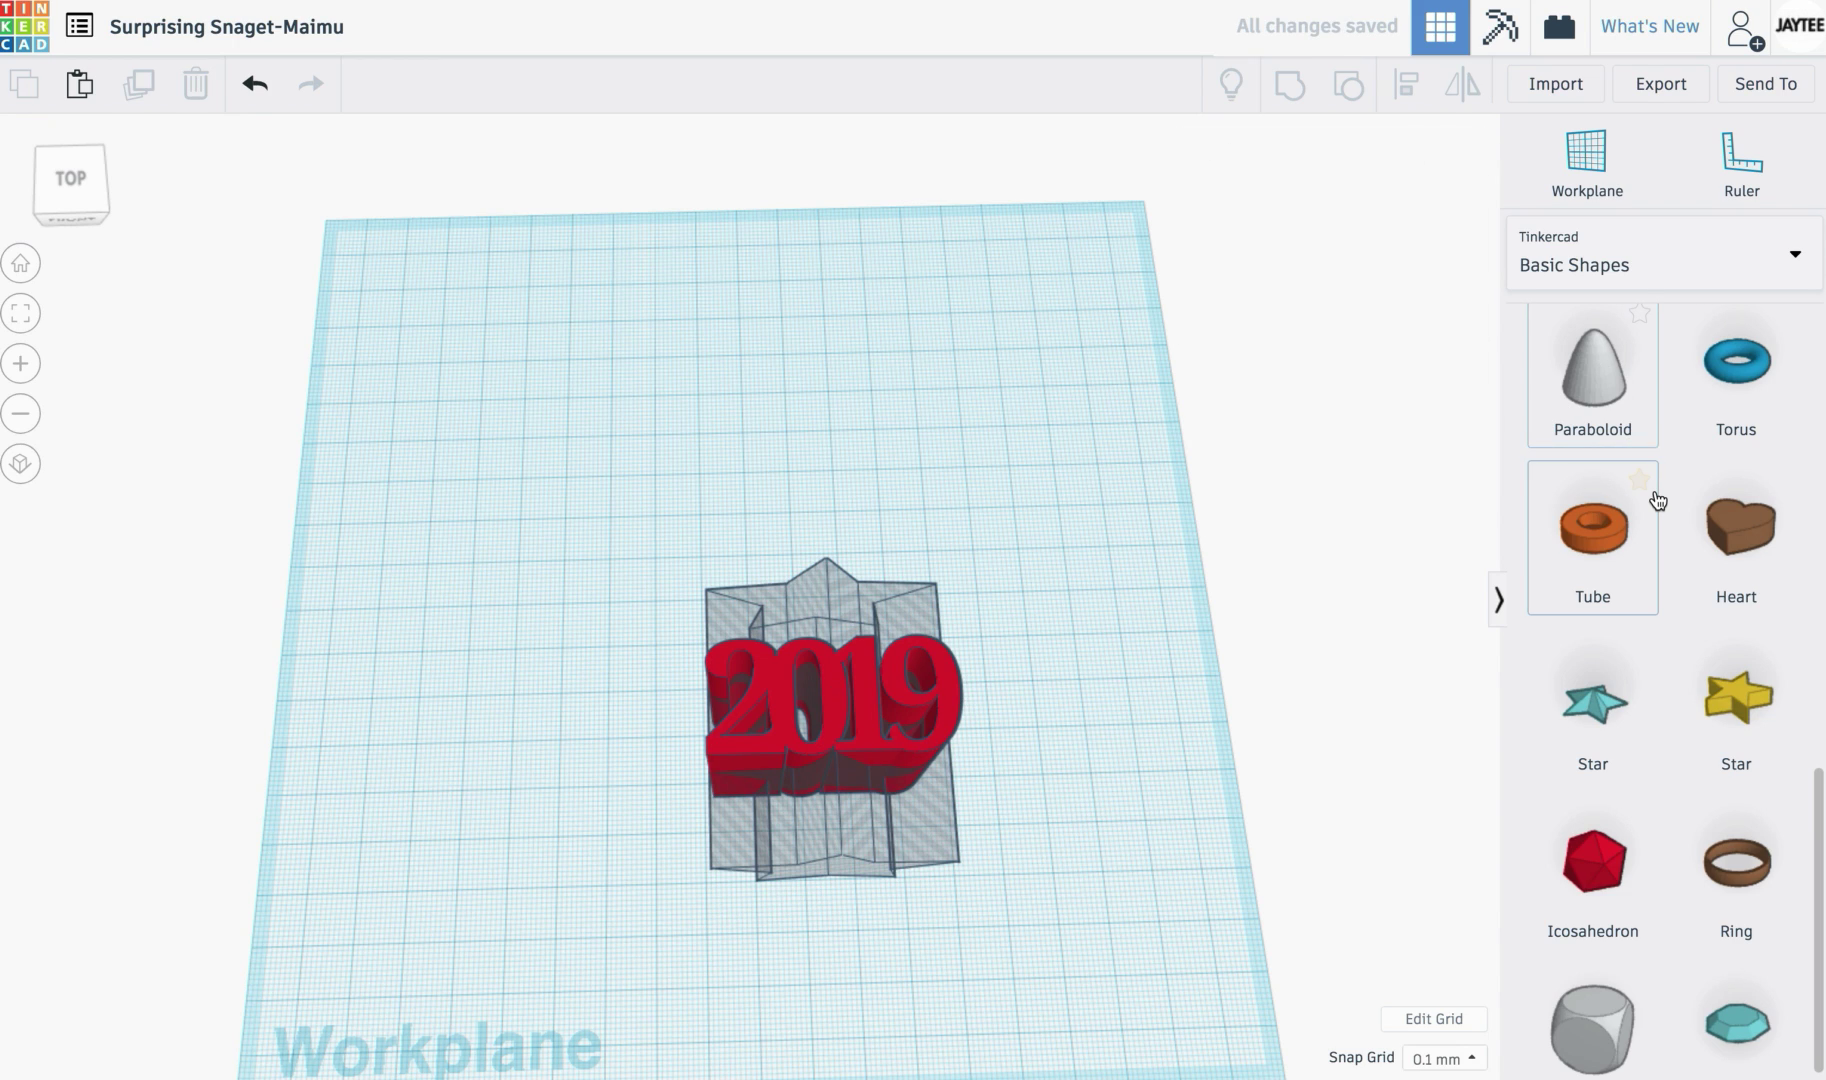
Step: Add a red box, move the star hole left beside the text, and enlarge the box
scroll(1655, 500, up, 10)
scroll(1655, 500, down, 1)
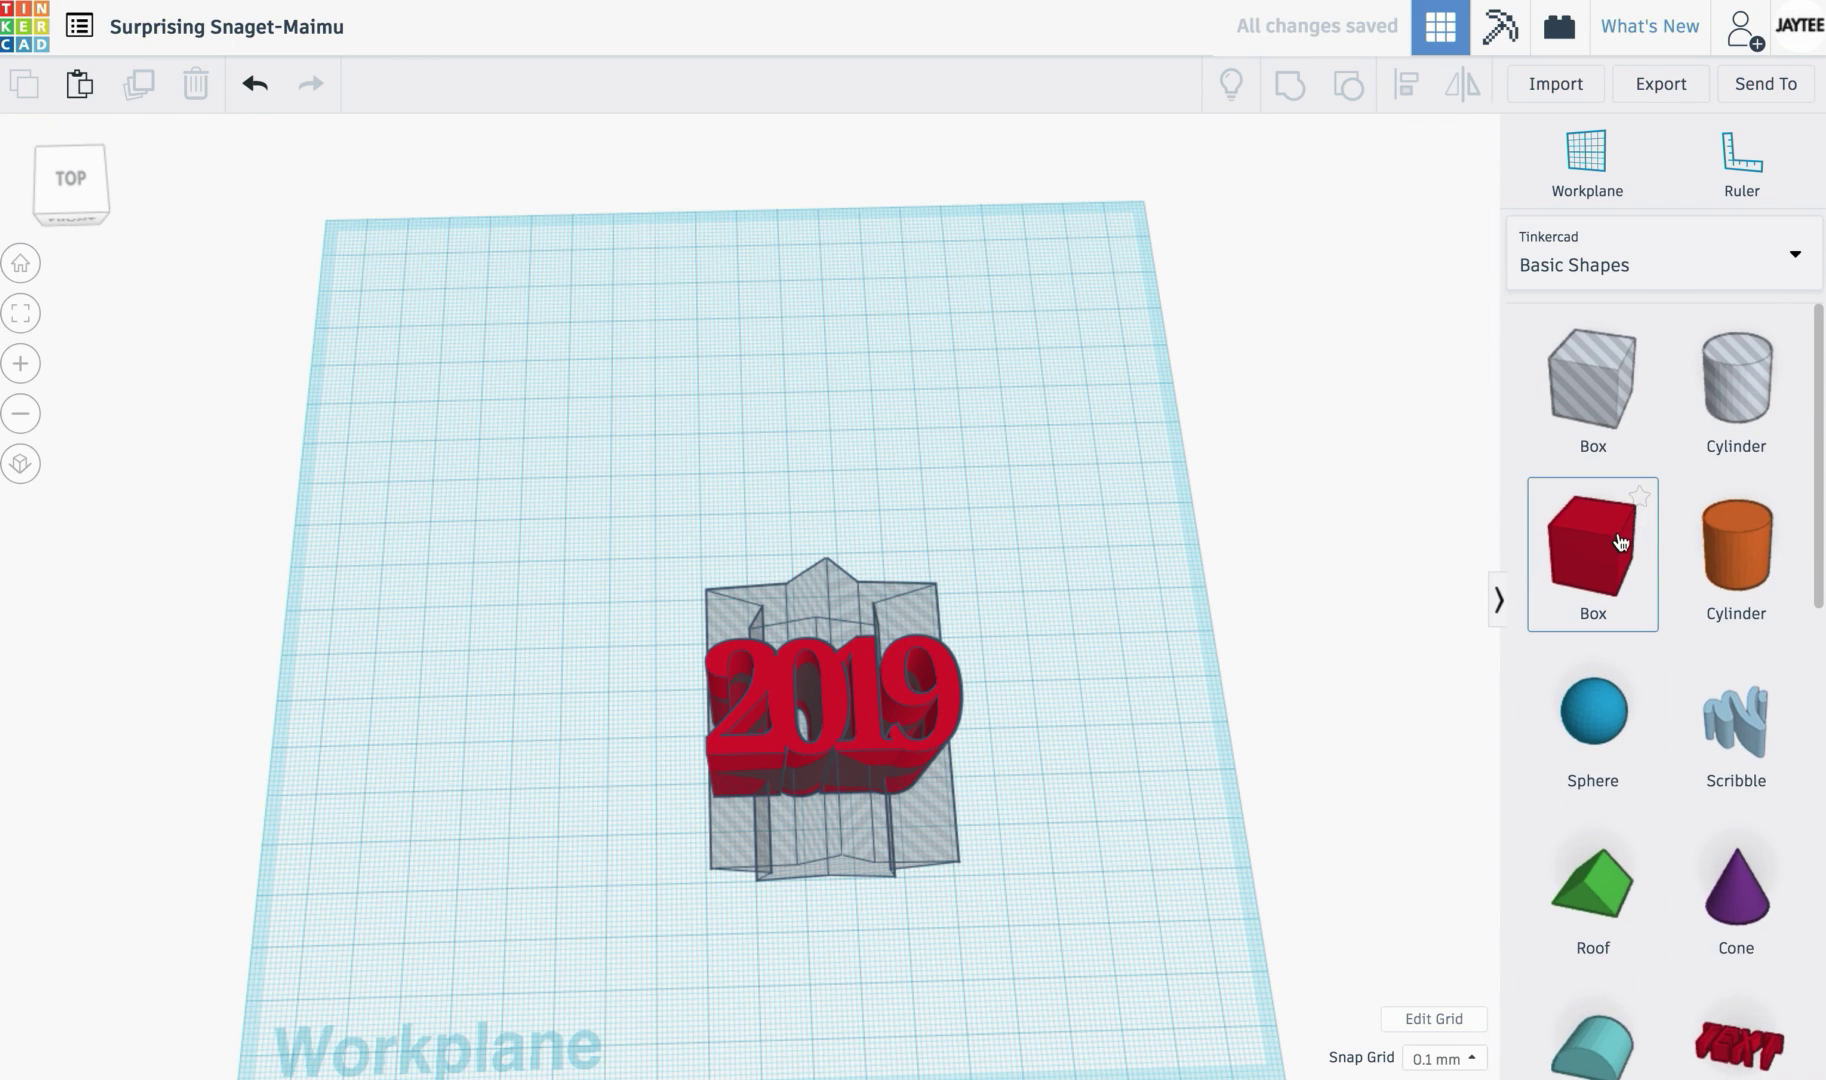
drag(1618, 540, 582, 521)
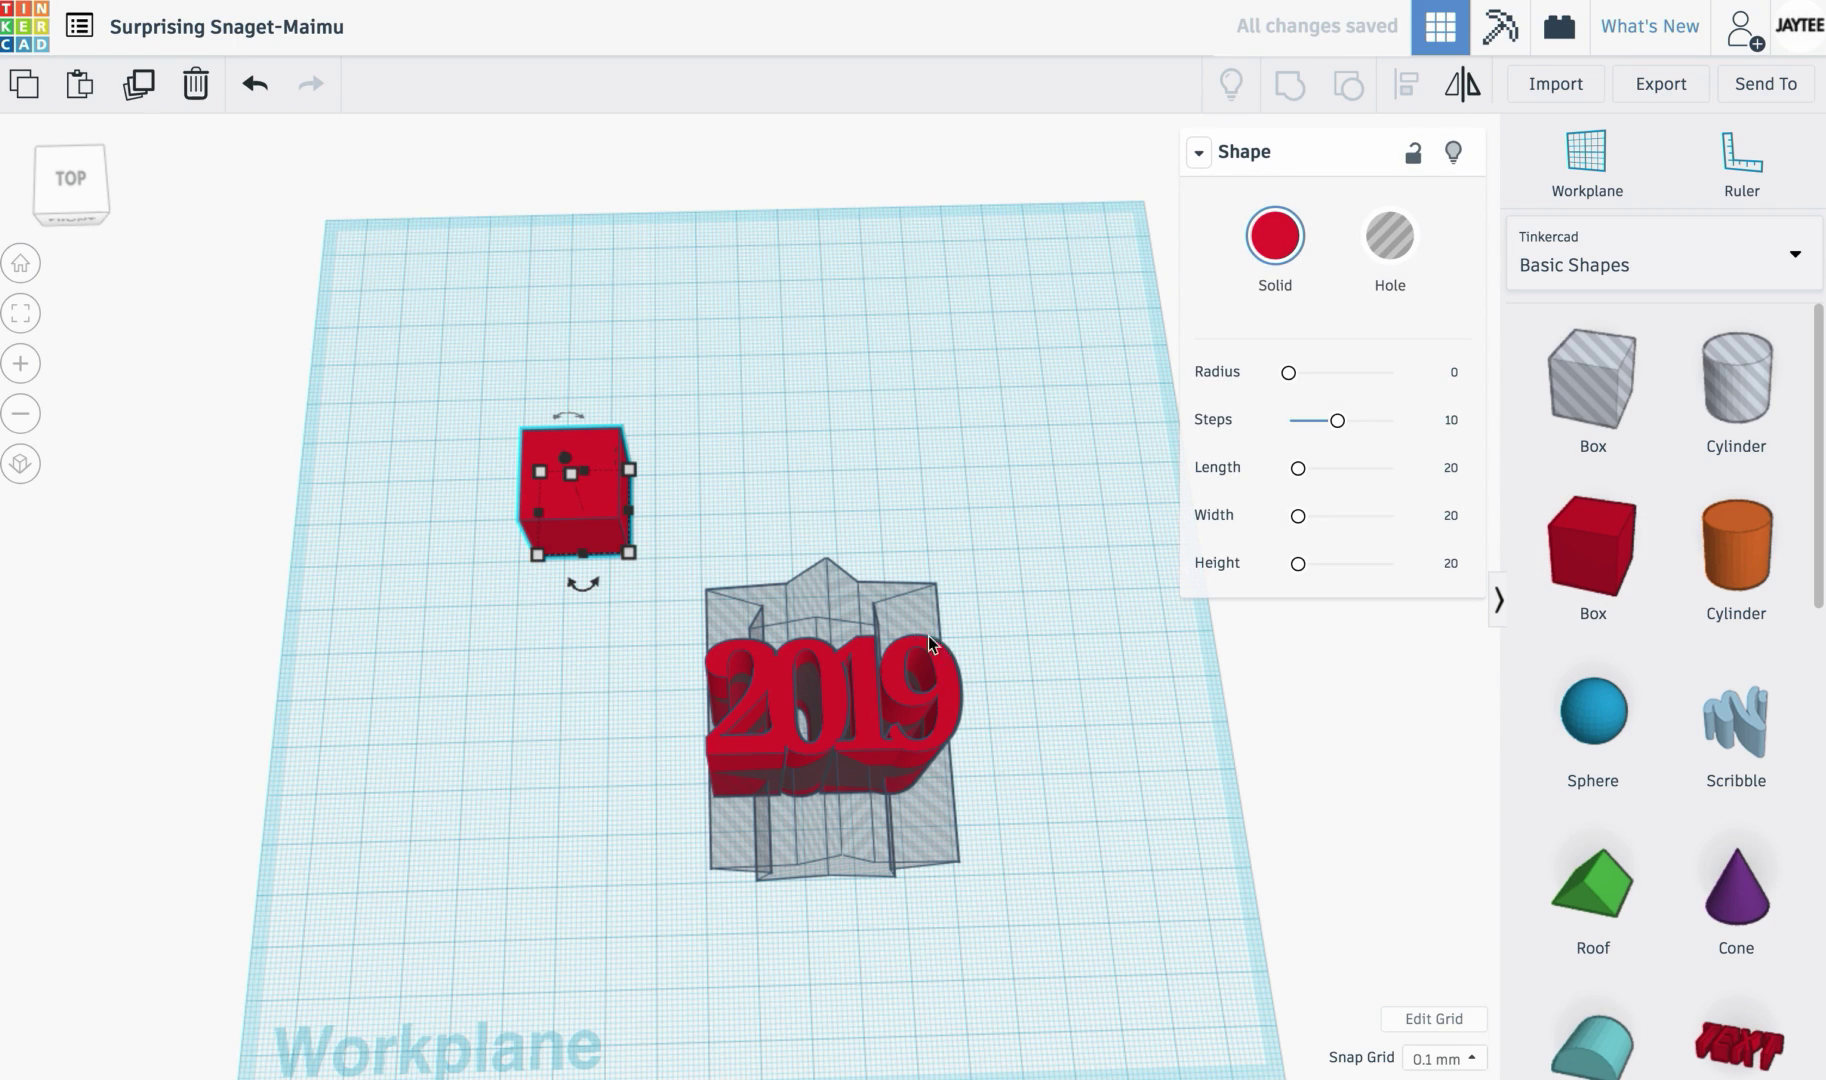
drag(857, 617, 590, 620)
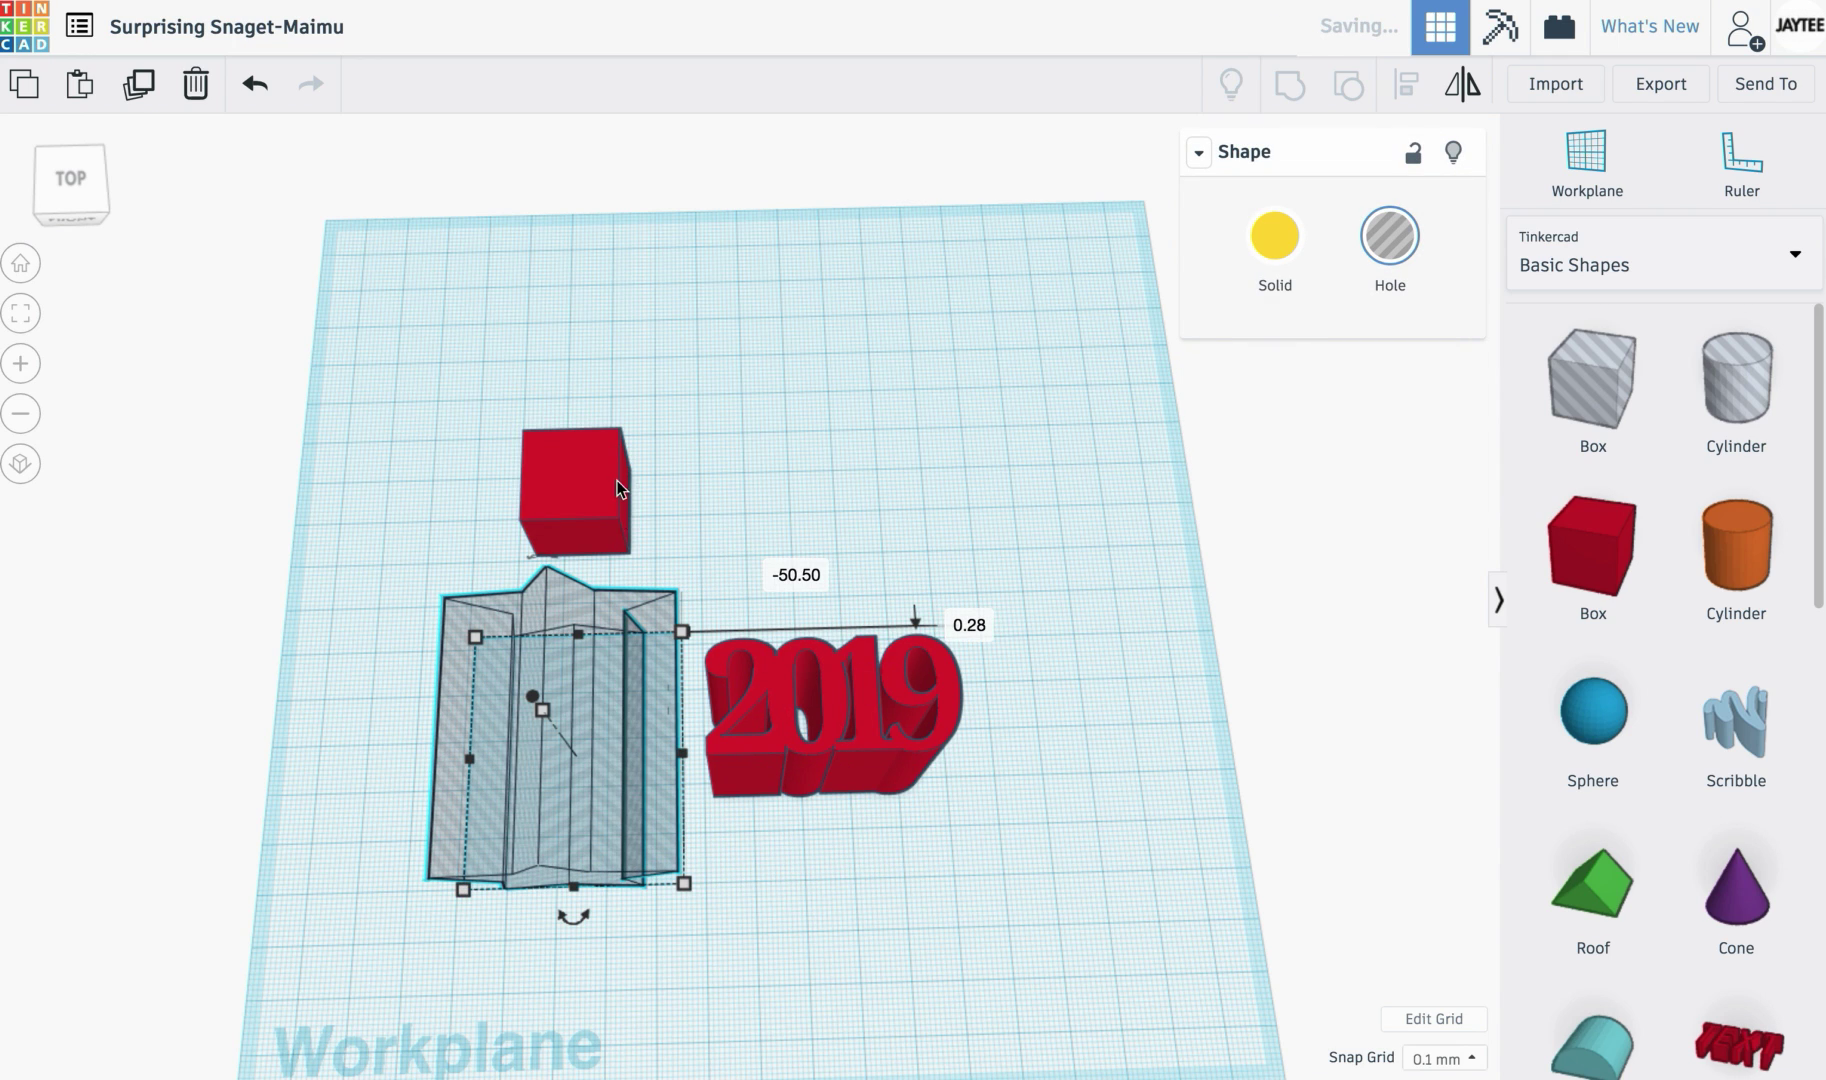
drag(585, 481, 410, 452)
drag(457, 528, 670, 856)
Step: Select the star hole and the red box together for alignment
right_drag(850, 936, 623, 765)
click(554, 712)
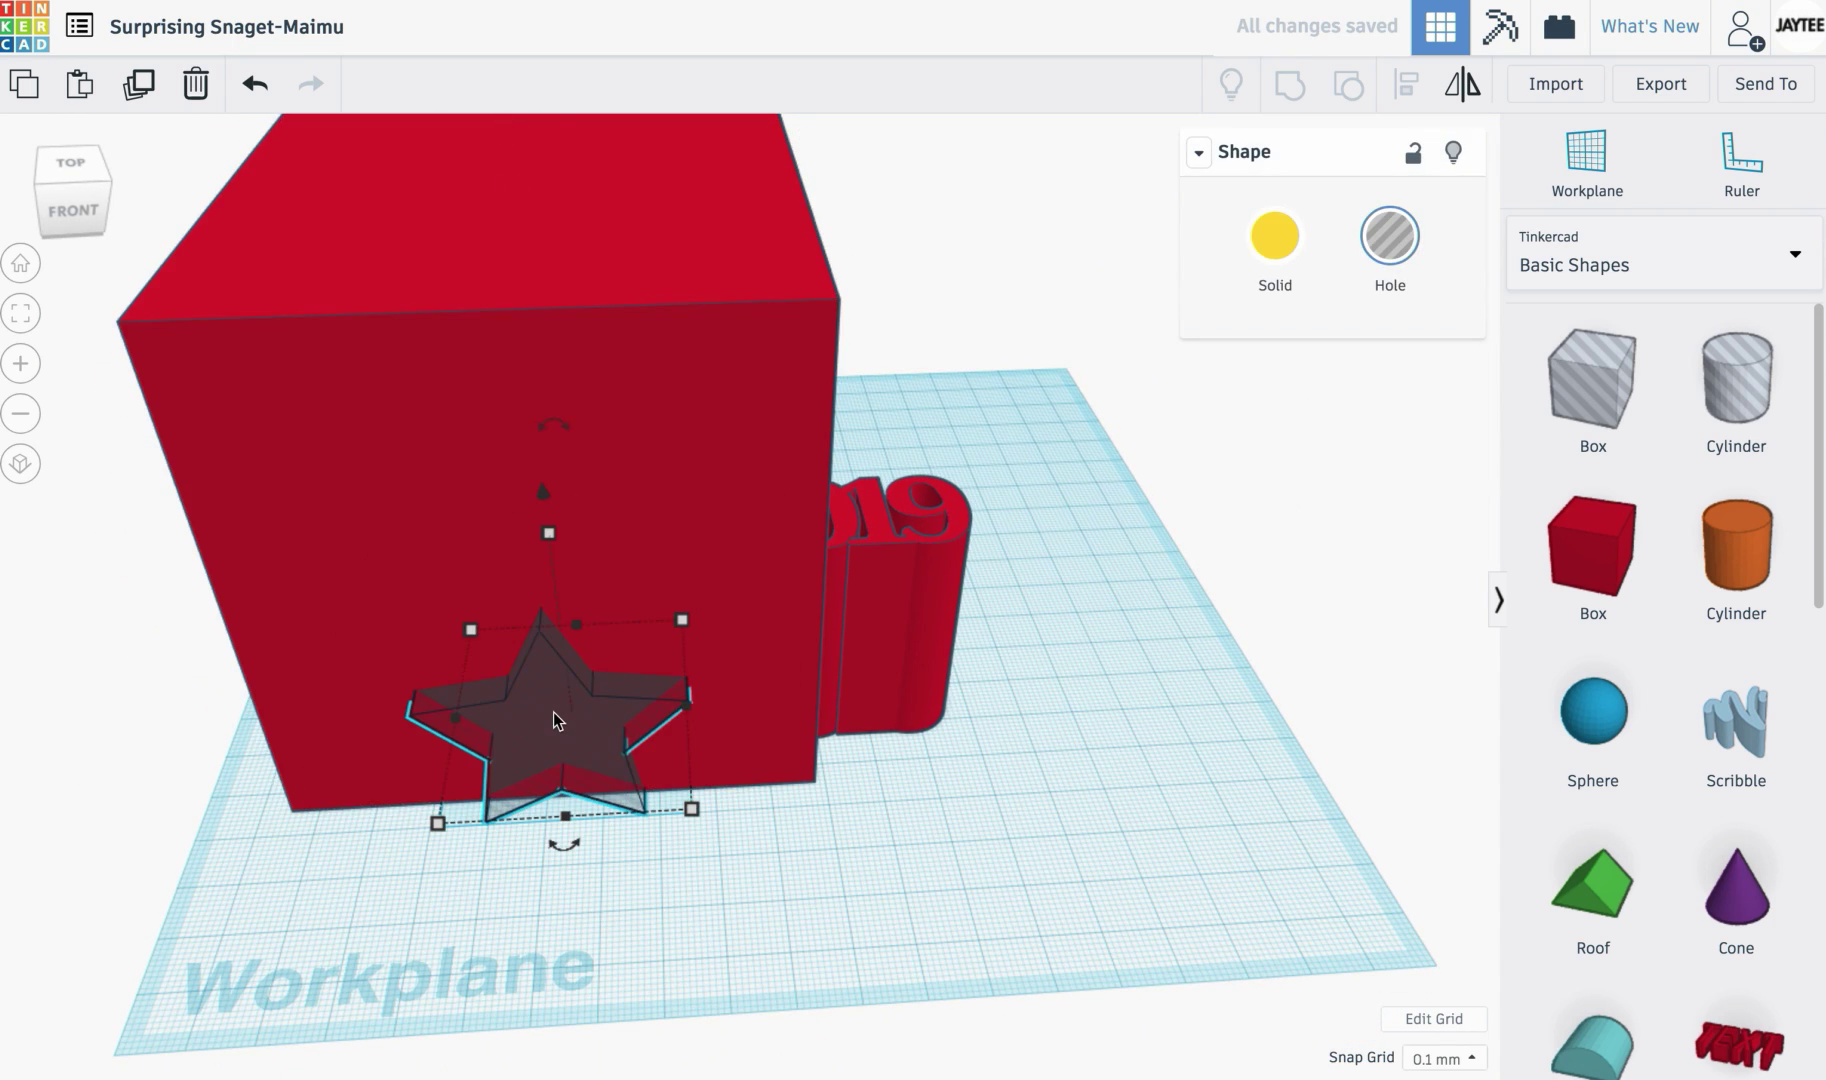
shift+click(646, 508)
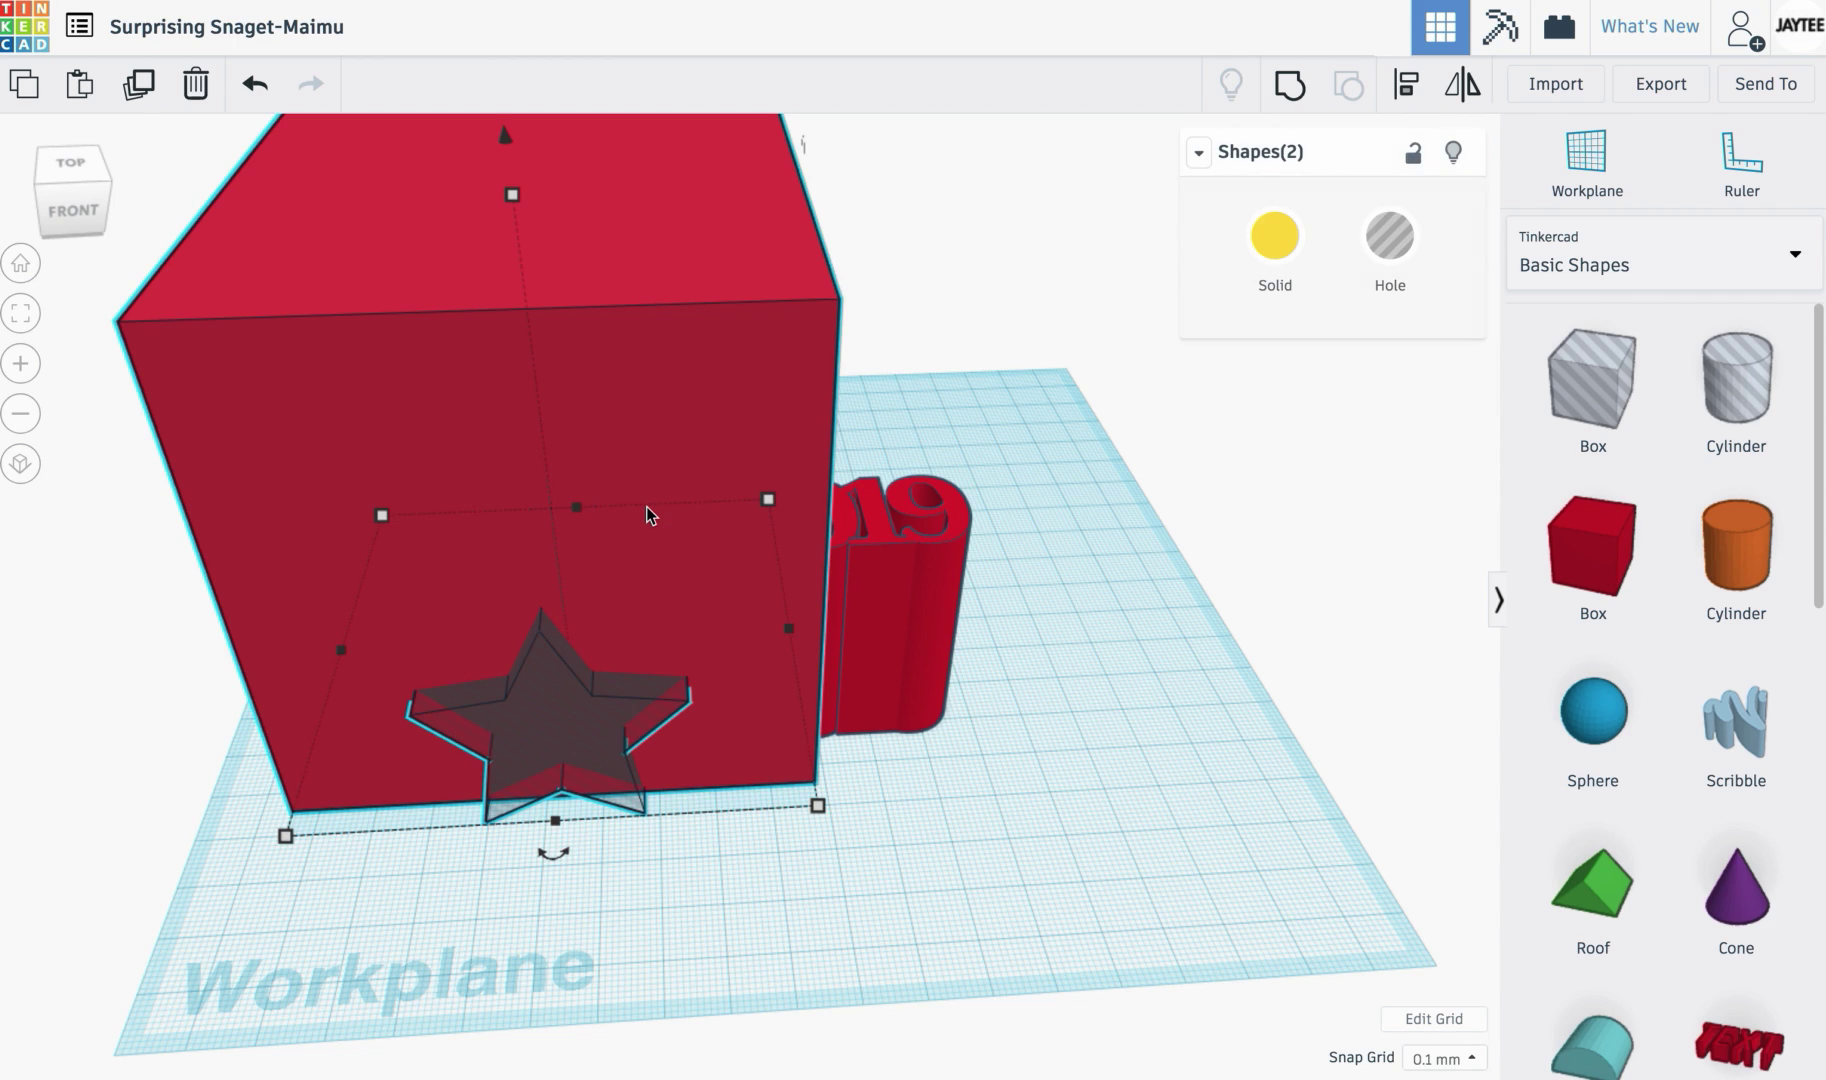
key(l)
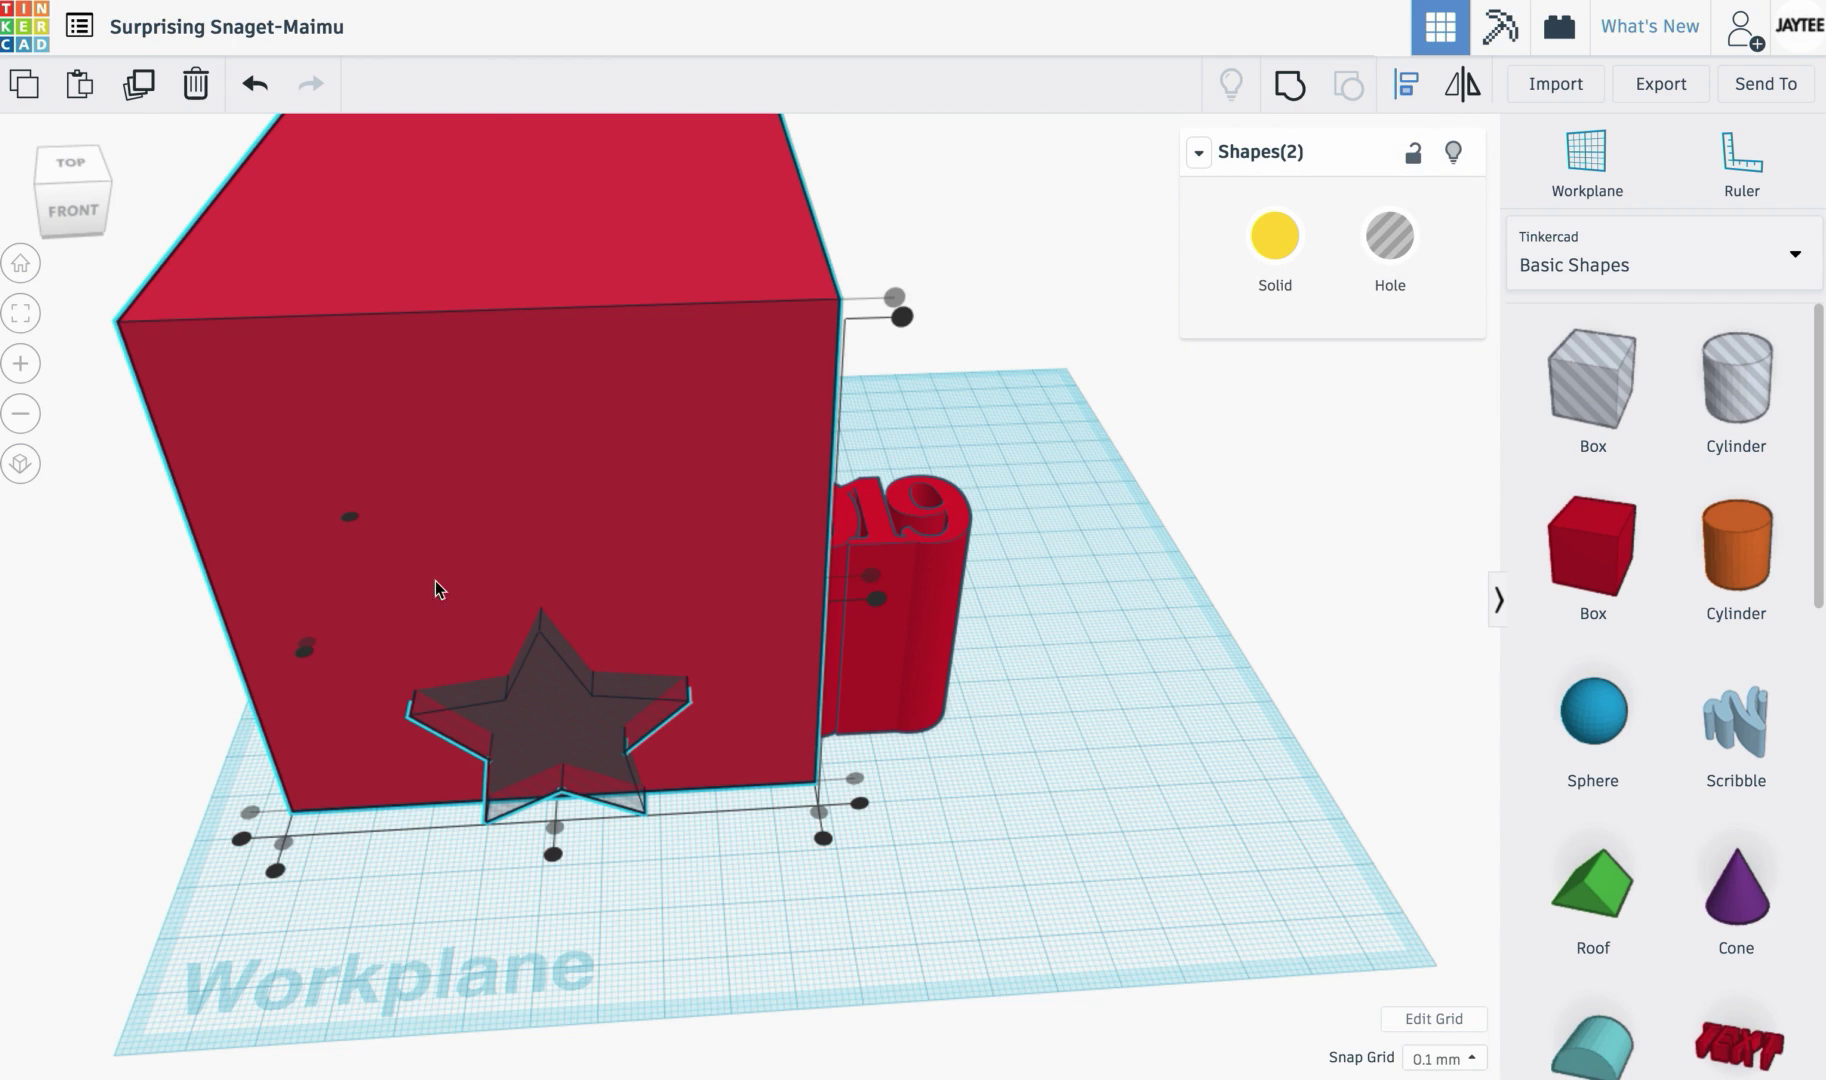
Step: Centre the star hole on the big red box along all three axes
click(303, 655)
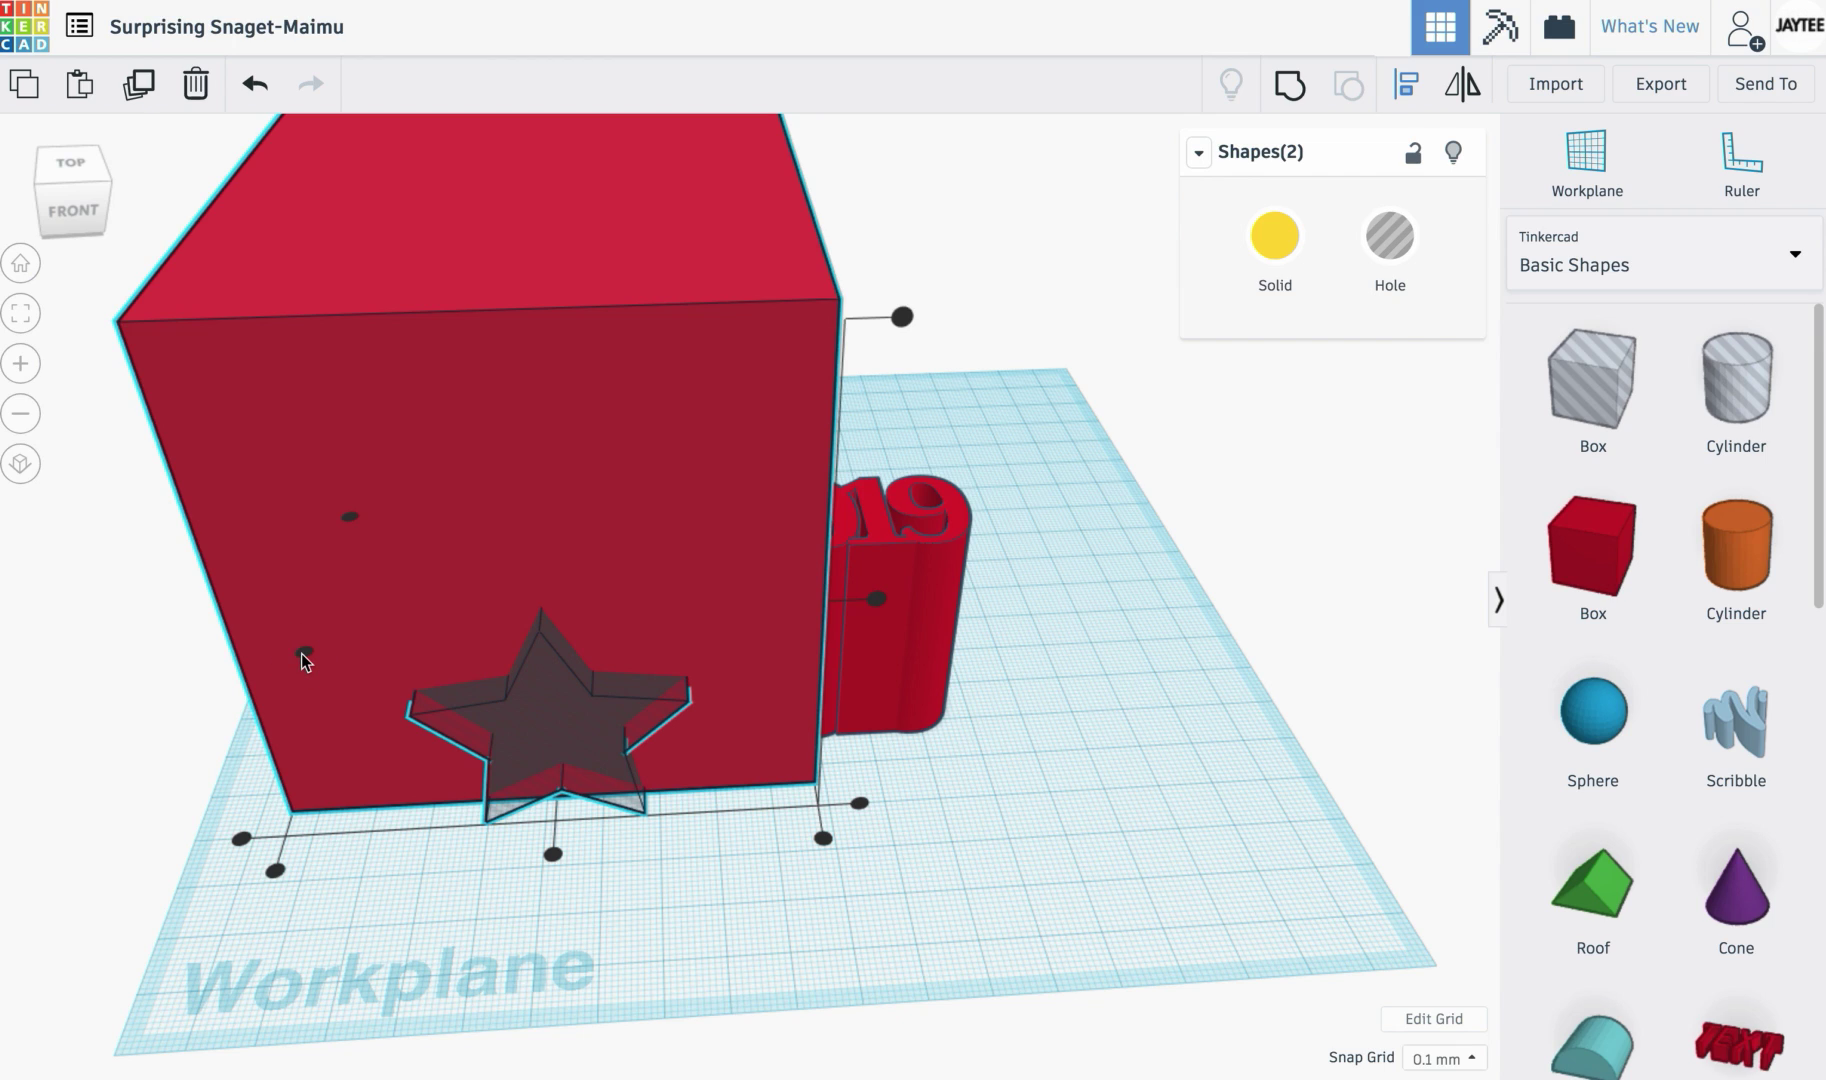
click(553, 855)
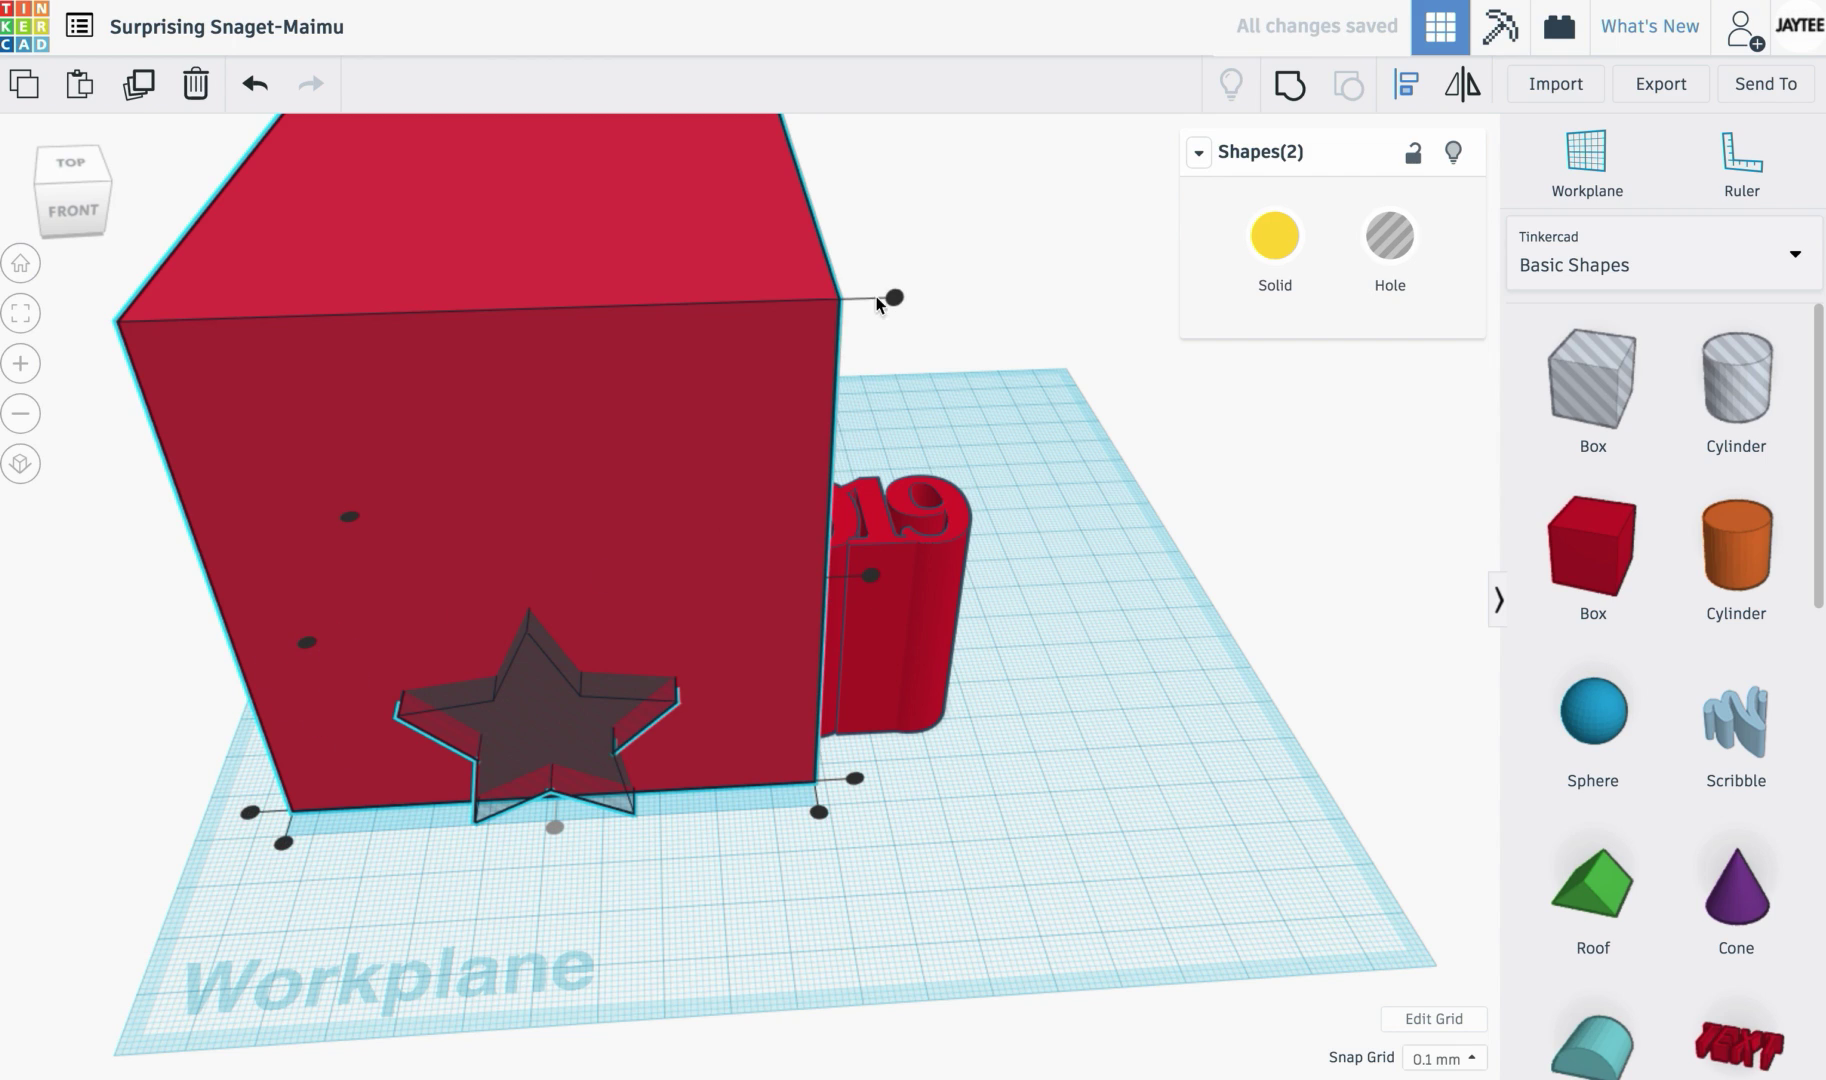
click(871, 575)
right_drag(495, 880, 872, 967)
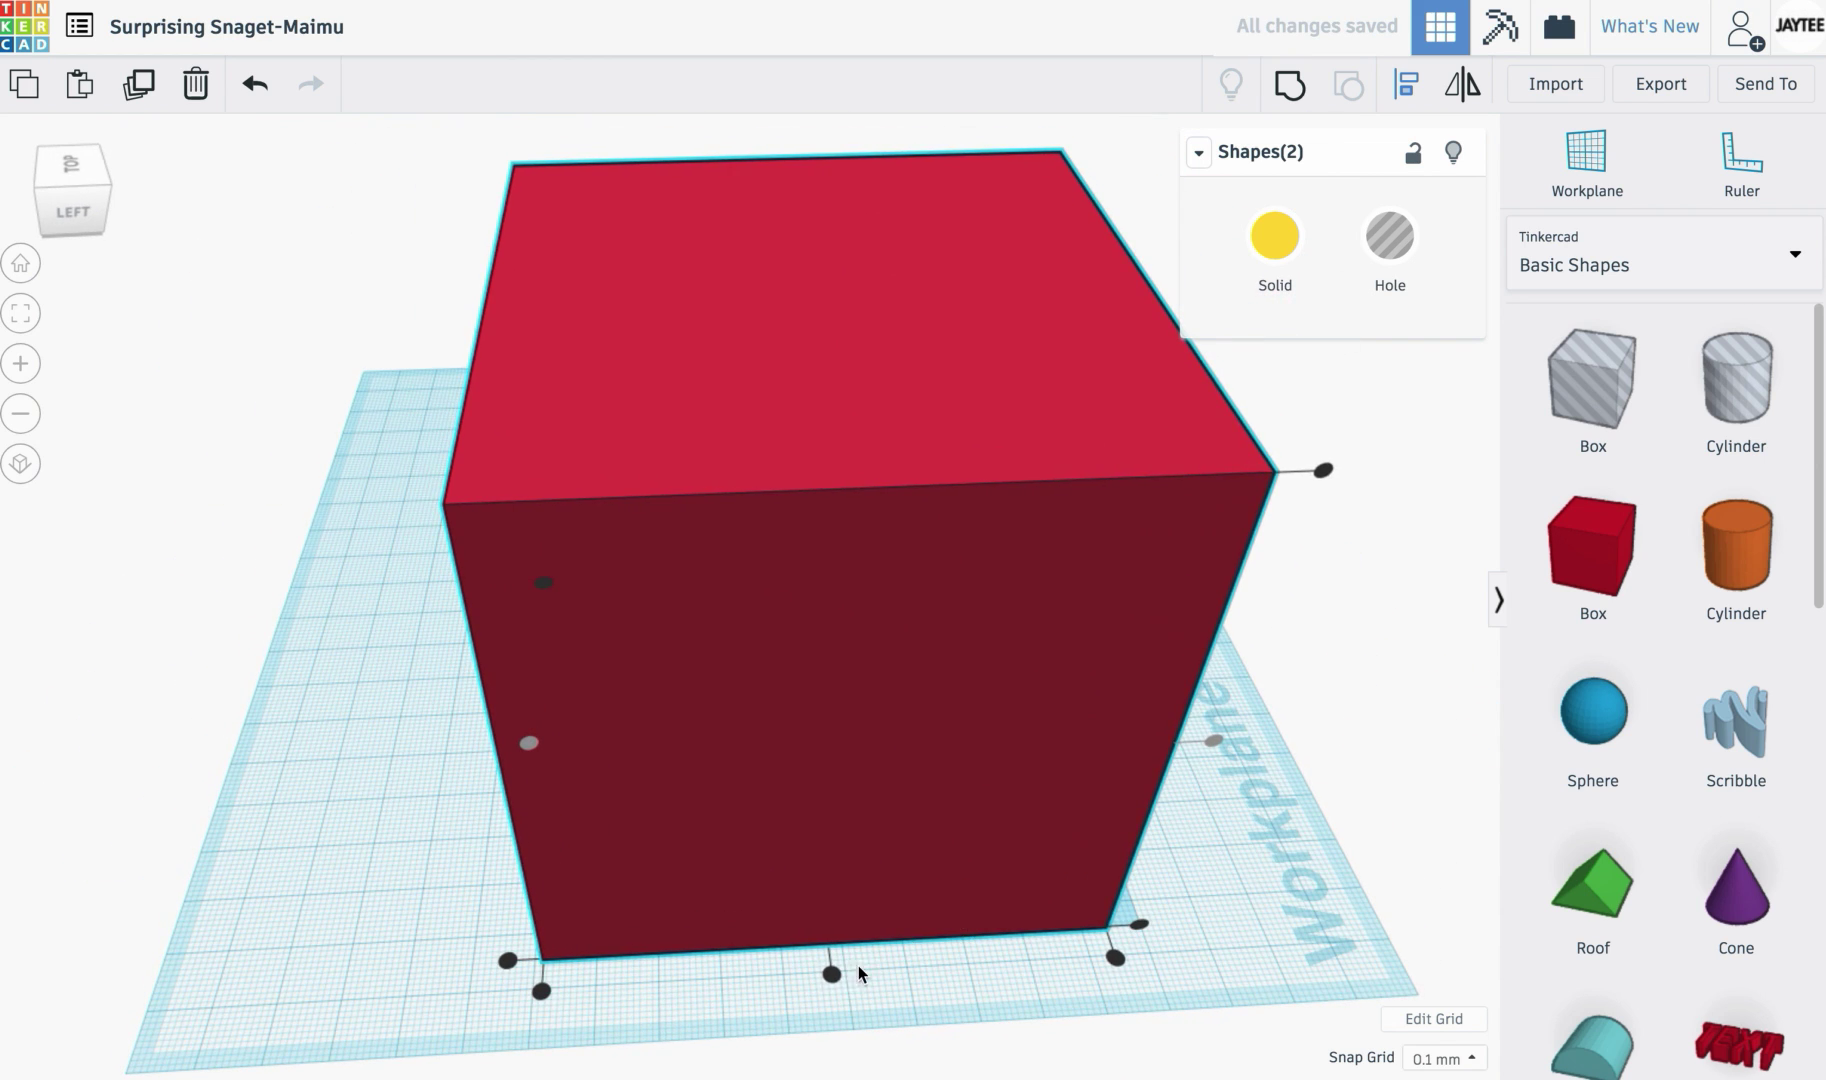
click(831, 975)
right_drag(1268, 850, 746, 872)
click(746, 872)
click(668, 506)
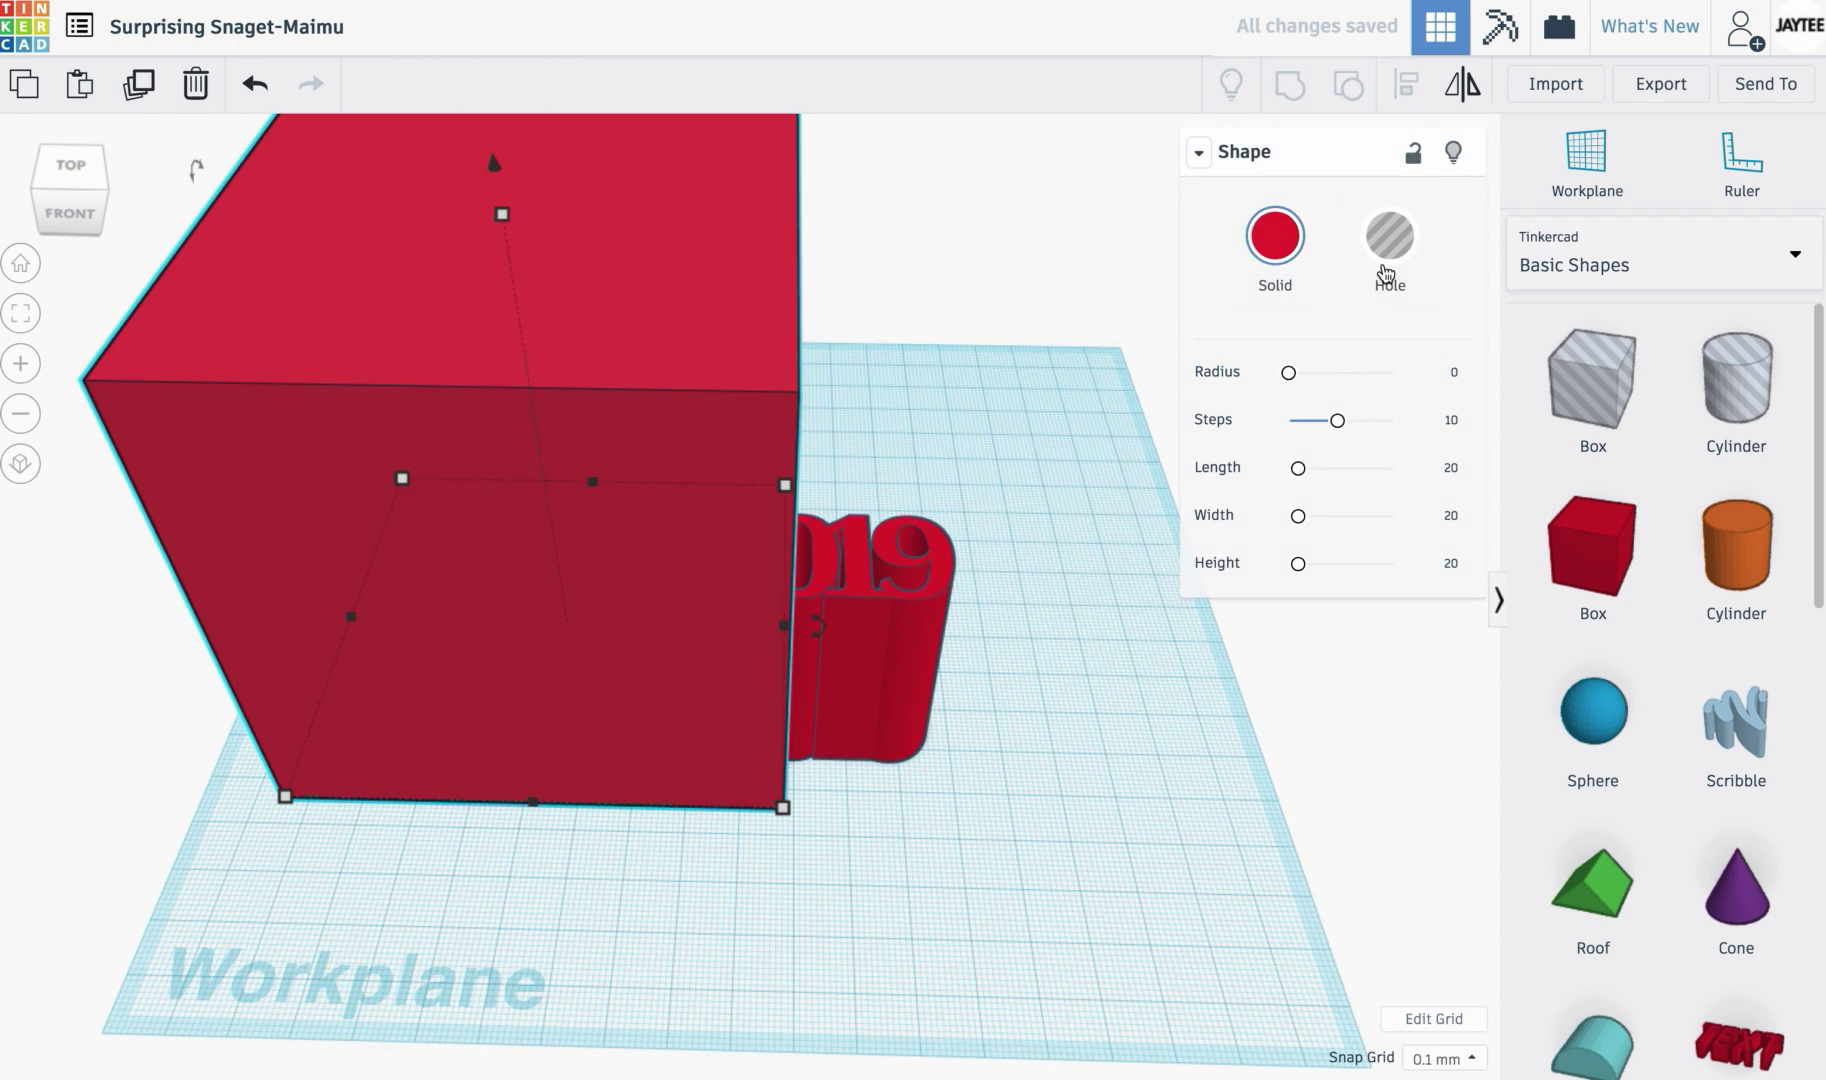
click(1389, 240)
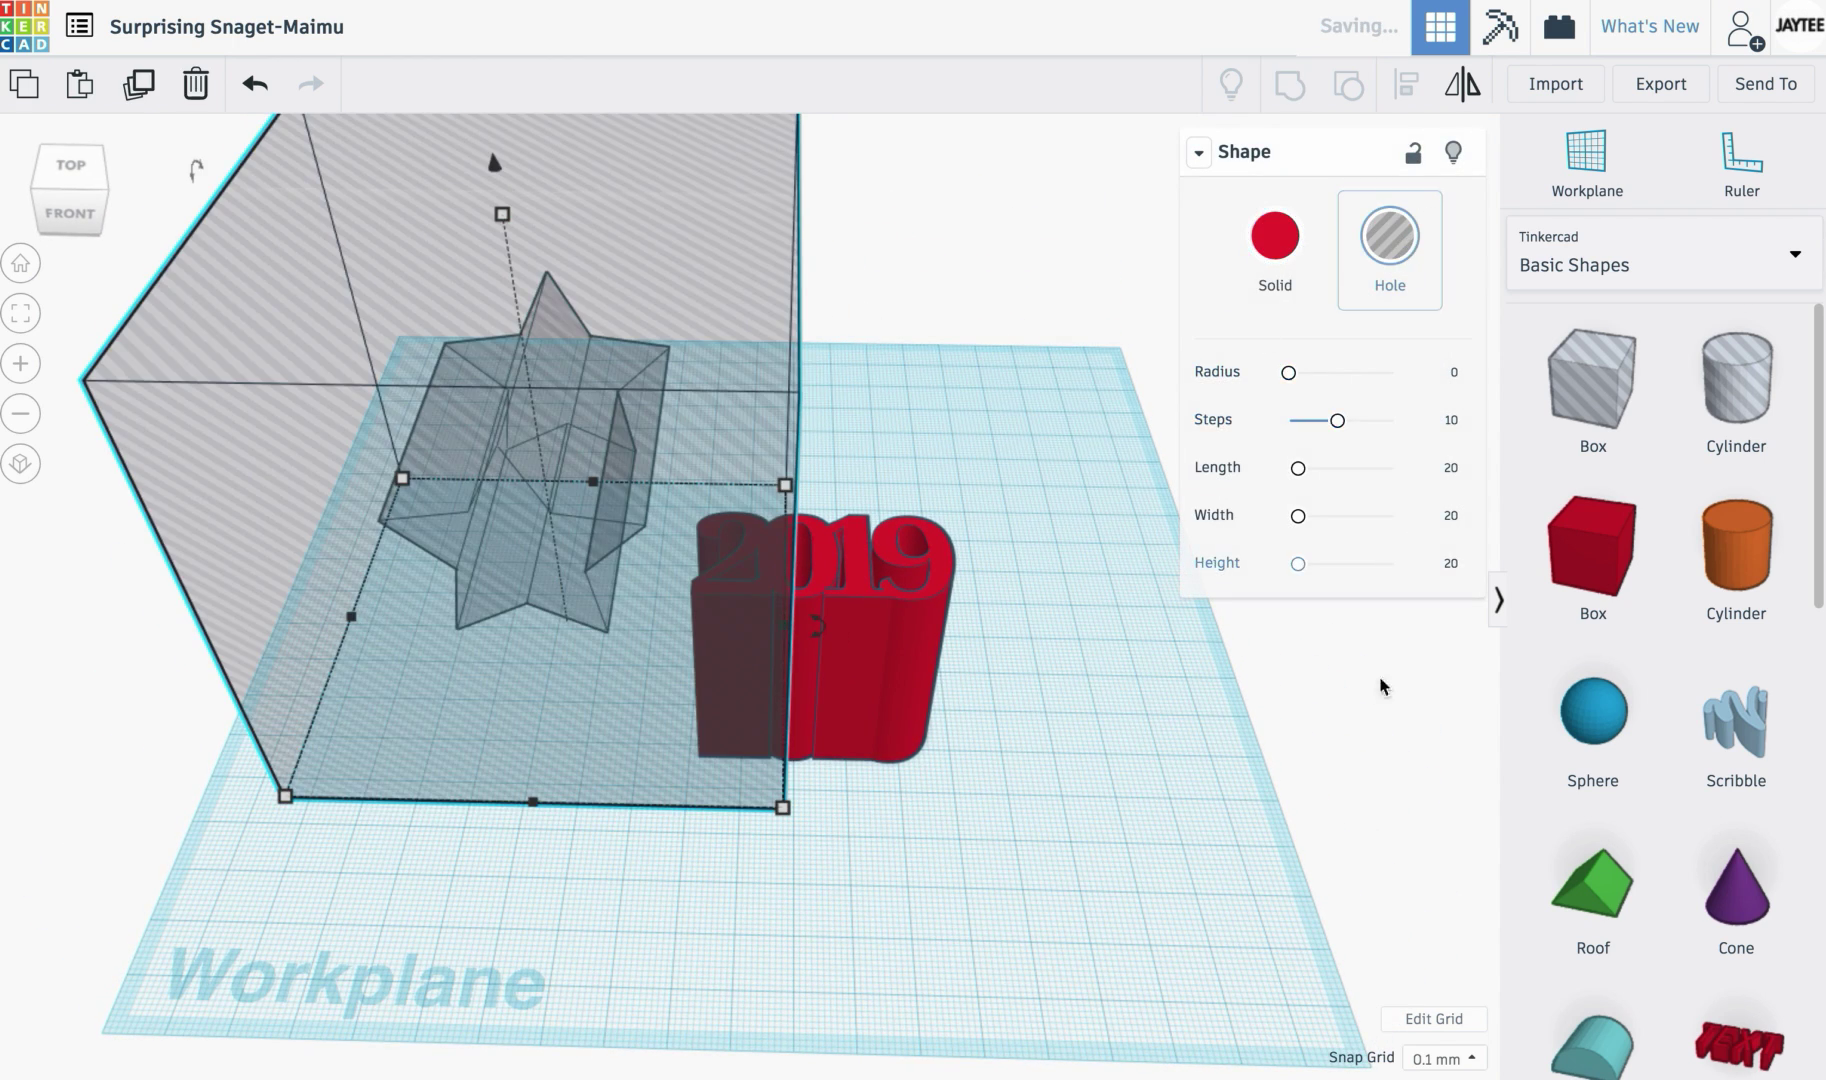
click(644, 905)
right_drag(463, 818, 420, 836)
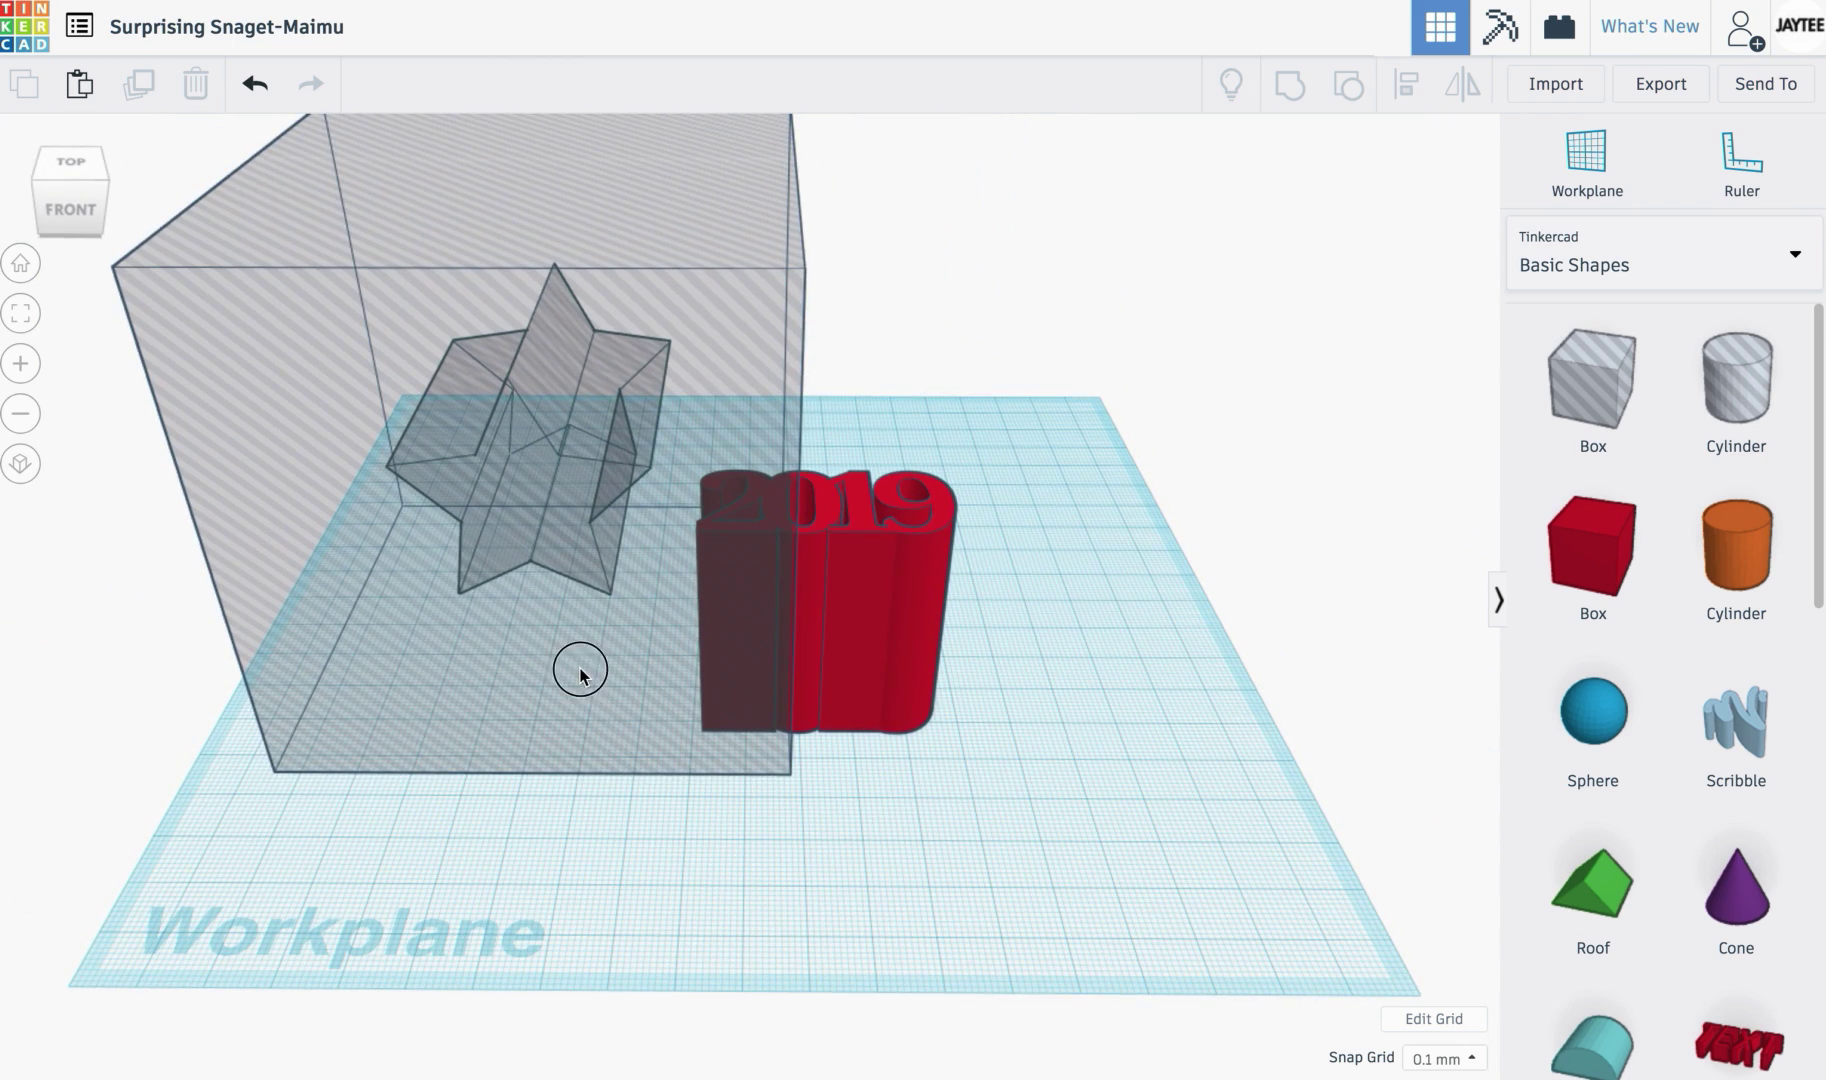
click(580, 675)
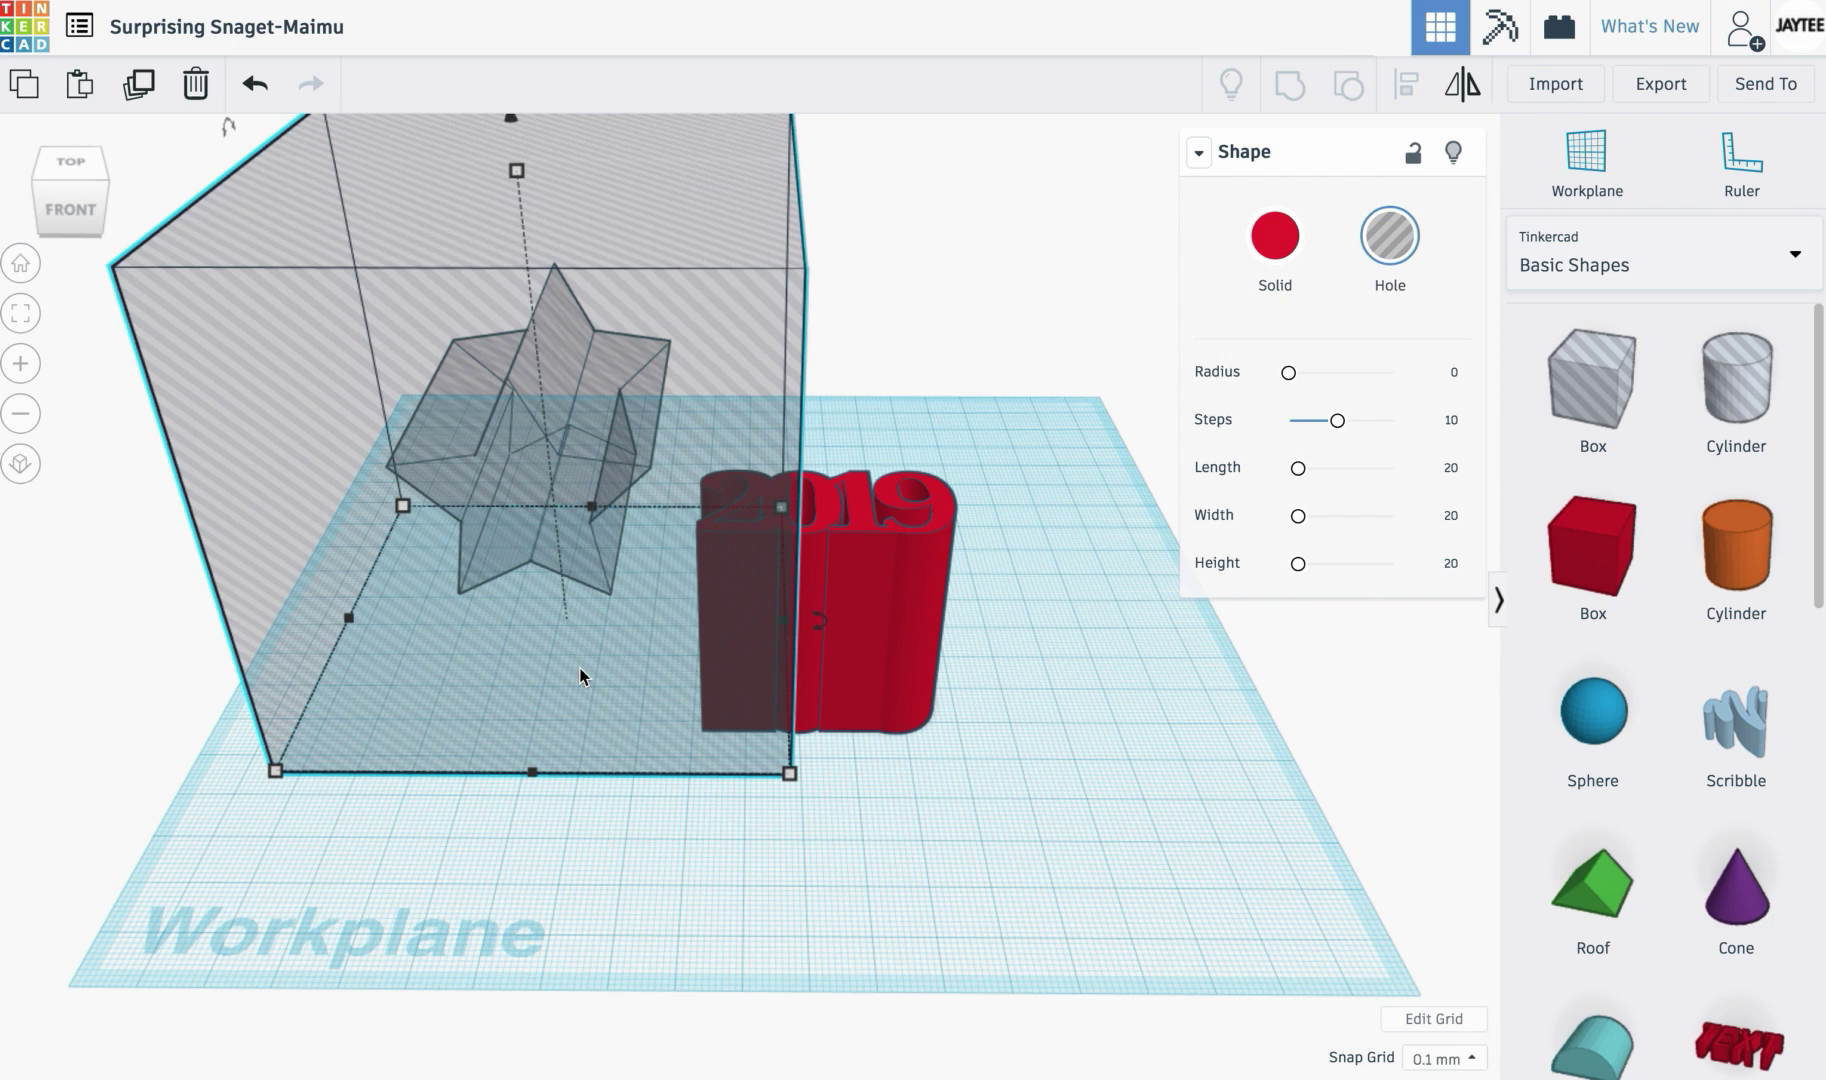
key(s)
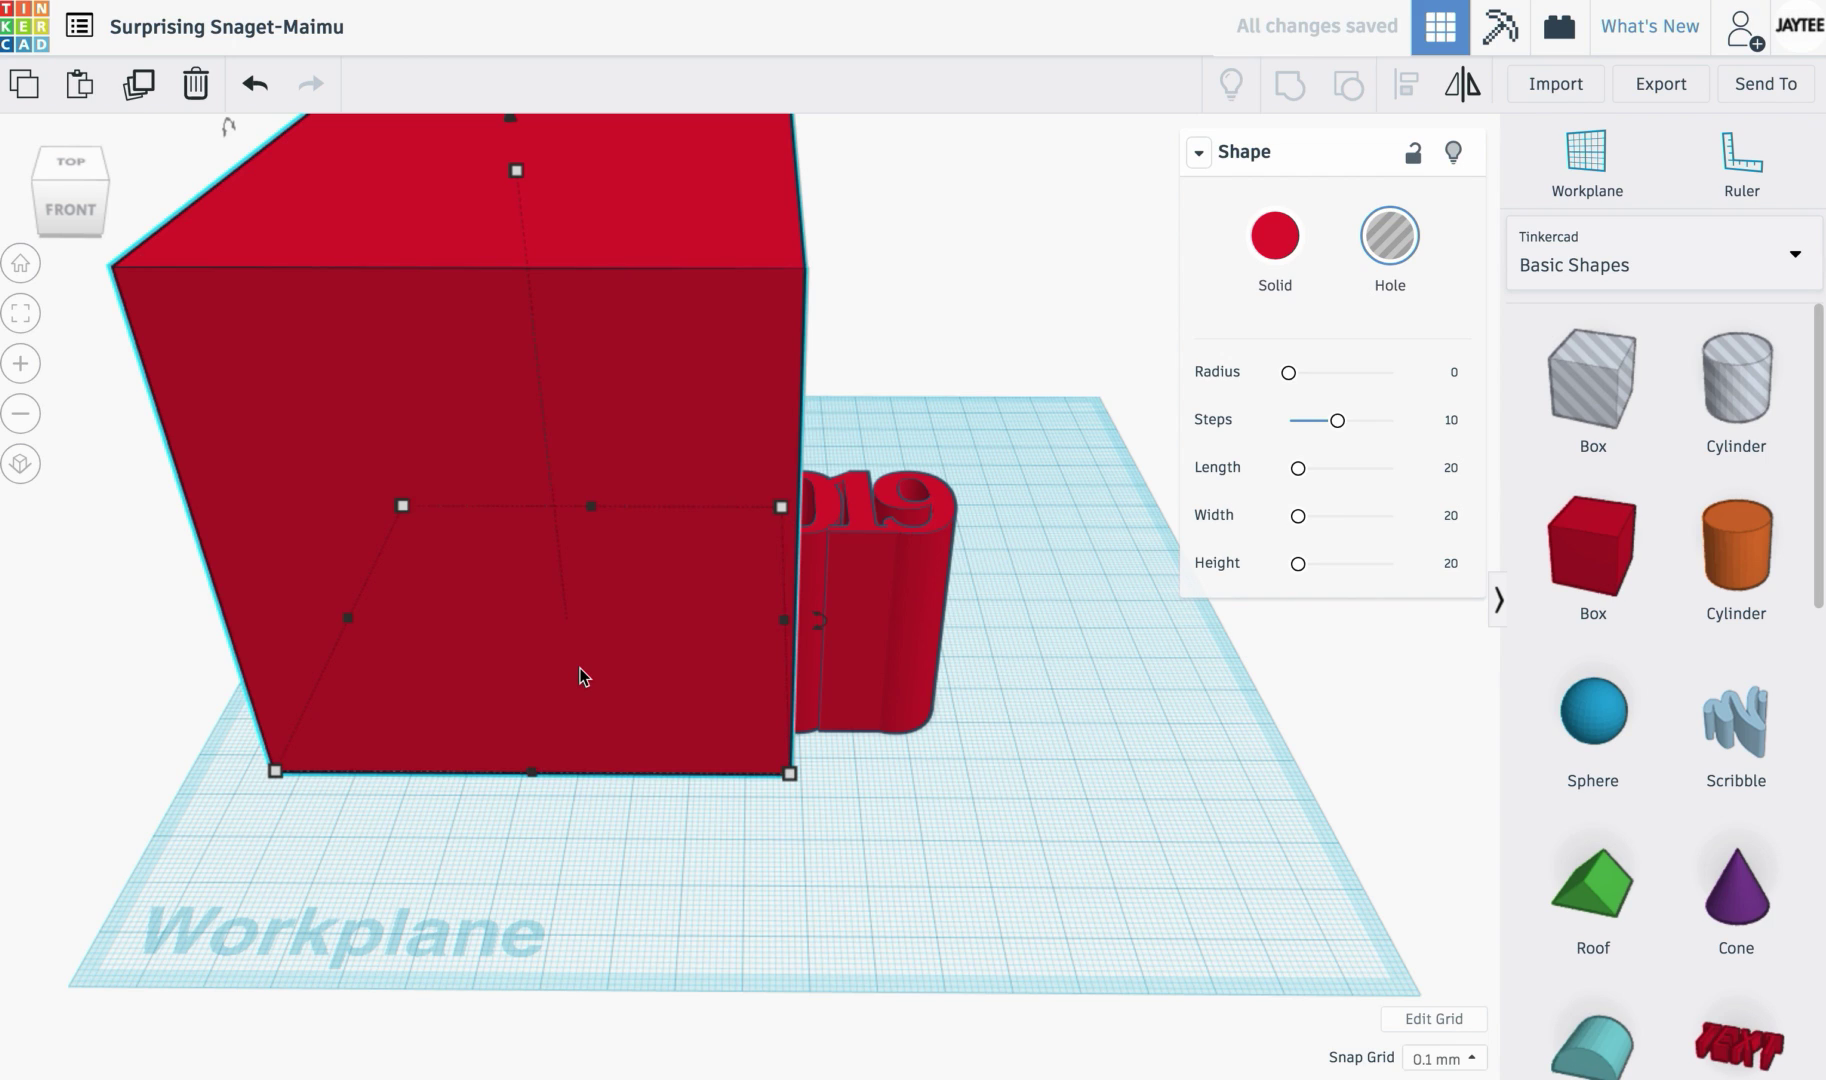
key(h)
key(s)
click(481, 872)
drag(113, 404, 639, 652)
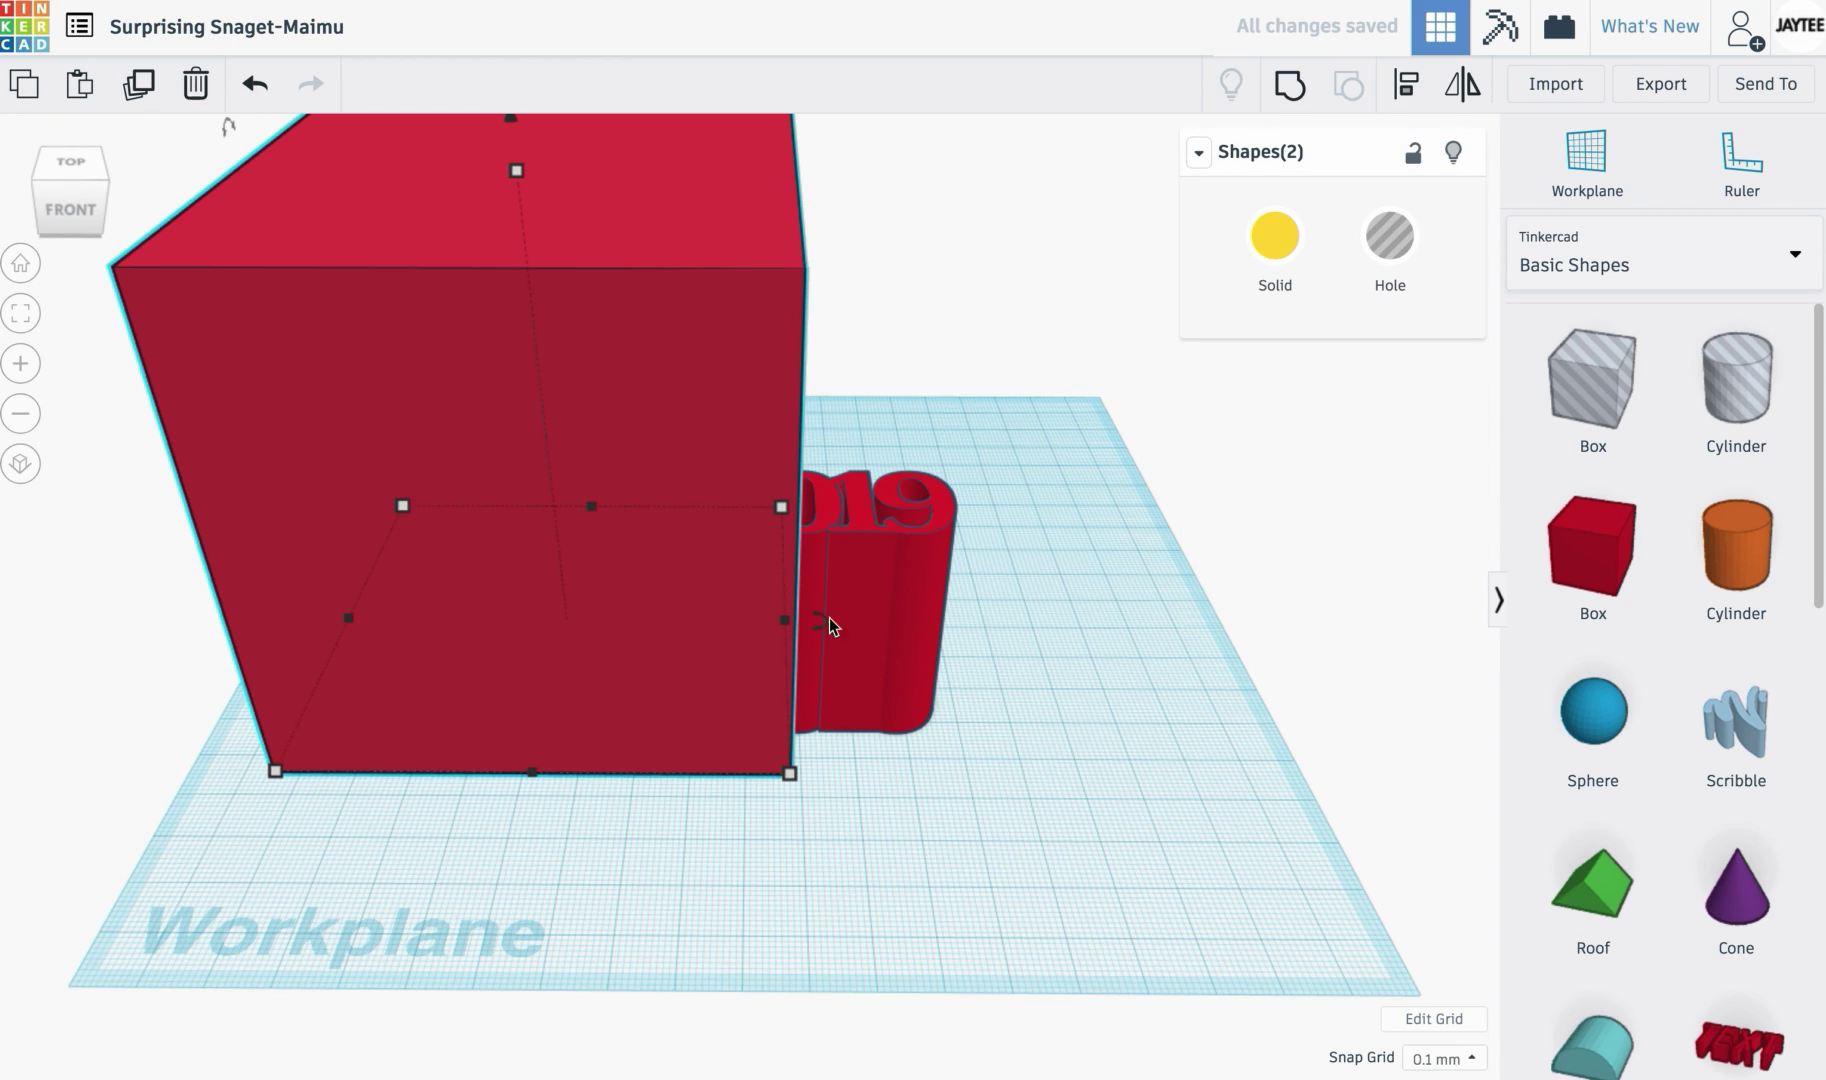
drag(880, 625, 1047, 628)
drag(61, 436, 652, 719)
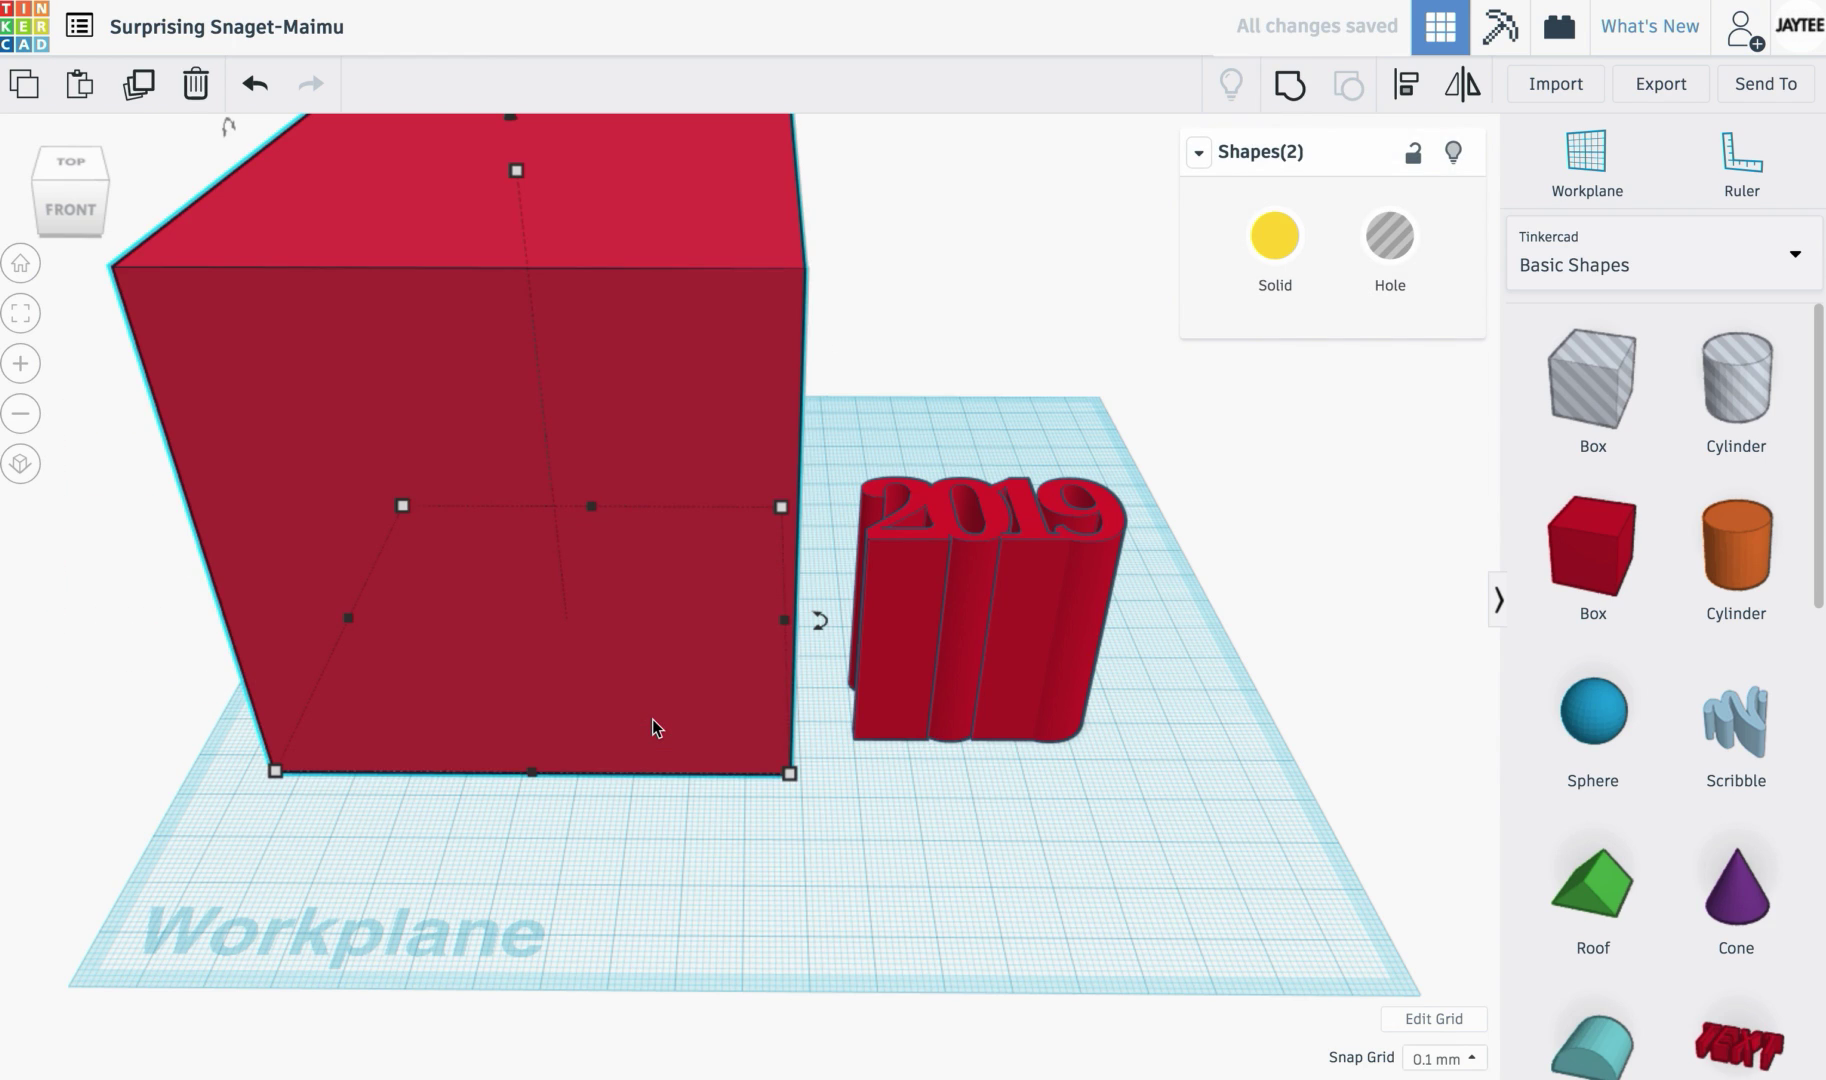
click(652, 719)
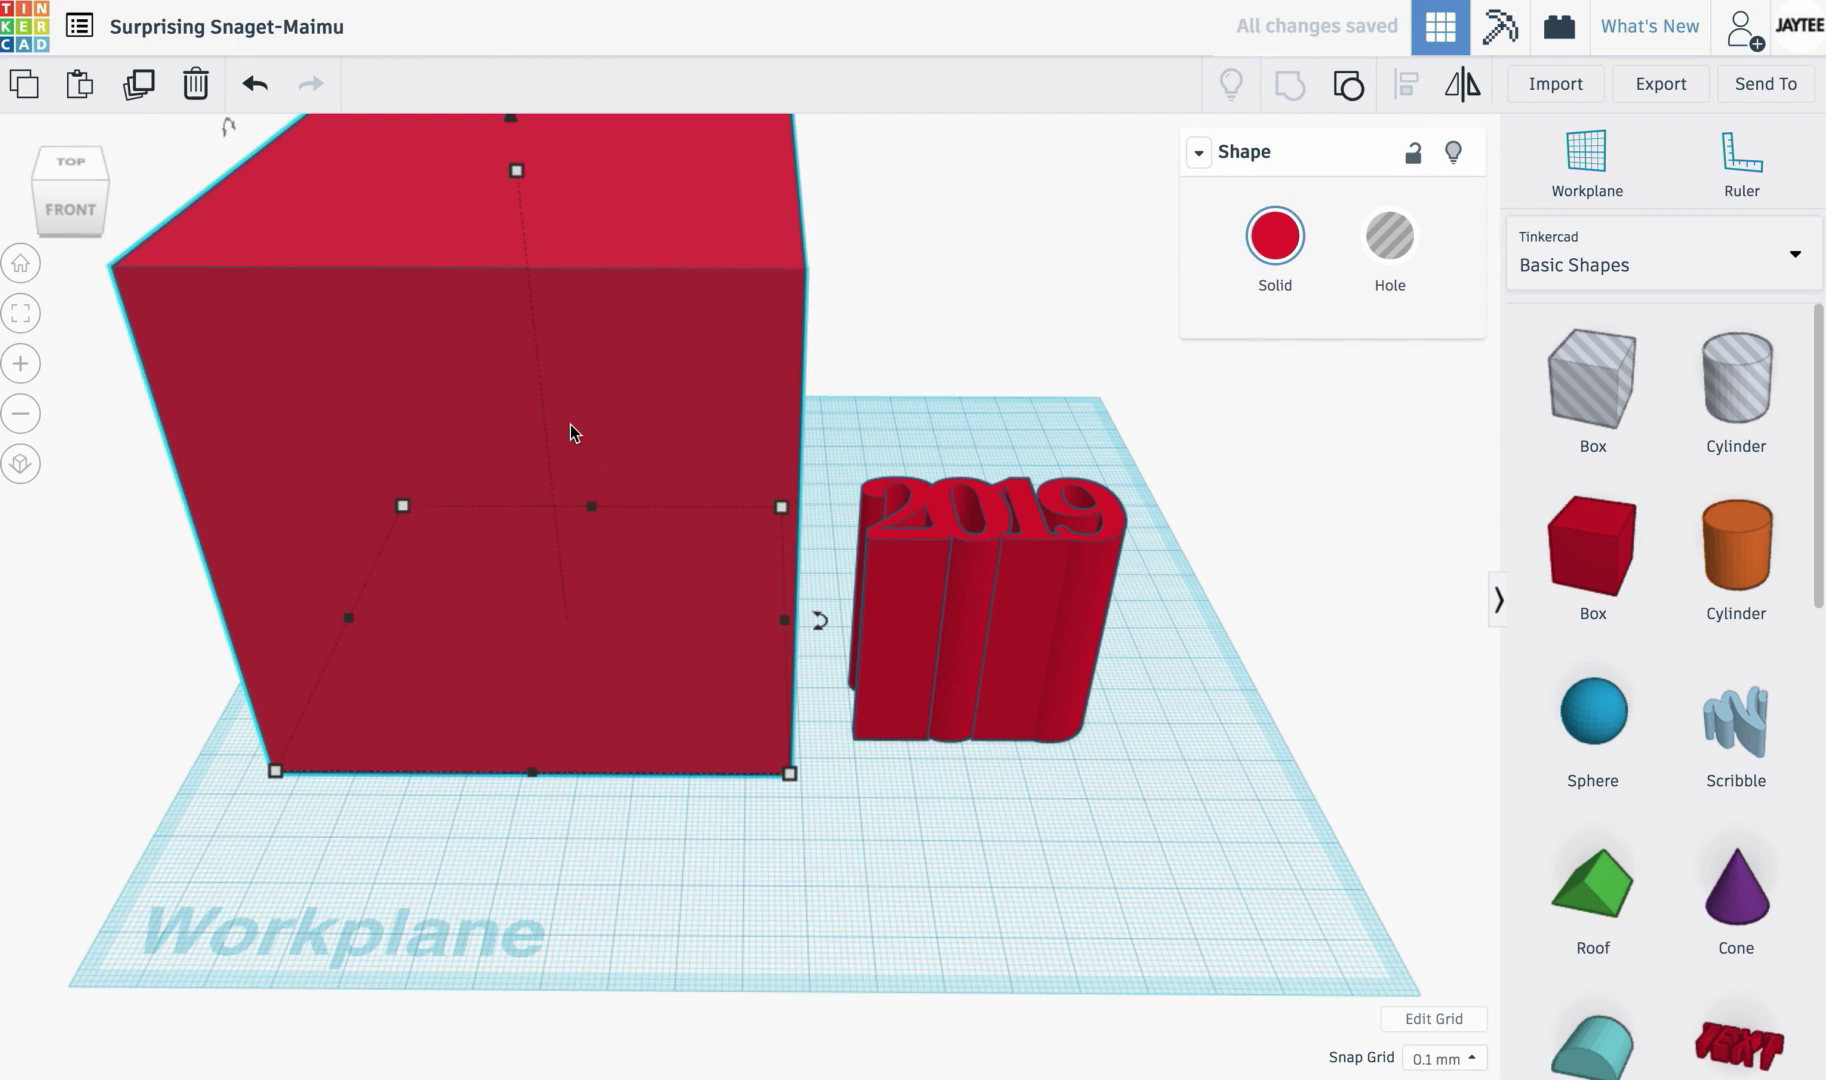
click(622, 829)
click(639, 452)
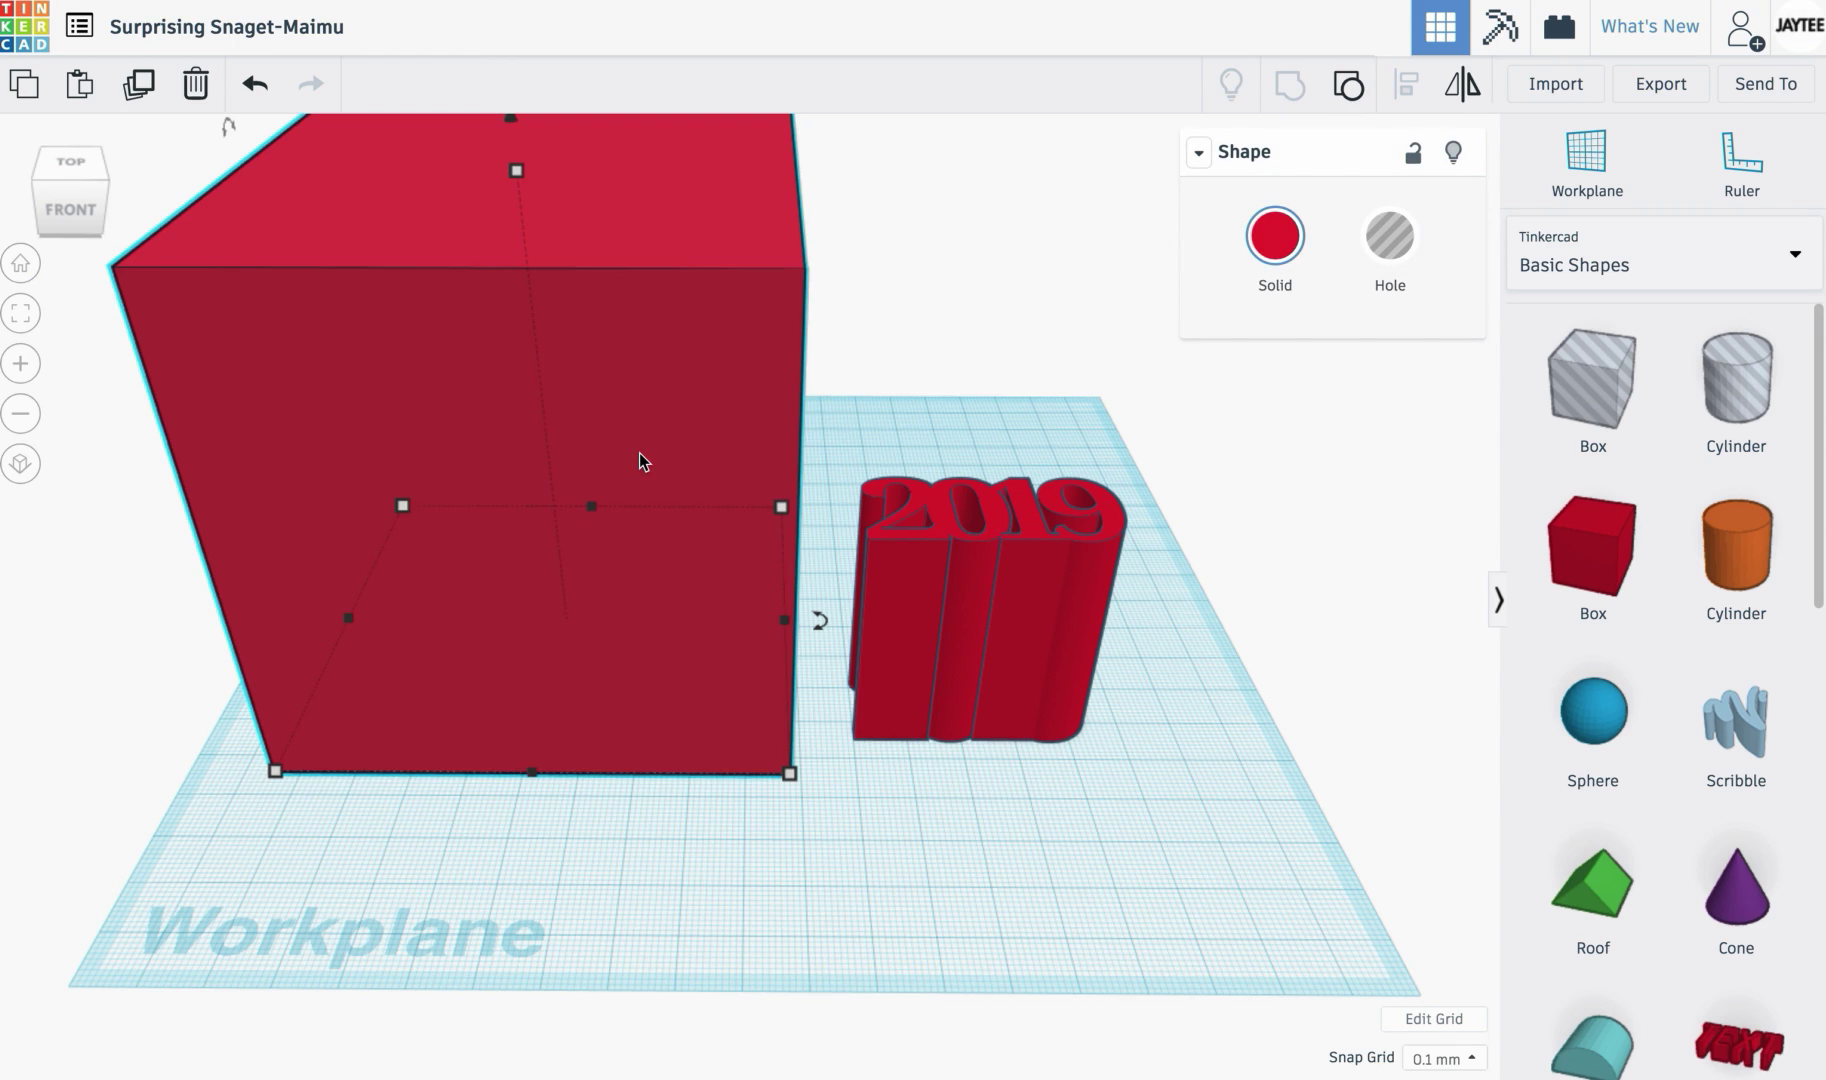
key(h)
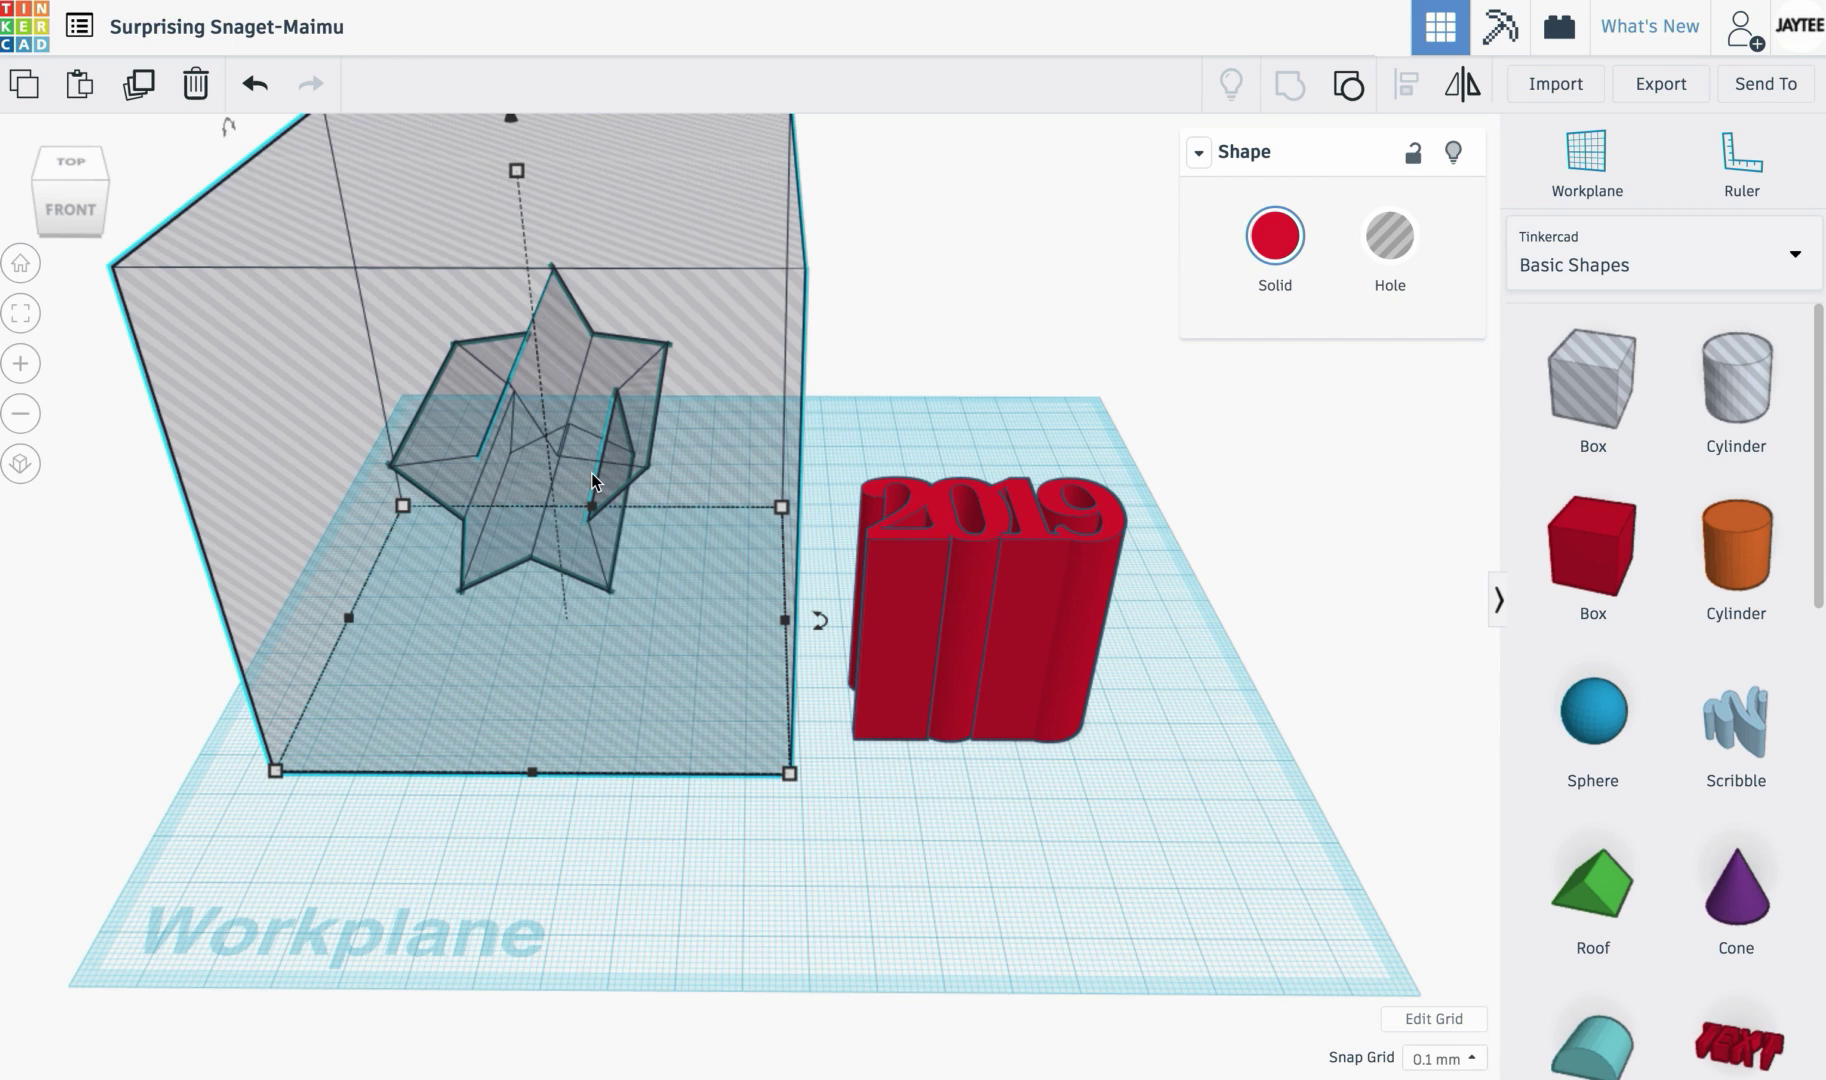
key(s)
click(934, 760)
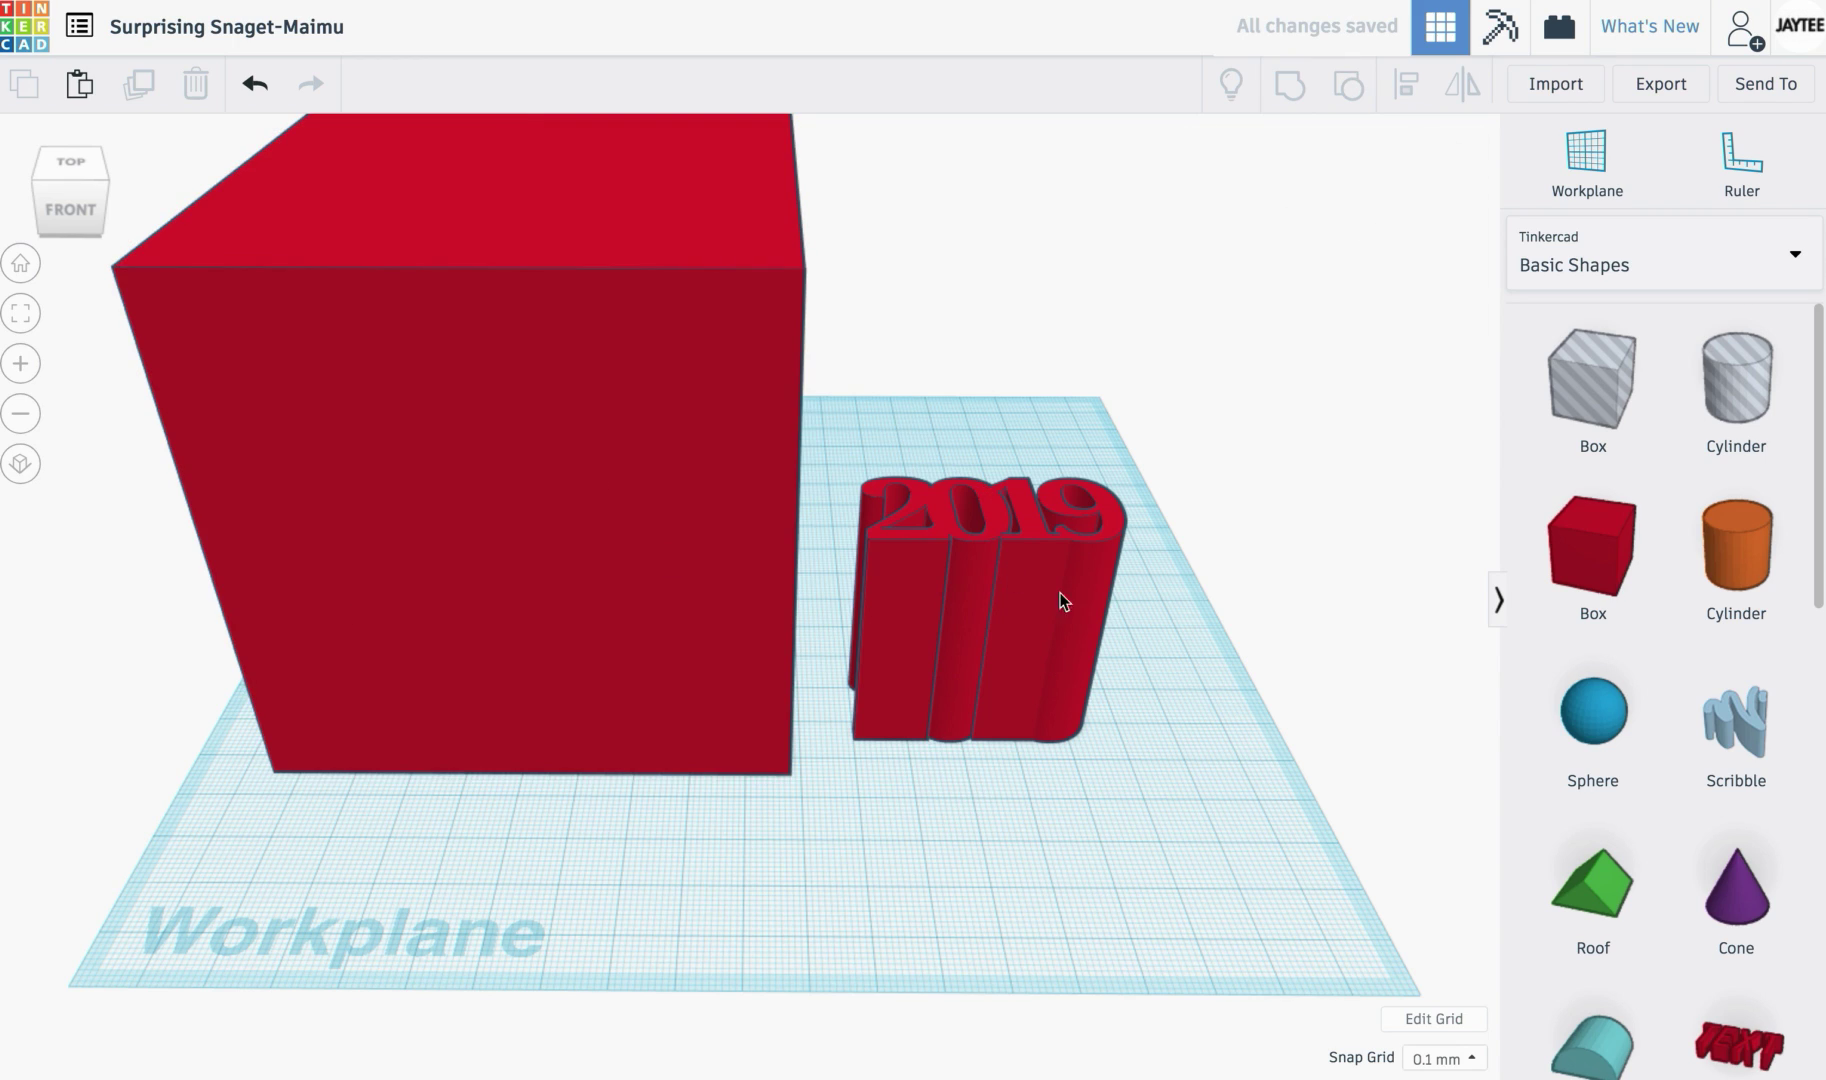
drag(1174, 681, 544, 467)
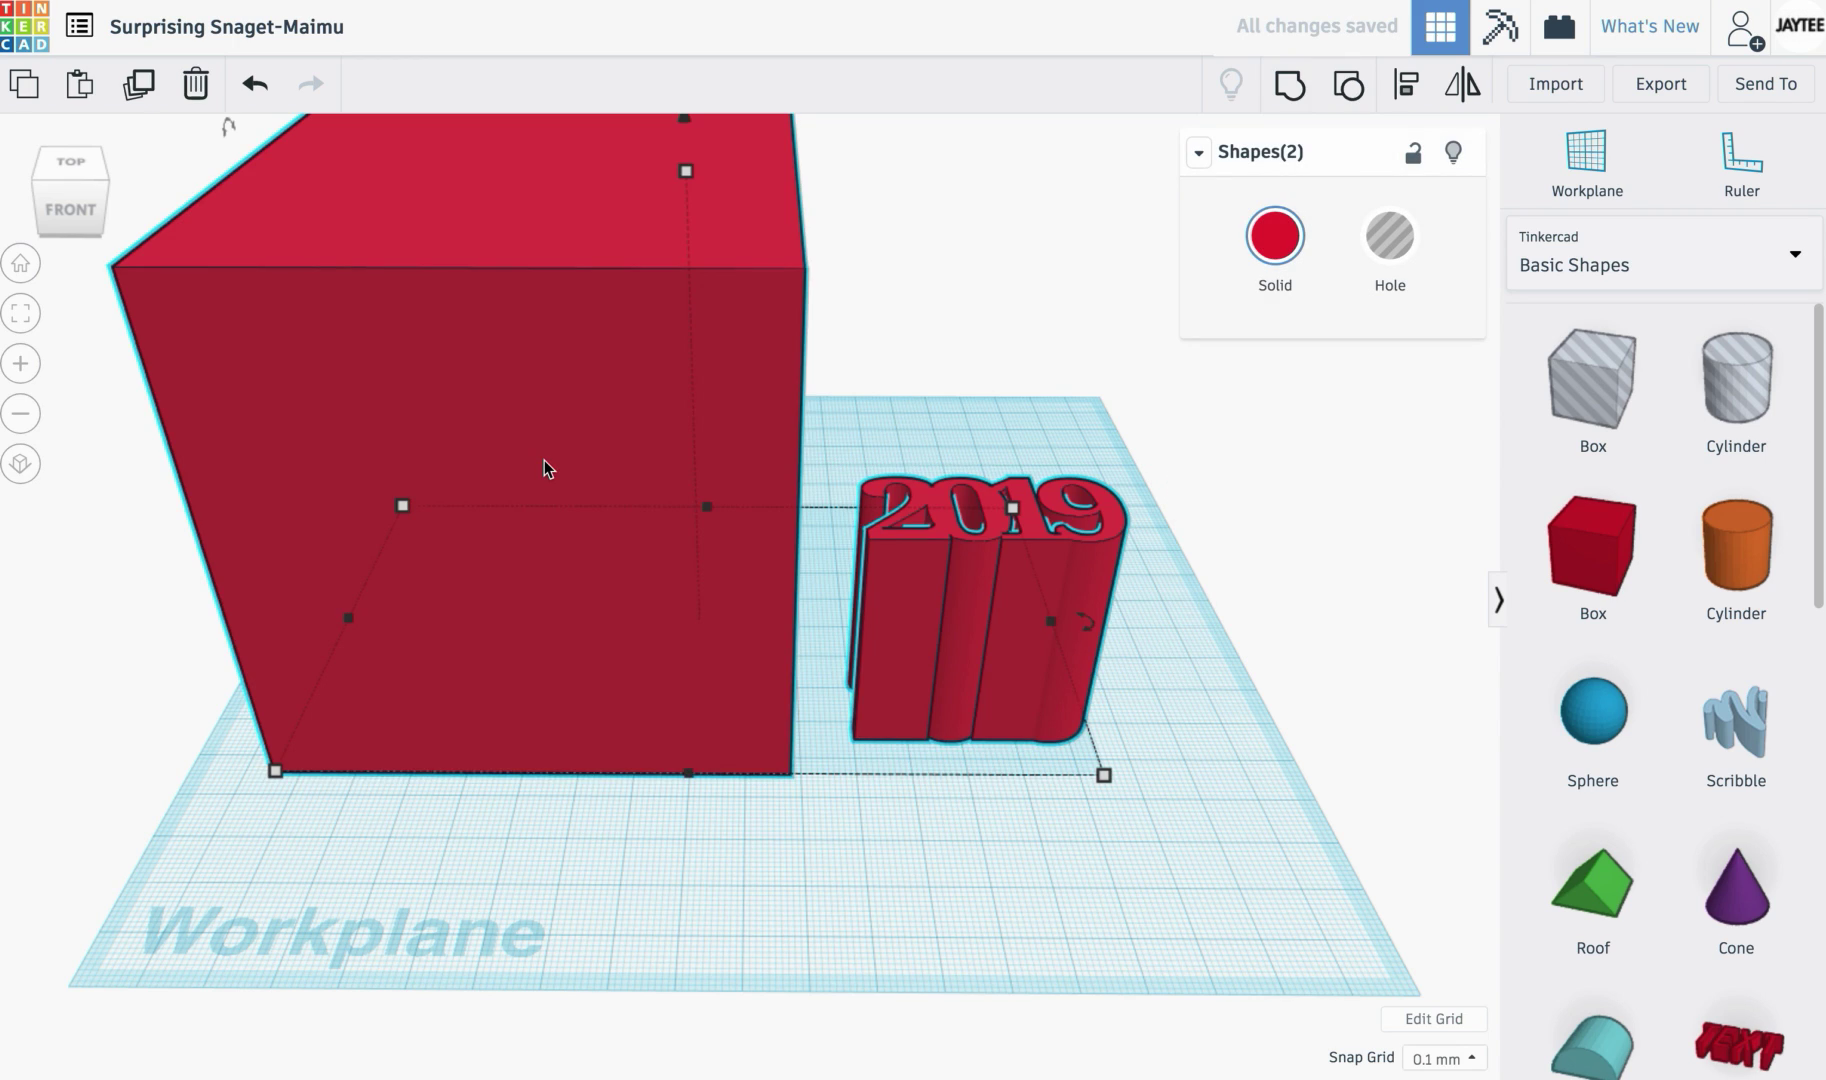
Step: Centre the 2019 numerals on the big box, using the box as the alignment reference
key(l)
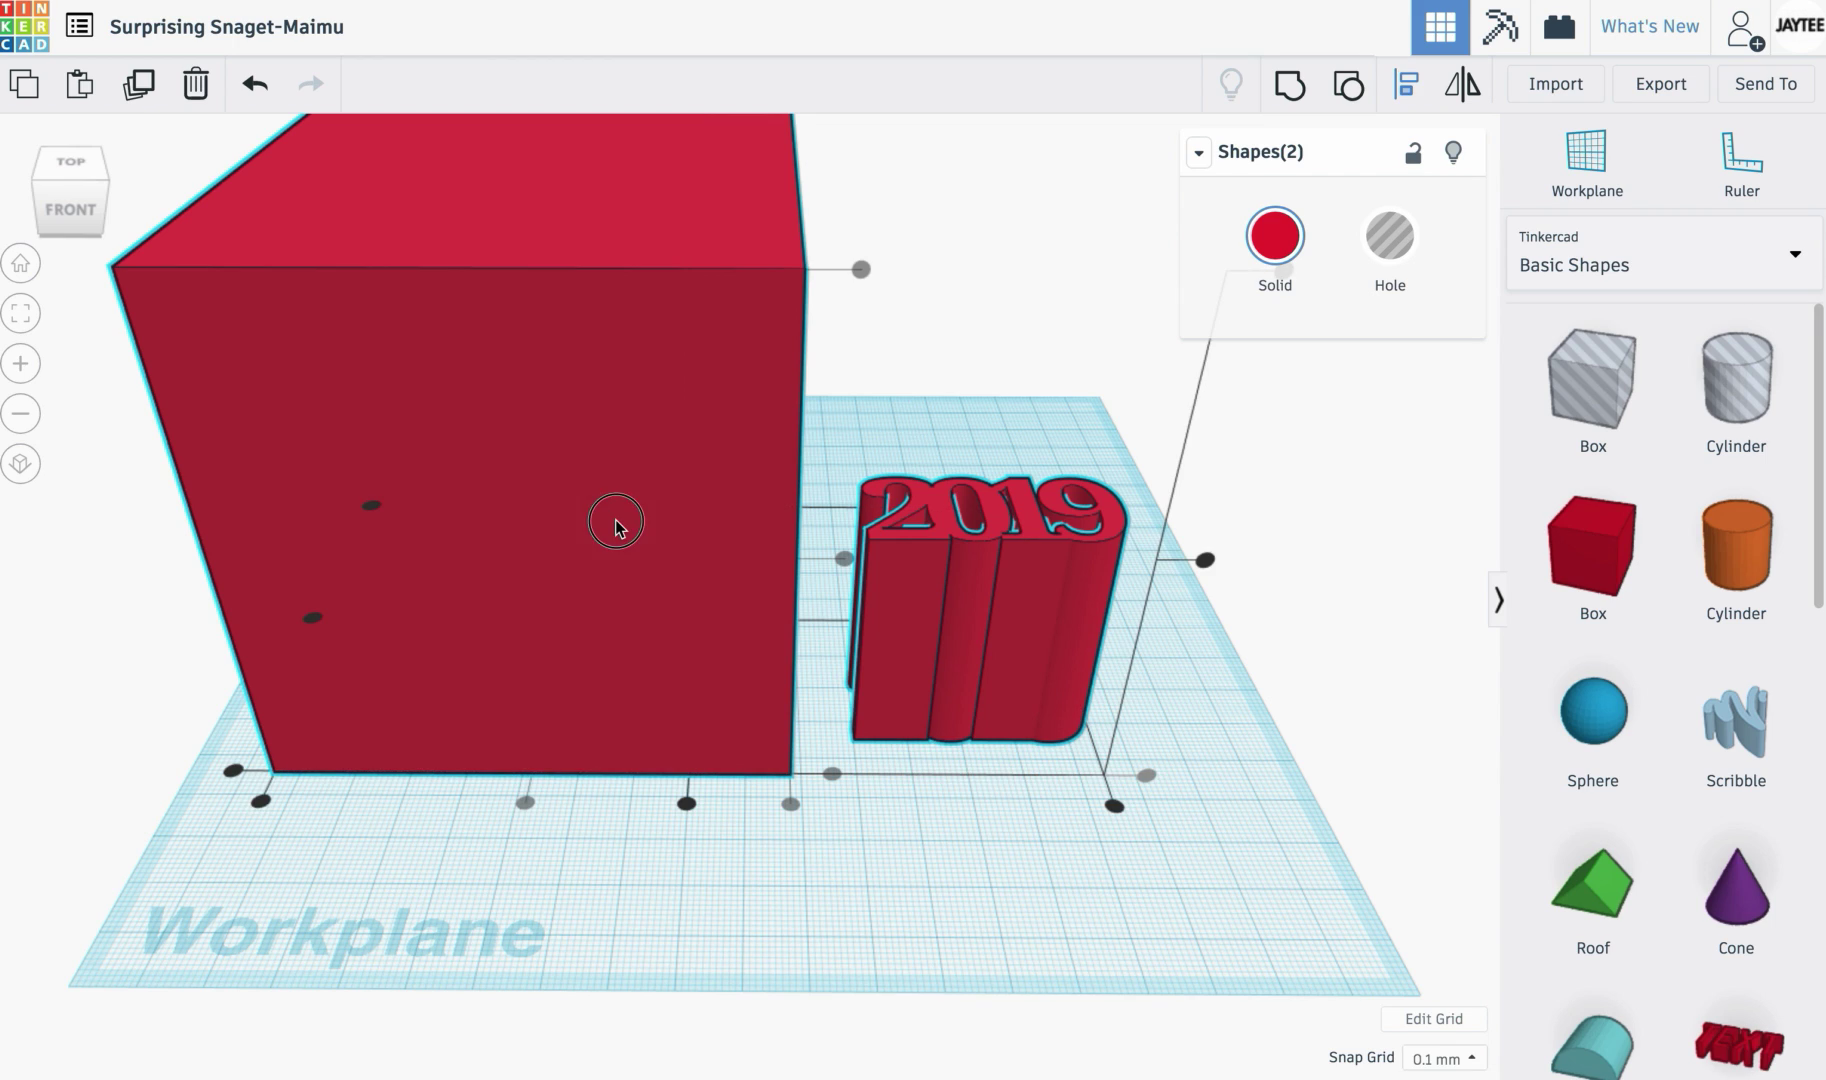
click(611, 521)
click(524, 803)
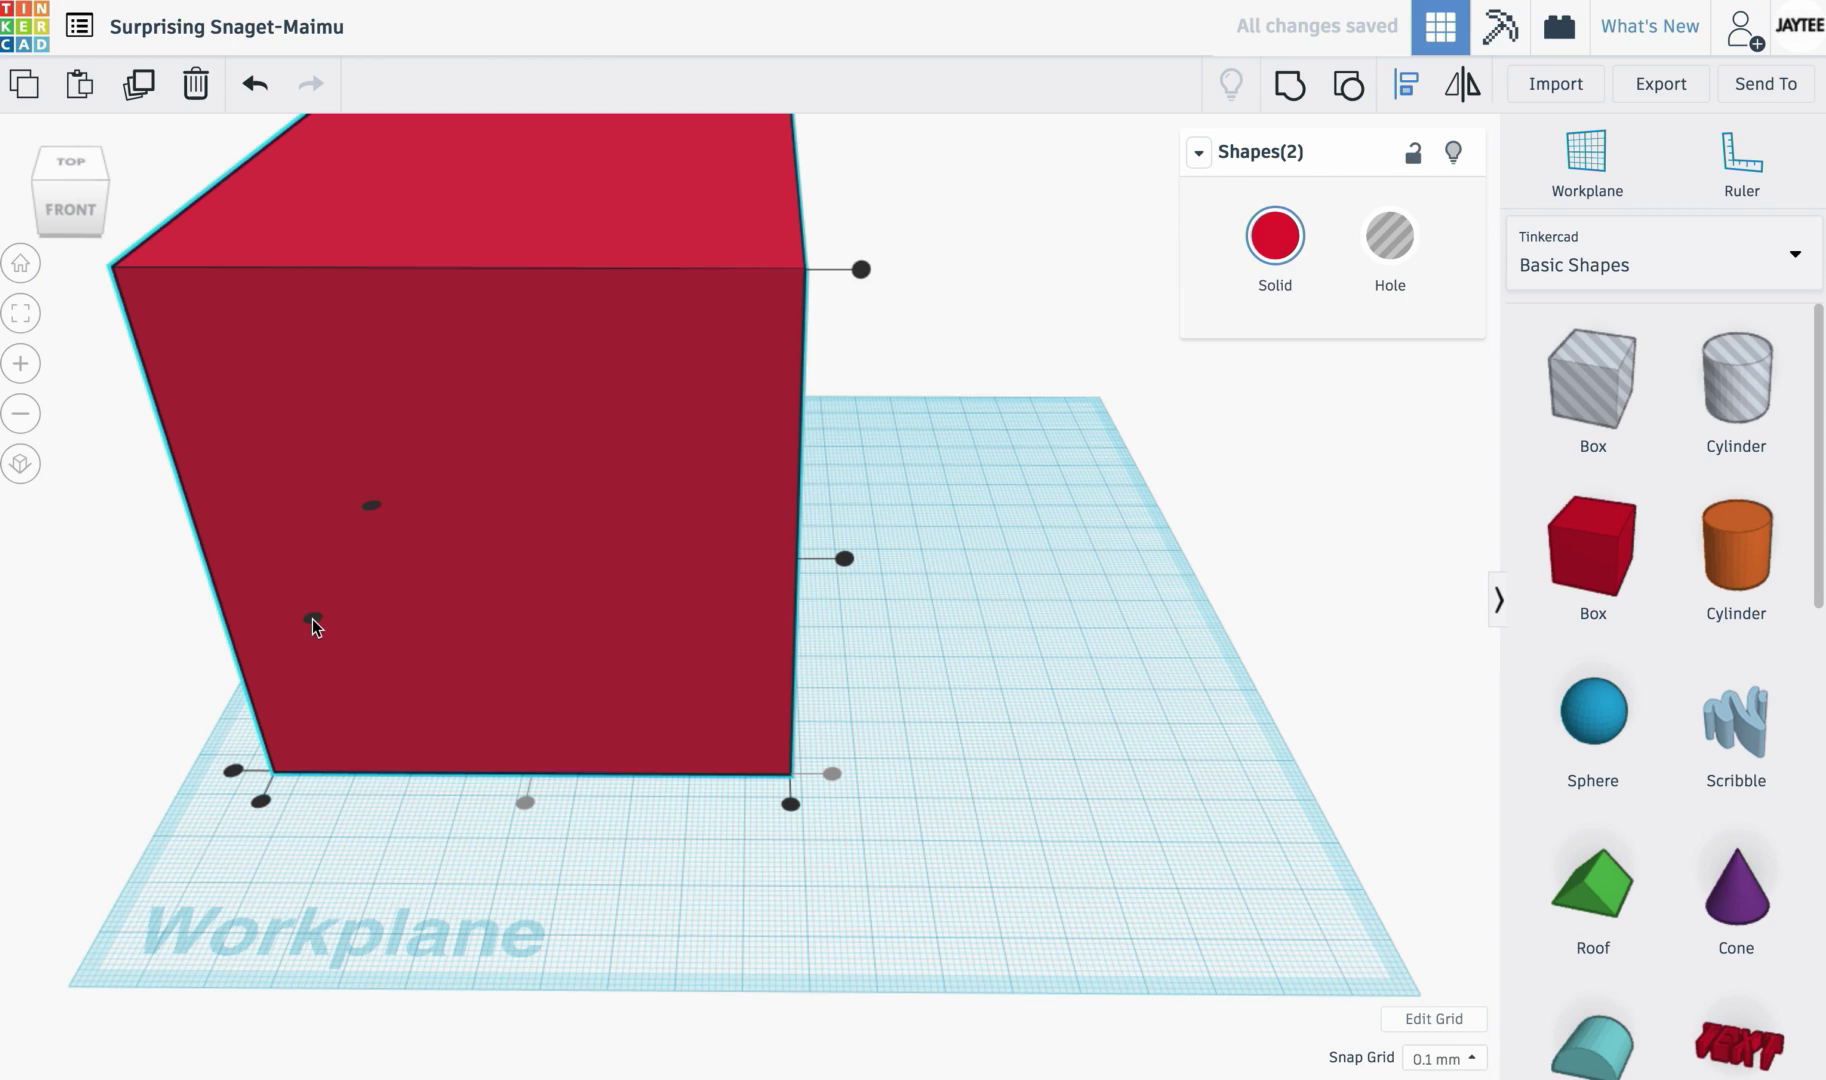
click(844, 559)
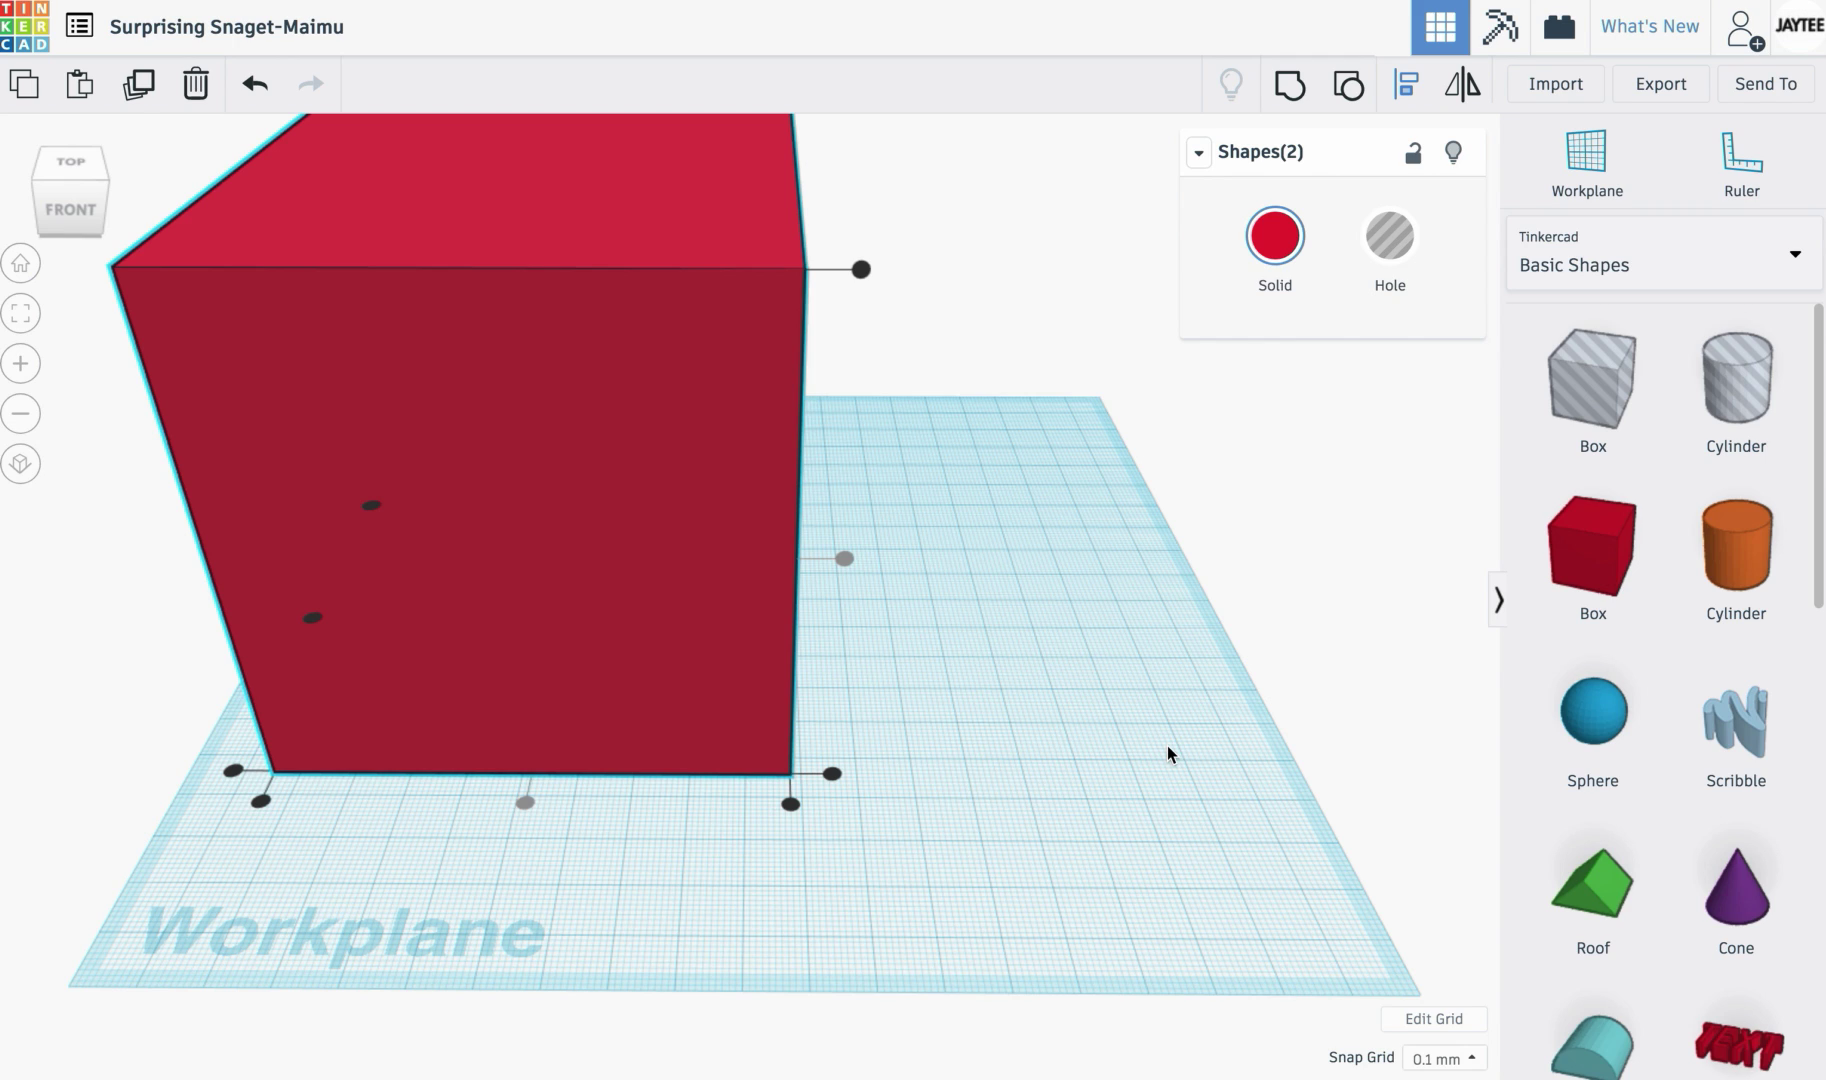
click(1167, 745)
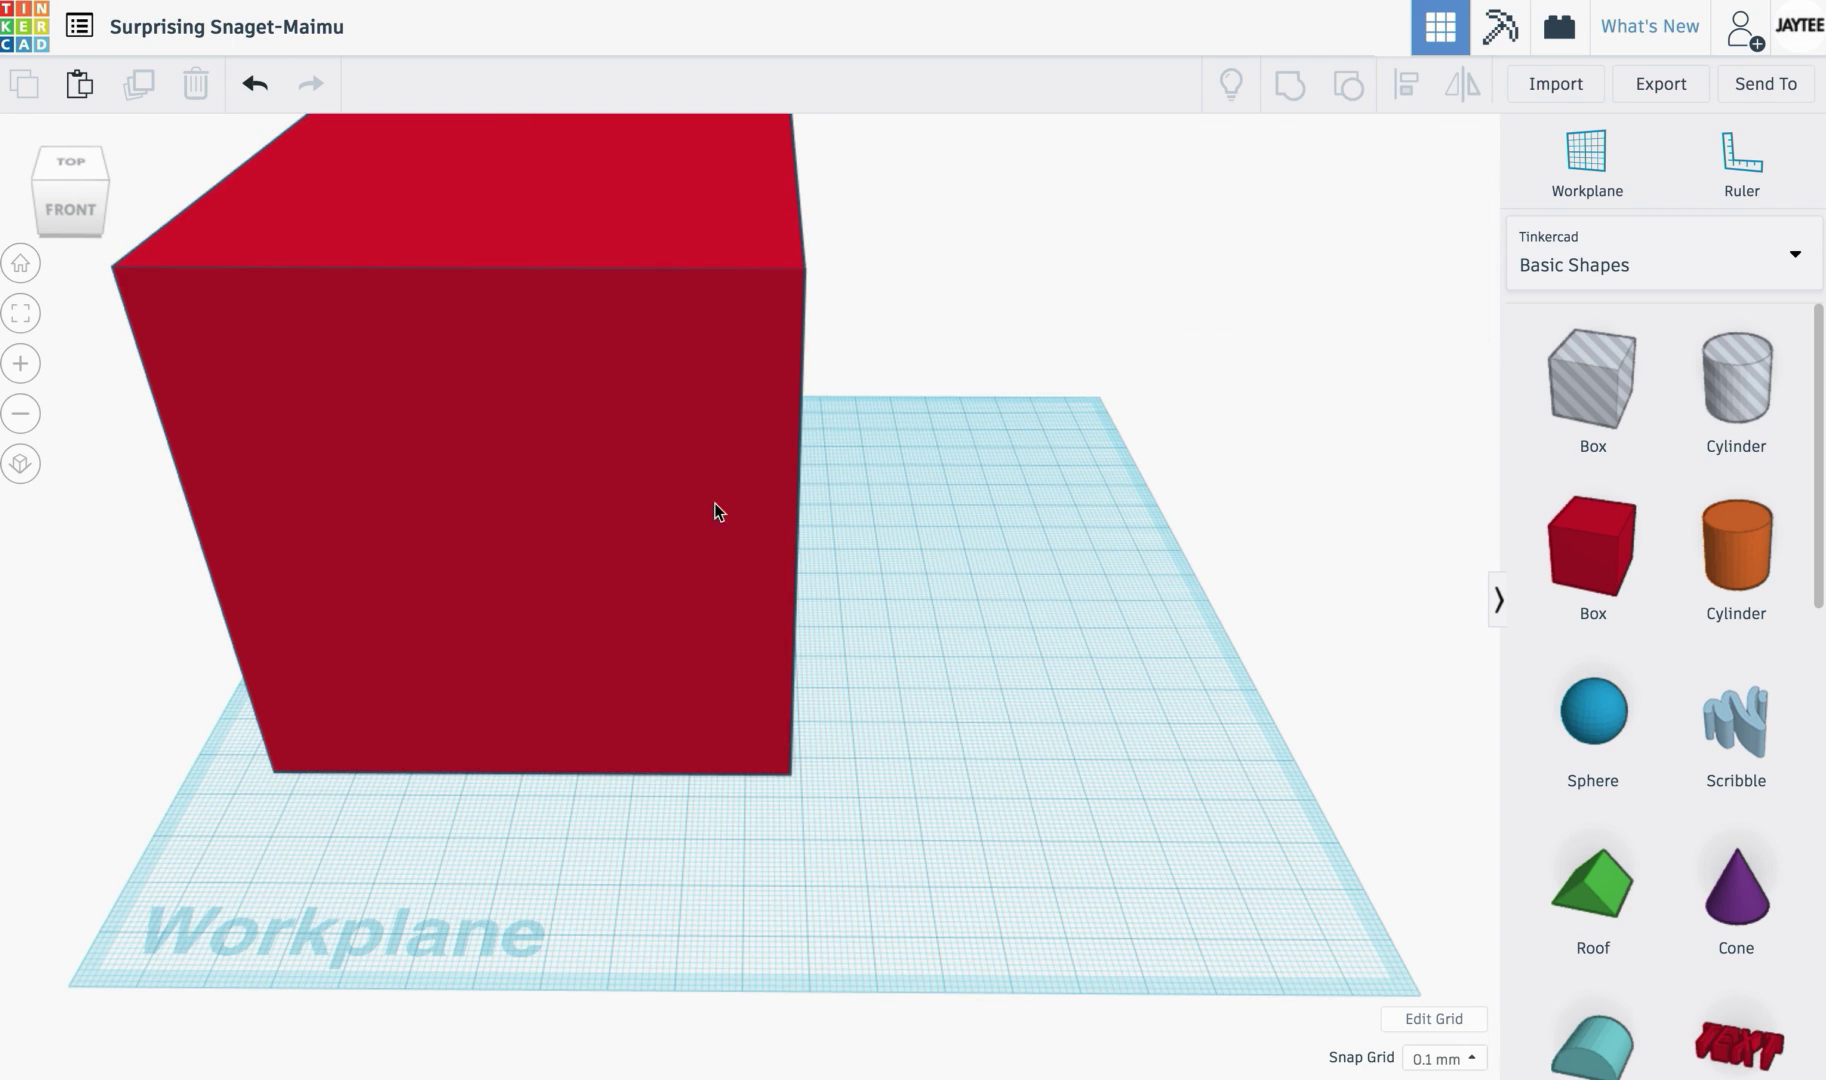
Step: Turn the big box into a hole and centre the numerals on the star
click(680, 462)
click(1390, 236)
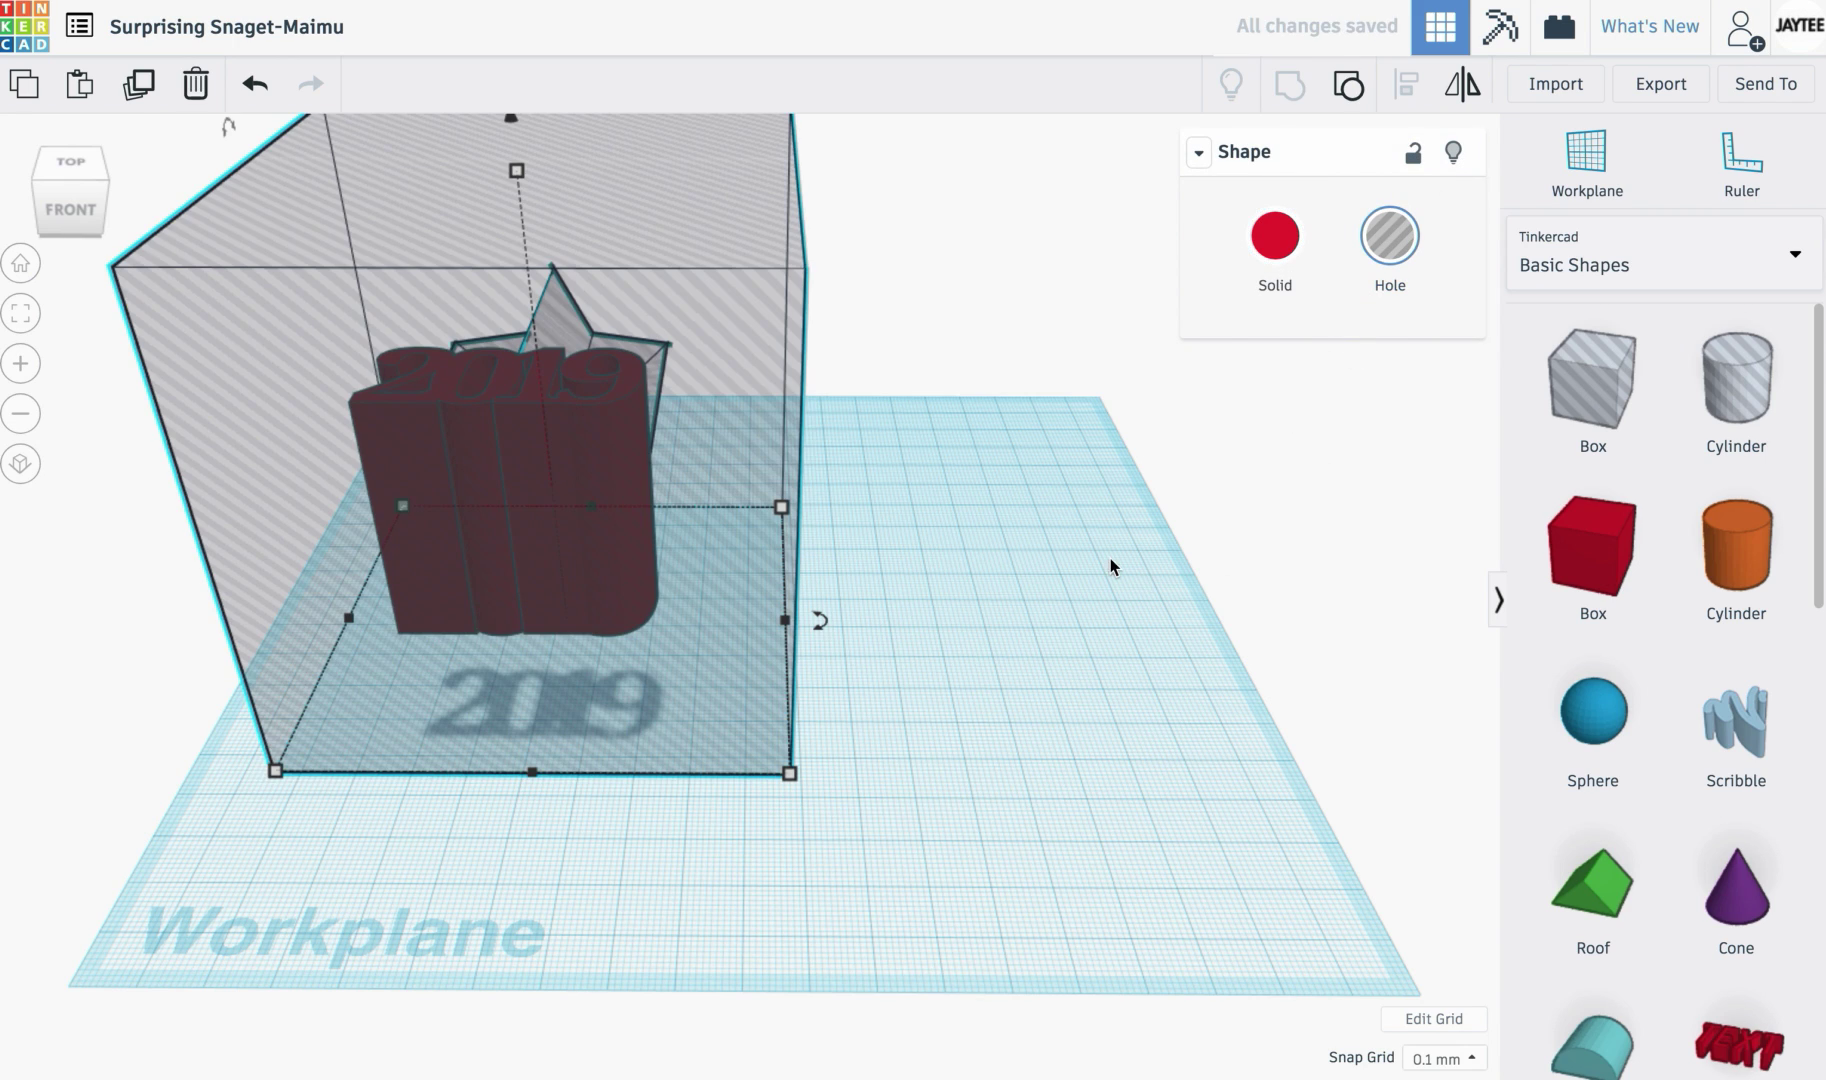
right_drag(487, 834, 1166, 600)
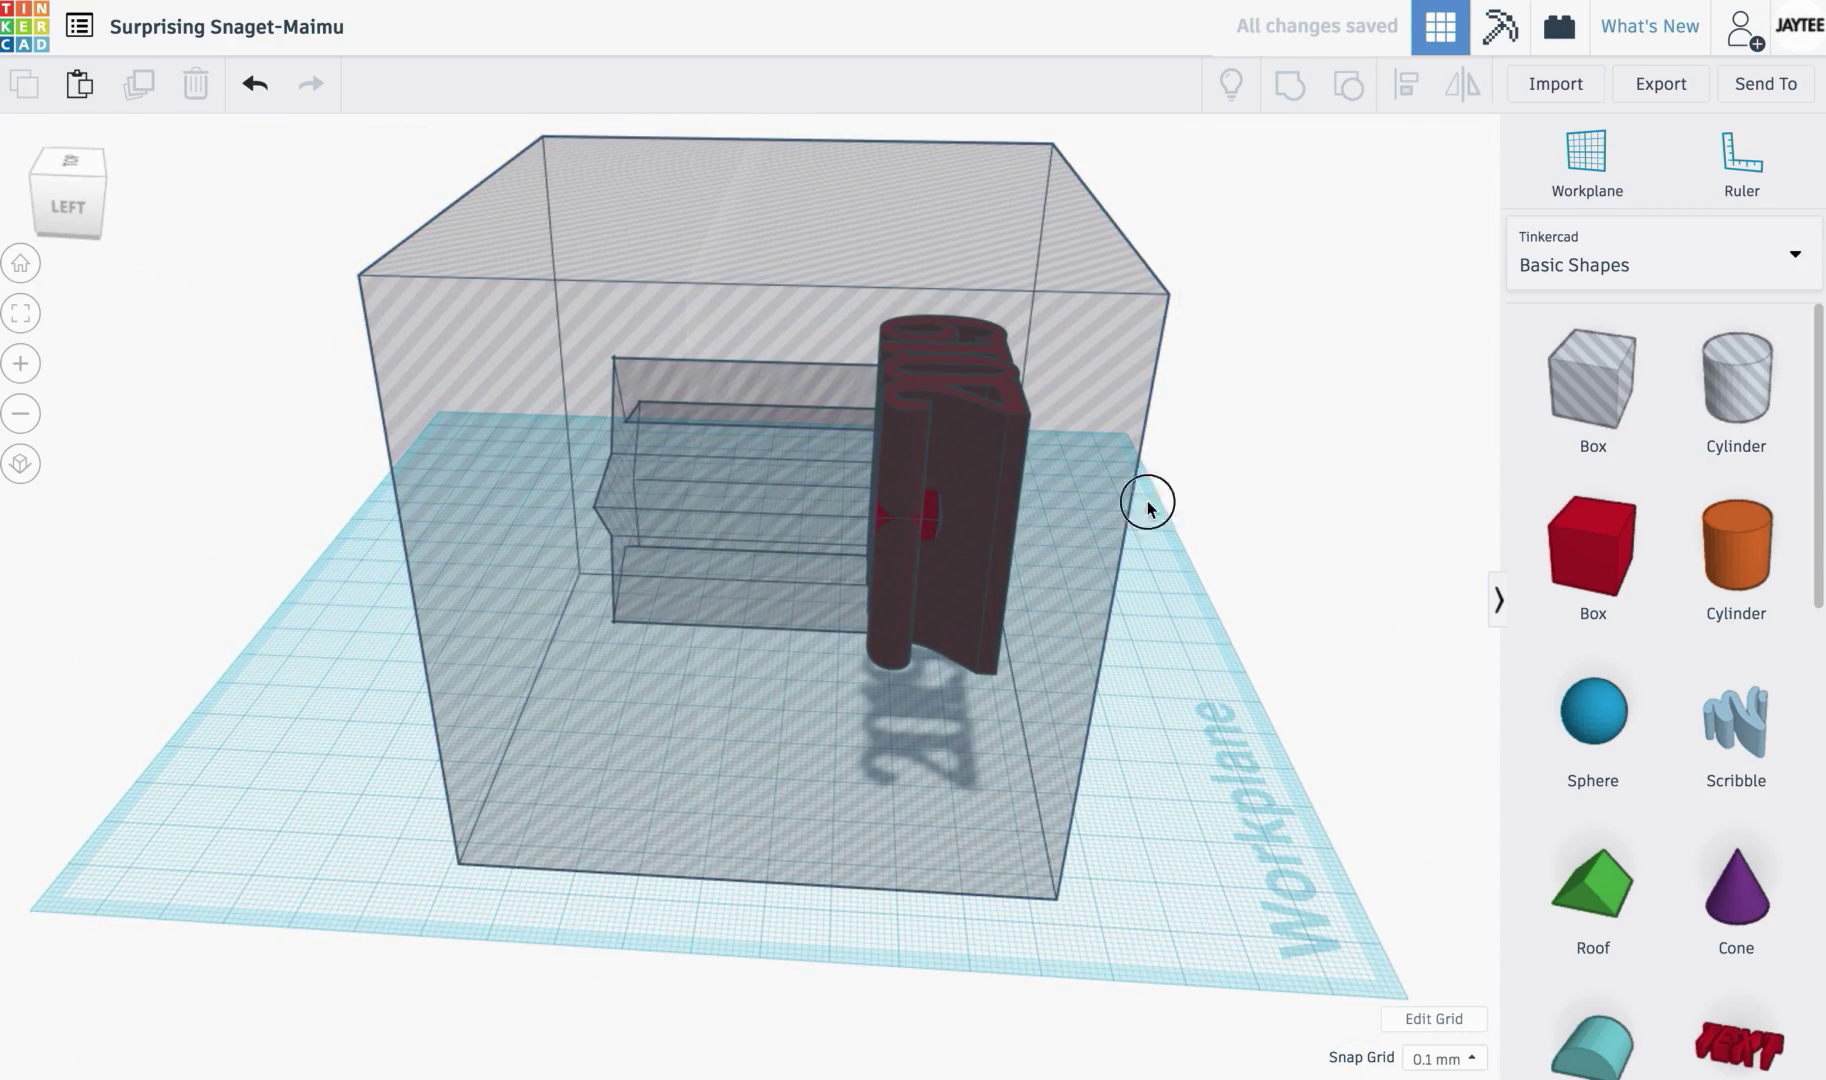
shift+click(695, 615)
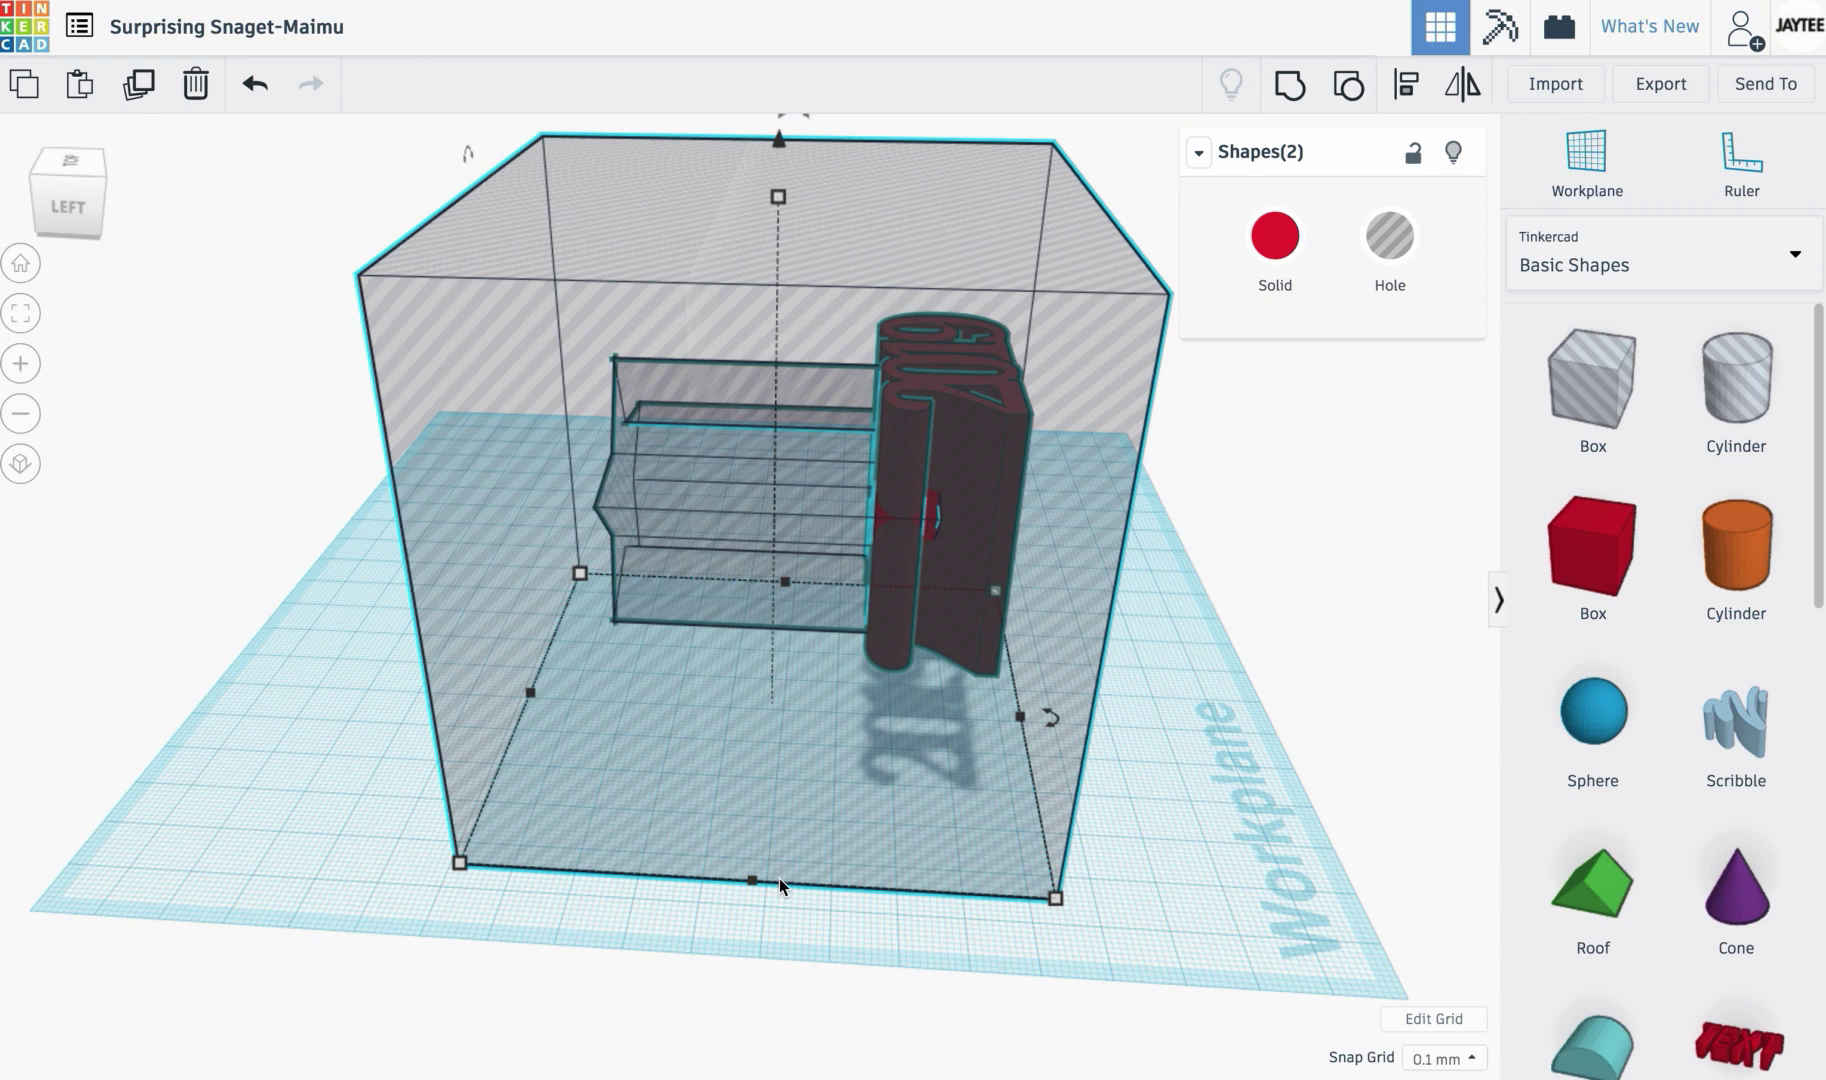
key(l)
click(748, 908)
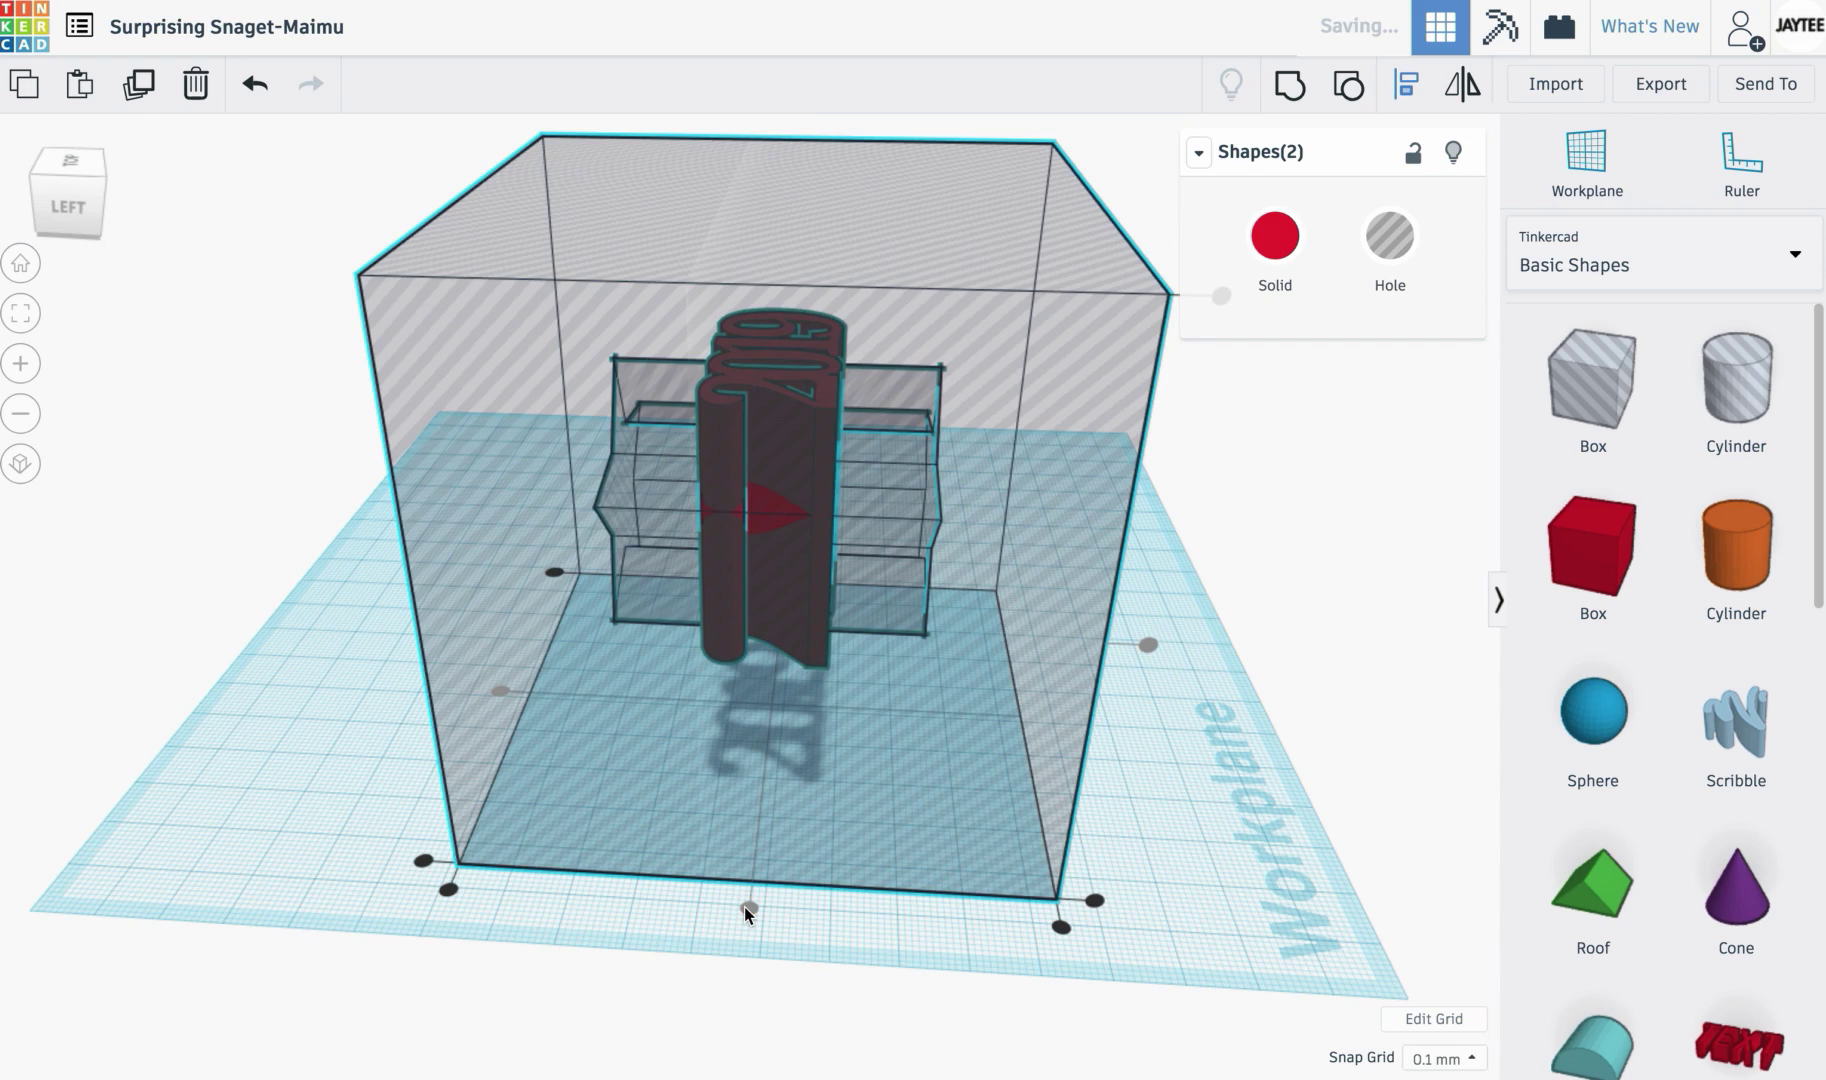
click(1197, 738)
Step: Group the hole box with the numerals to trim them, then nudge the result down-right
right_drag(1197, 738, 778, 664)
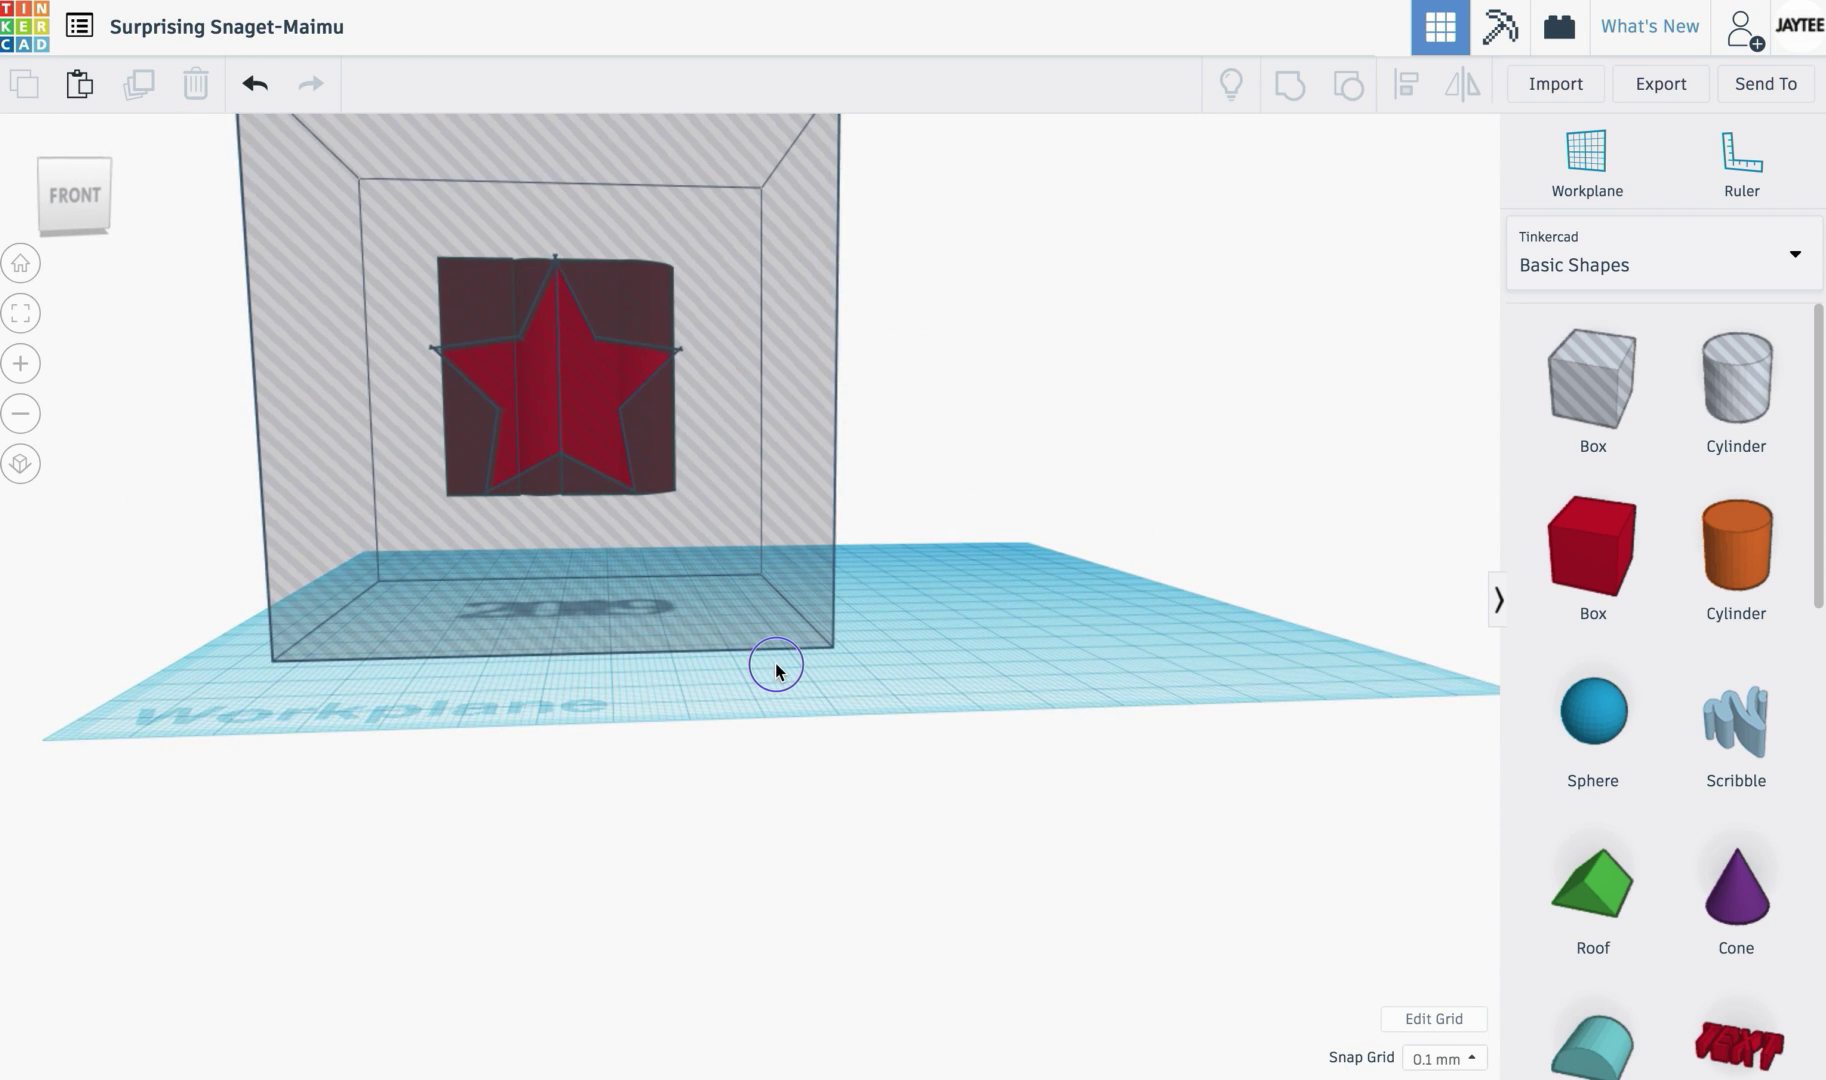
right_drag(776, 668, 765, 848)
drag(945, 298, 434, 669)
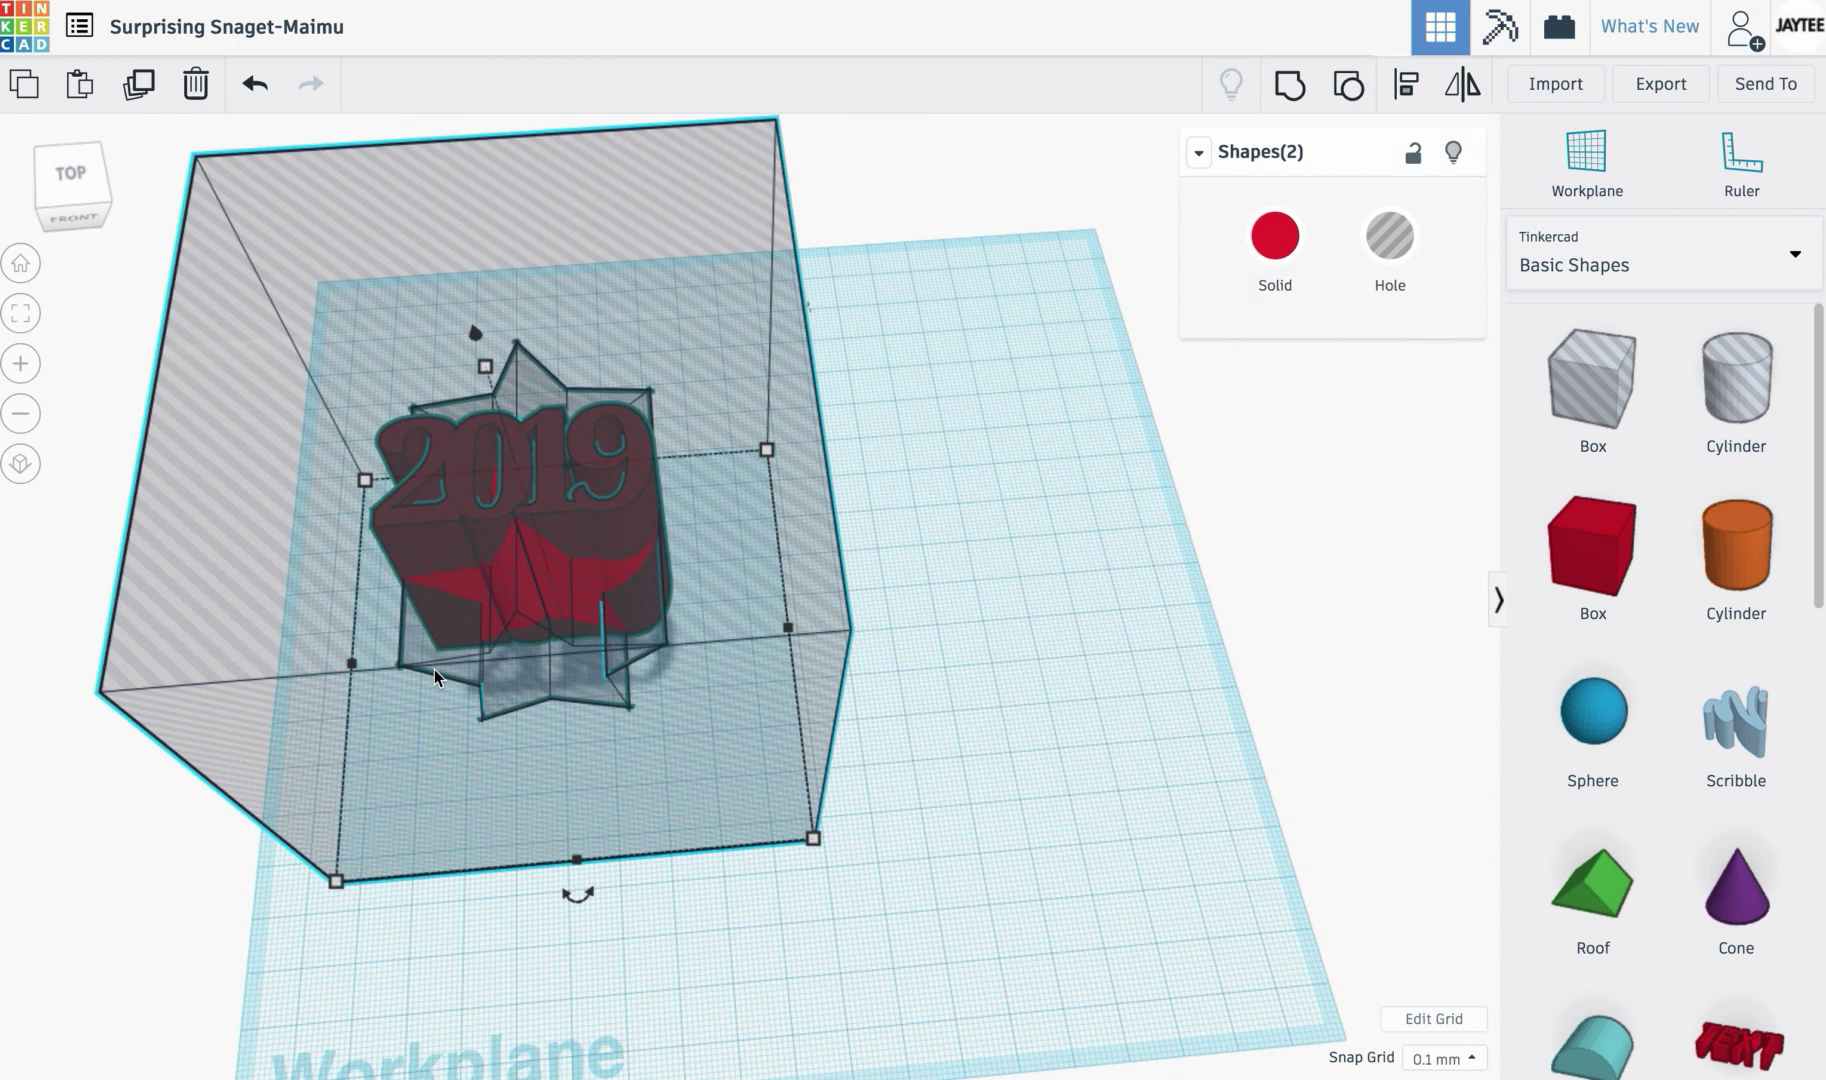
key(ctrl+g)
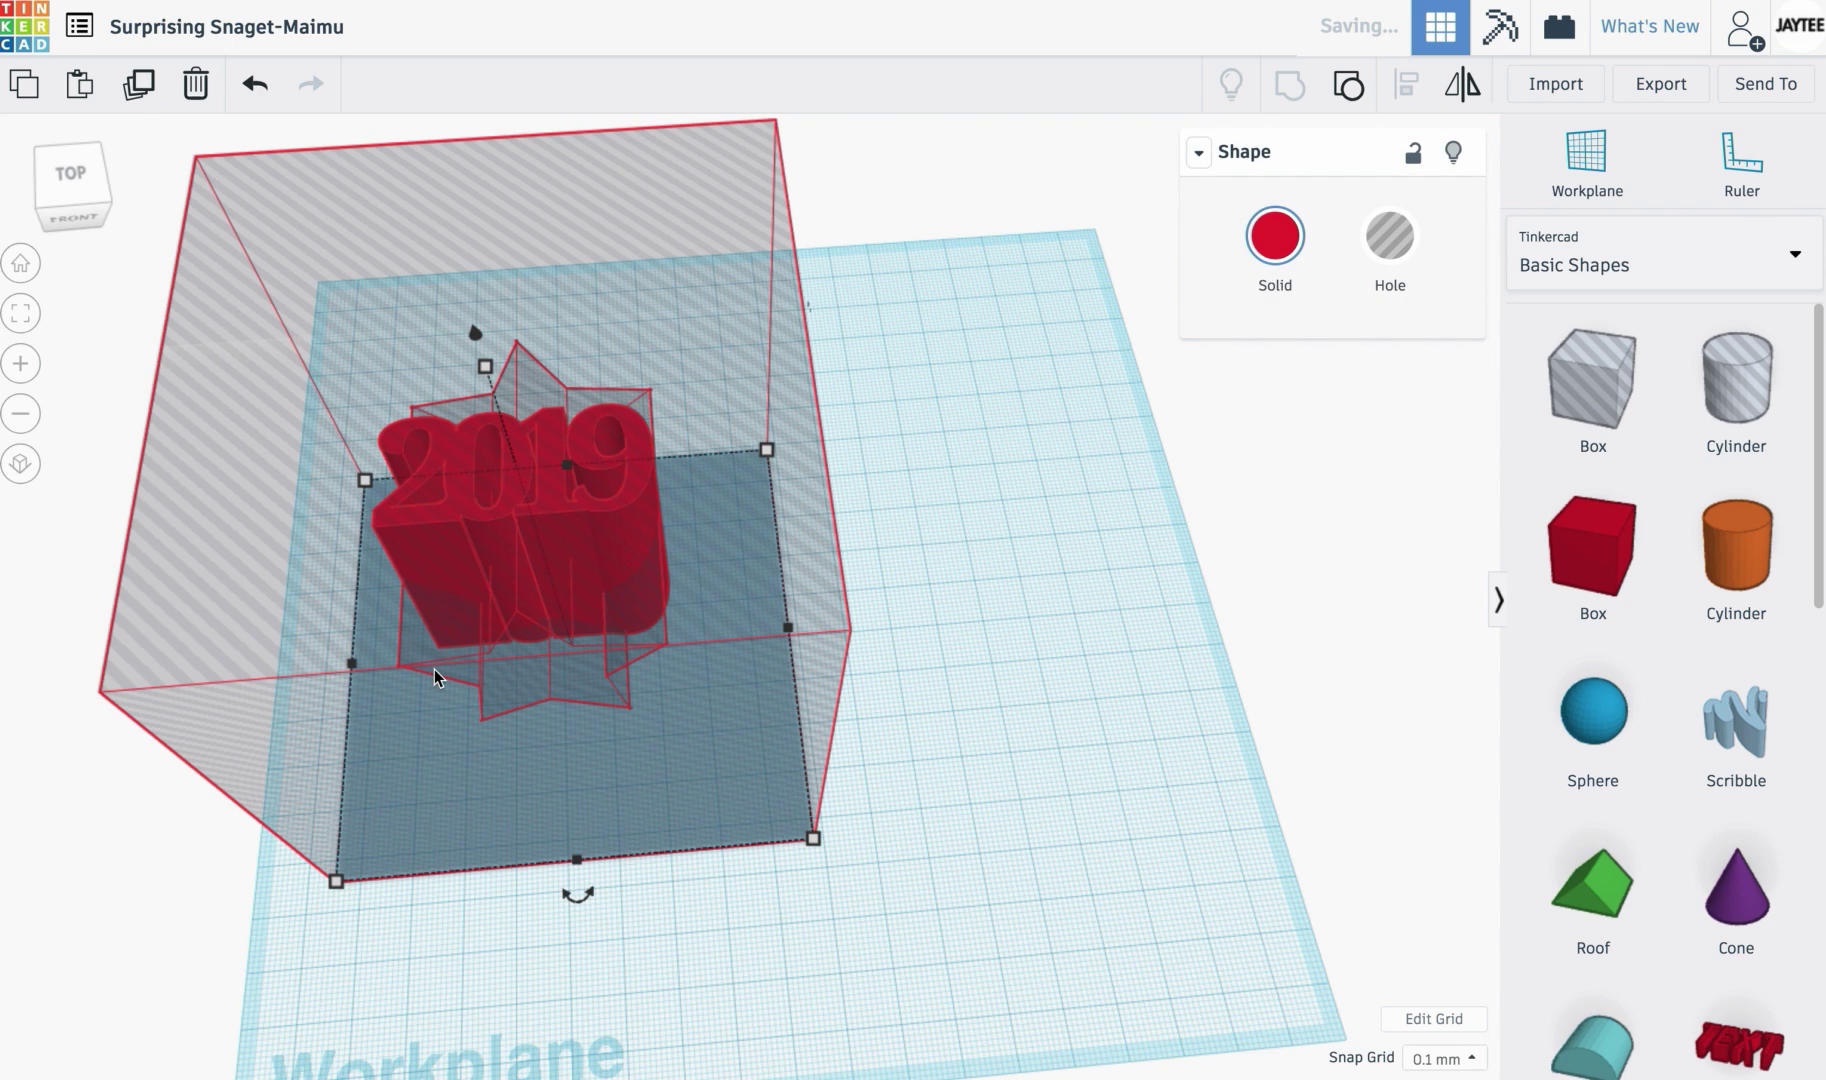
click(697, 681)
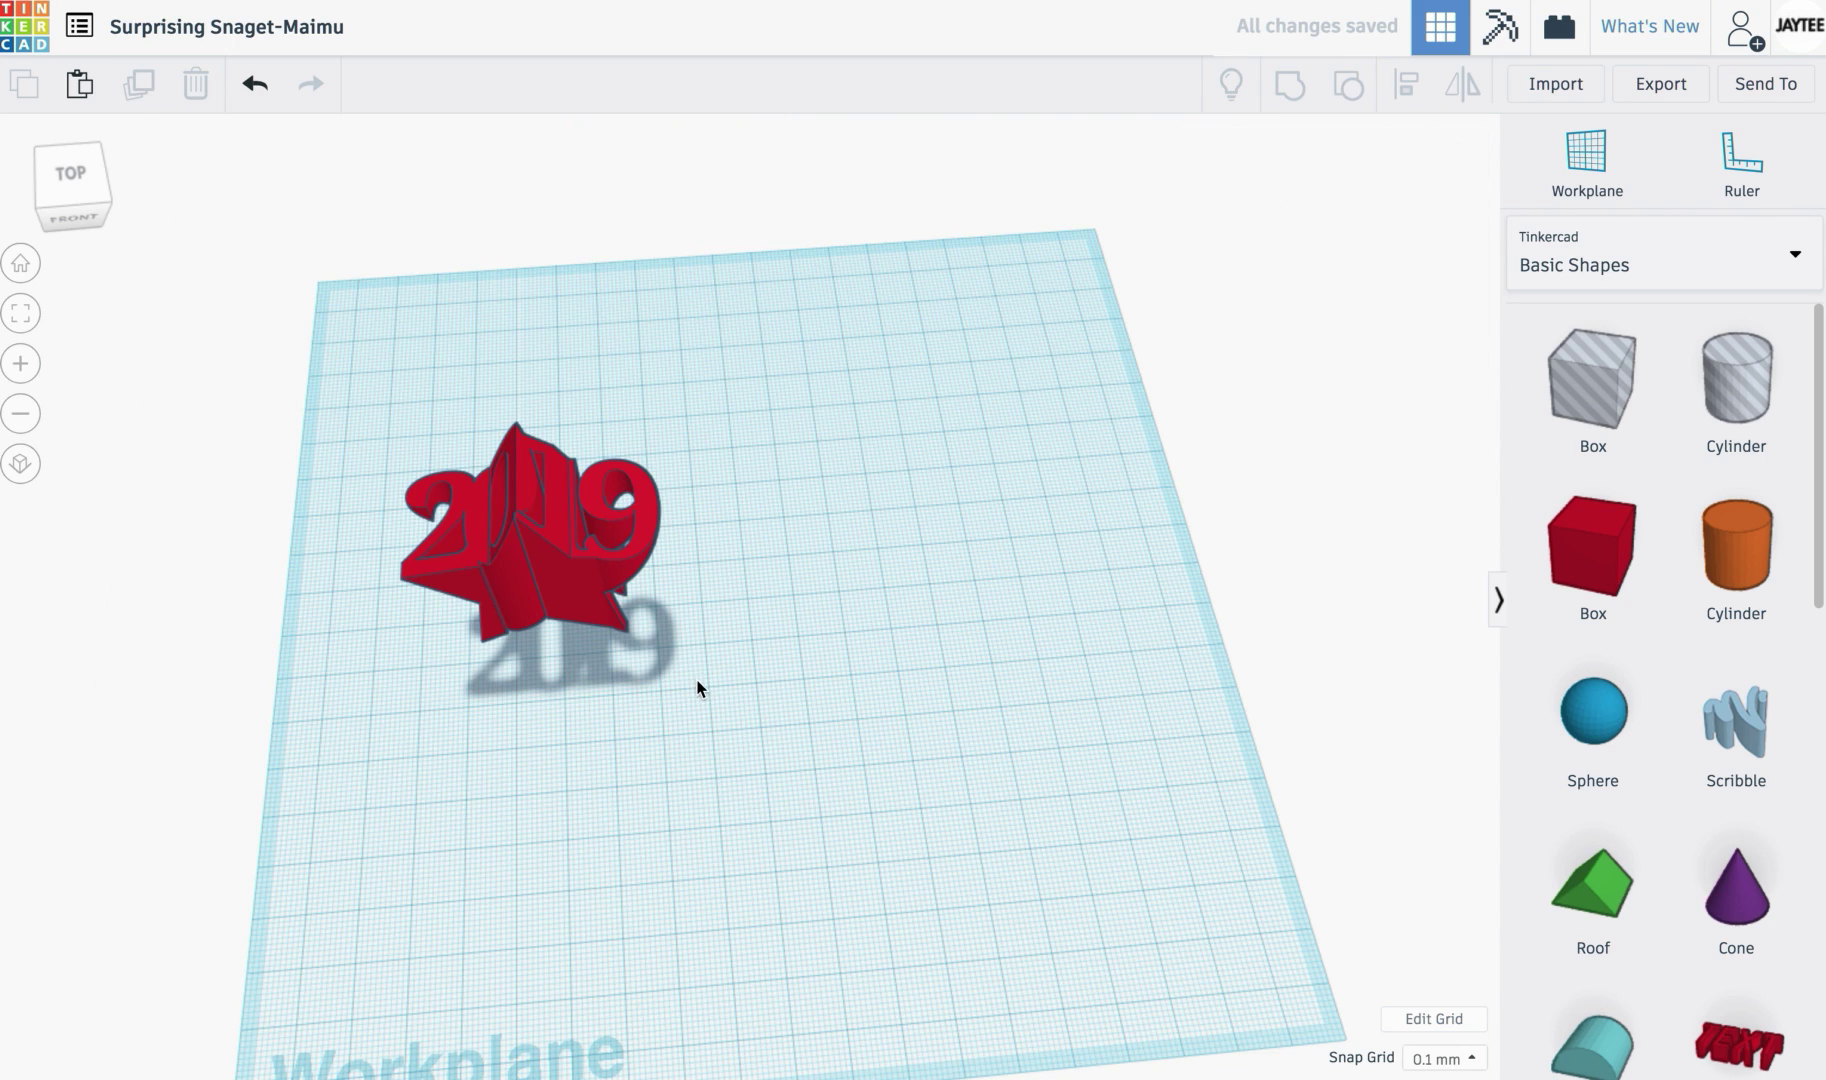
click(519, 524)
drag(519, 524, 547, 576)
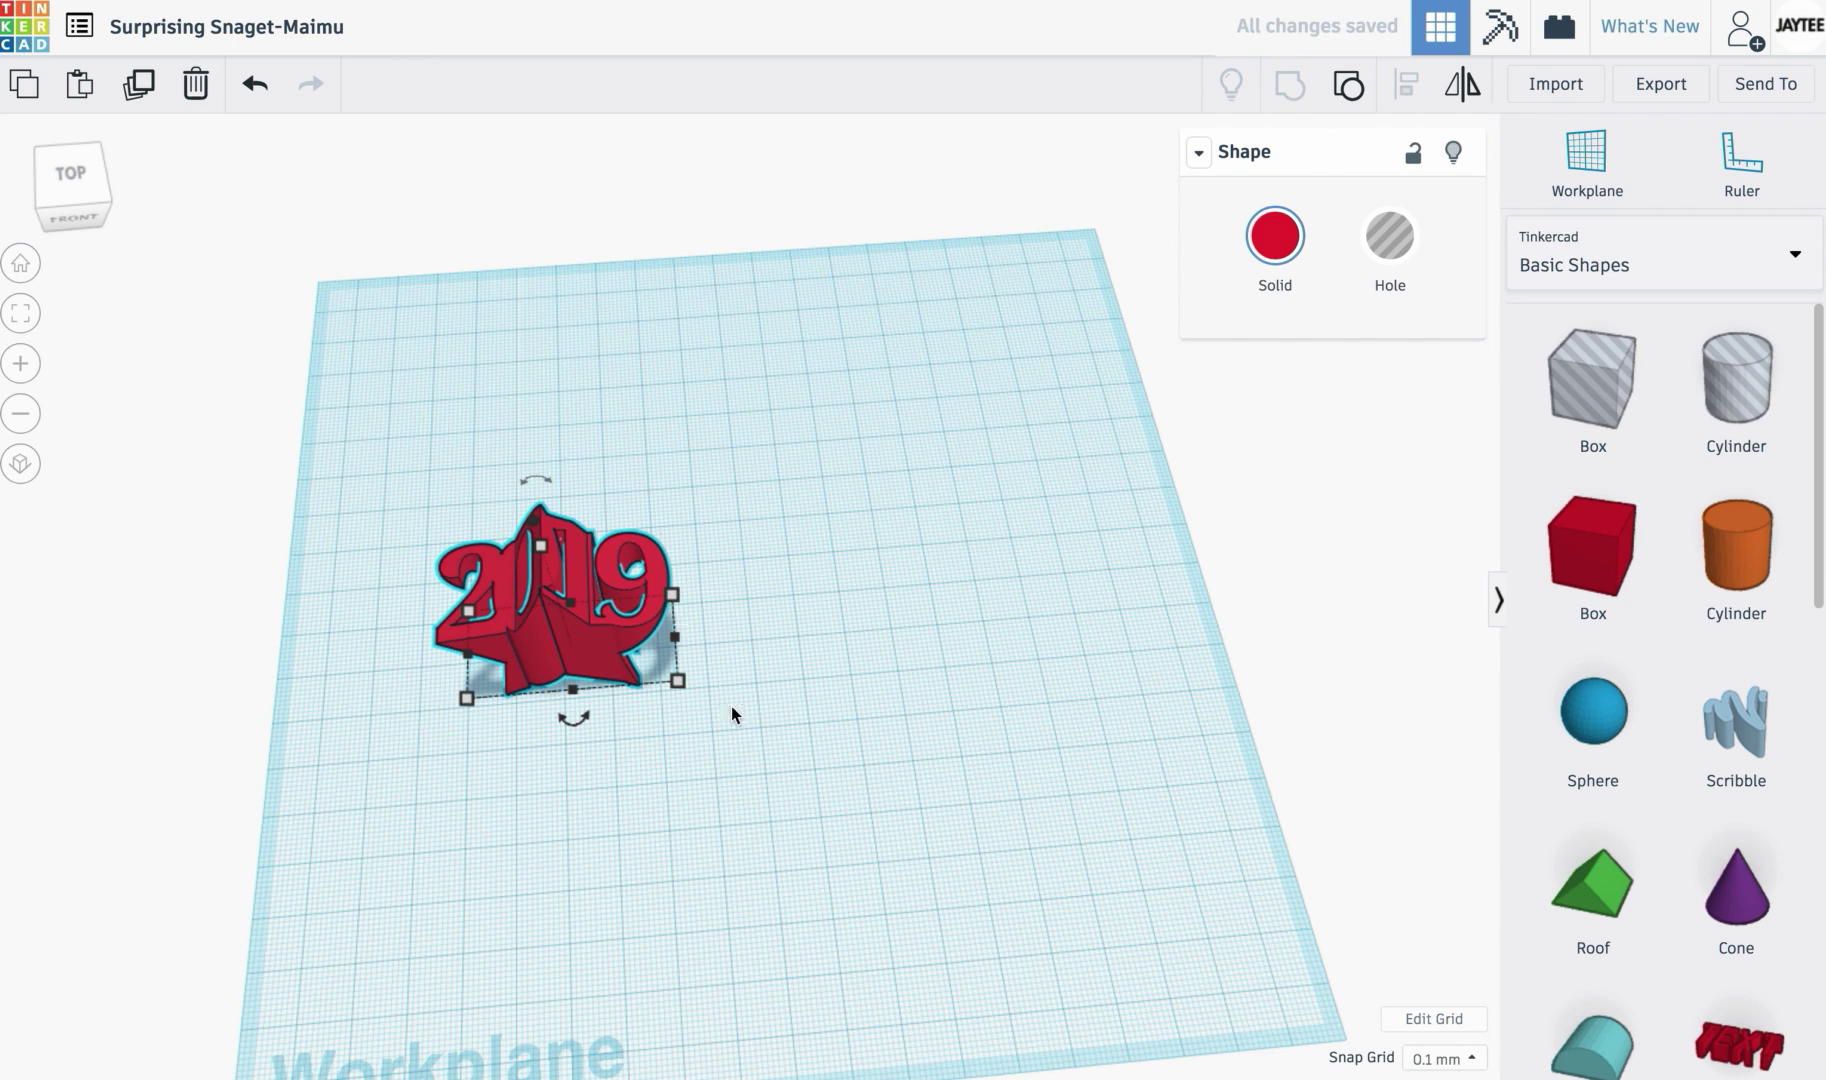
Step: Check the trimmed shape in orthographic front and top views, then return to the perspective home view
click(22, 463)
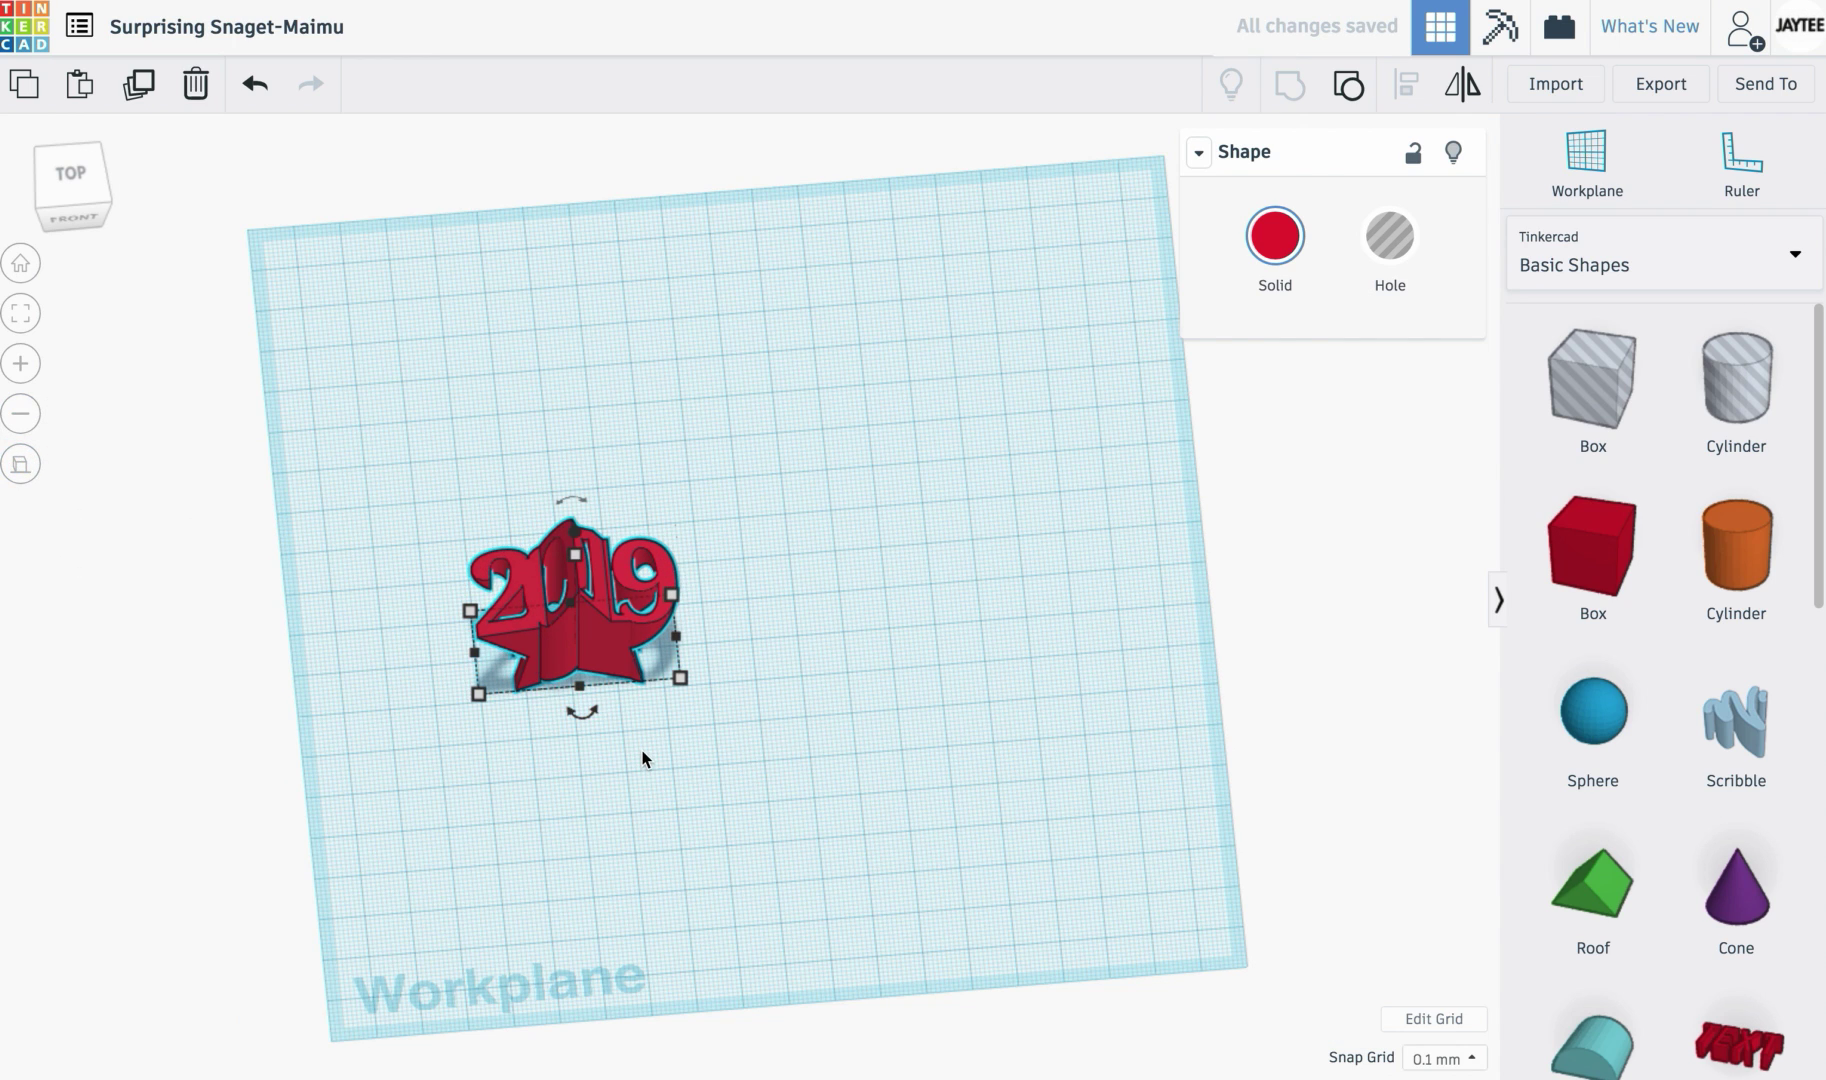
key(f)
click(80, 218)
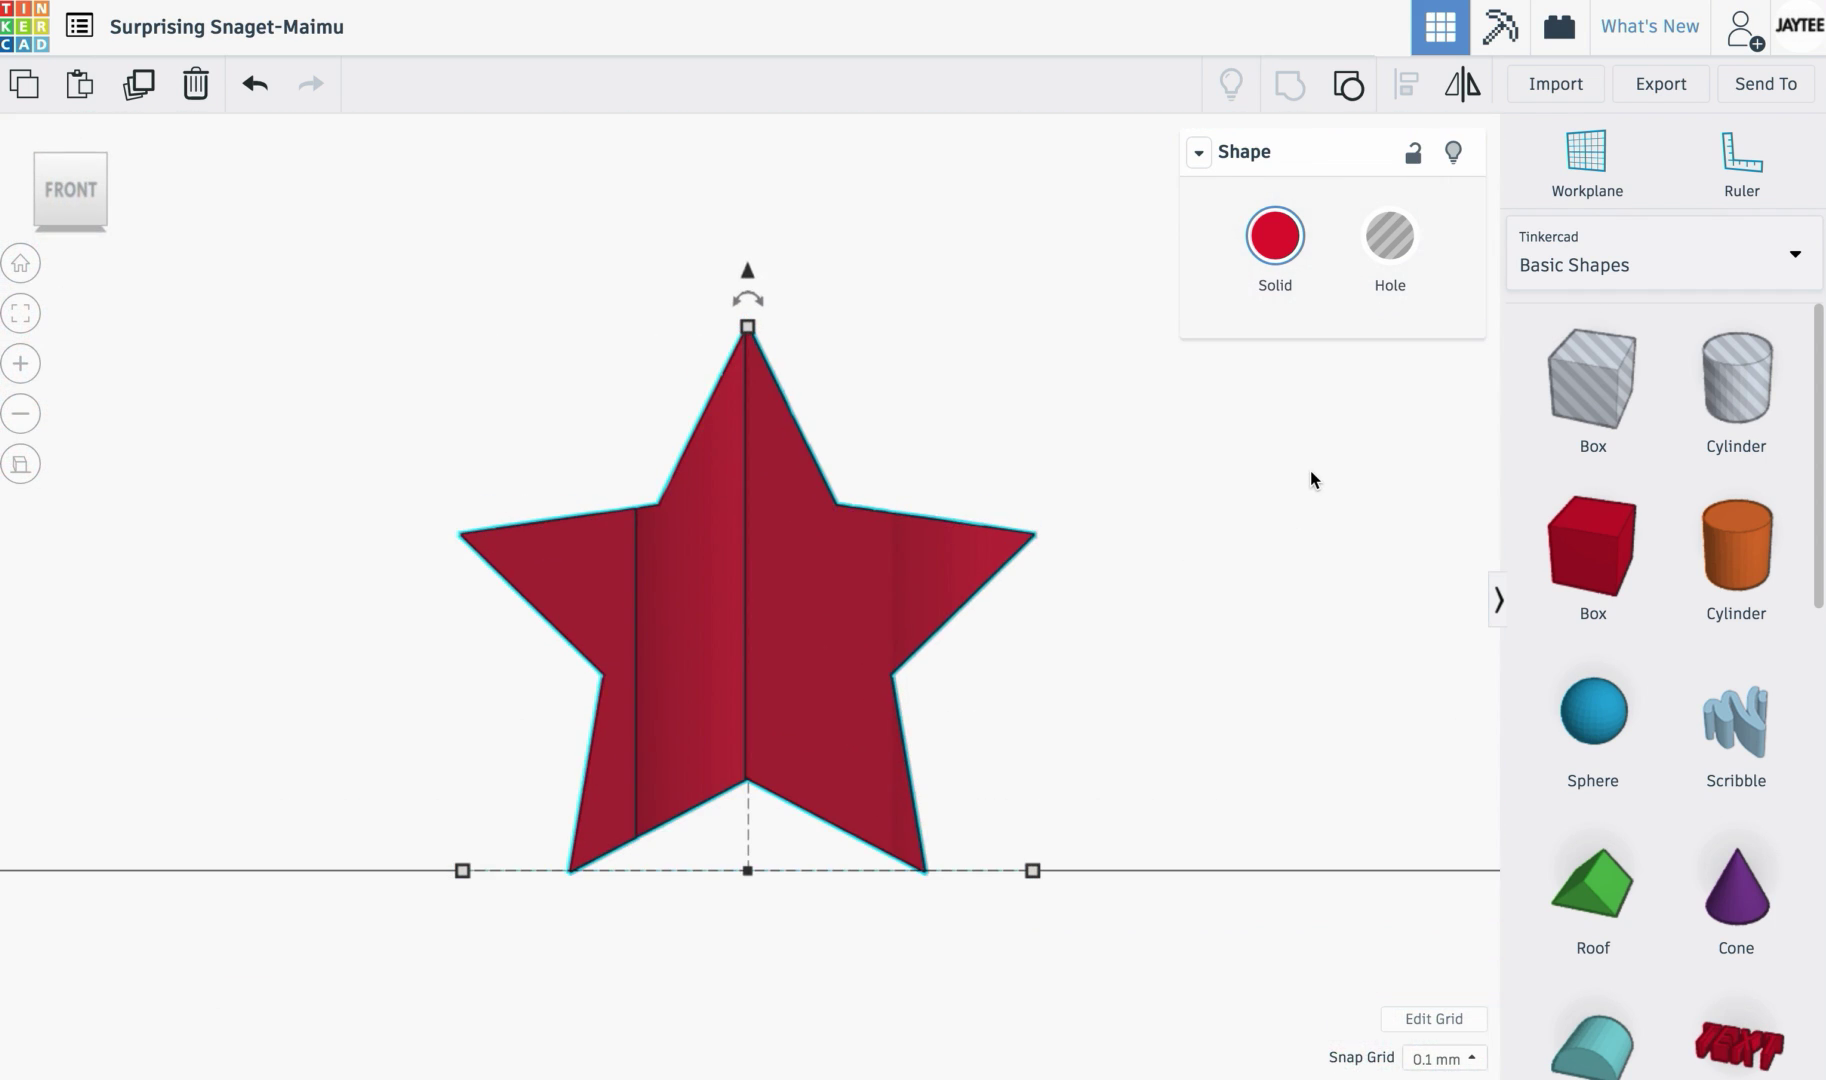
click(74, 159)
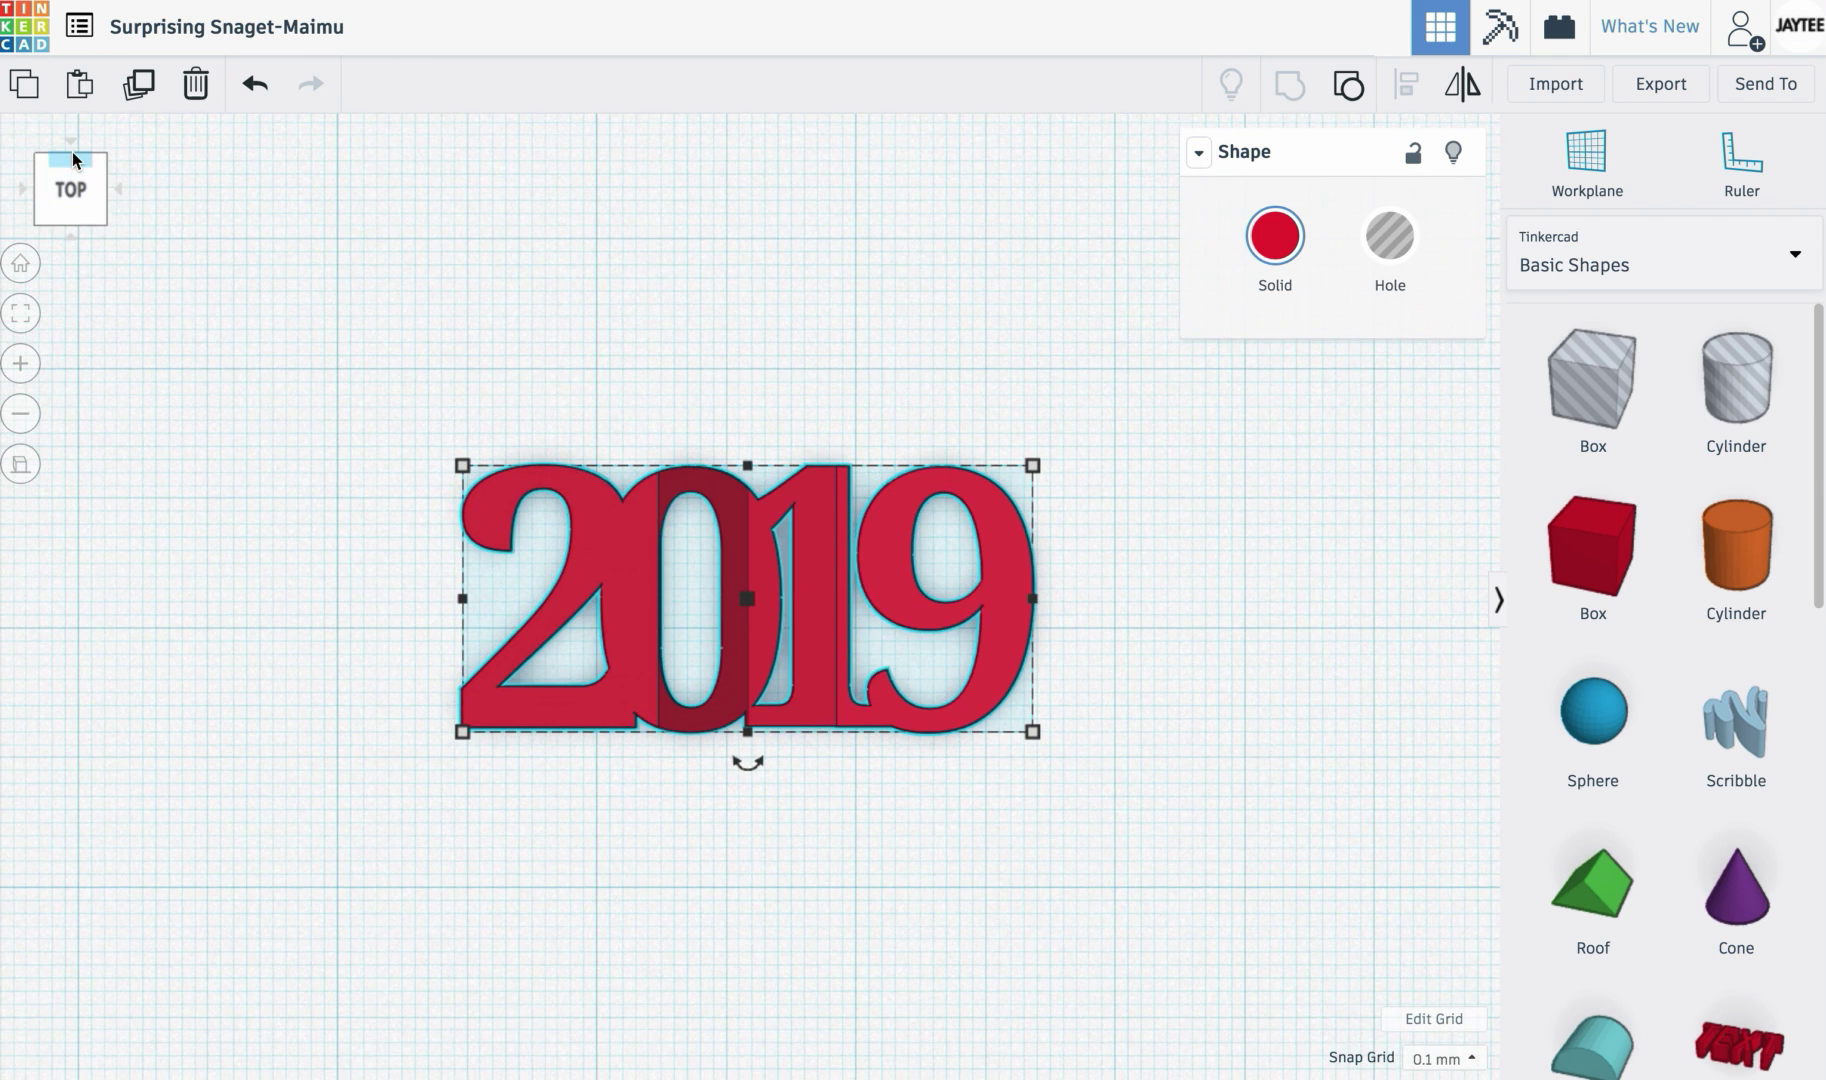
click(20, 463)
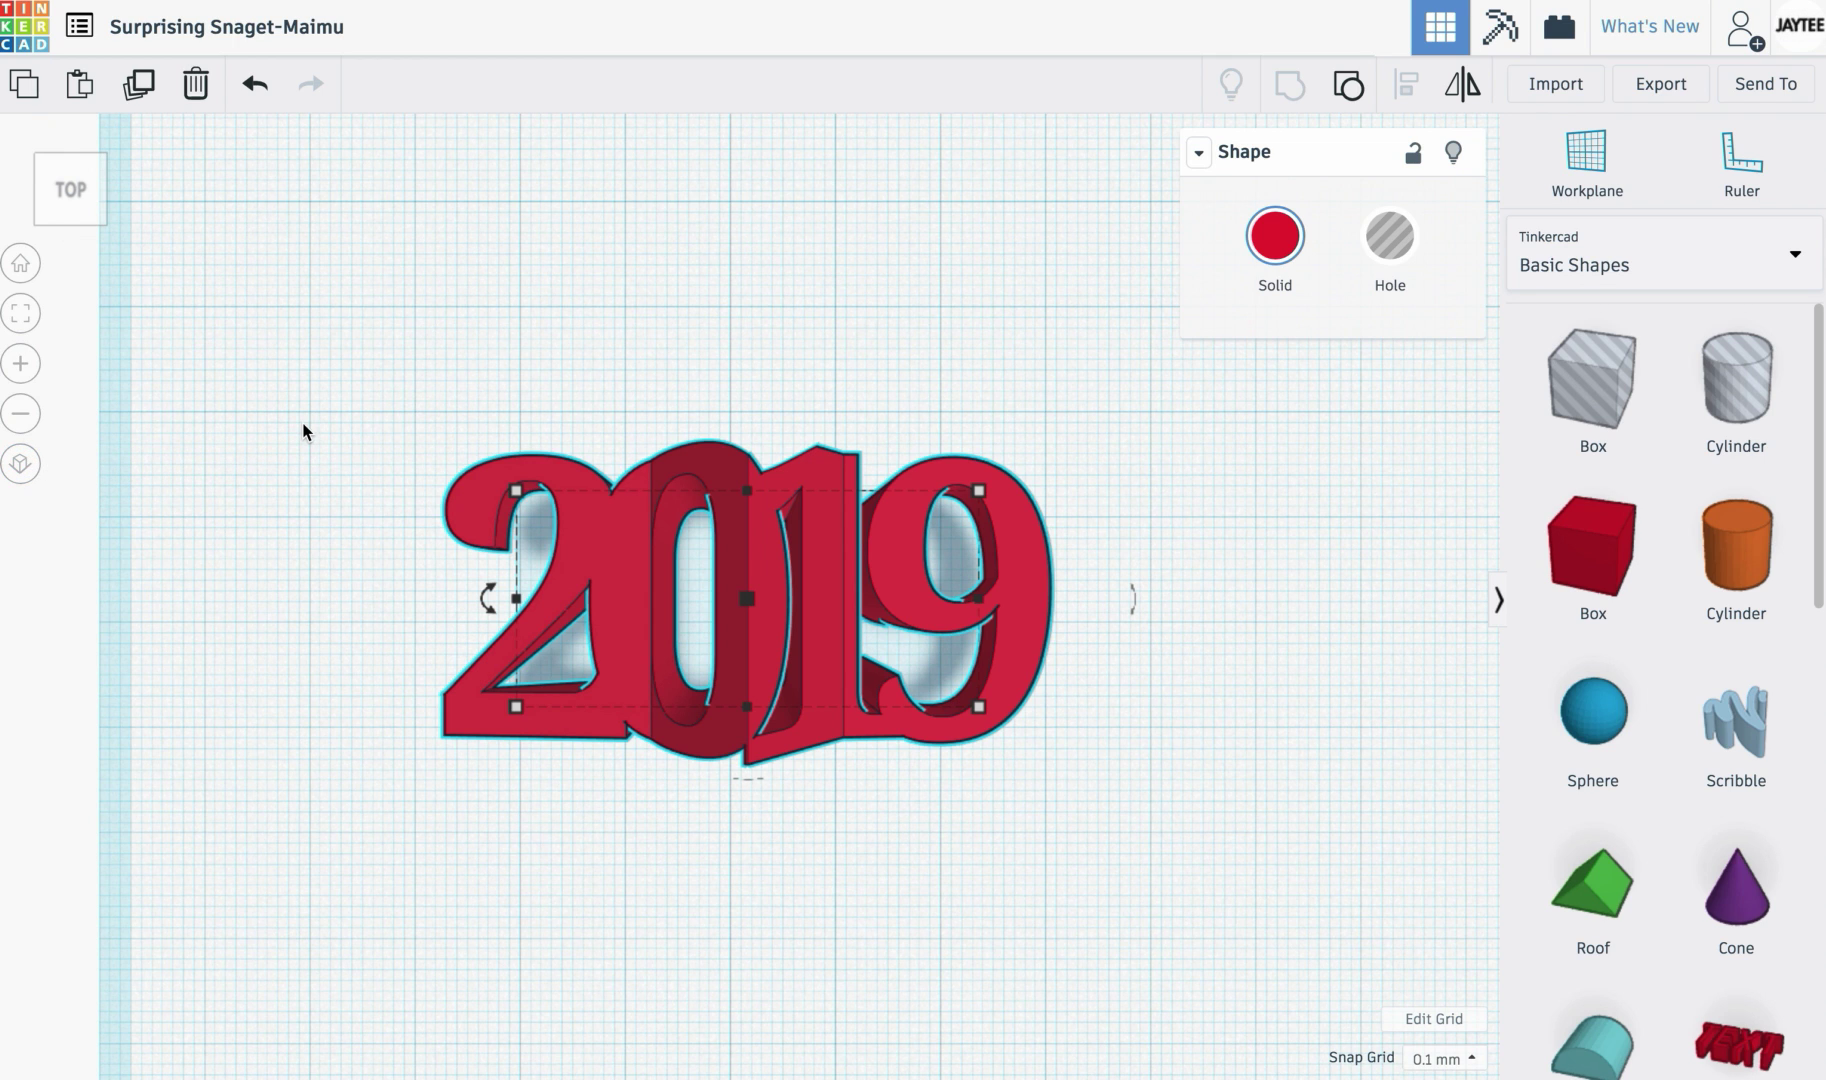
click(20, 263)
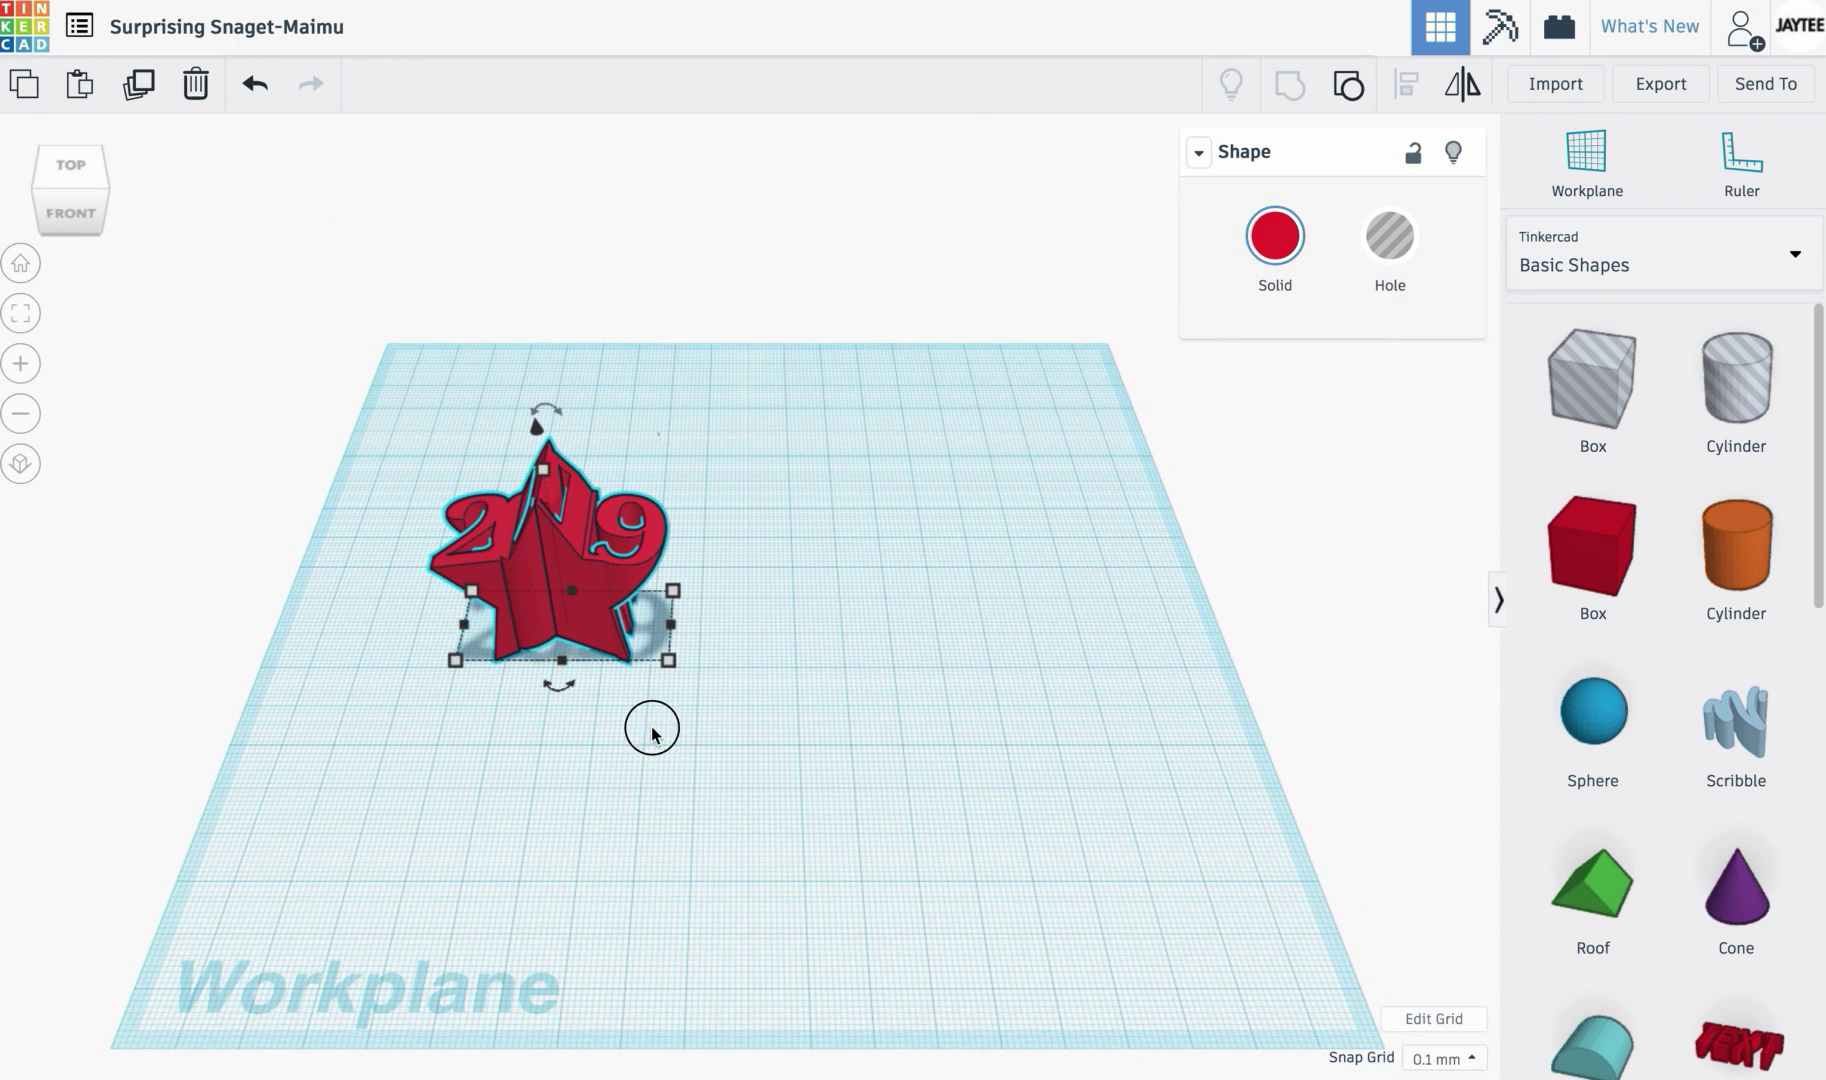
Step: Move the star-trimmed 2019 shape to the workplane centre and inspect it from above
click(651, 733)
drag(591, 603, 762, 612)
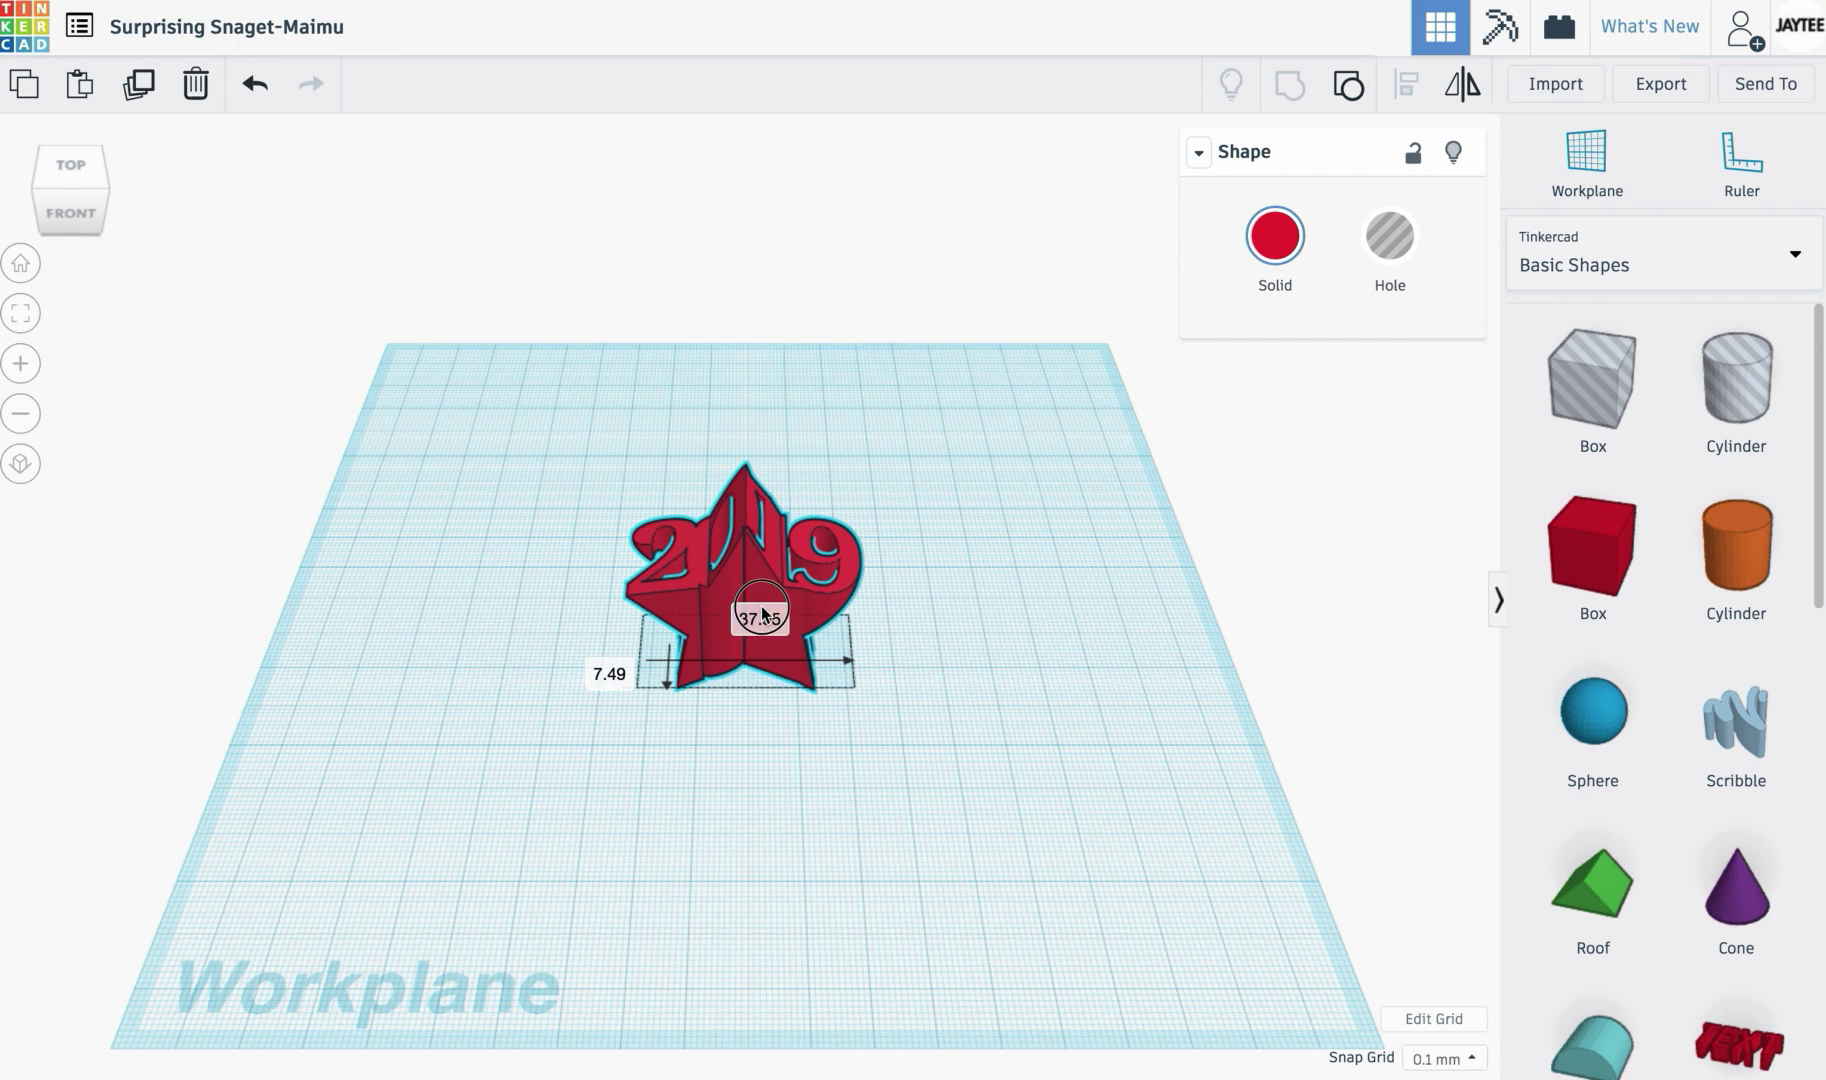
right_drag(1003, 807, 1014, 693)
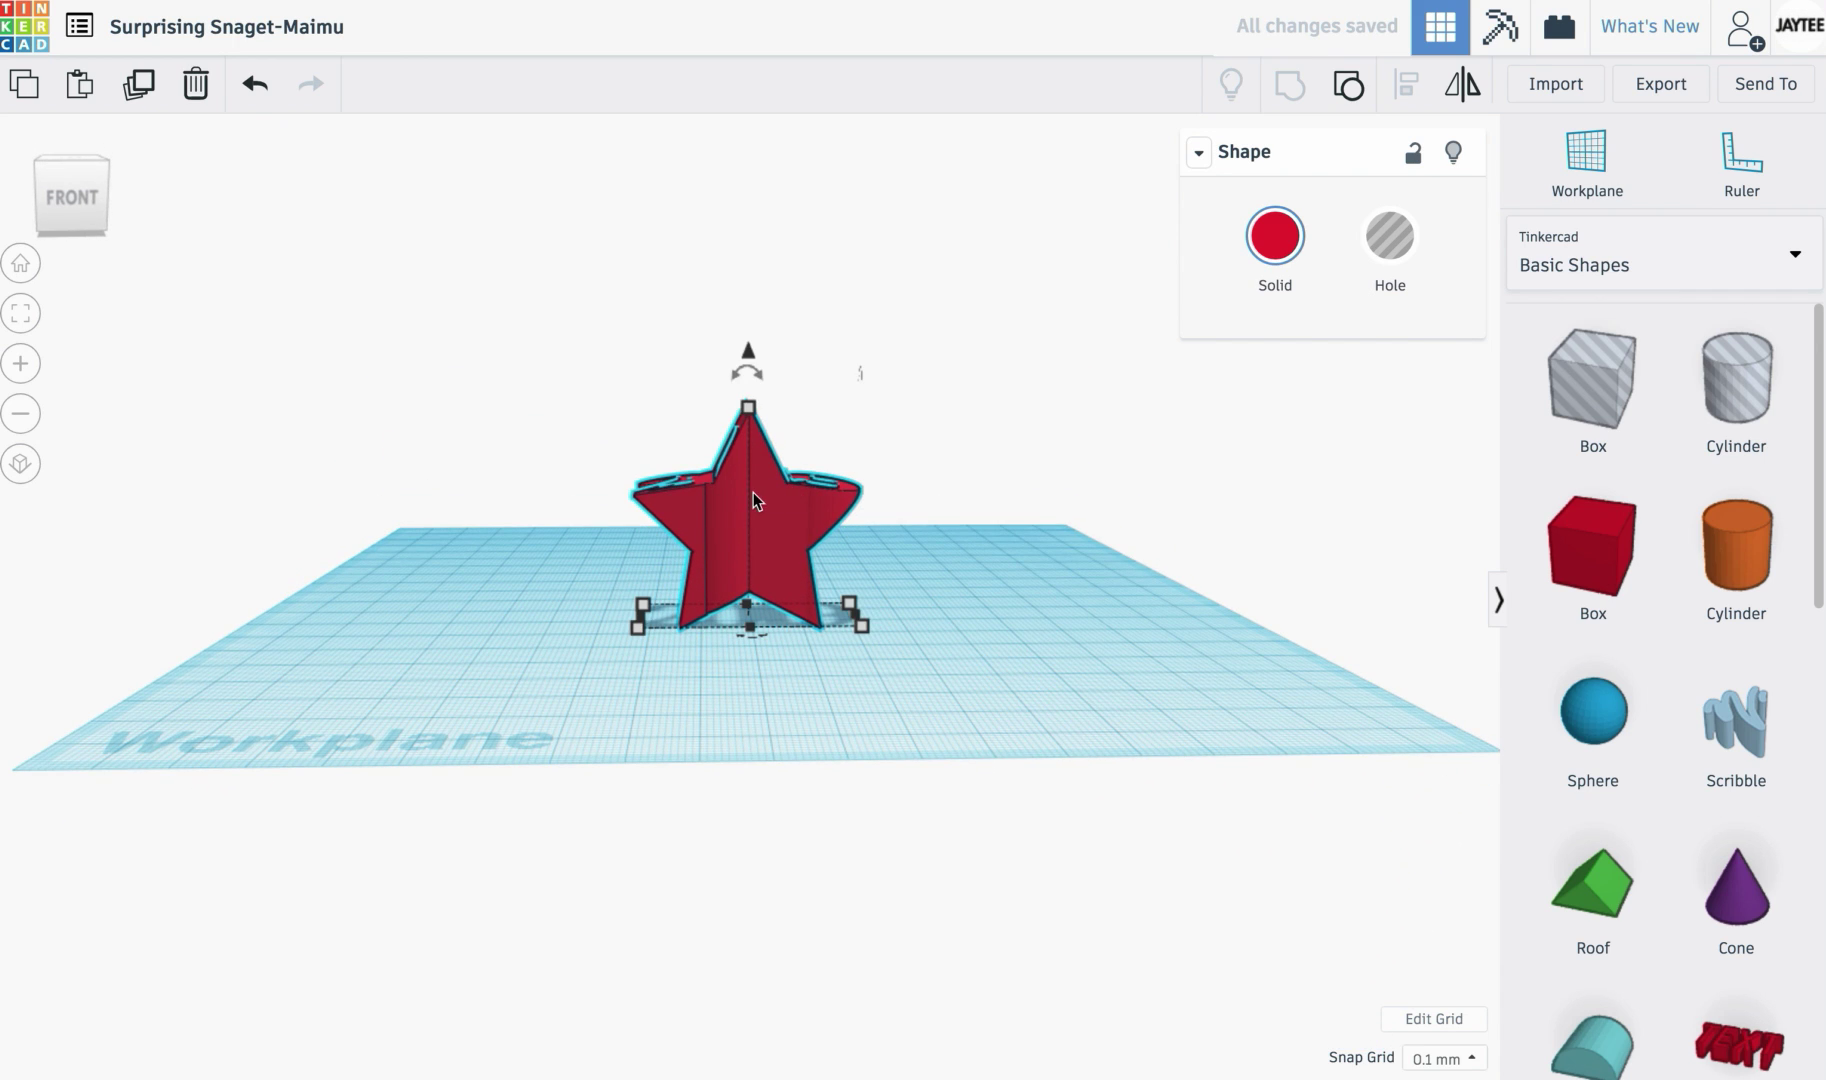
right_drag(1011, 452, 1009, 575)
key(Delete)
right_drag(1009, 466, 950, 670)
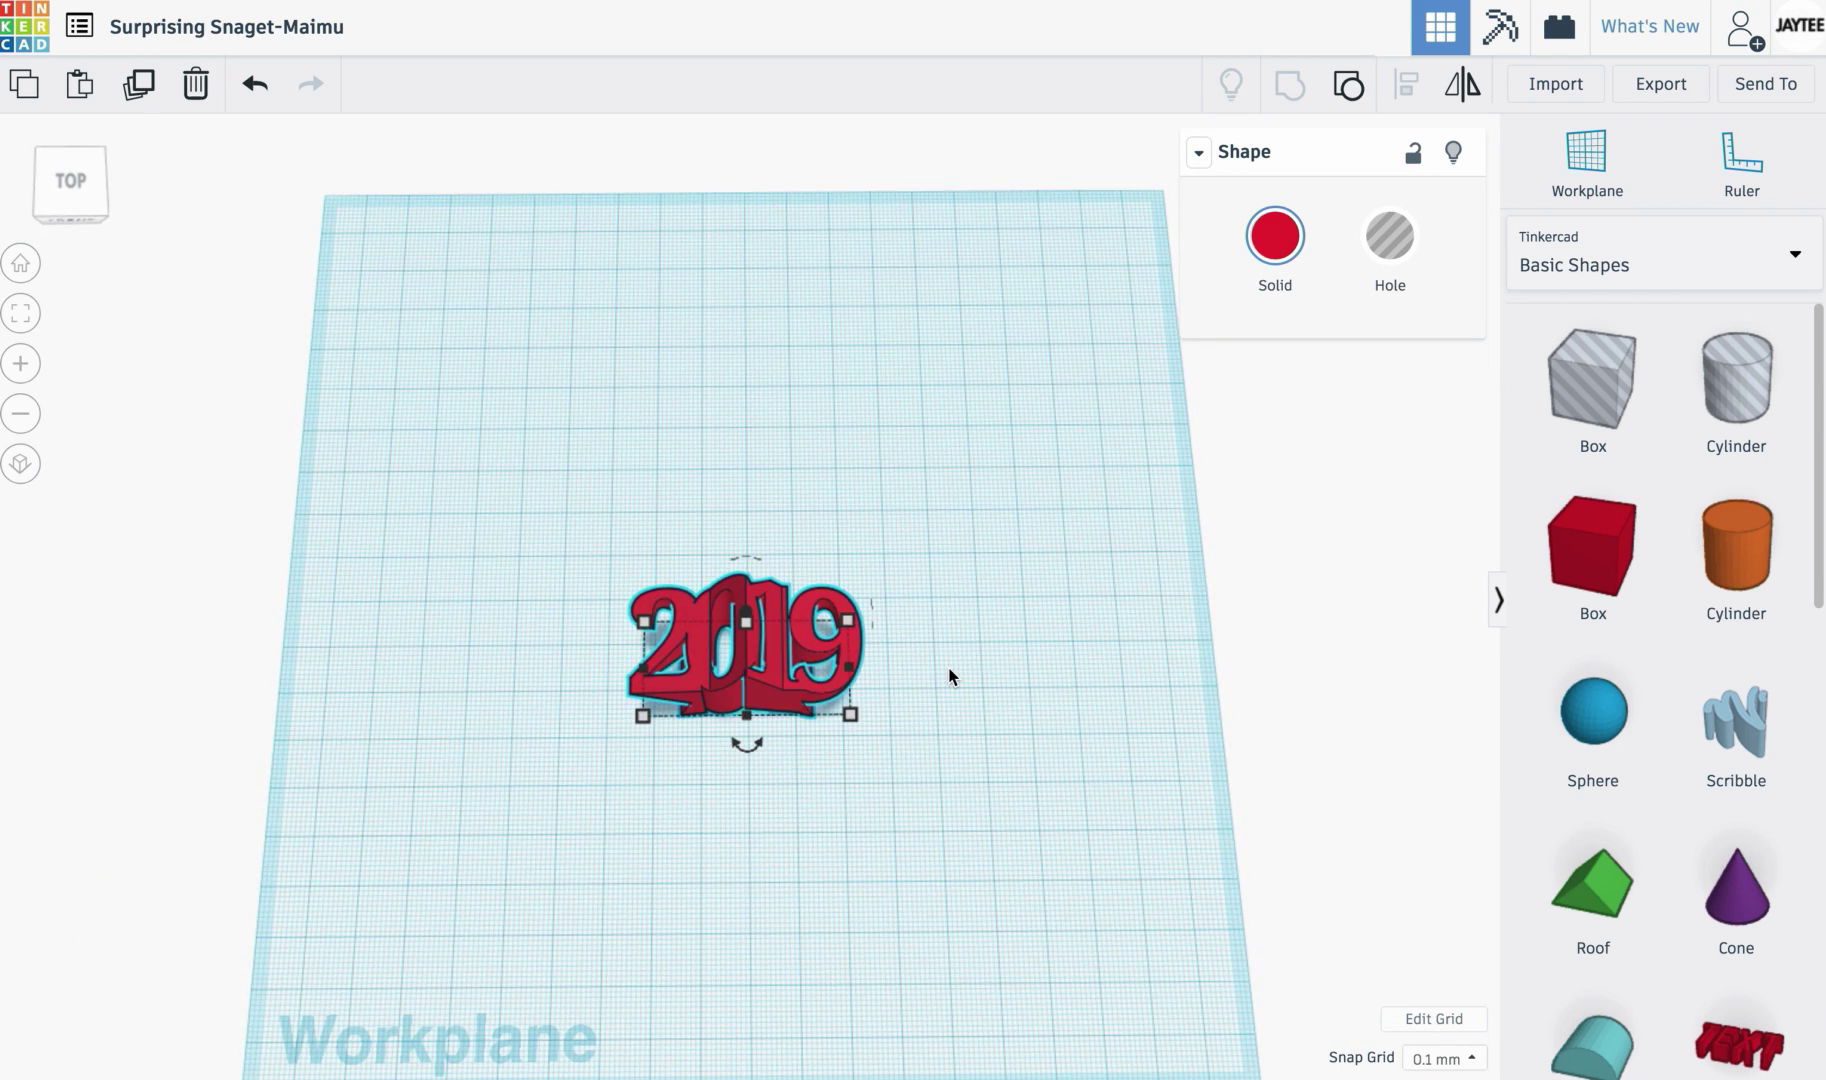